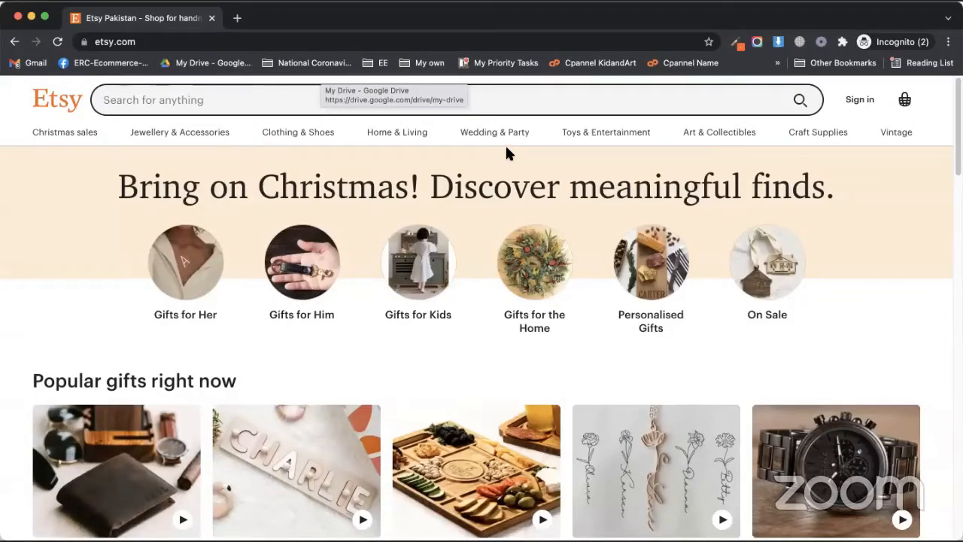
Step: Scroll through the Etsy homepage to look over its content before signing up
scroll(768, 324, "down", 5)
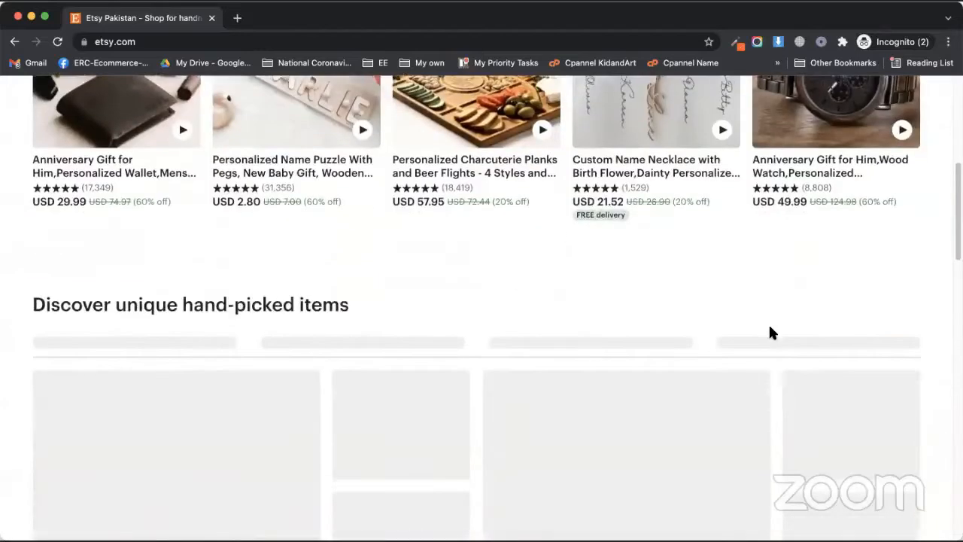
scroll(770, 327, "down", 1)
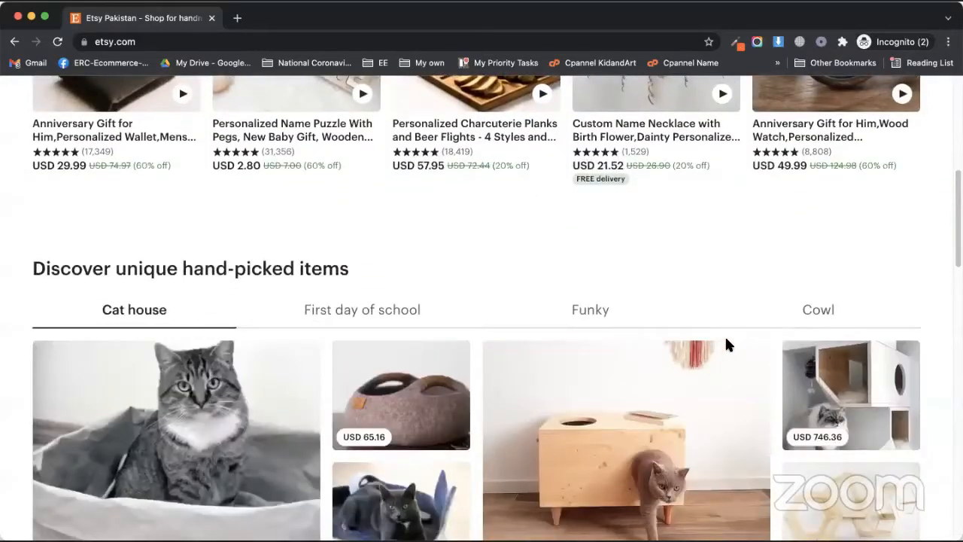
scroll(724, 335, "down", 3)
scroll(715, 333, "down", 6)
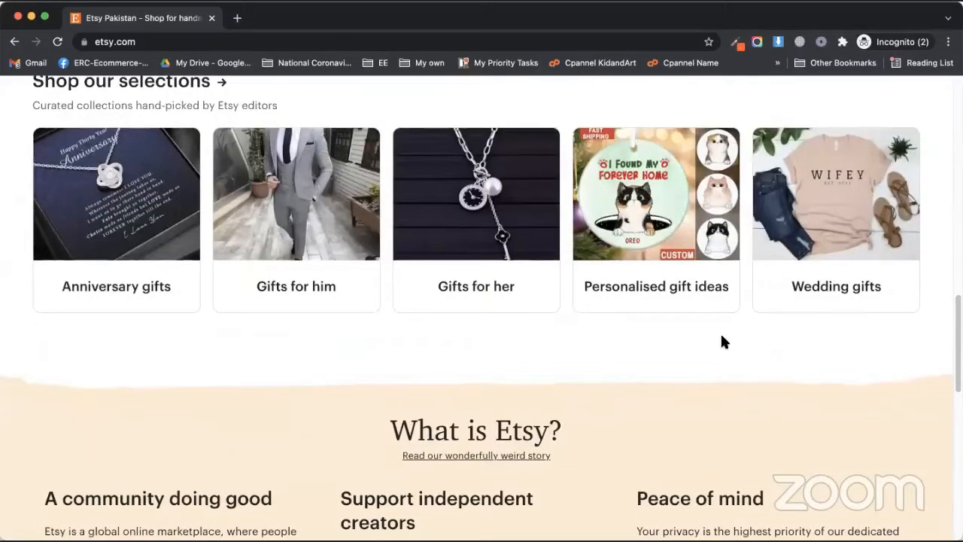
scroll(724, 339, "down", 3)
scroll(876, 496, "down", 10)
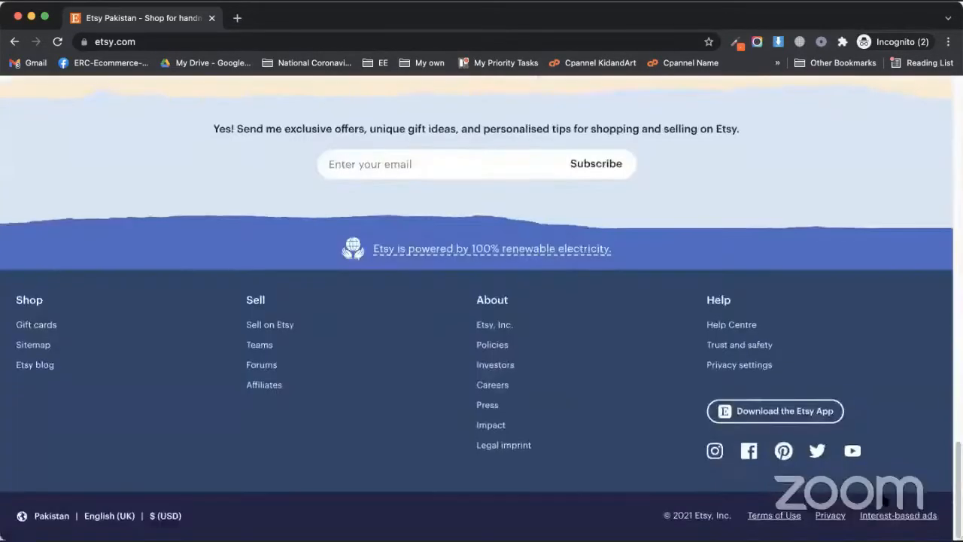
scroll(737, 414, "up", 20)
scroll(378, 62, "up", 6)
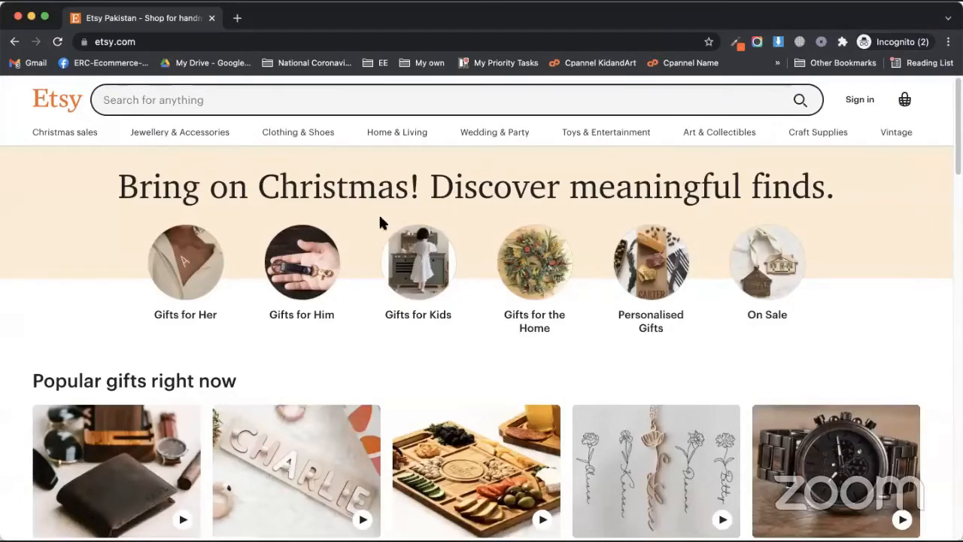
scroll(299, 264, "down", 1)
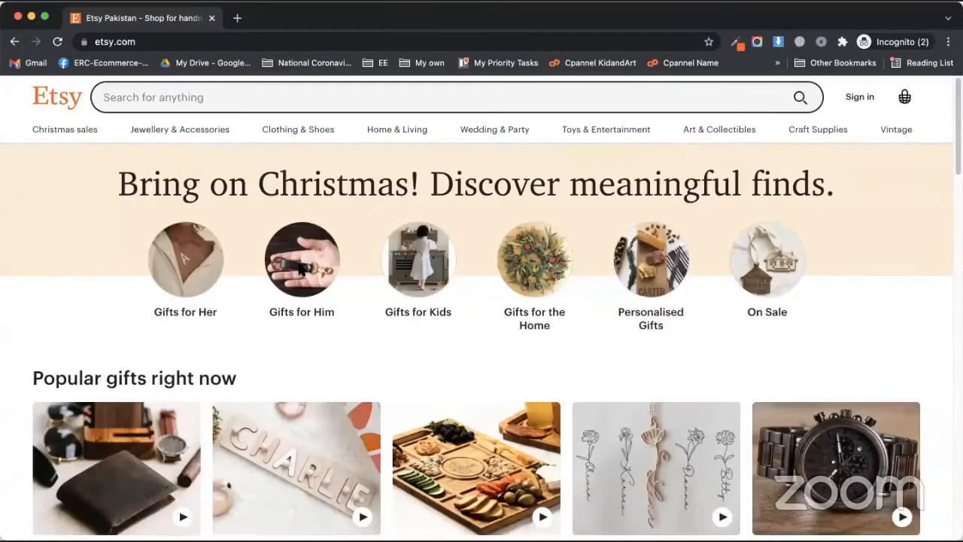
left_click_drag(200, 189, 444, 188)
left_click(112, 202)
left_click_drag(343, 187, 470, 187)
left_click(464, 300)
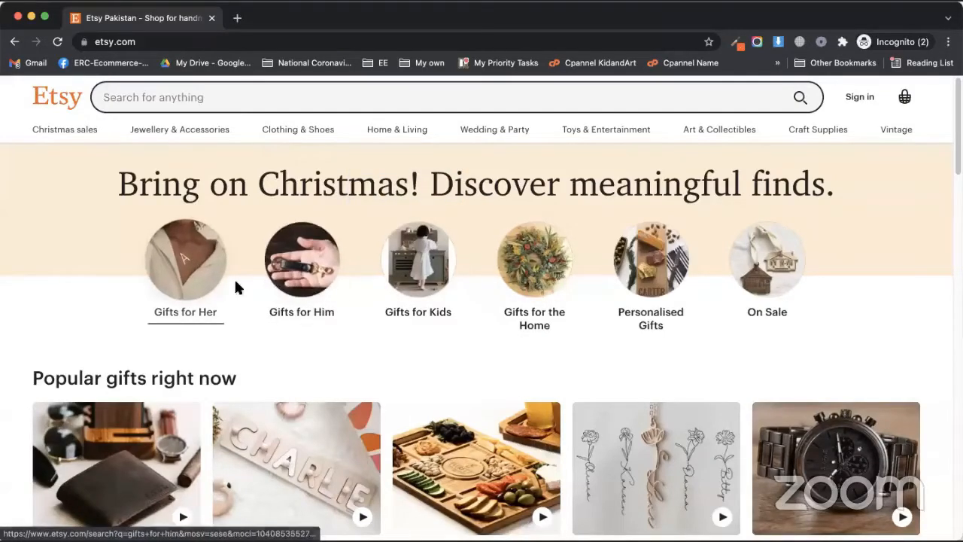
scroll(116, 264, "down", 2)
scroll(104, 264, "down", 2)
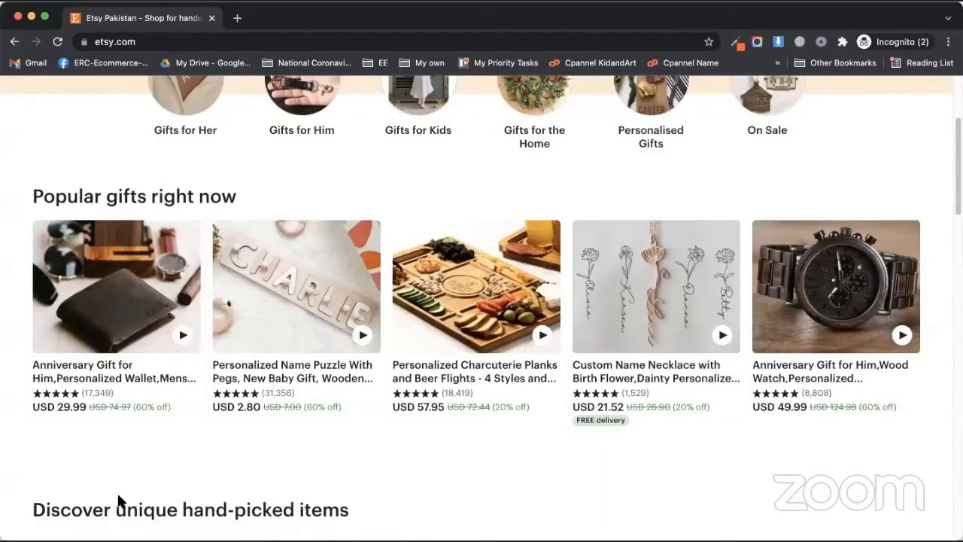
scroll(234, 178, "down", 8)
scroll(128, 391, "down", 6)
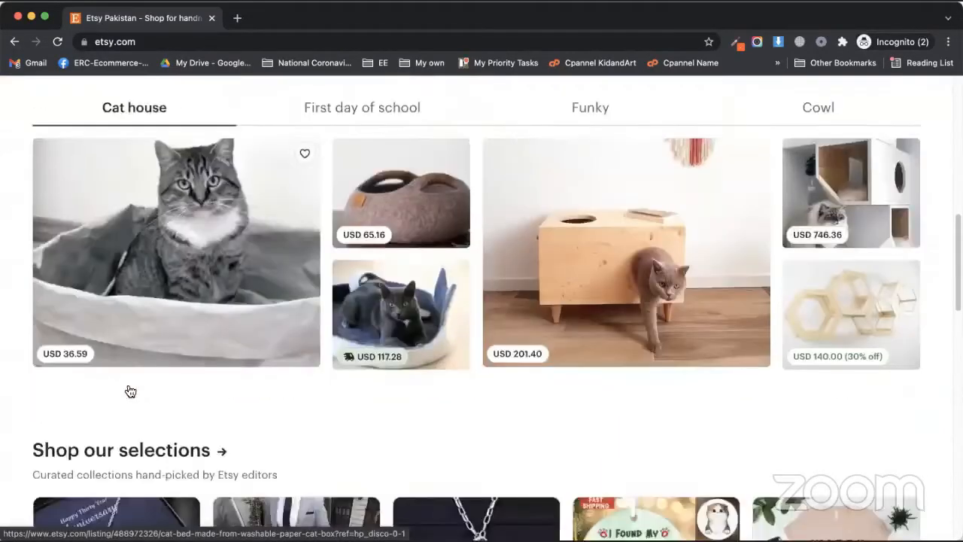
scroll(113, 258, "down", 2)
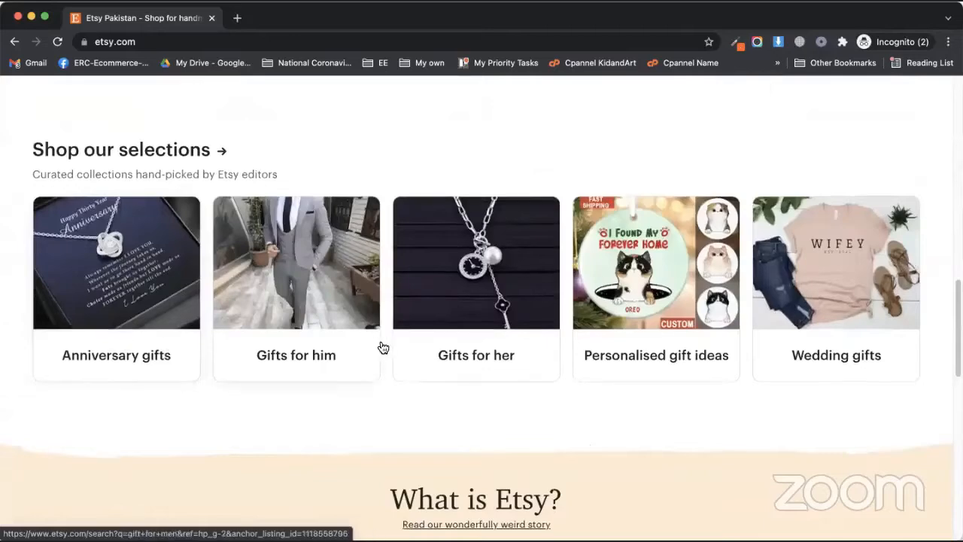
scroll(342, 398, "down", 9)
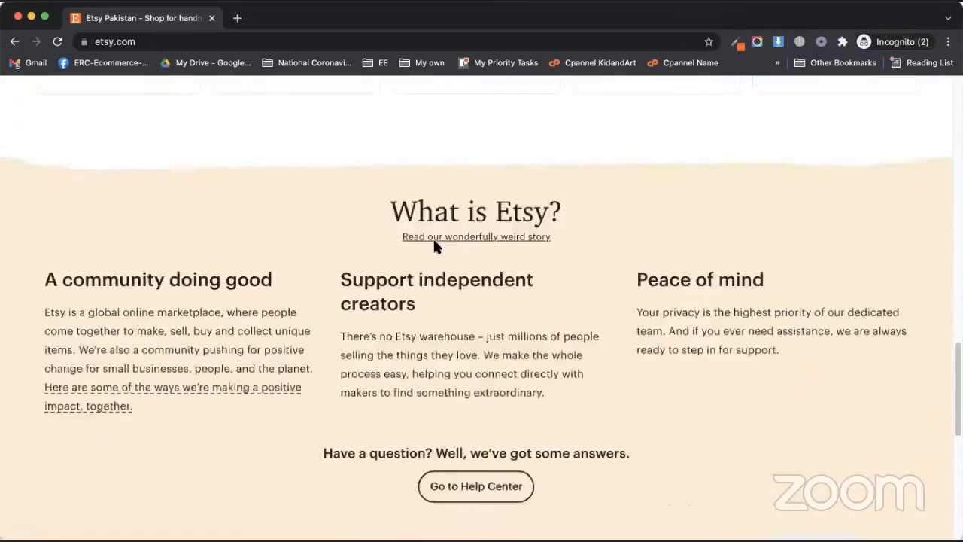
scroll(267, 392, "down", 8)
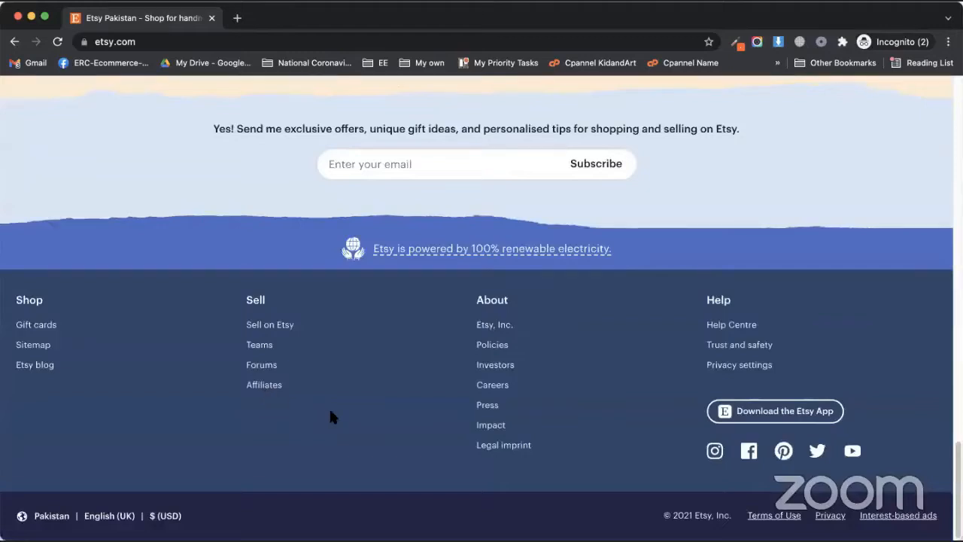
scroll(329, 418, "up", 20)
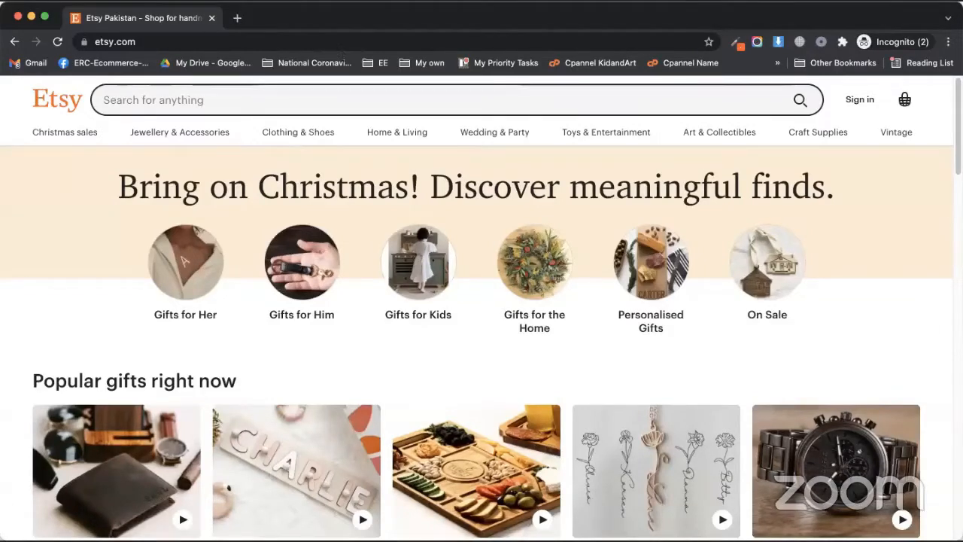
Step: Open the Etsy registration form and fill in the email address and first name
left_click(856, 98)
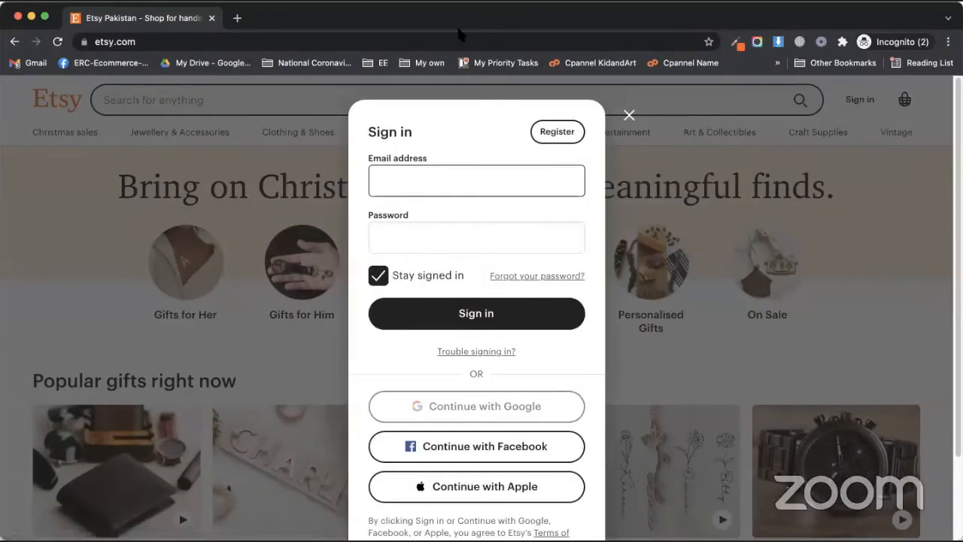
left_click(551, 134)
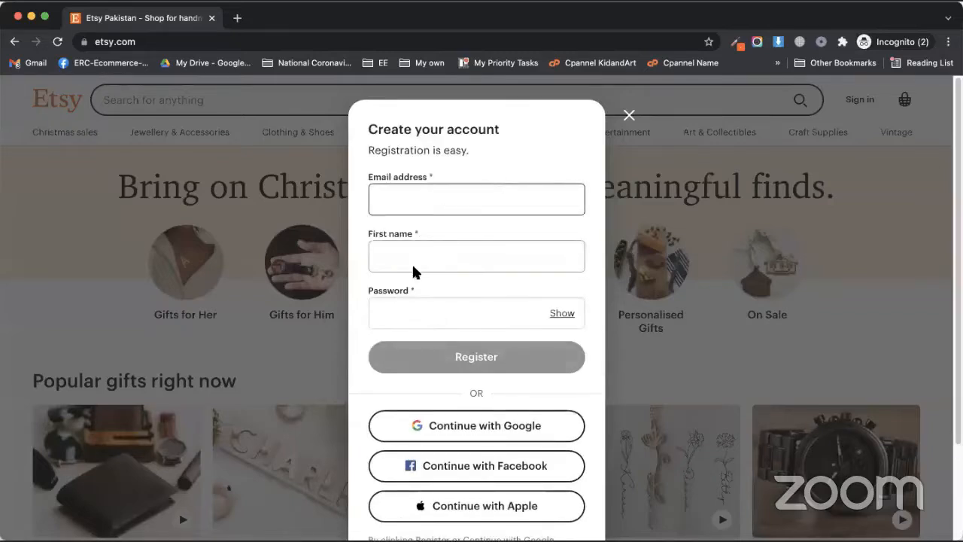
left_click(426, 196)
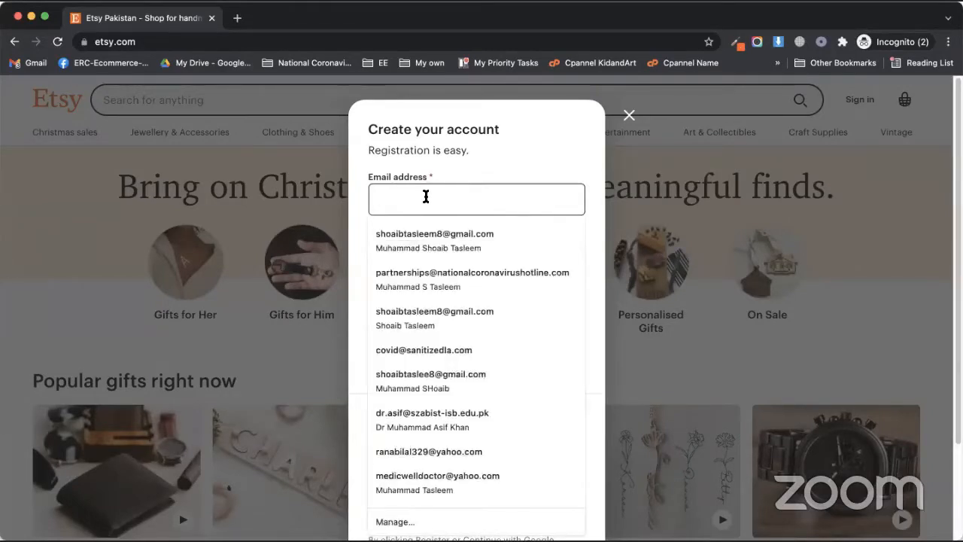
key("Down")
key("Return")
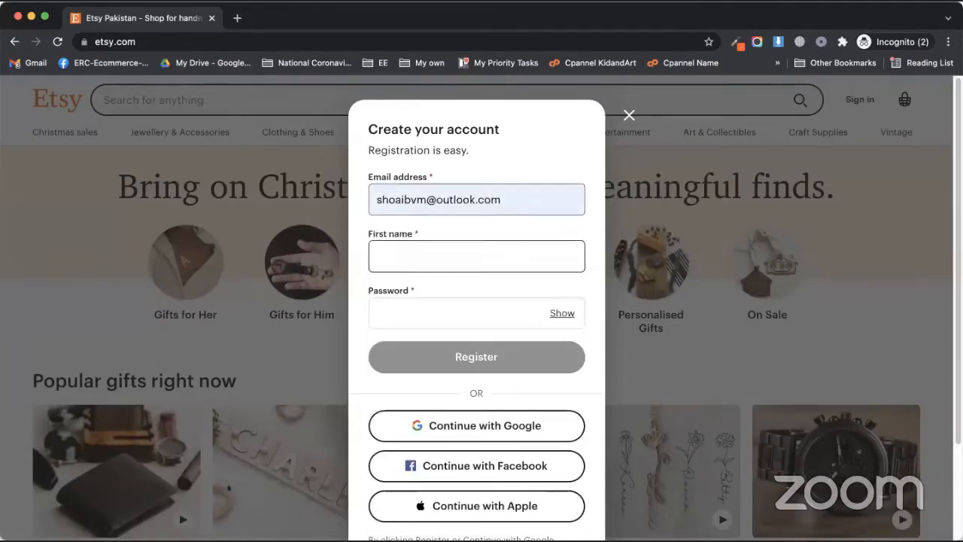
type("Muhammad")
key("Tab")
Step: Enter a strong account password and submit the registration
type("••")
key("BackSpace")
key("BackSpace")
type("••••••")
key("BackSpace")
key("BackSpace")
key("BackSpace")
key("BackSpace")
key("BackSpace")
key("BackSpace")
type("•••••••")
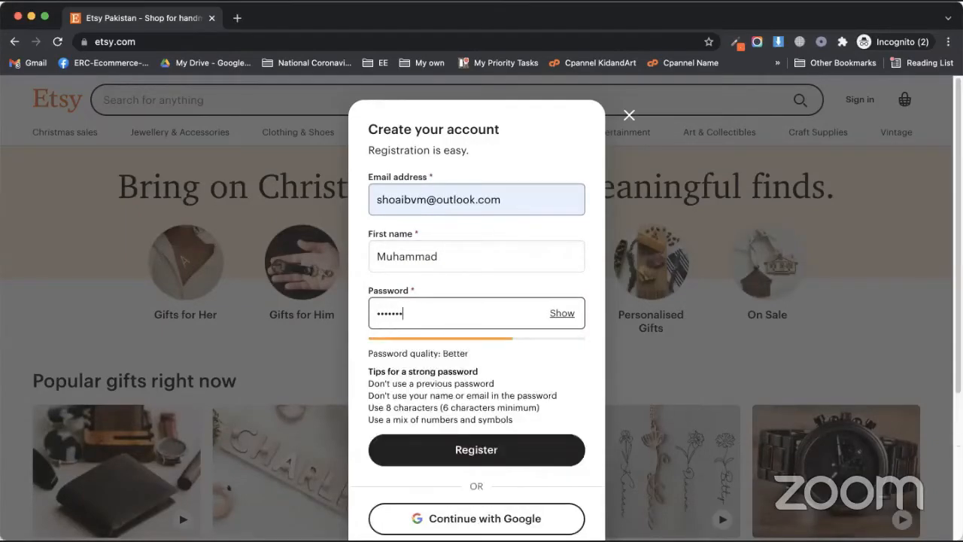
key("BackSpace")
key("BackSpace")
key("BackSpace")
key("BackSpace")
key("BackSpace")
key("BackSpace")
key("BackSpace")
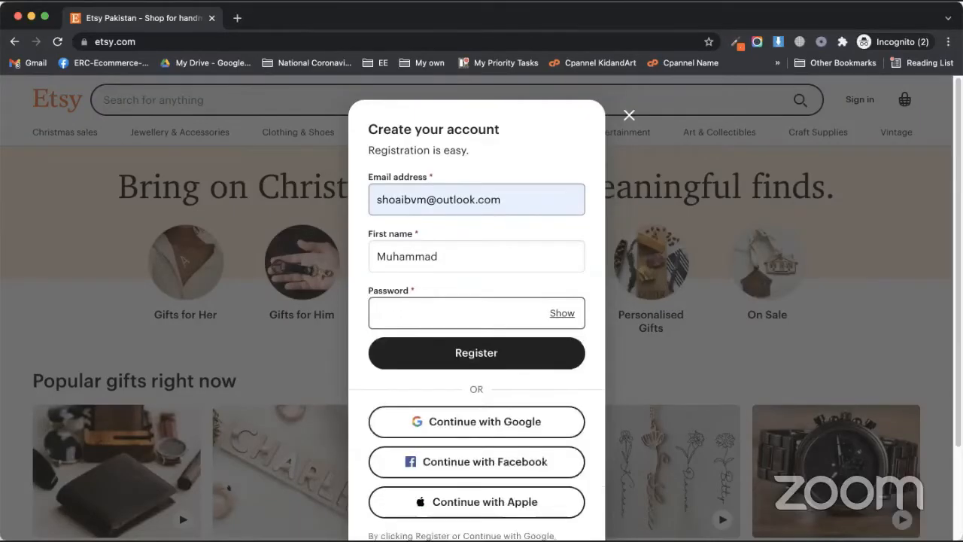
type("••••••••••")
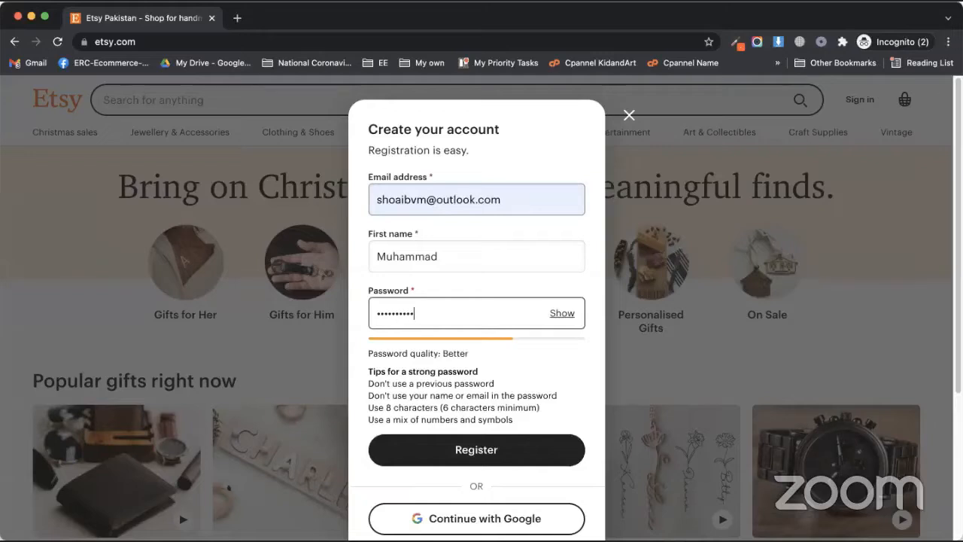
type("•")
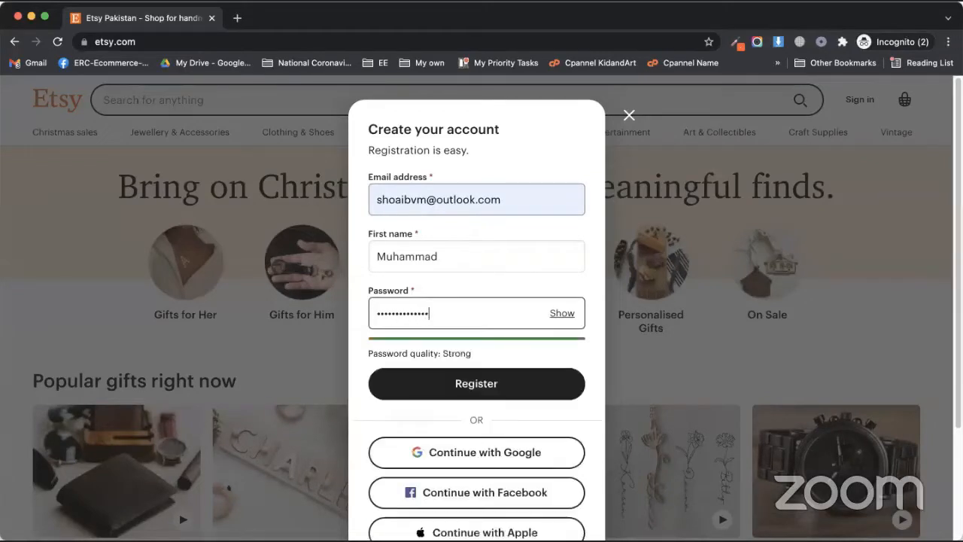
key("BackSpace")
key("BackSpace")
key("BackSpace")
key("BackSpace")
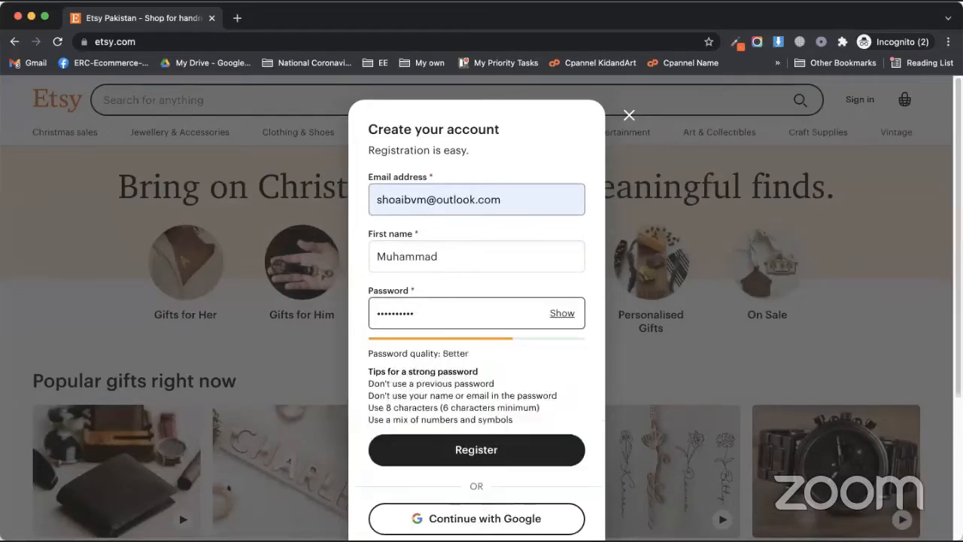
type("•")
left_click(462, 378)
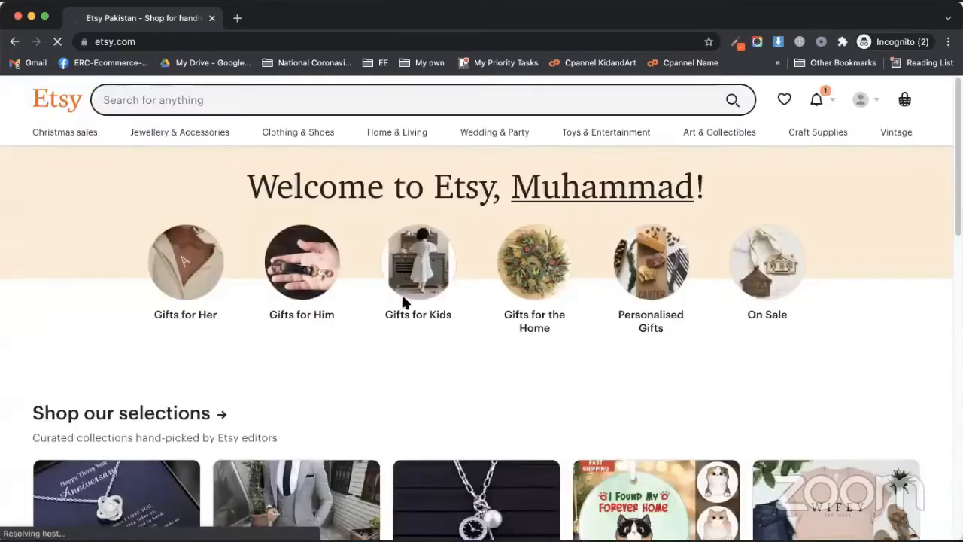
Step: Check the basket, then choose Sell on Etsy from the account menu
left_click(237, 18)
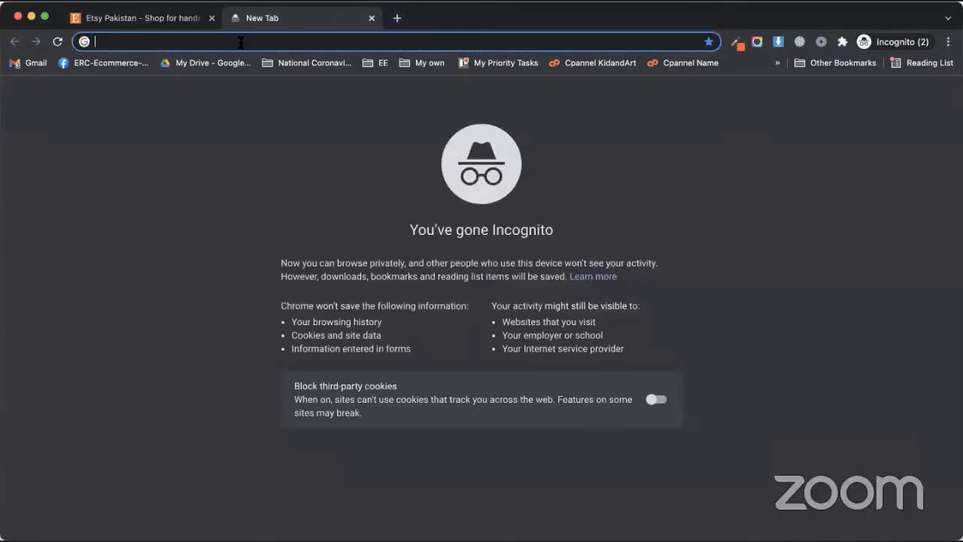
left_click(371, 18)
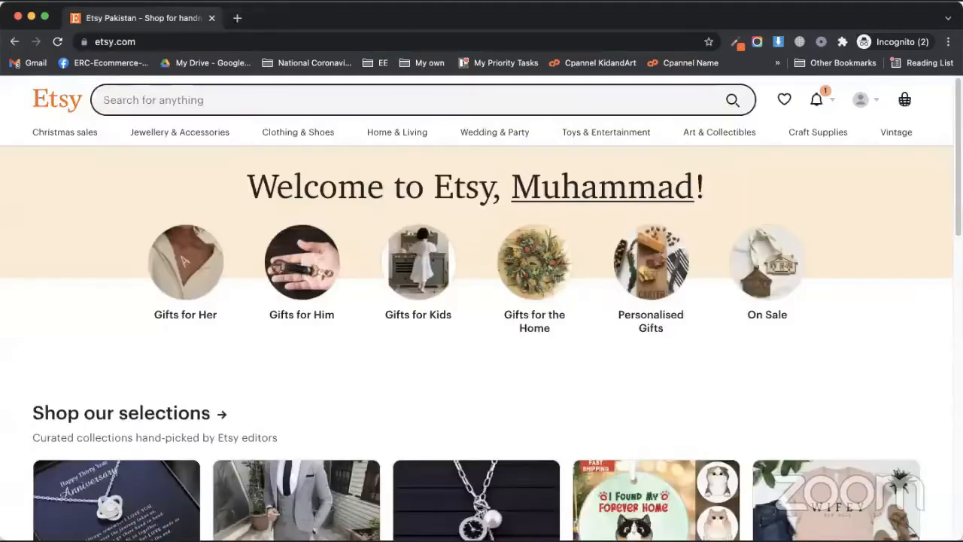
left_click(347, 352)
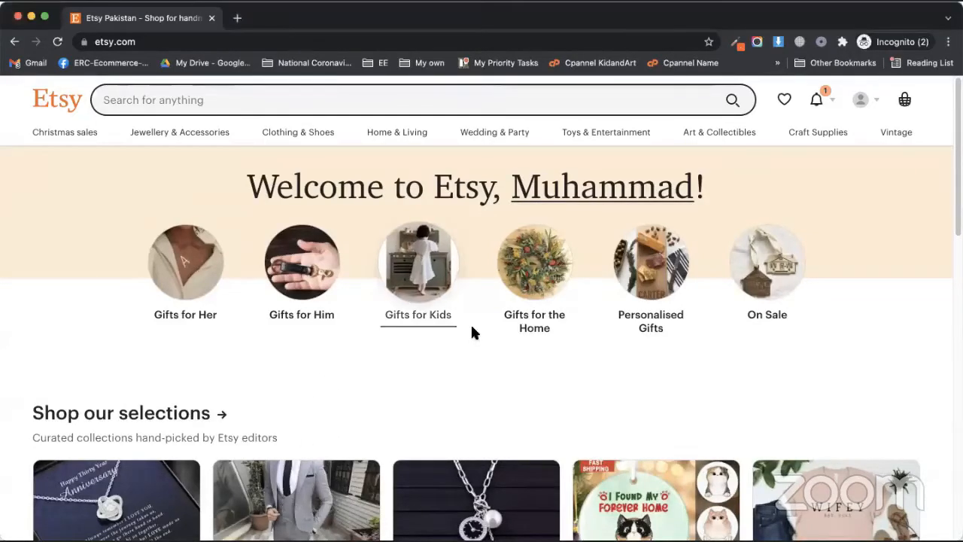
left_click(904, 99)
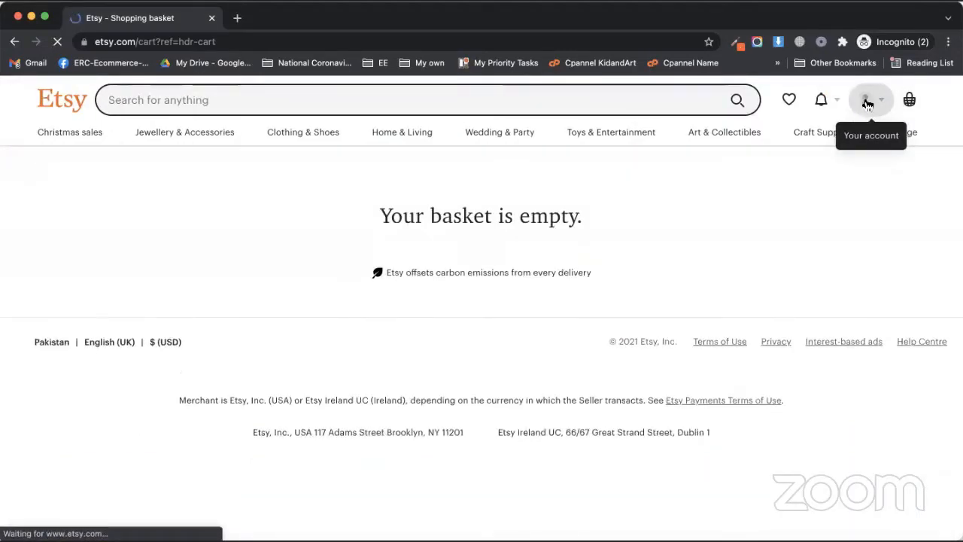
left_click(884, 101)
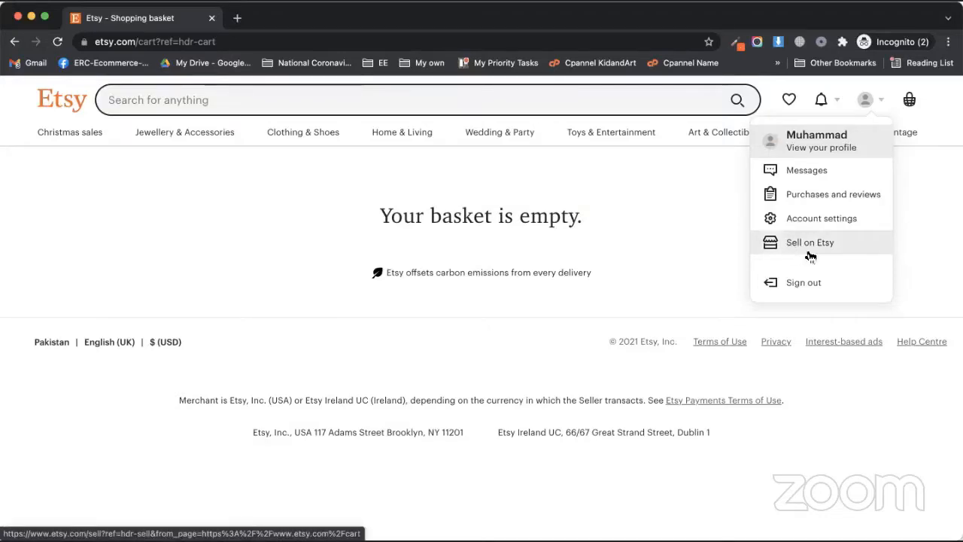
left_click(811, 243)
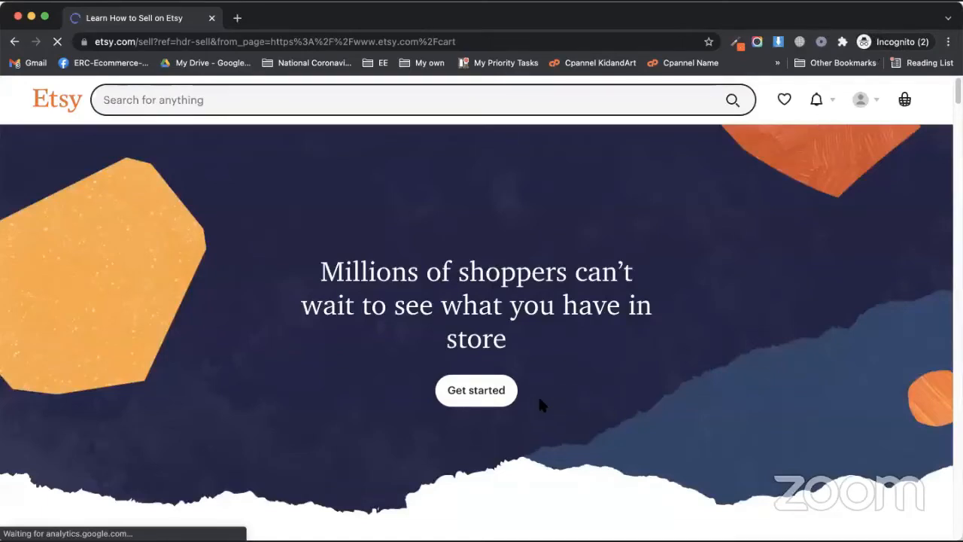
Step: Begin setting up a new shop with English as the shop language
left_click(434, 399)
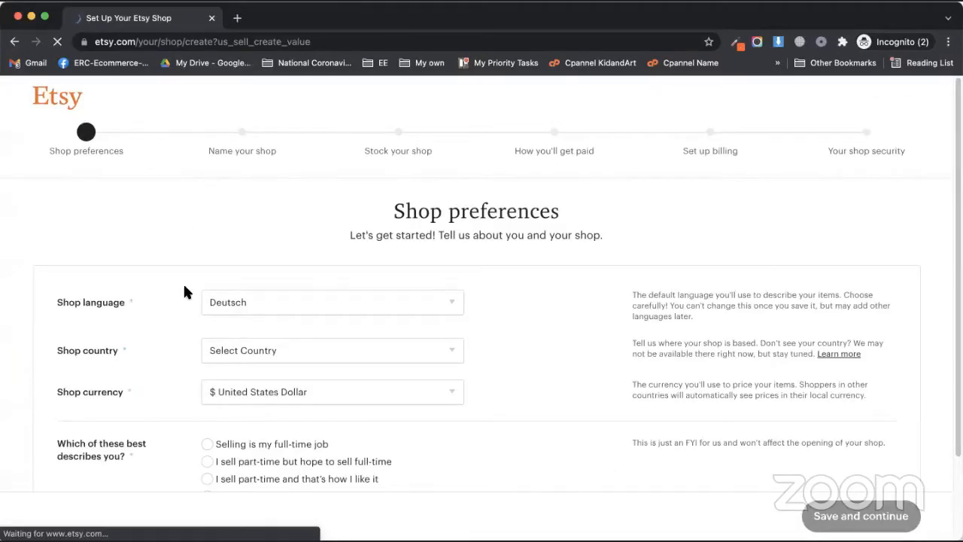
left_click(367, 303)
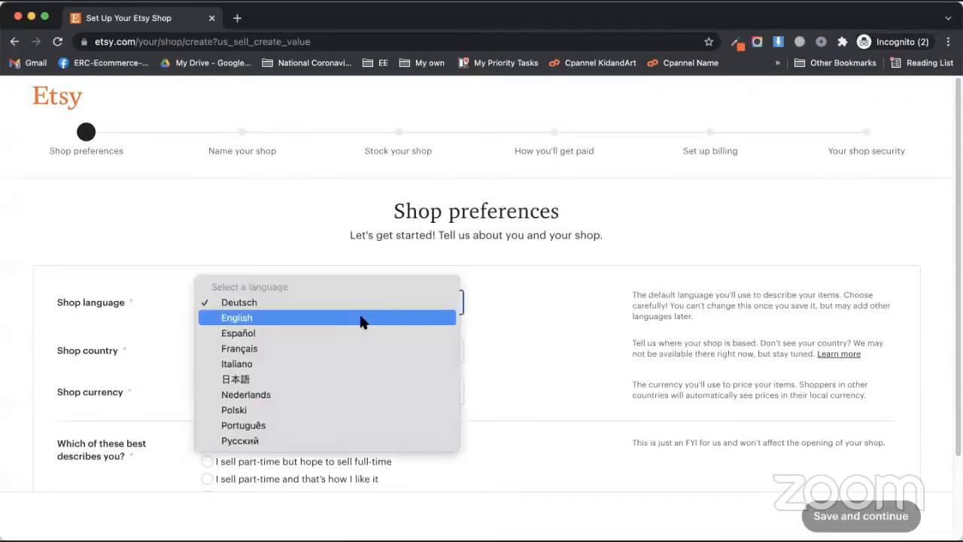
left_click(361, 319)
Step: Set the shop country to United States, mark selling as a full-time job, and save
left_click(308, 351)
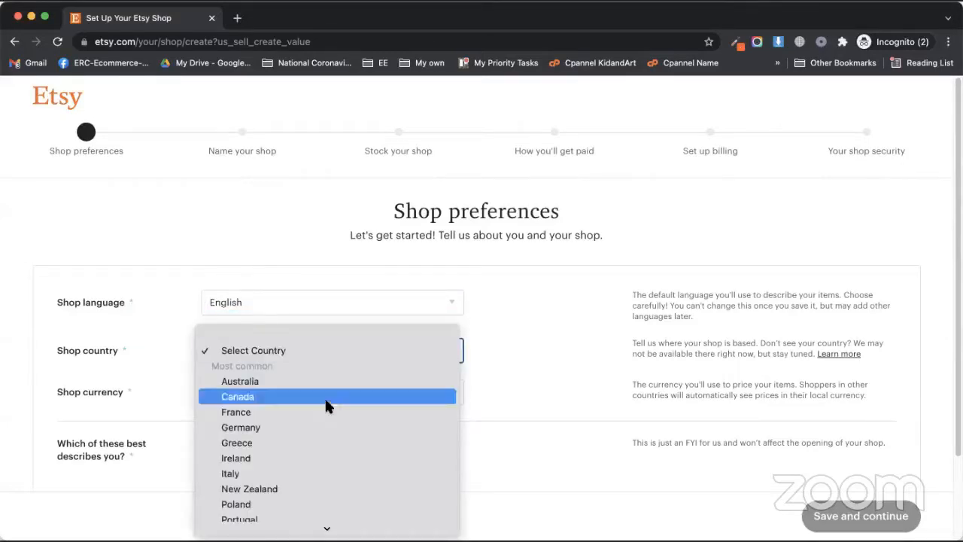
scroll(329, 406, "down", 10)
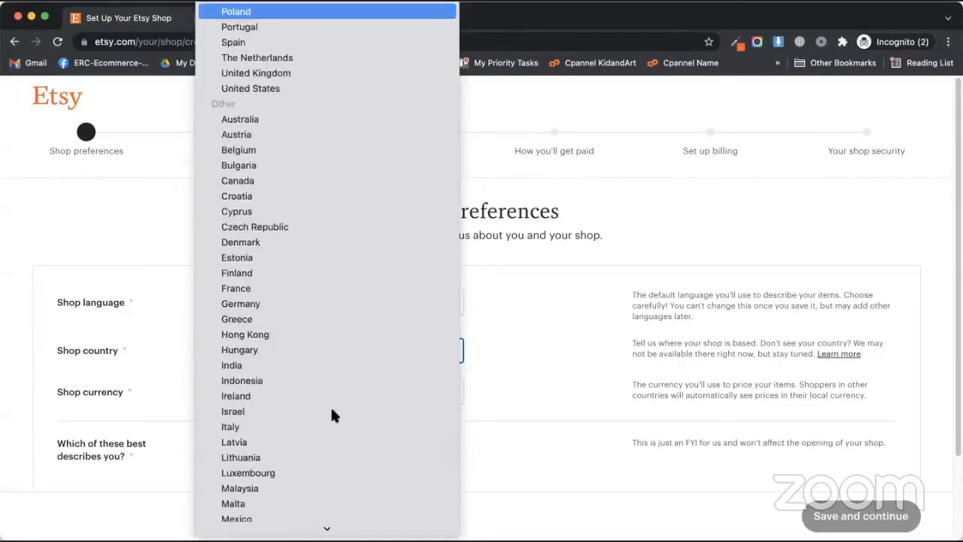
key("h")
scroll(332, 410, "up", 7)
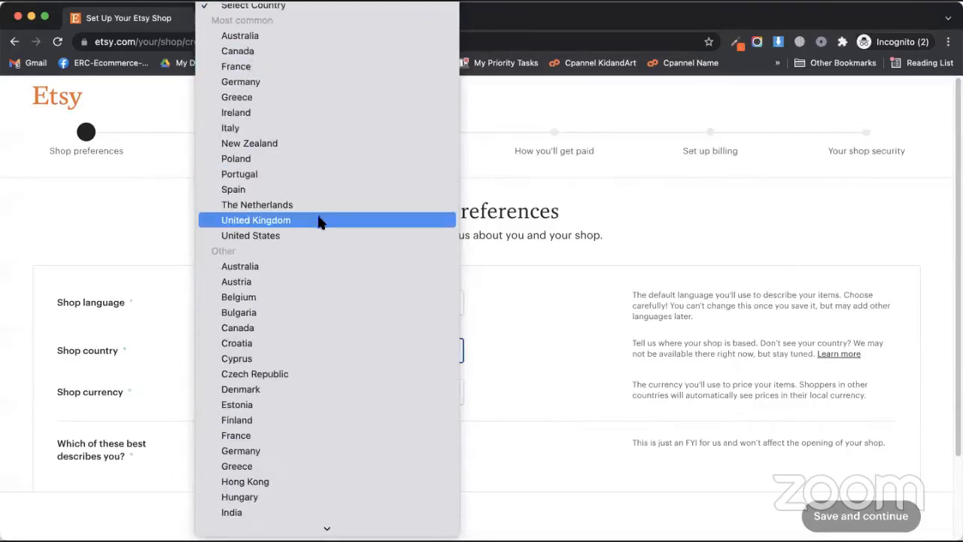
scroll(323, 251, "down", 10)
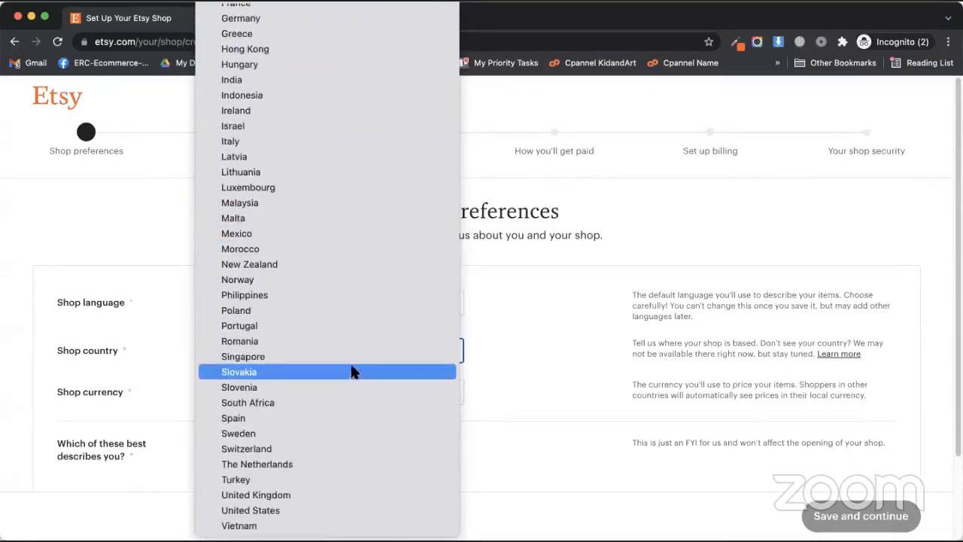
left_click(167, 305)
left_click(286, 348)
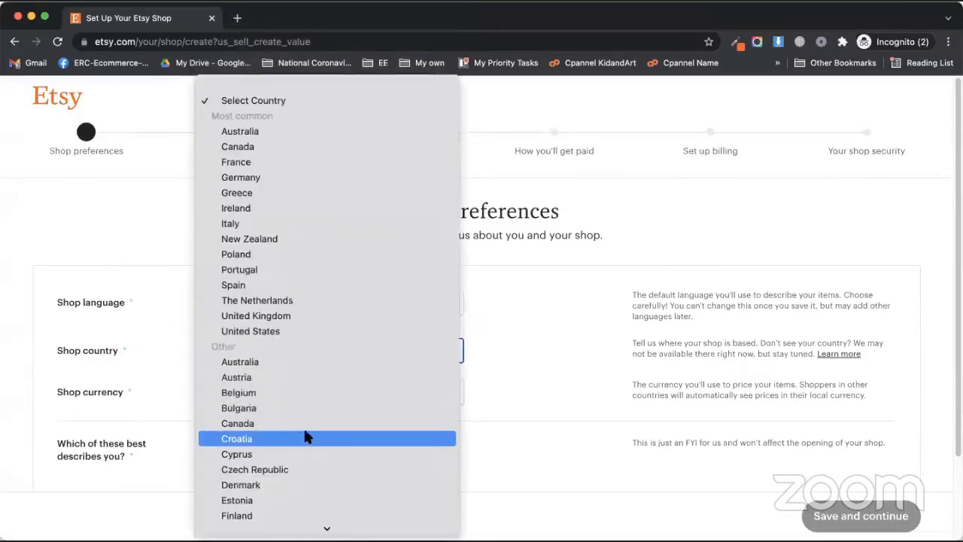
left_click(260, 328)
scroll(258, 296, "down", 2)
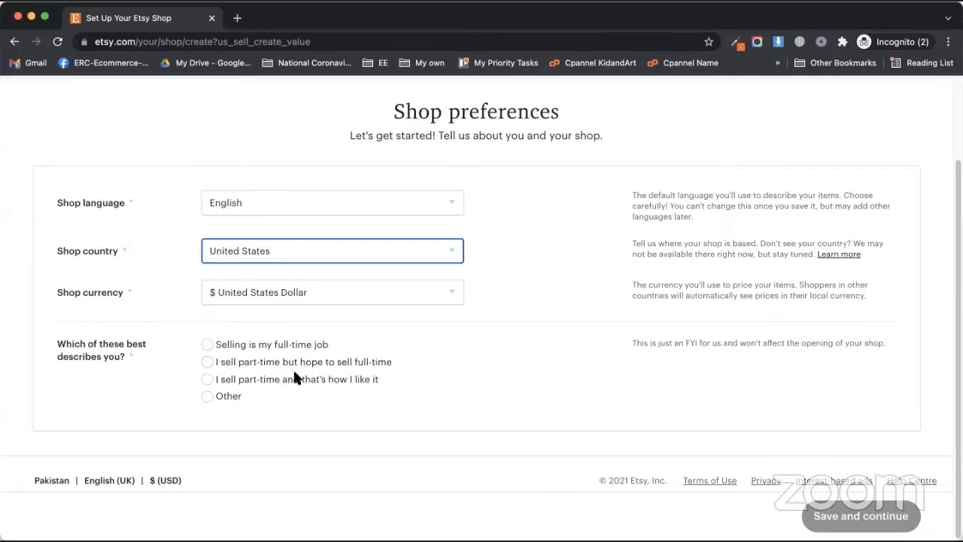
left_click(292, 347)
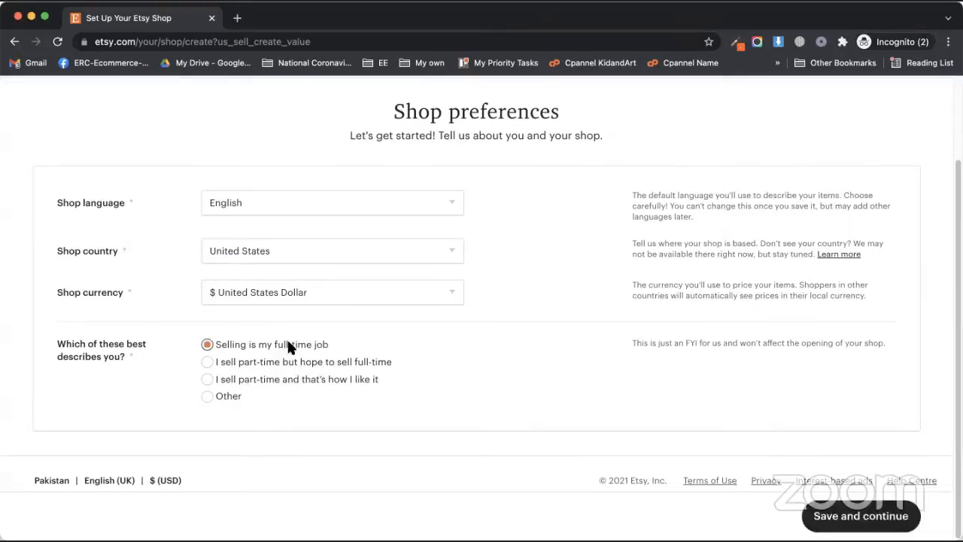
left_click(804, 520)
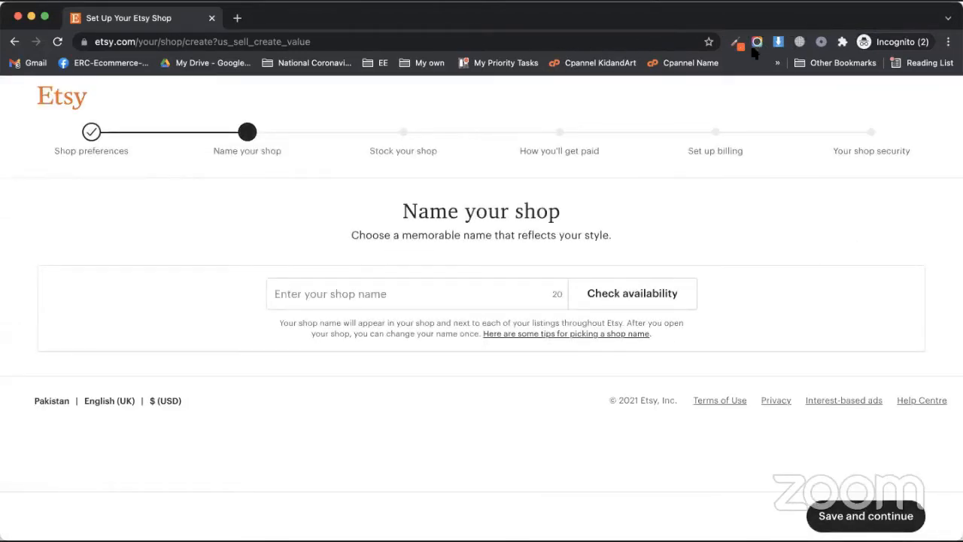
Step: Try the shop name Sockora, find it taken, and settle on the available SockoraSocks
left_click(334, 293)
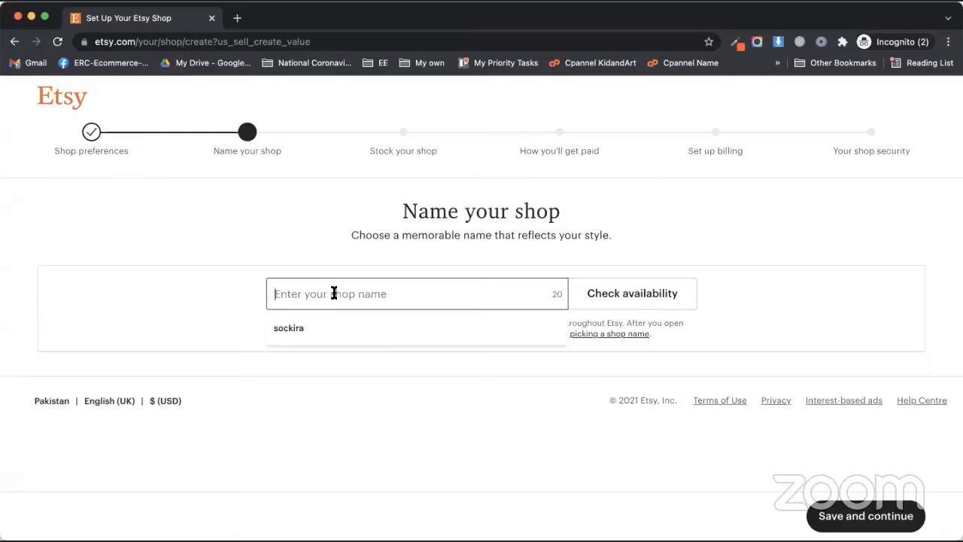
type("Sockora")
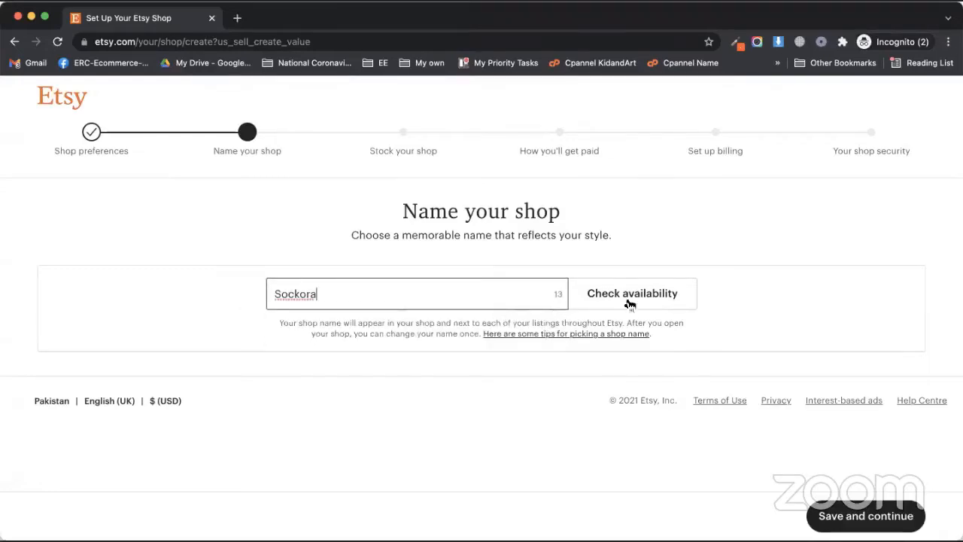
left_click(629, 301)
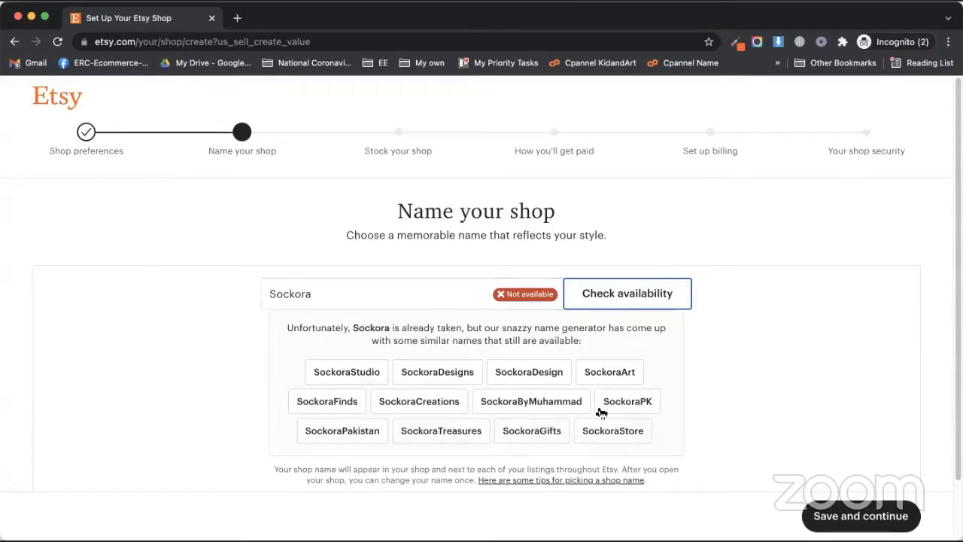
left_click(337, 297)
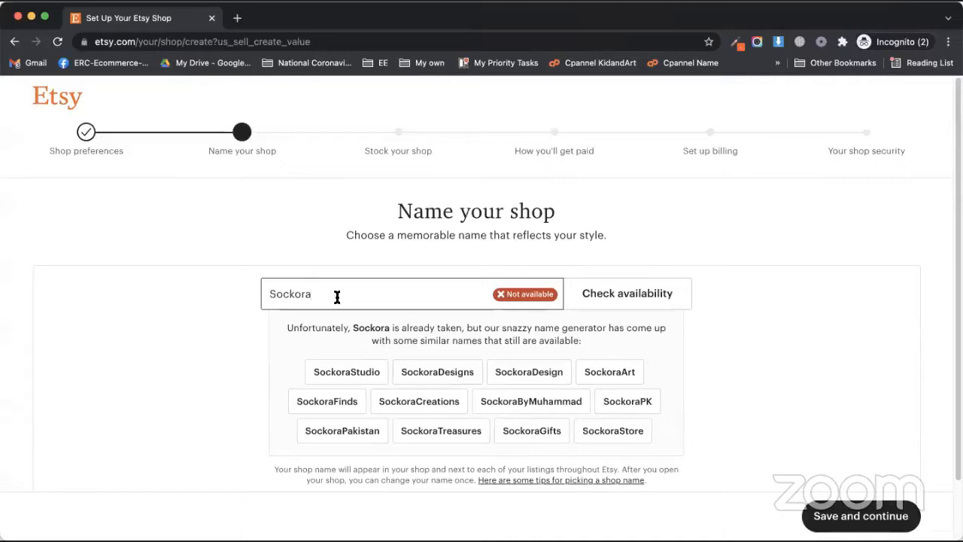
type("-Socks")
key("Tab")
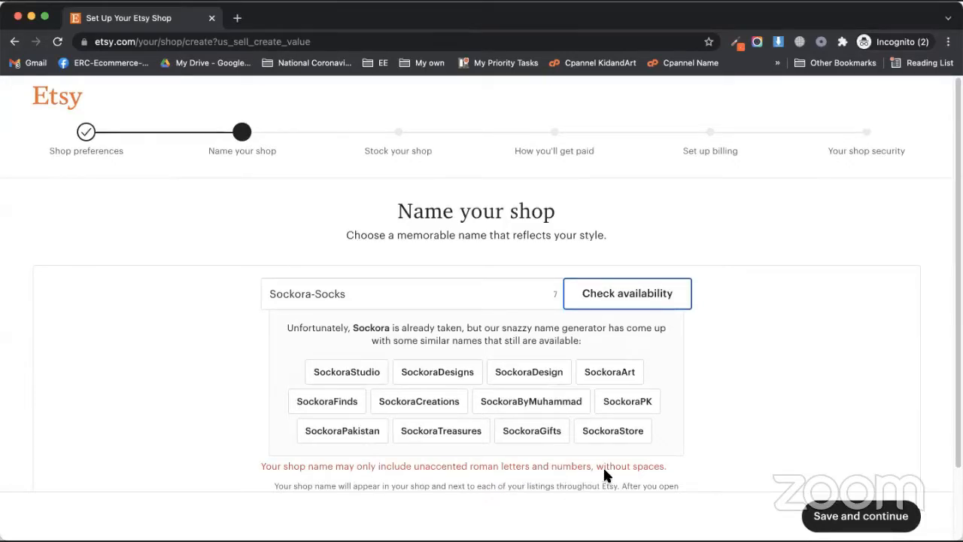
left_click(318, 295)
key("BackSpace")
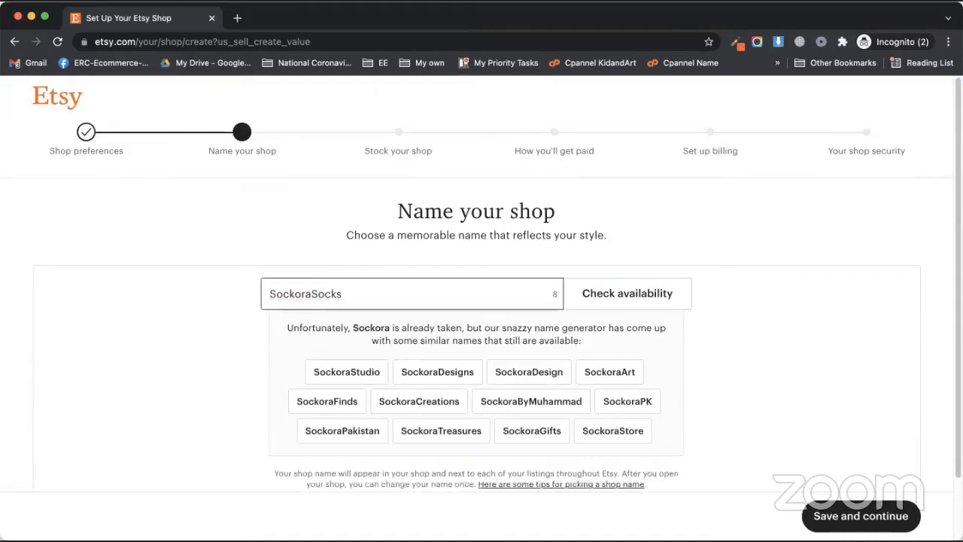
left_click(573, 303)
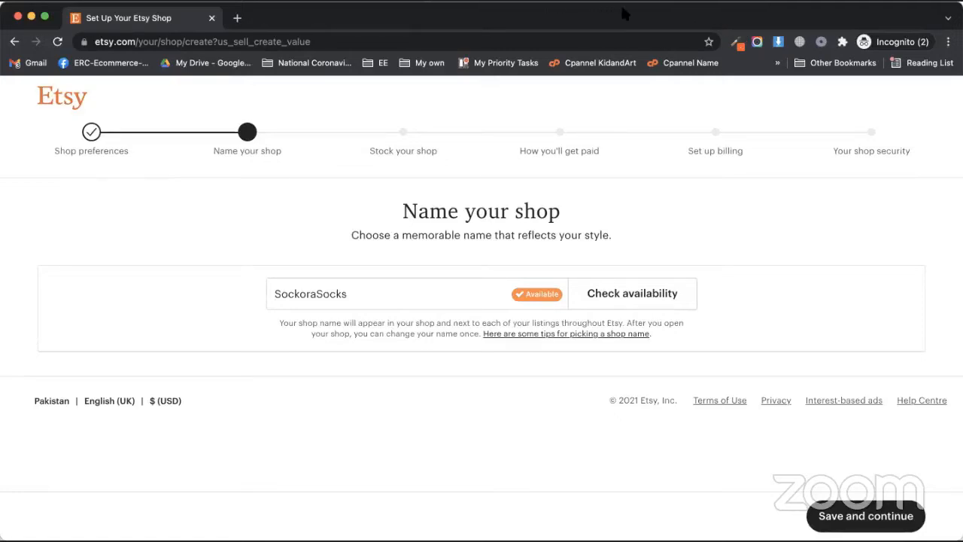
Step: Save the shop name, start a new listing, and begin adding its first photo
left_click(850, 516)
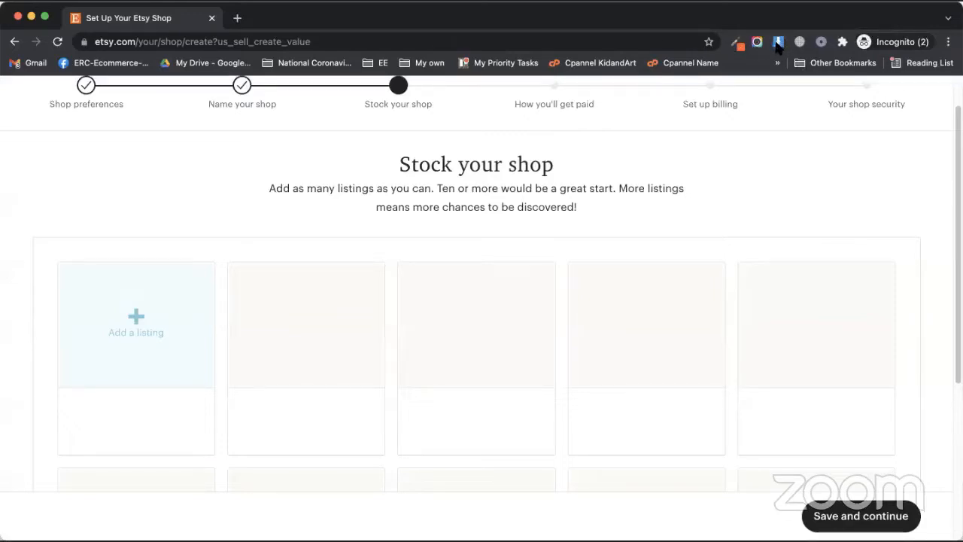
left_click(143, 322)
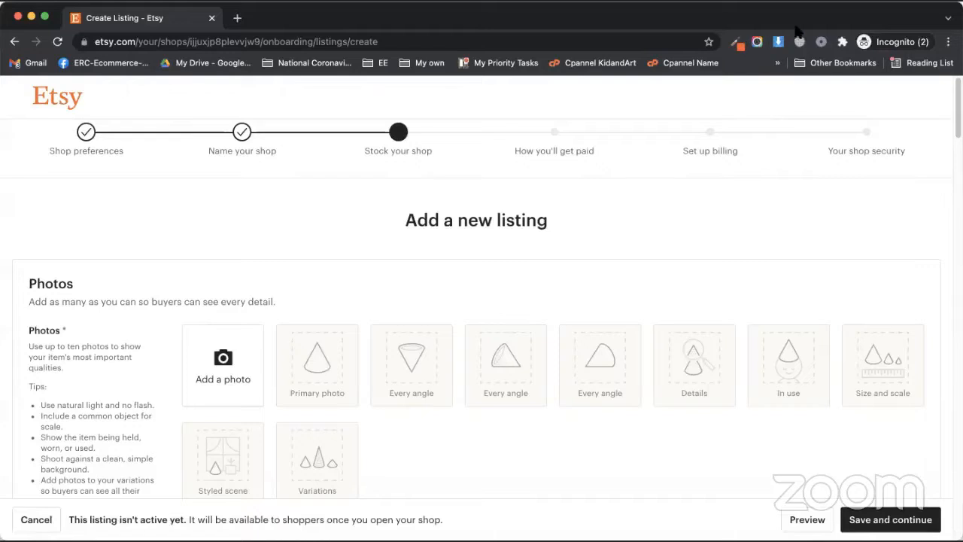
scroll(116, 361, "down", 2)
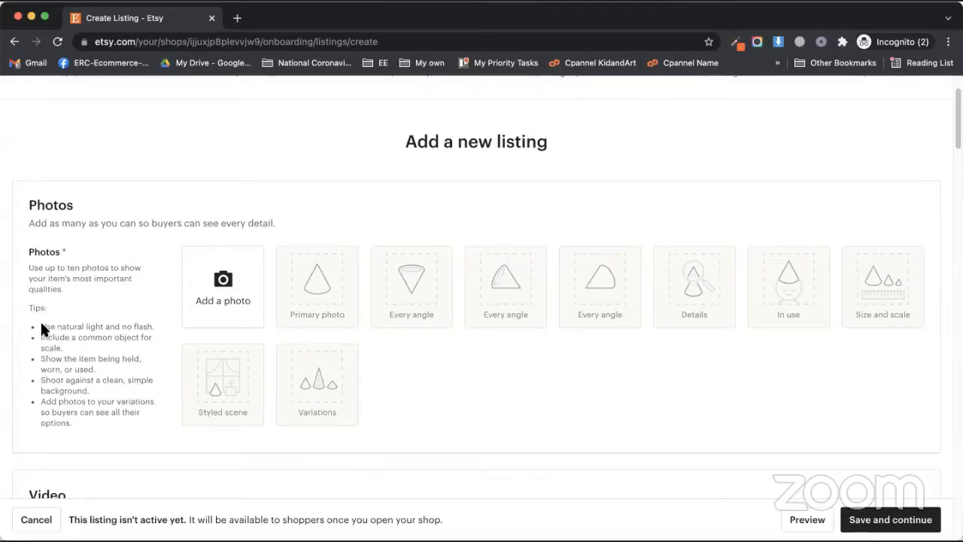
mouse_move(41, 325)
left_mouse_down()
mouse_move(85, 423)
mouse_move(52, 334)
mouse_move(34, 324)
left_mouse_up()
left_click(253, 305)
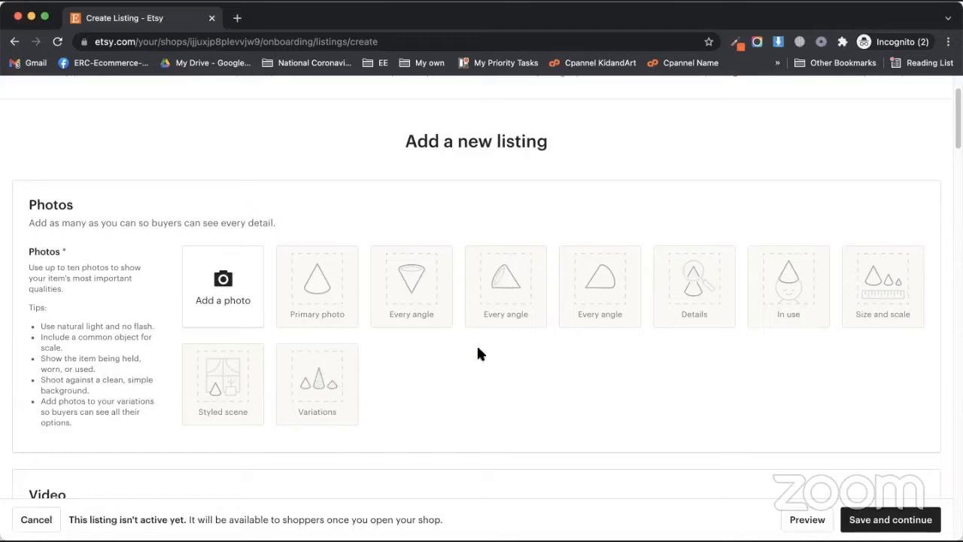
left_click(223, 280)
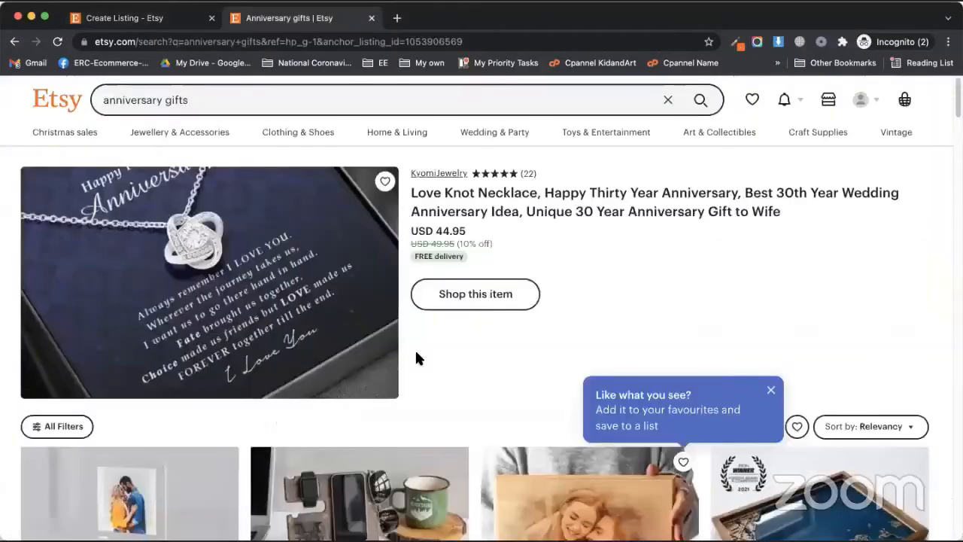
Step: Open a competitor's personalised couple print listing from the anniversary gift results
scroll(415, 357, "down", 3)
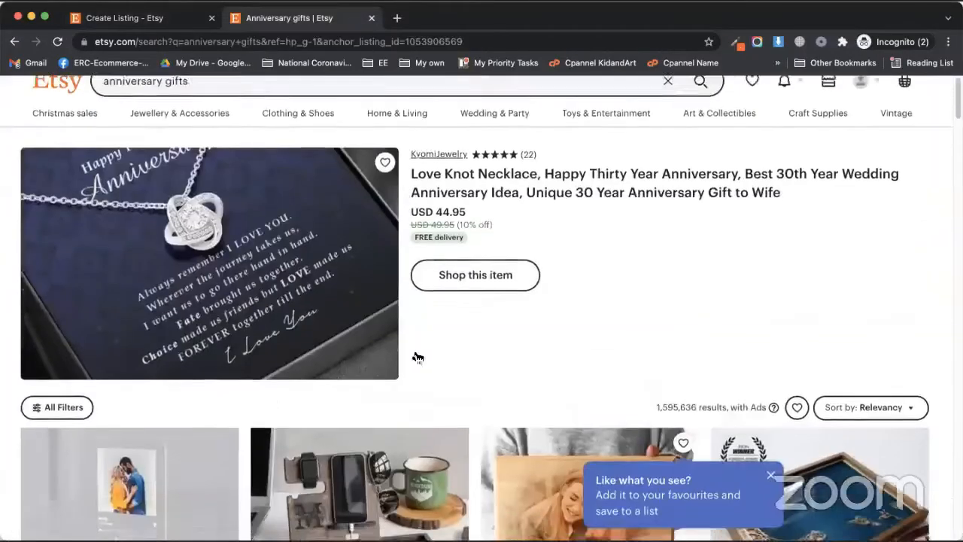
scroll(335, 387, "down", 5)
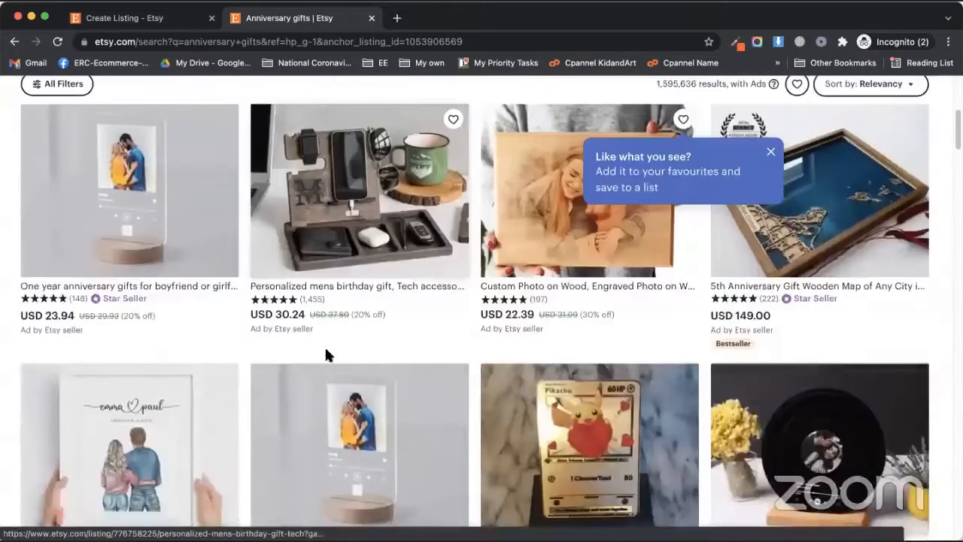
scroll(305, 359, "down", 4)
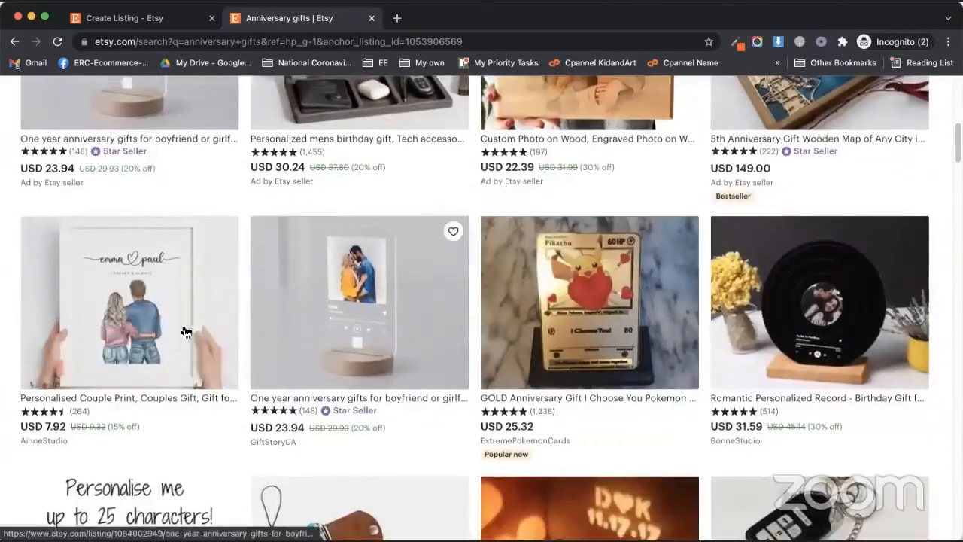
left_click(168, 306)
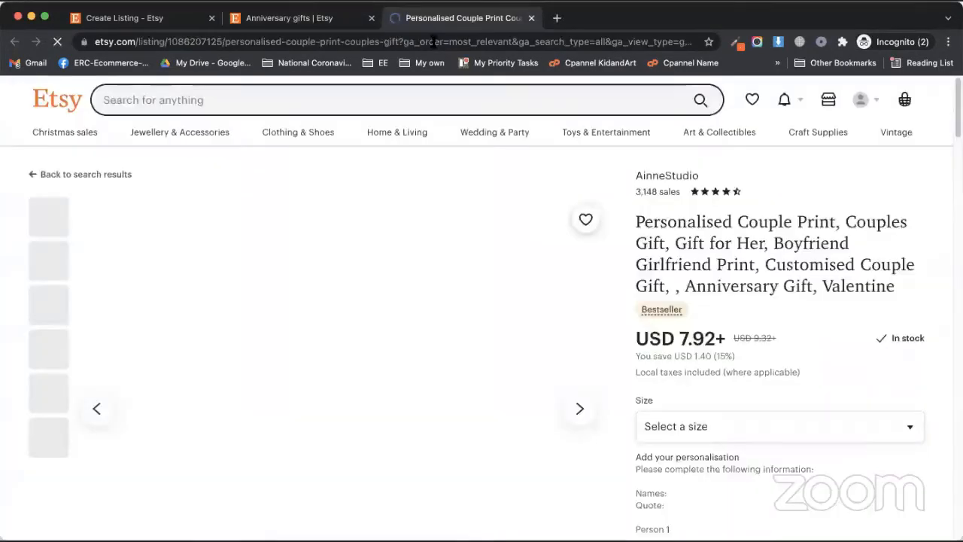
scroll(310, 337, "down", 3)
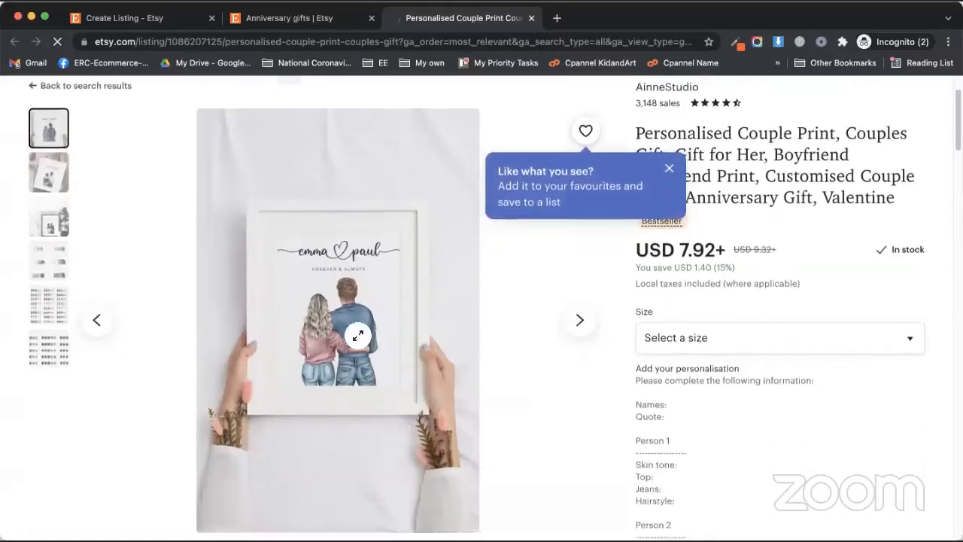
scroll(310, 336, "up", 3)
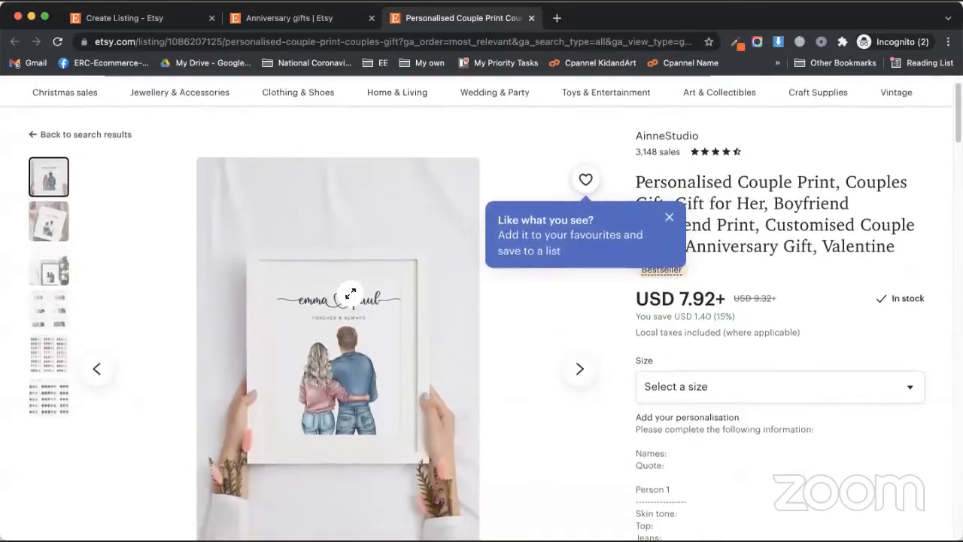
Step: Save the listing's three product images and return to the new listing draft
right_click(331, 295)
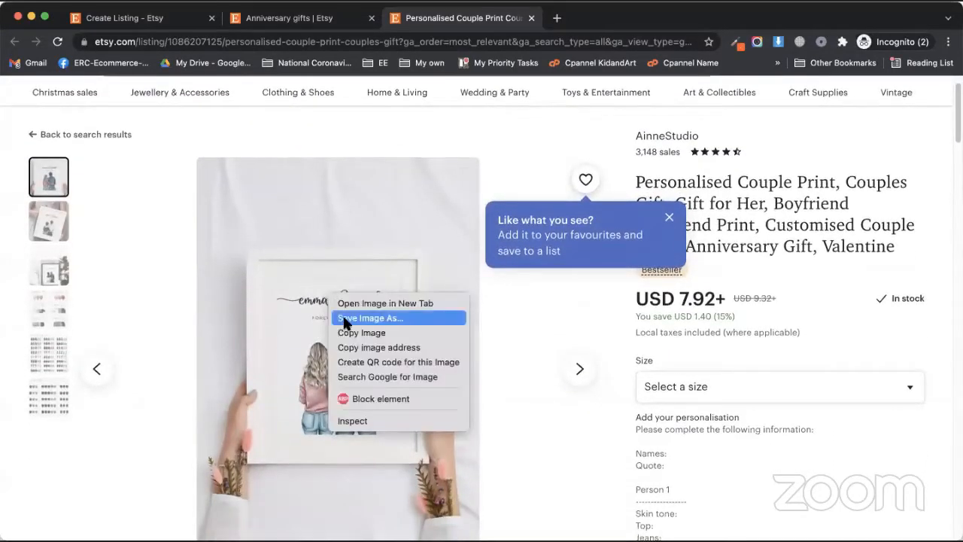
left_click(529, 414)
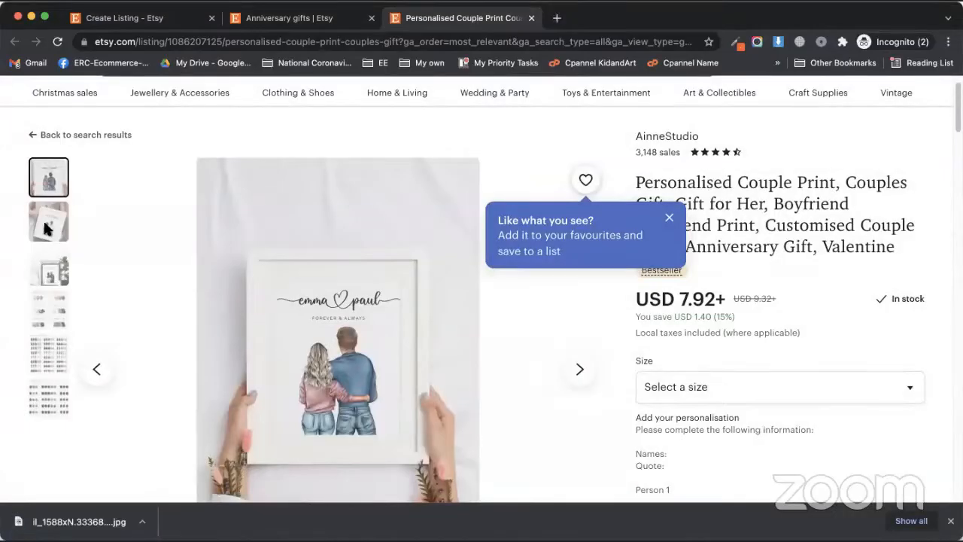
left_click(49, 226)
right_click(340, 245)
left_click(611, 402)
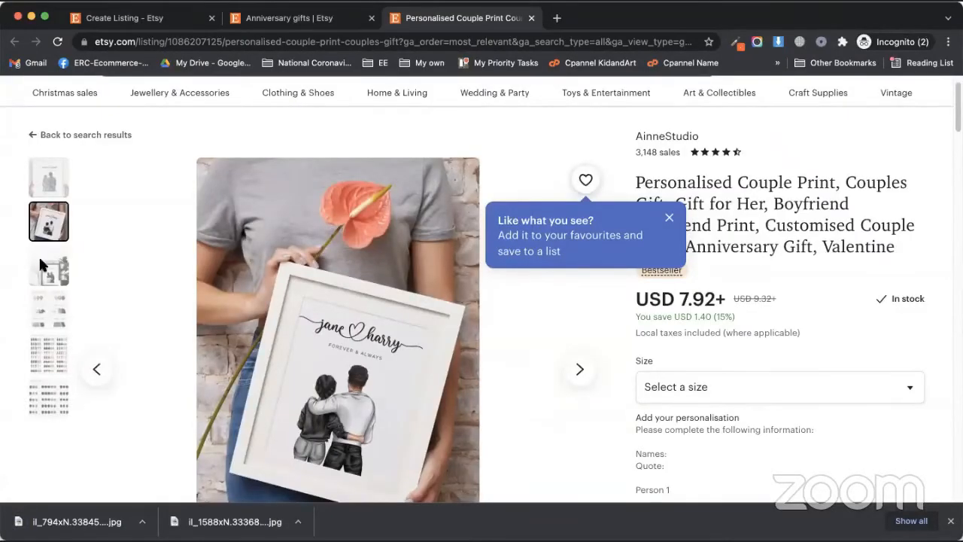
left_click(44, 264)
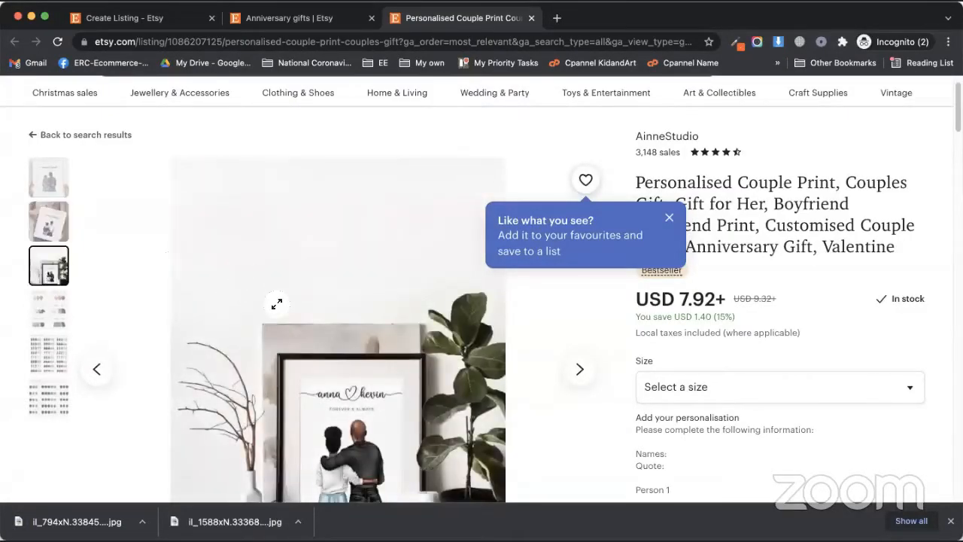
right_click(314, 311)
left_click(338, 337)
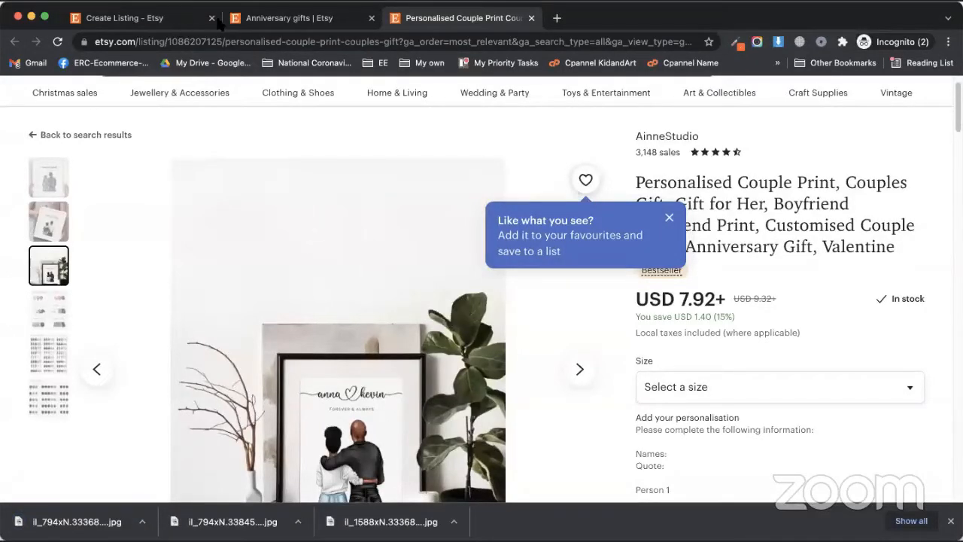
left_click(260, 21)
left_click(164, 21)
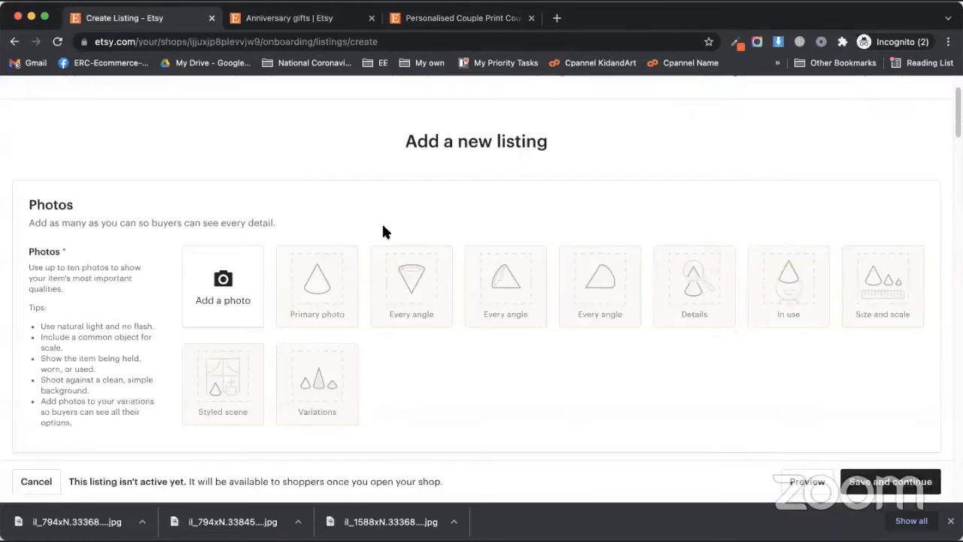
Step: Upload the three couple print photos, reorder them, and preview the primary photo
left_click(224, 283)
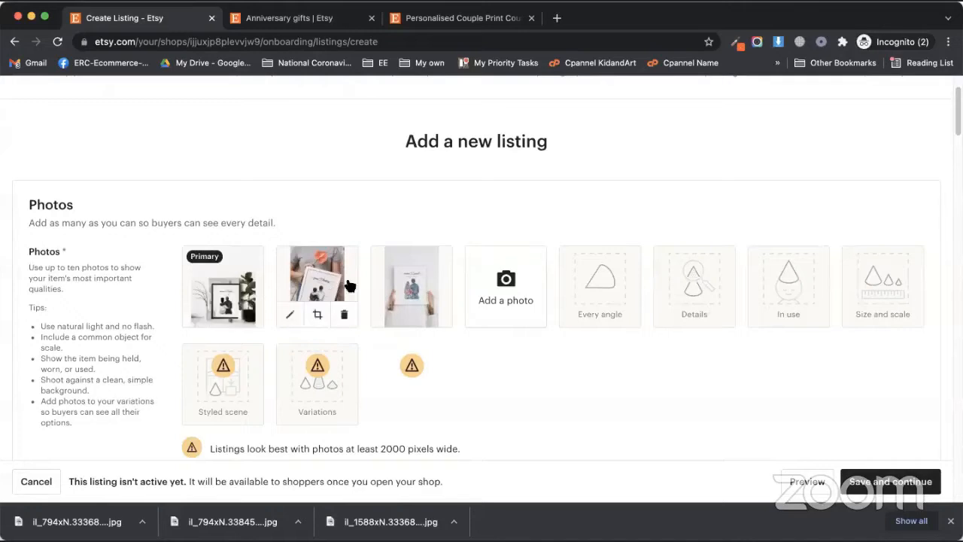
left_click_drag(325, 273, 412, 287)
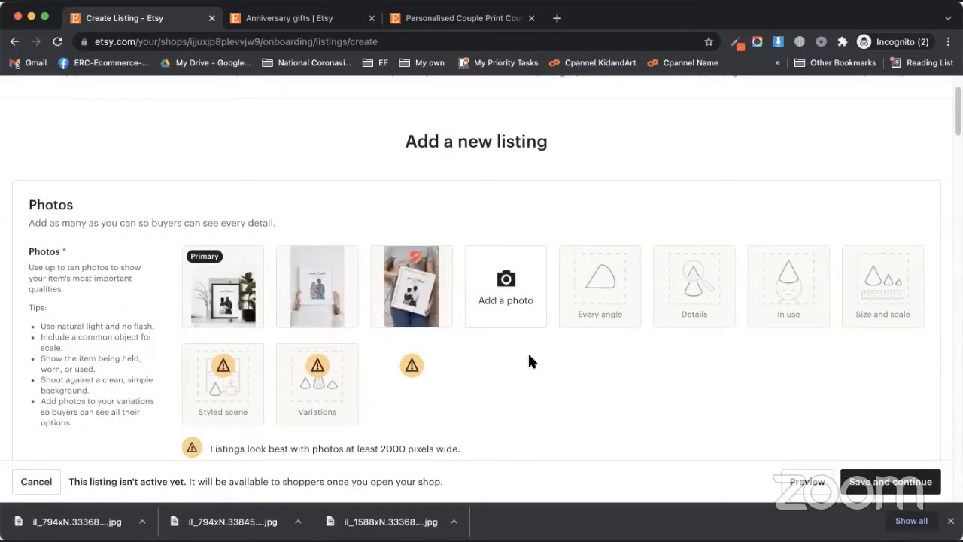
scroll(529, 362, "down", 3)
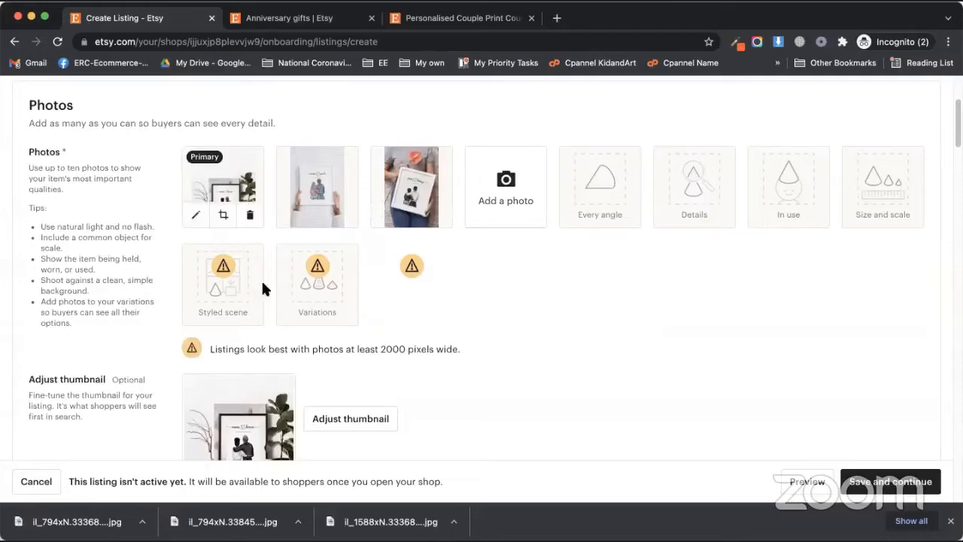
left_click(235, 281)
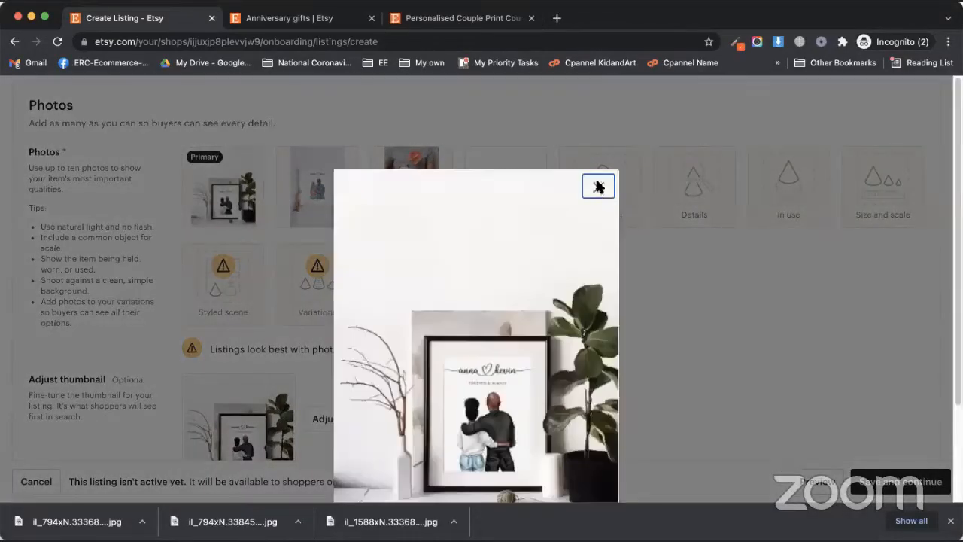
left_click(594, 185)
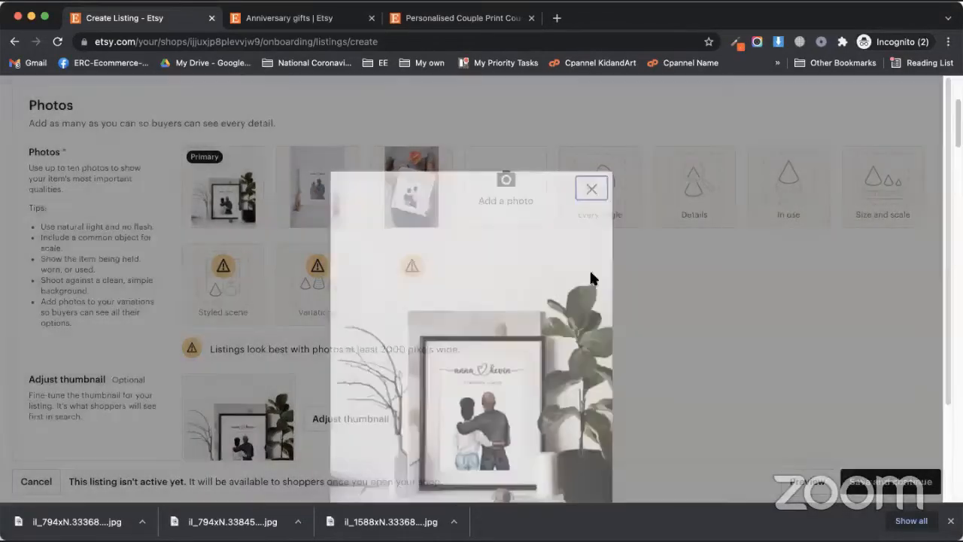
Step: Reposition the search thumbnail to show the whole framed print and save it
scroll(223, 283, "down", 5)
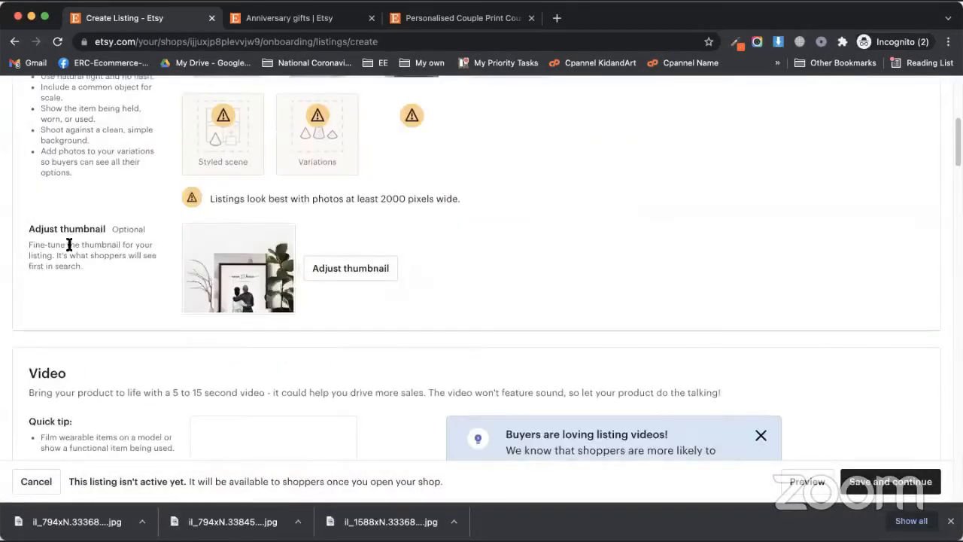
left_click(354, 266)
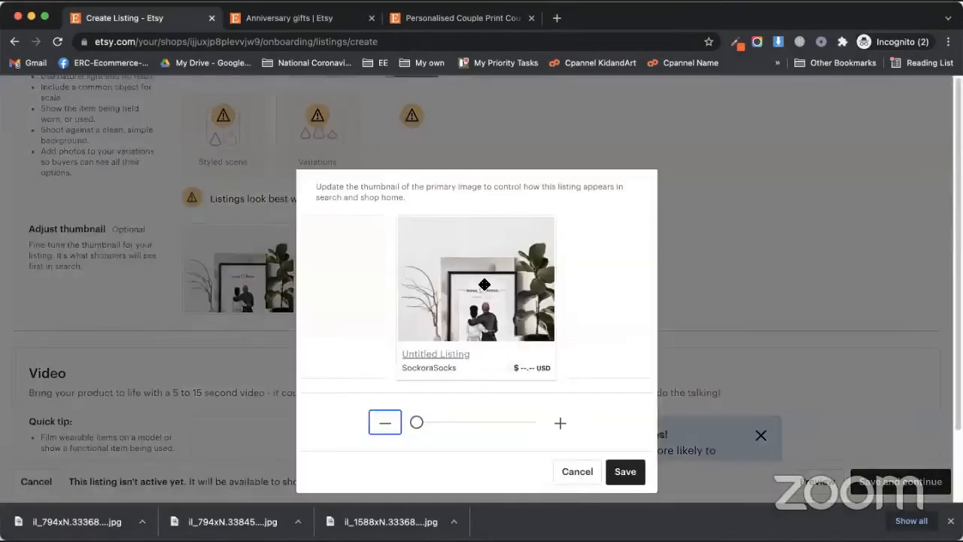
left_click_drag(486, 266, 465, 262)
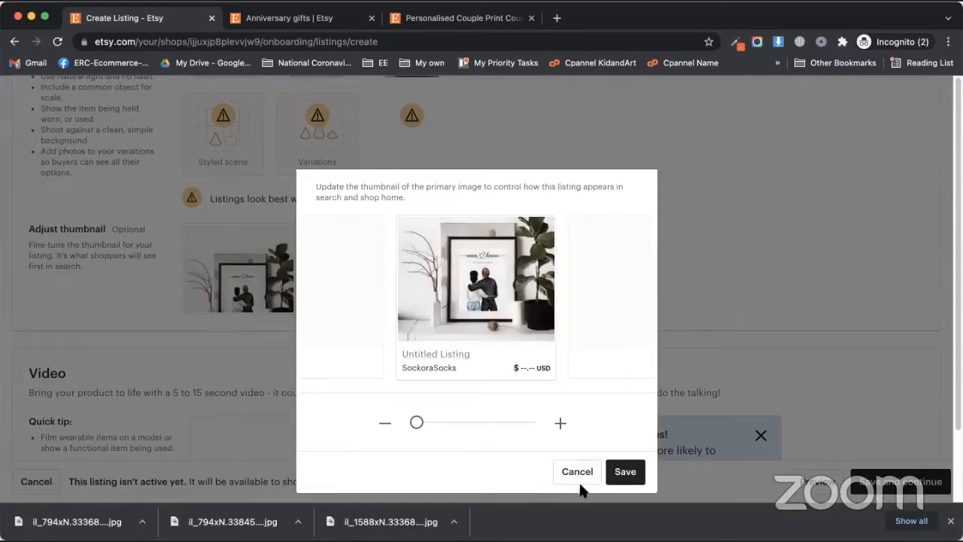
left_click(625, 471)
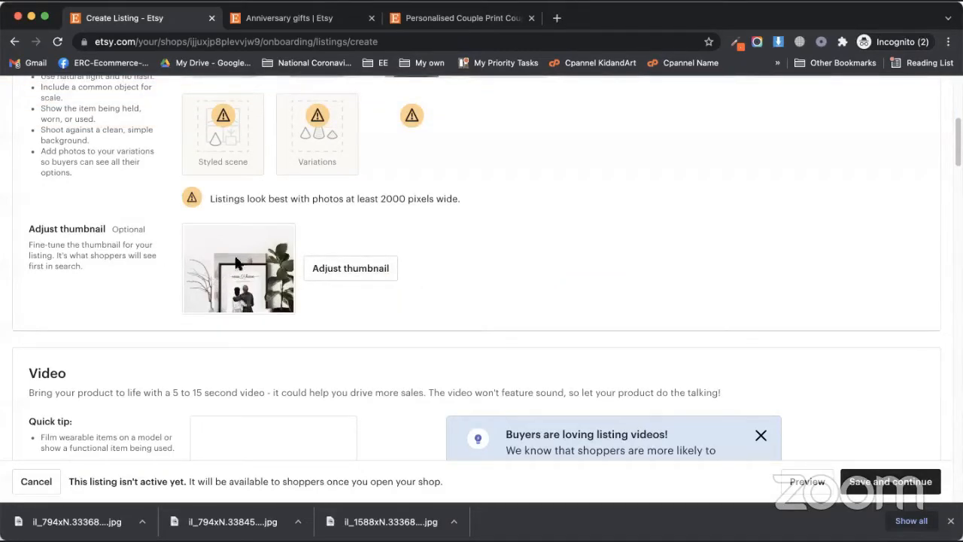
Step: Review the Video and Listing Details sections, then open a new blank browser tab
scroll(422, 297, "down", 3)
scroll(435, 295, "down", 5)
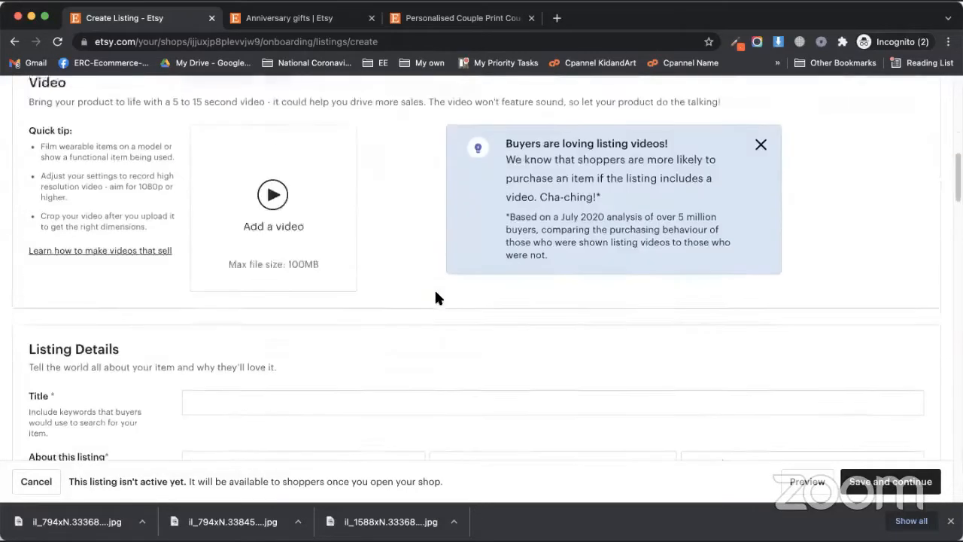
scroll(385, 296, "up", 1)
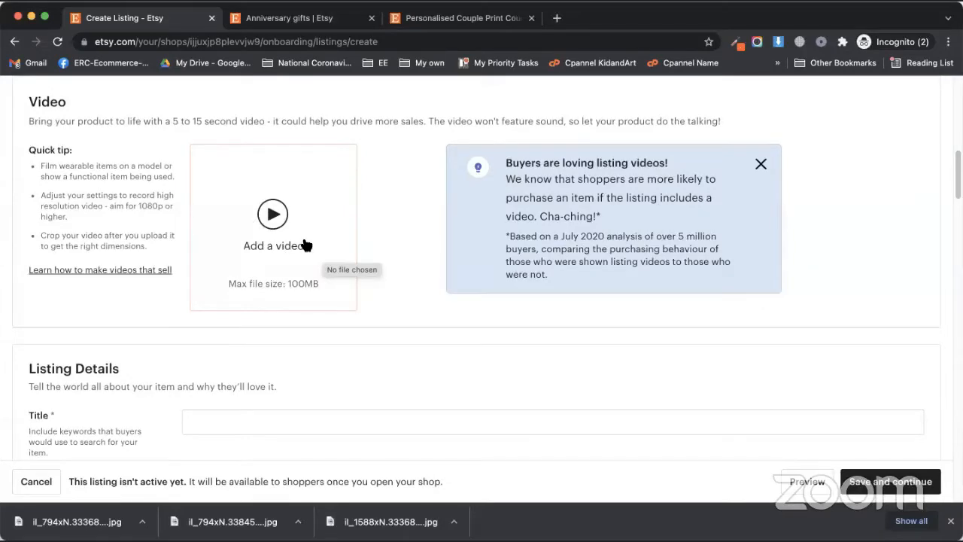
scroll(409, 320, "down", 4)
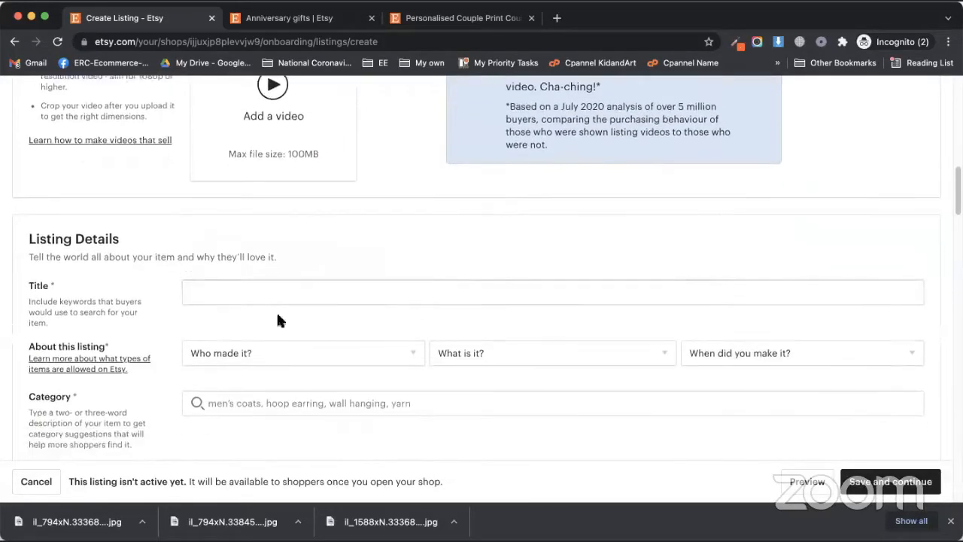
left_click_drag(52, 220, 126, 229)
left_click(125, 233)
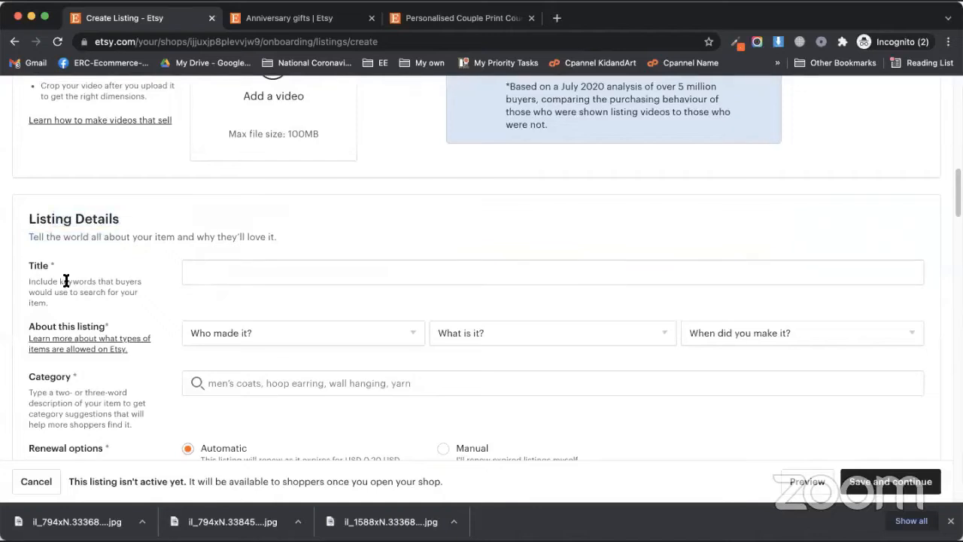
scroll(266, 241, "down", 1)
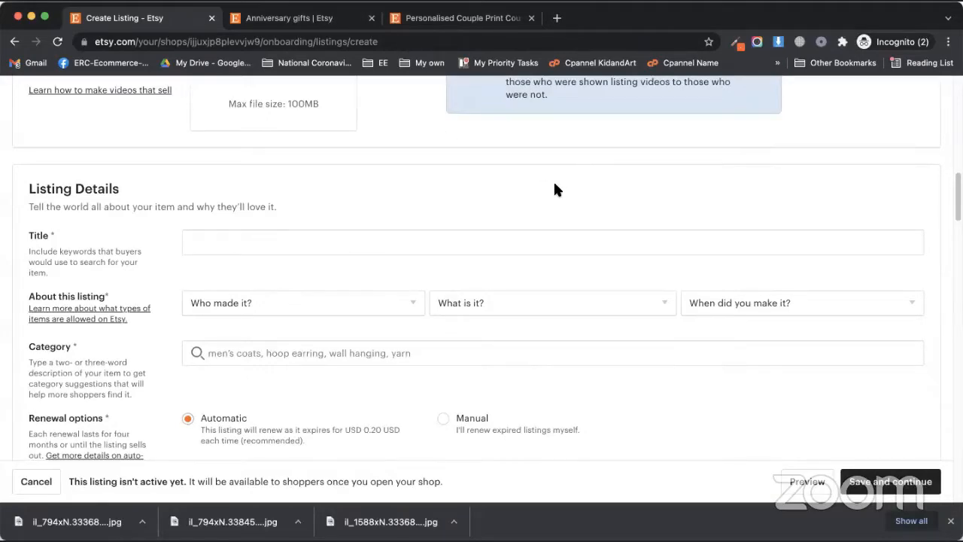
left_click(557, 18)
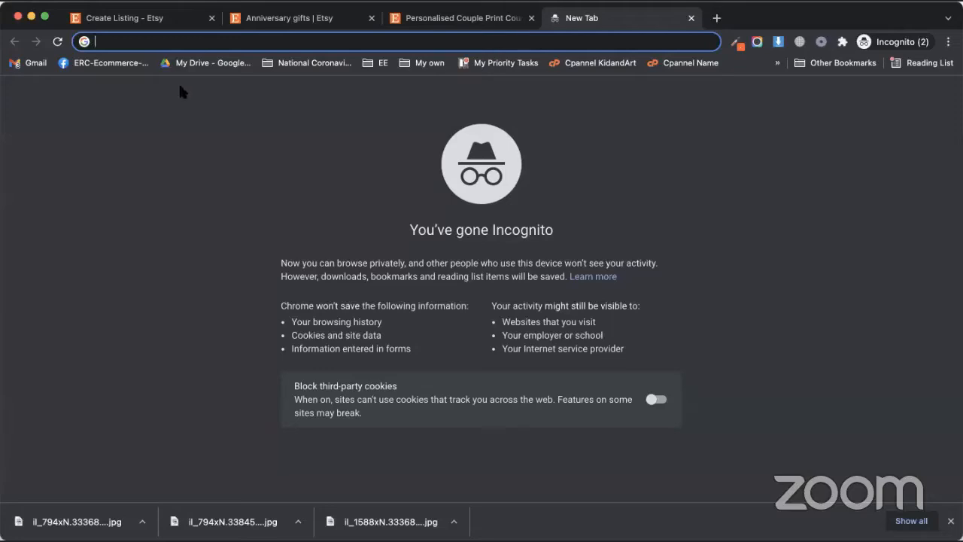
Step: Load the eRank site and open its registration form, accepting the terms of use
type("erank")
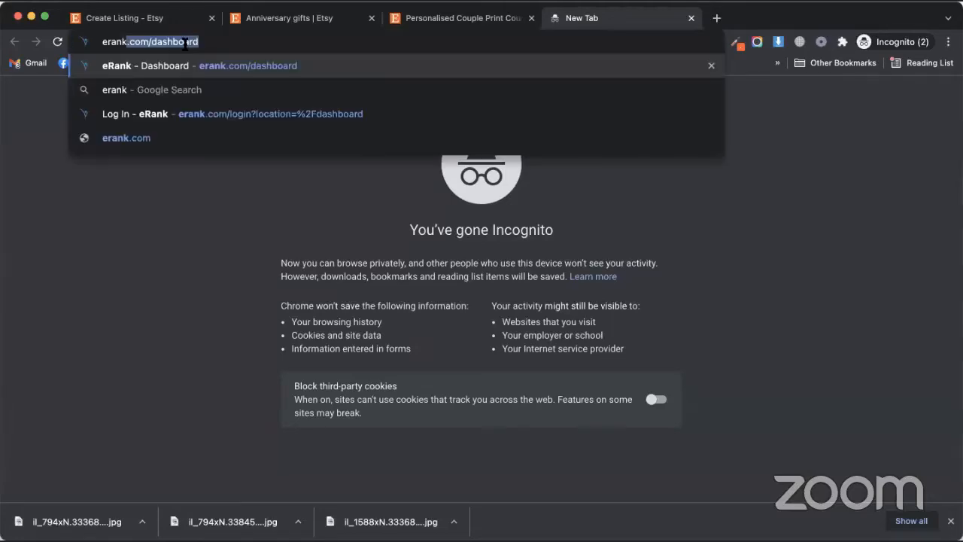
key("Return")
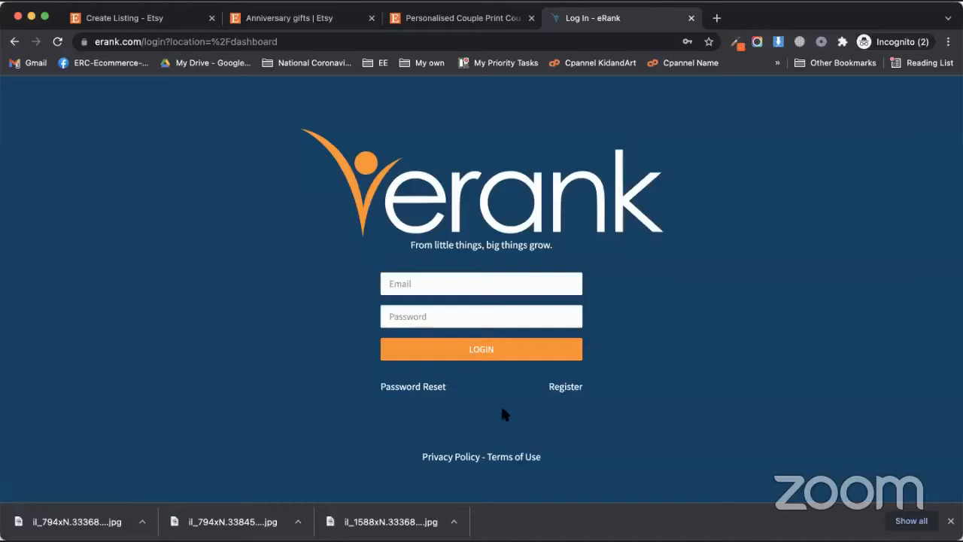
left_click(566, 388)
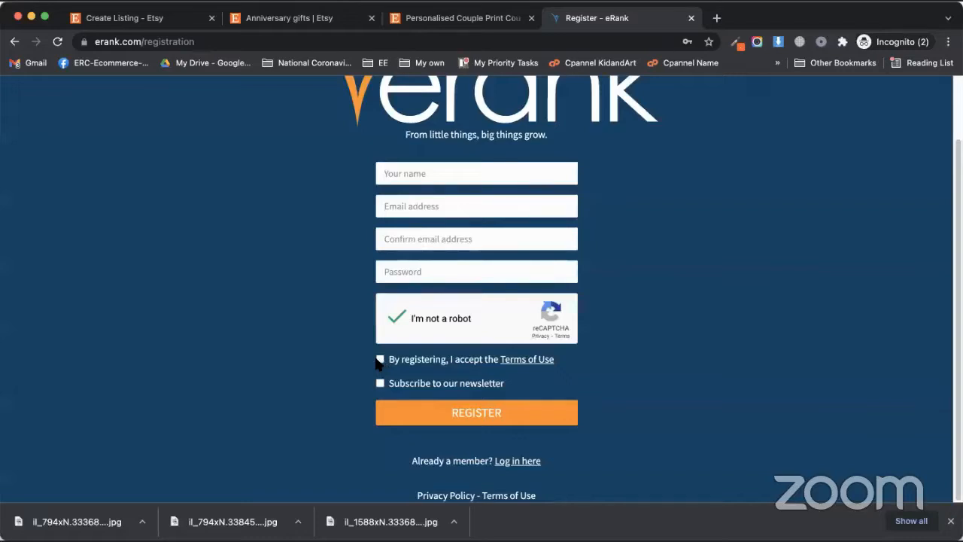
left_click(380, 360)
Step: Fill in the name and e-mail fields, submit registration, and decline refreshing listing data
left_click(456, 167)
left_click(329, 179)
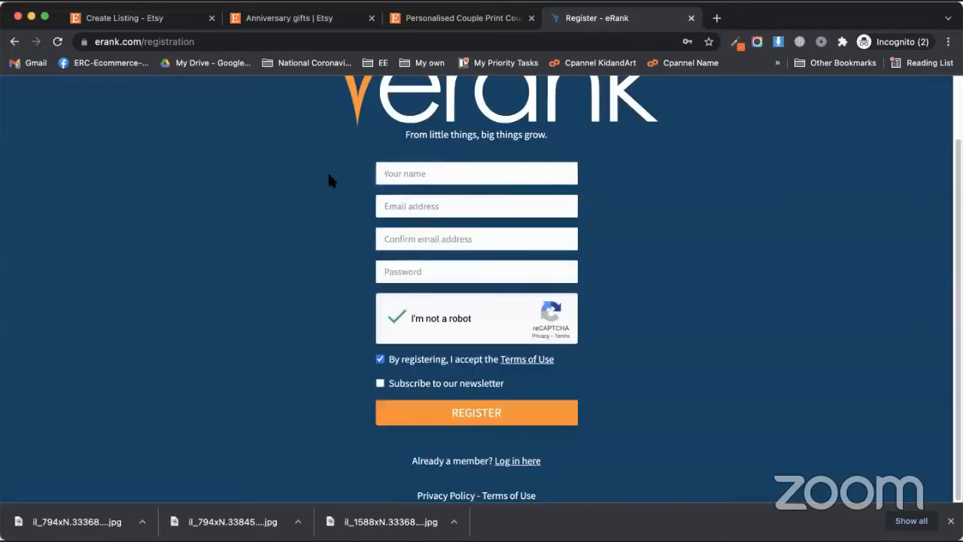
left_click(480, 174)
type("Muhammad")
key("Tab")
key("Tab")
key("Tab")
left_click(520, 412)
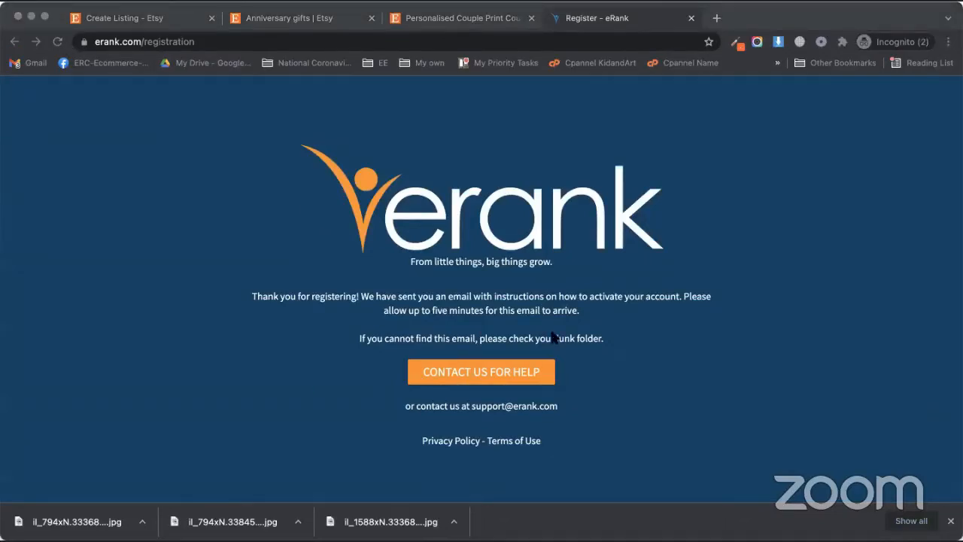
left_click(252, 209)
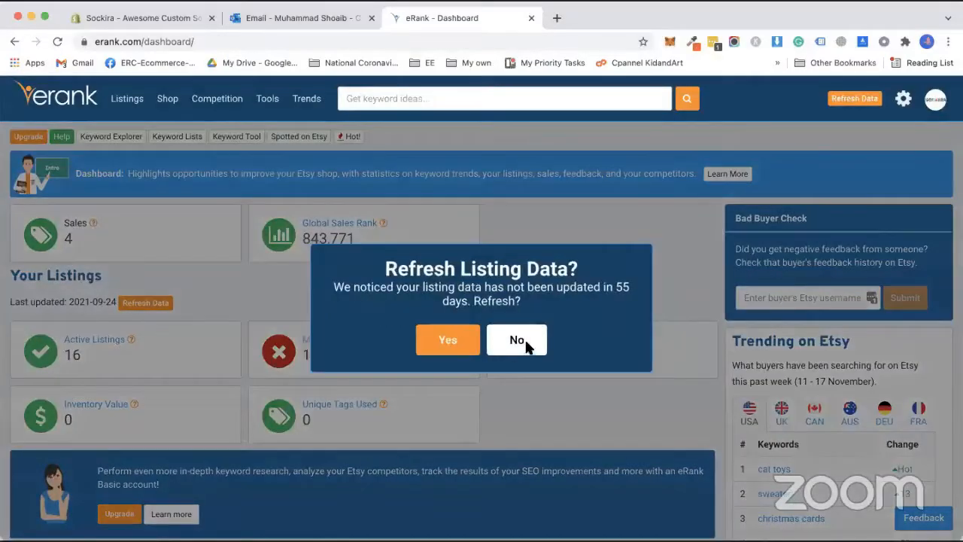
left_click(521, 339)
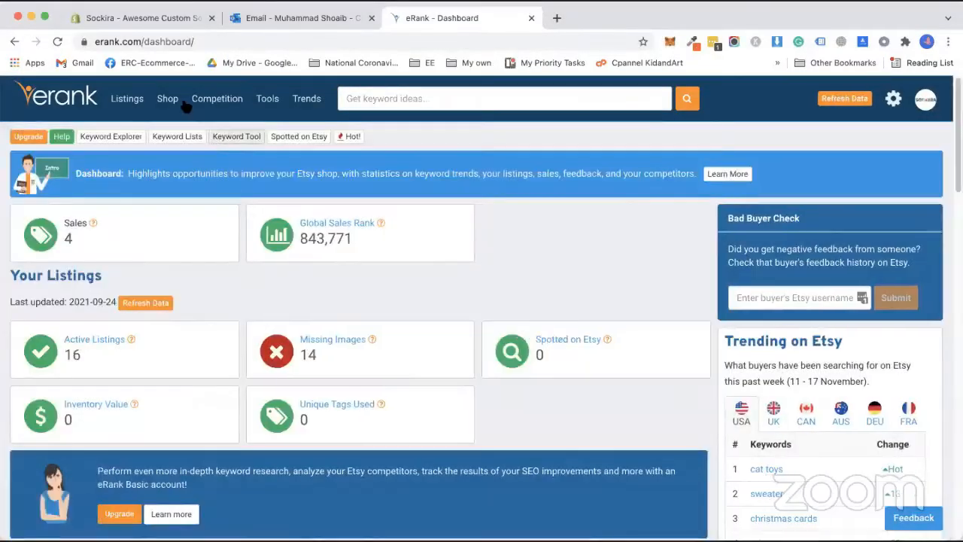
Step: Open Competition > Listings and read the eRank Basic upgrade notice
mouse_move(216, 100)
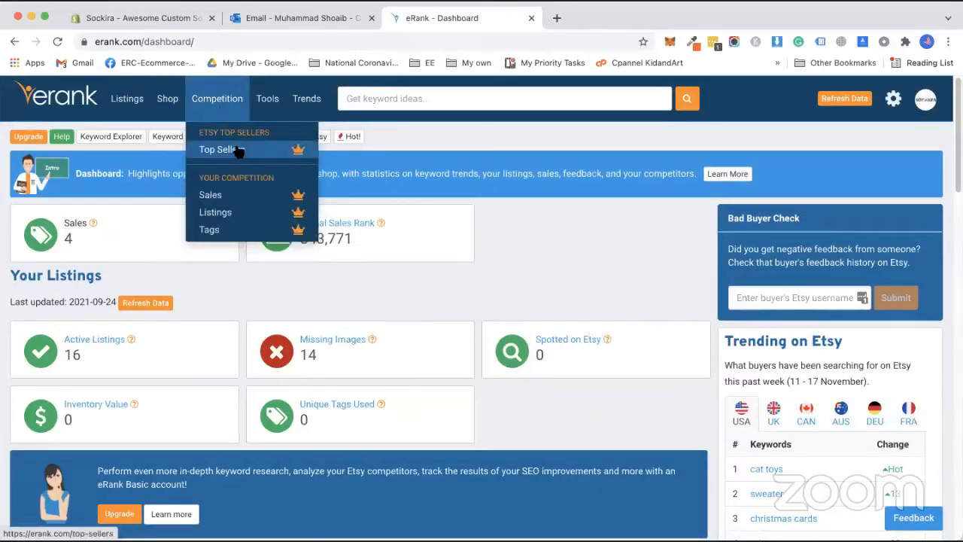
left_click(215, 213)
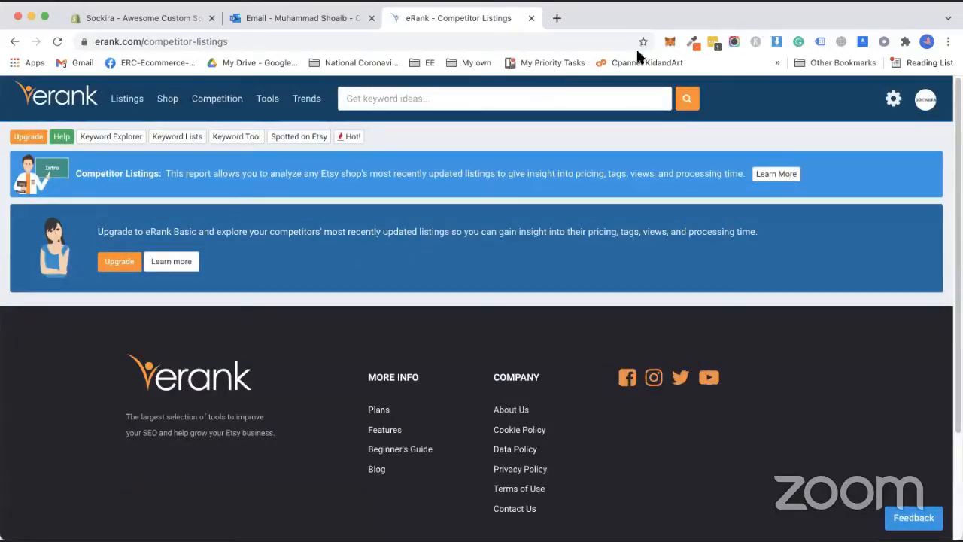
mouse_move(325, 233)
left_mouse_down()
mouse_move(498, 234)
mouse_move(314, 232)
left_mouse_up()
left_click(497, 234)
left_click(315, 231)
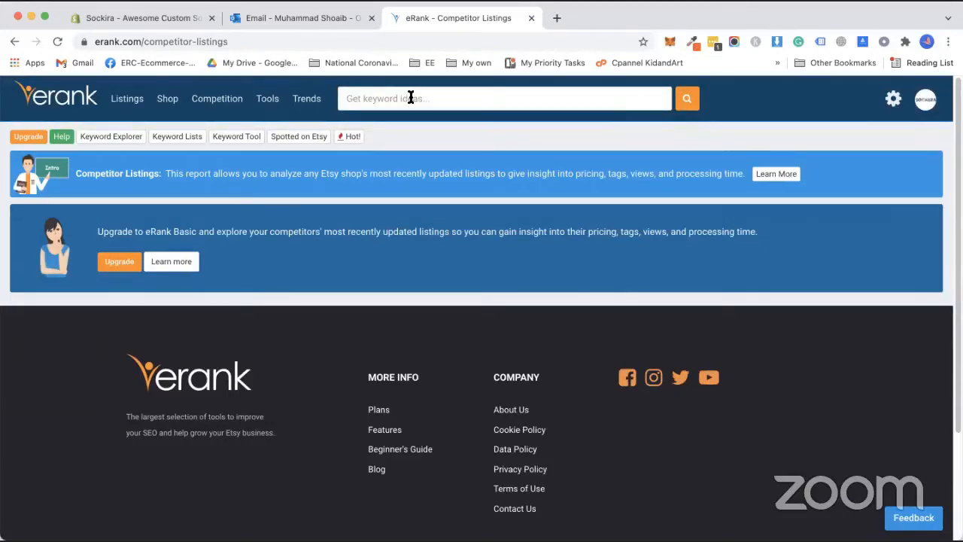
Step: Run an eRank keyword search for 'Custom Gifts' and scroll through its related searches table
left_click(410, 98)
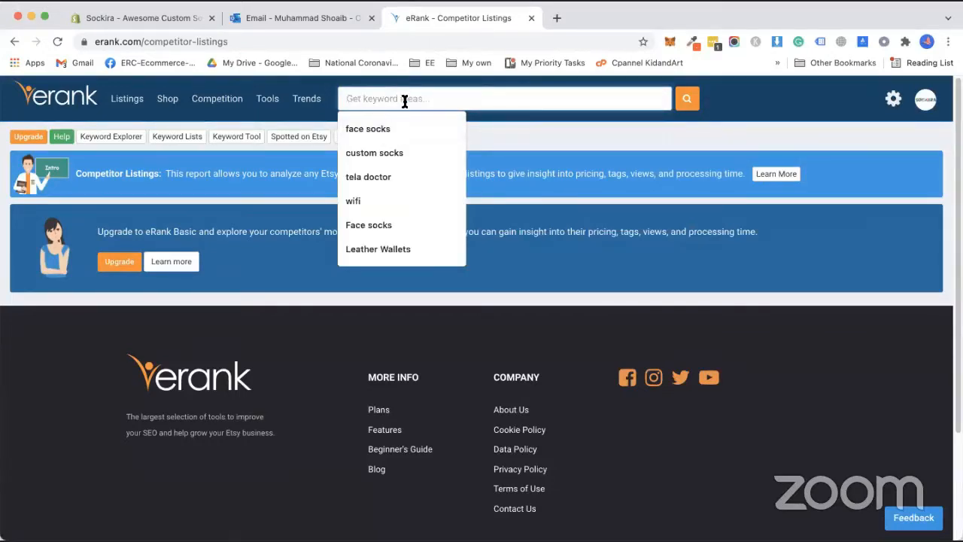
type("Custom Gifts")
key("Return")
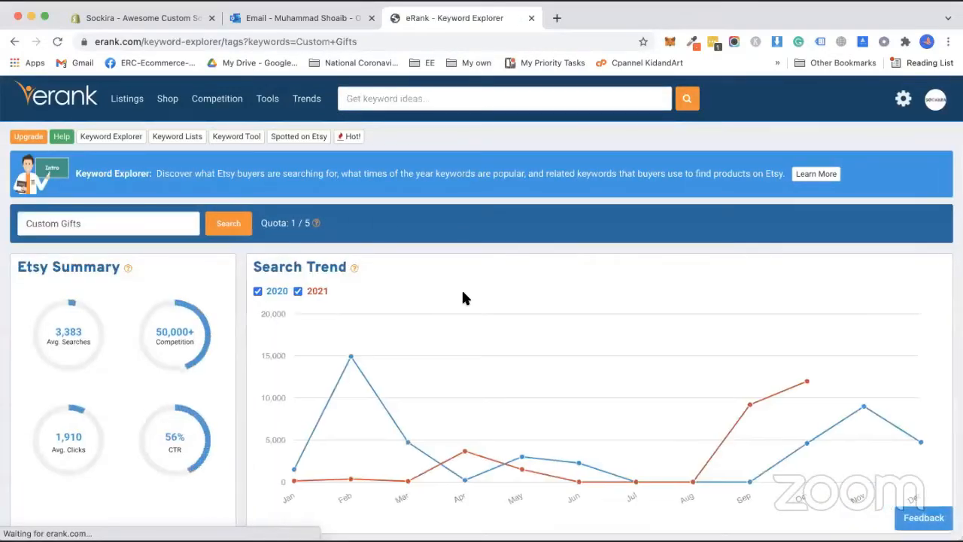
scroll(426, 294, "down", 3)
scroll(406, 298, "down", 3)
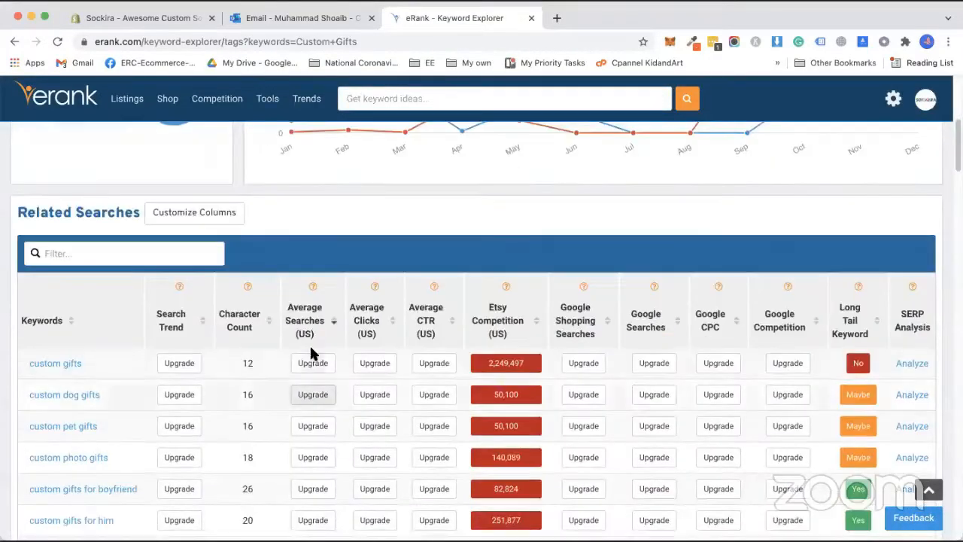
scroll(306, 346, "up", 5)
scroll(180, 310, "down", 6)
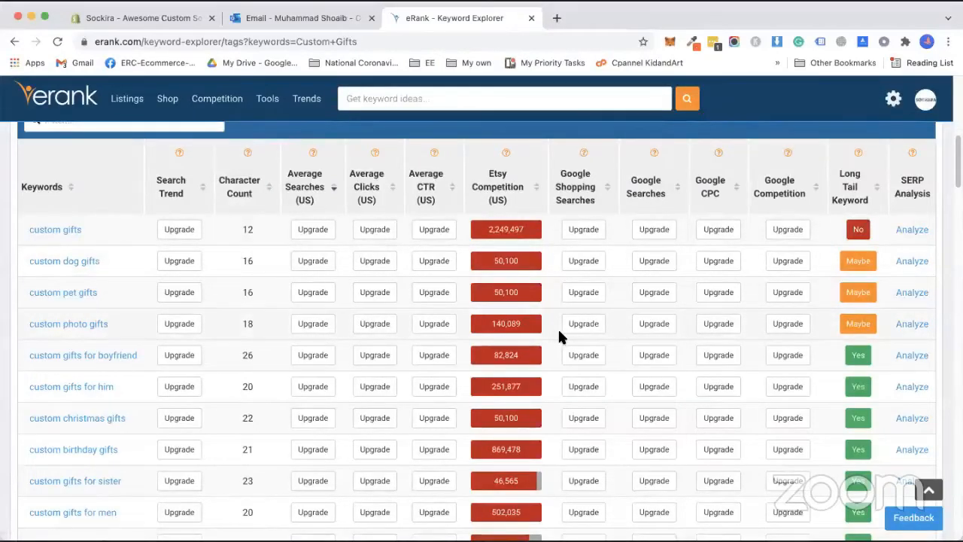
scroll(54, 345, "down", 1)
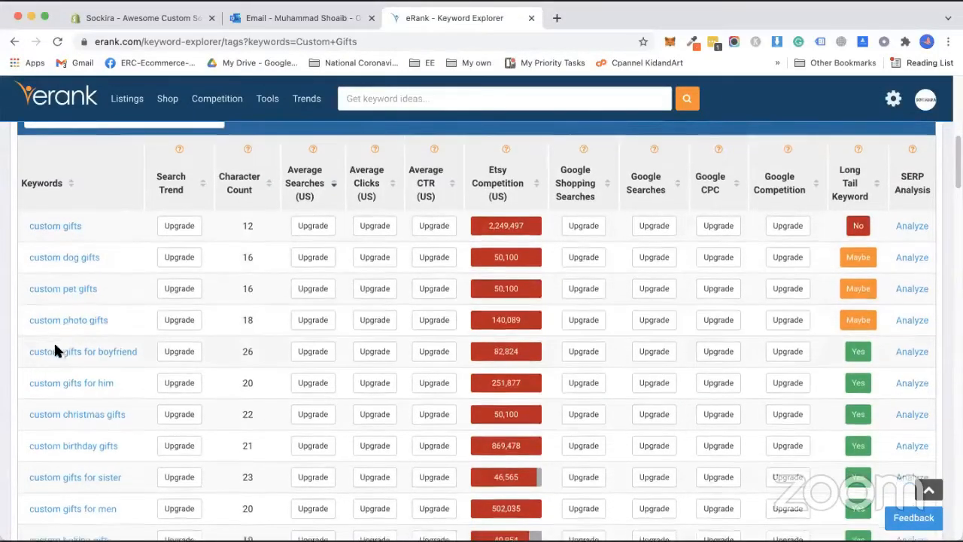
scroll(55, 352, "down", 10)
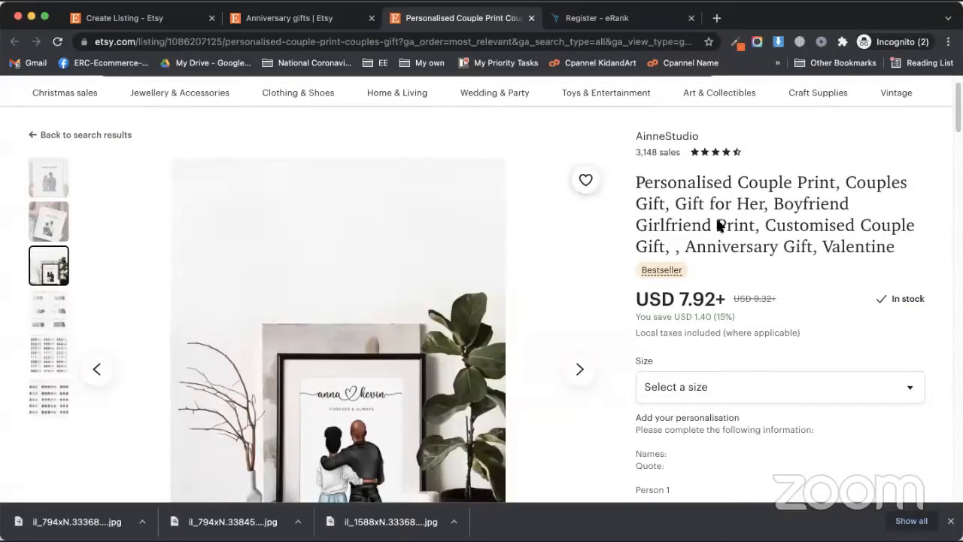
Step: Copy the competitor's full couple print title and paste it into the draft's Title field
triple_click(798, 239)
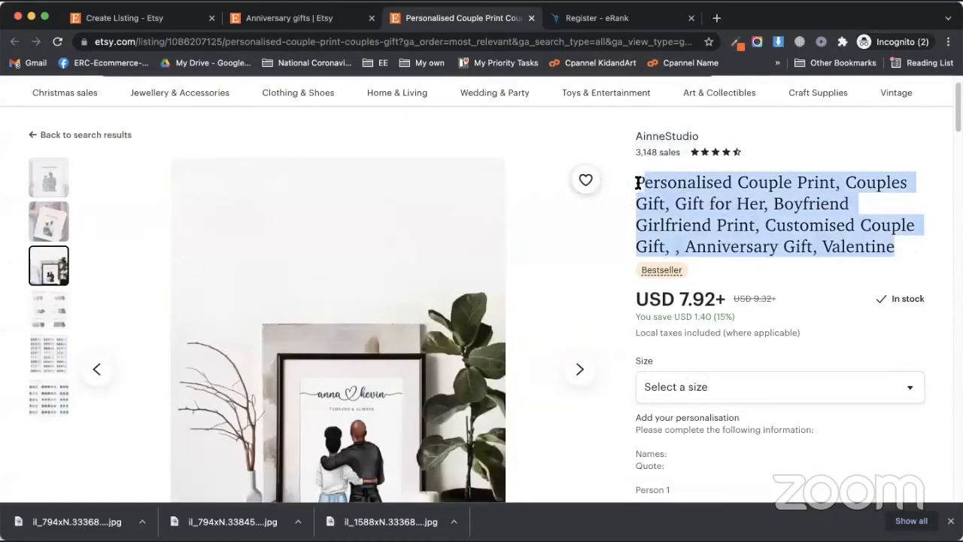
left_click(678, 216)
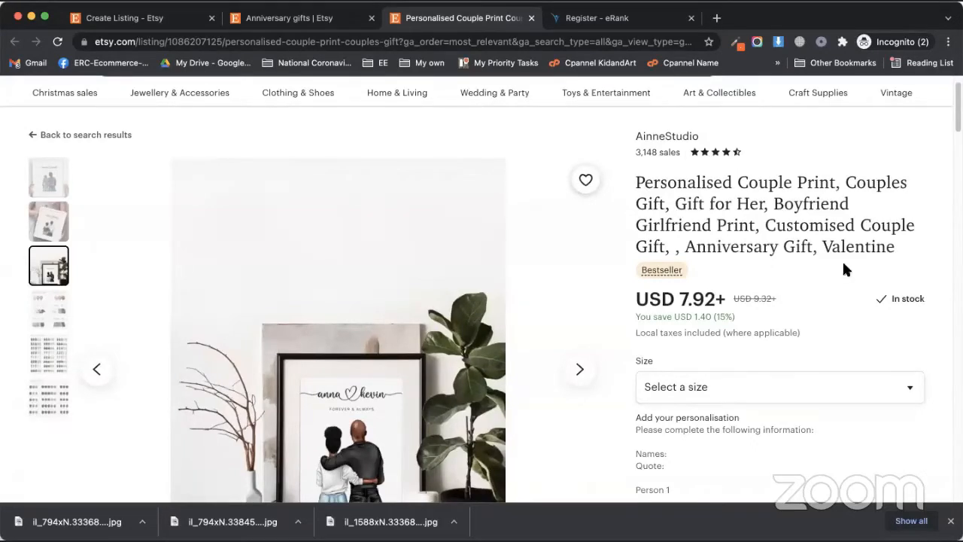
mouse_move(904, 245)
left_mouse_down()
mouse_move(632, 185)
mouse_move(901, 249)
left_mouse_up()
key("super+c")
left_click(643, 196)
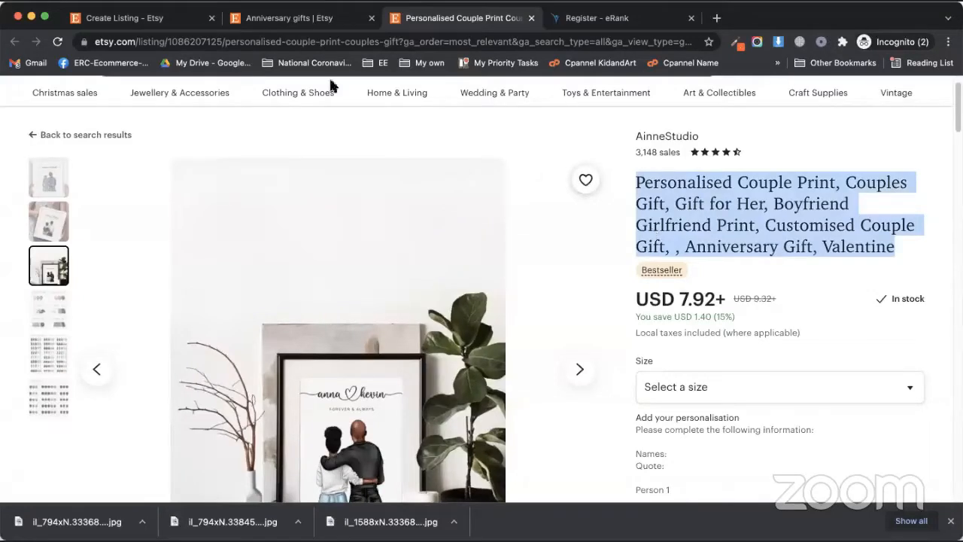
left_click(259, 17)
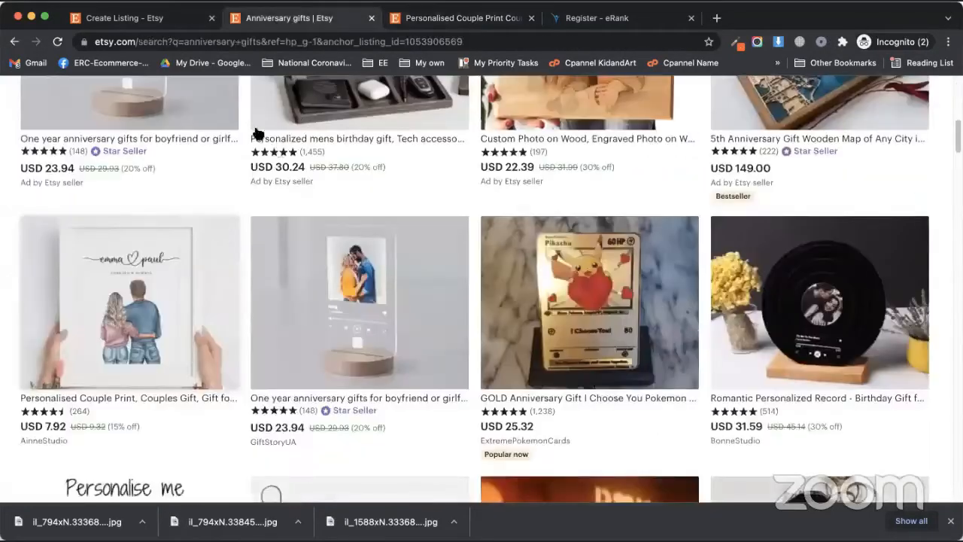
left_click(124, 18)
left_click(356, 243)
key("super+v")
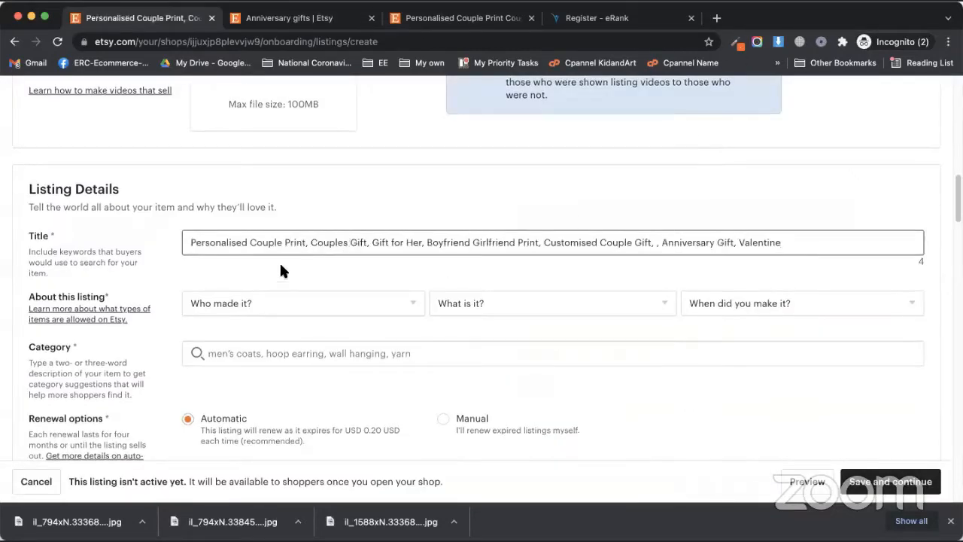
Step: Set About this listing to I did, A finished product, Made to order, then return to the competitor page
left_click(281, 269)
scroll(128, 303, "down", 5)
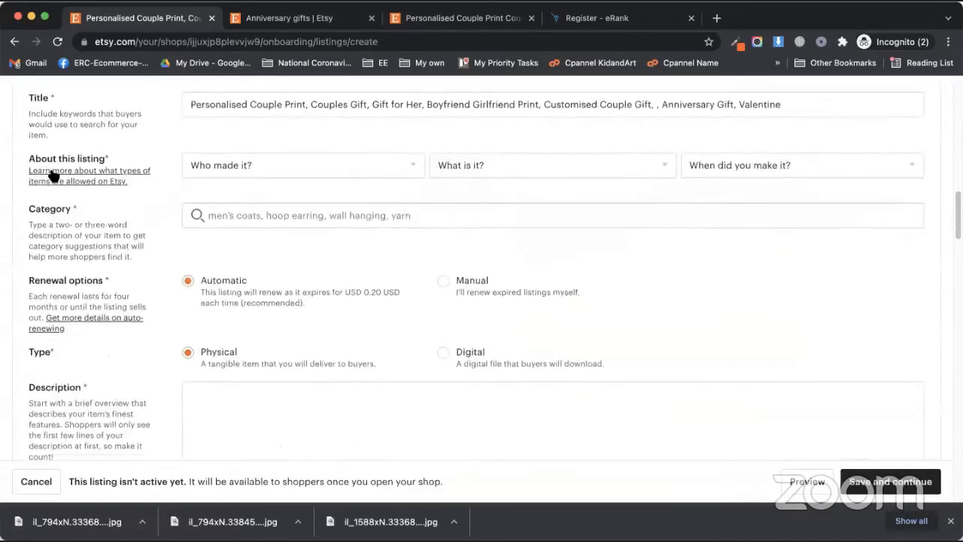
left_click(282, 164)
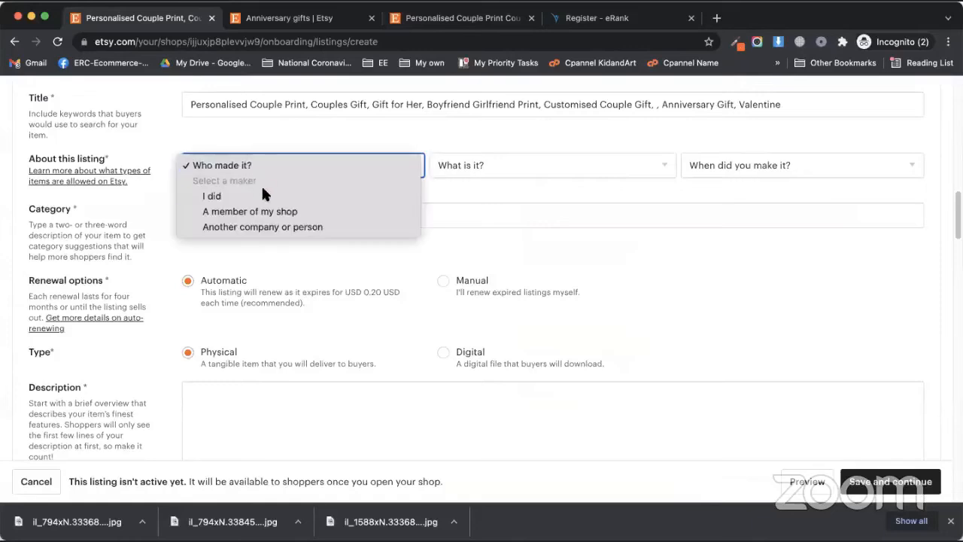
left_click(218, 196)
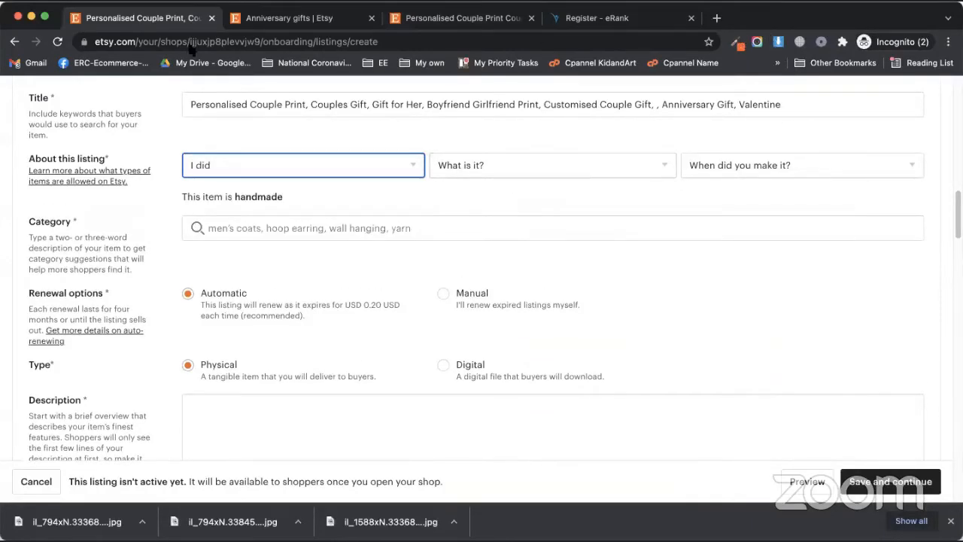
left_click(541, 167)
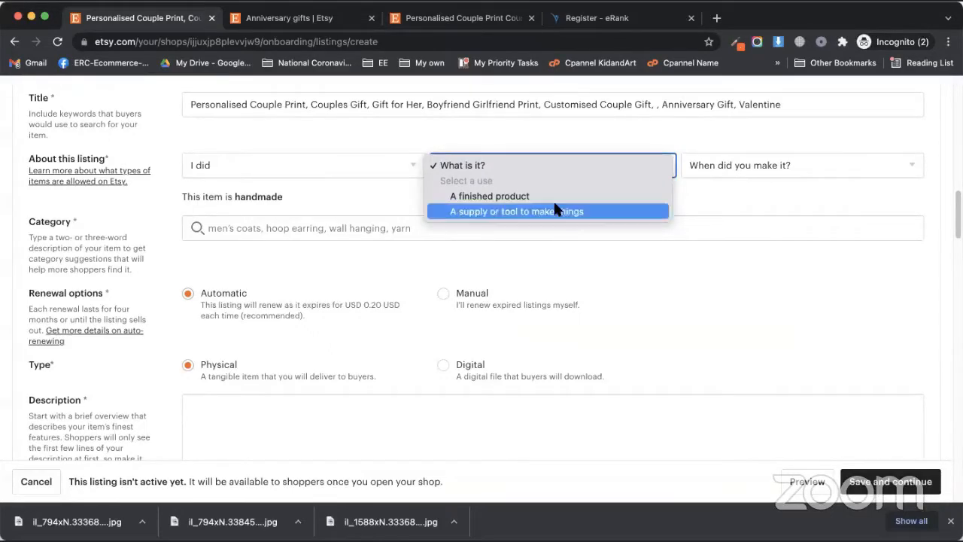
left_click(556, 196)
left_click(741, 167)
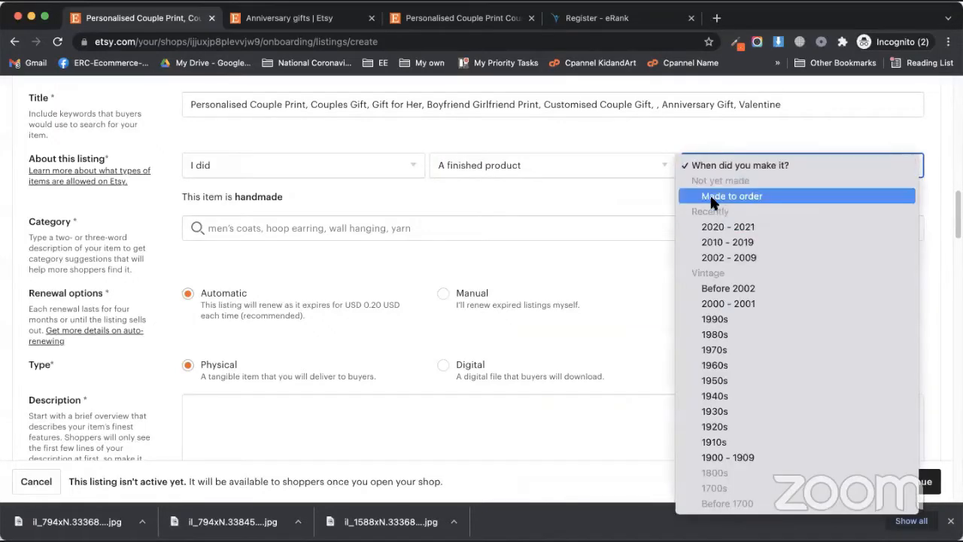
left_click(714, 197)
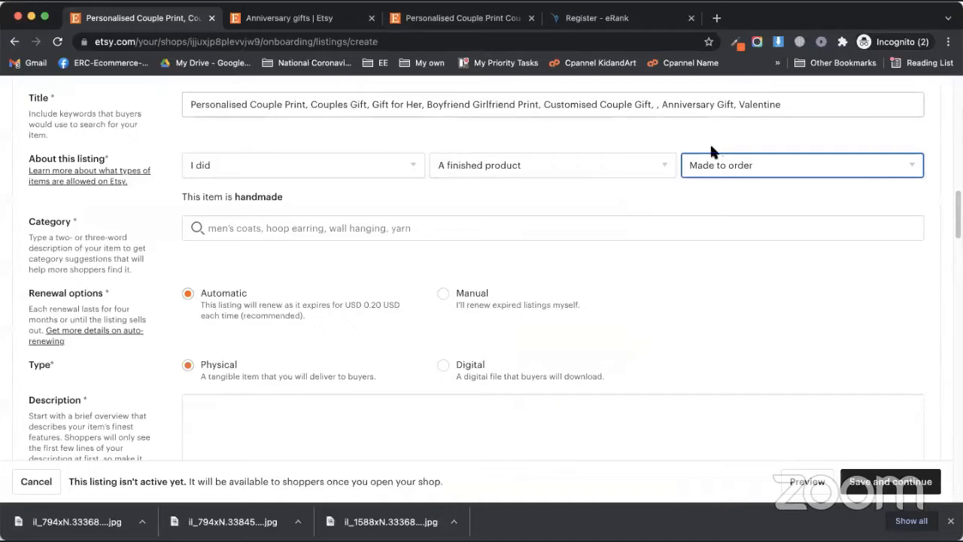
left_click(734, 170)
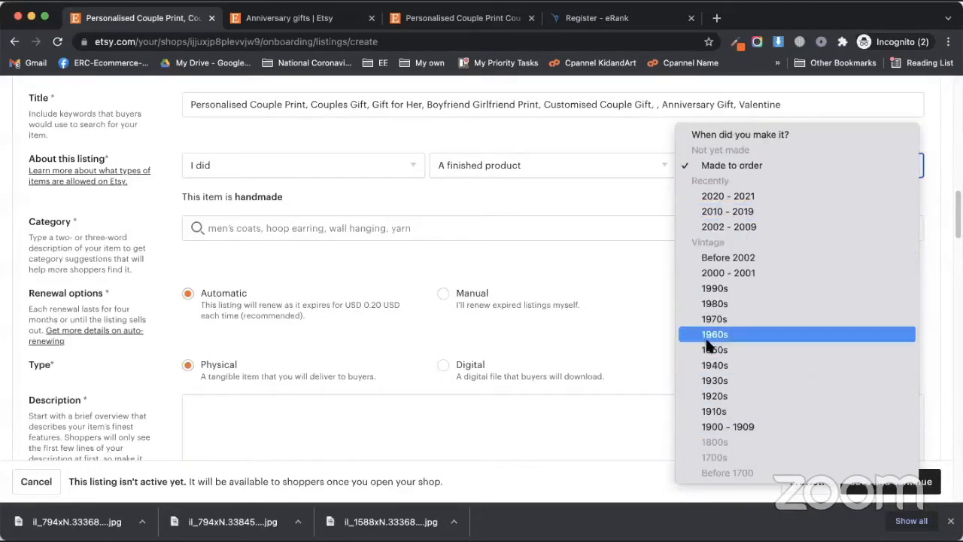
left_click(719, 166)
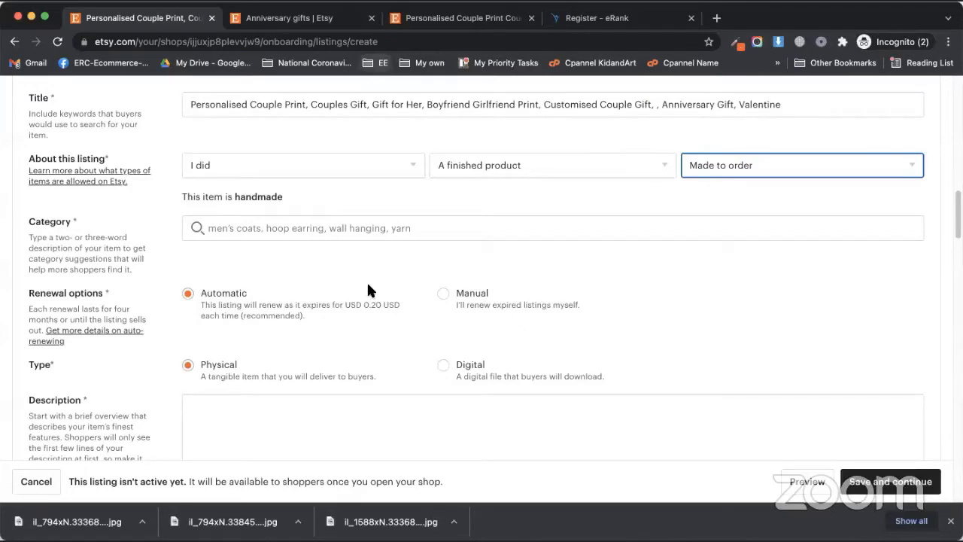
left_click(438, 21)
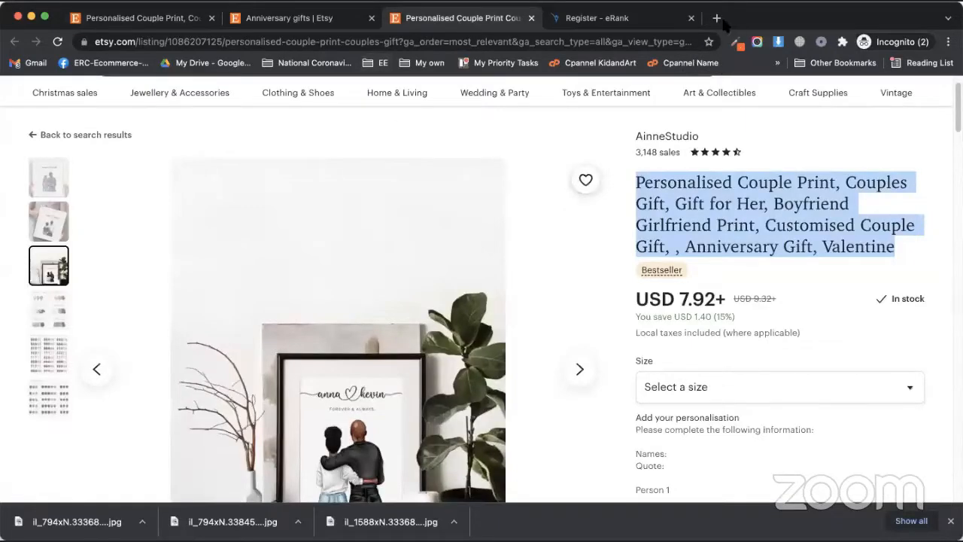
Step: Close the competitor's enlarged product image and return to the listing draft form
left_click(591, 292)
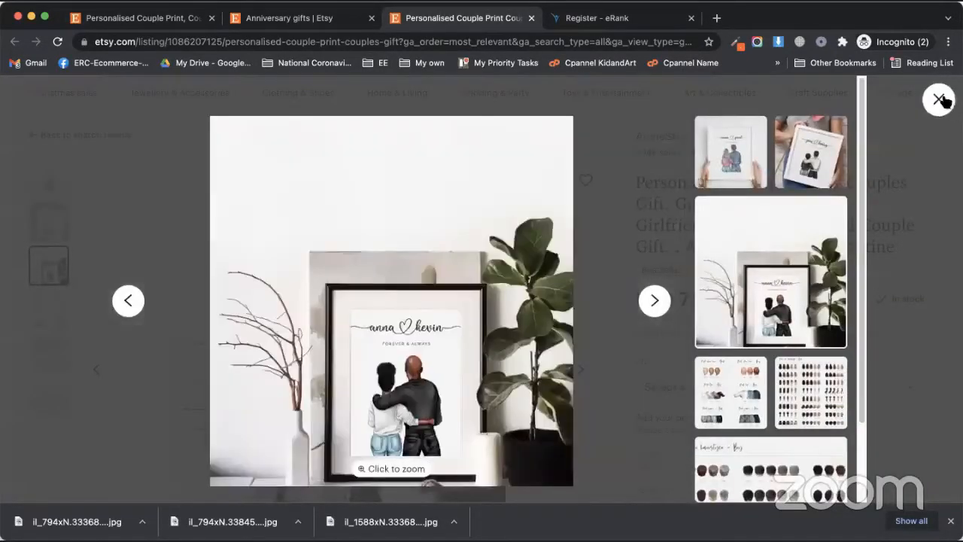
left_click(939, 99)
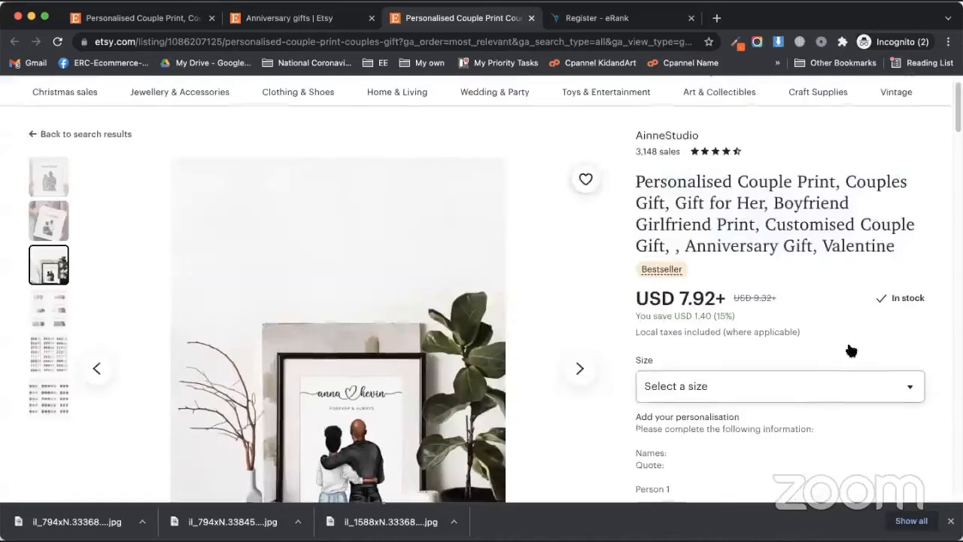
scroll(737, 322, "down", 10)
scroll(794, 256, "up", 1)
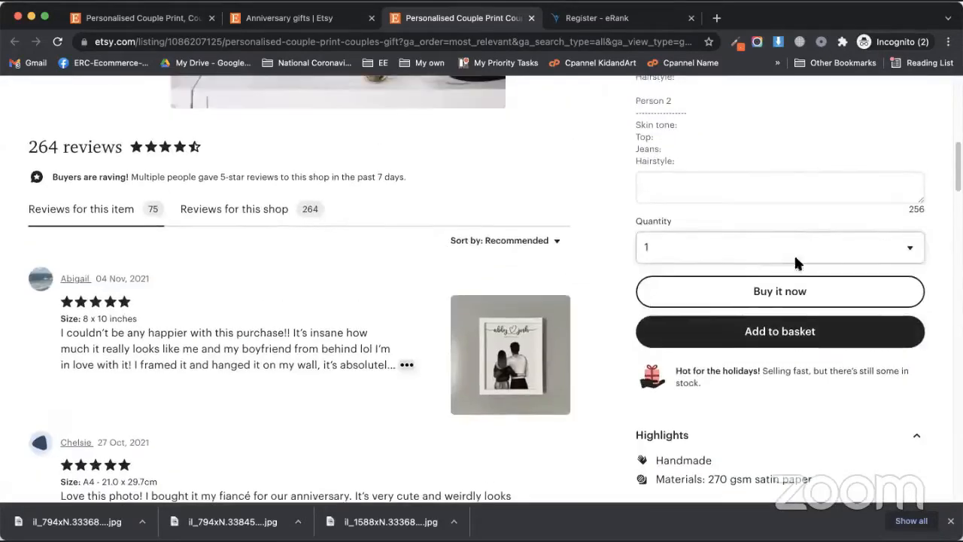
scroll(724, 278, "down", 3)
scroll(700, 297, "up", 10)
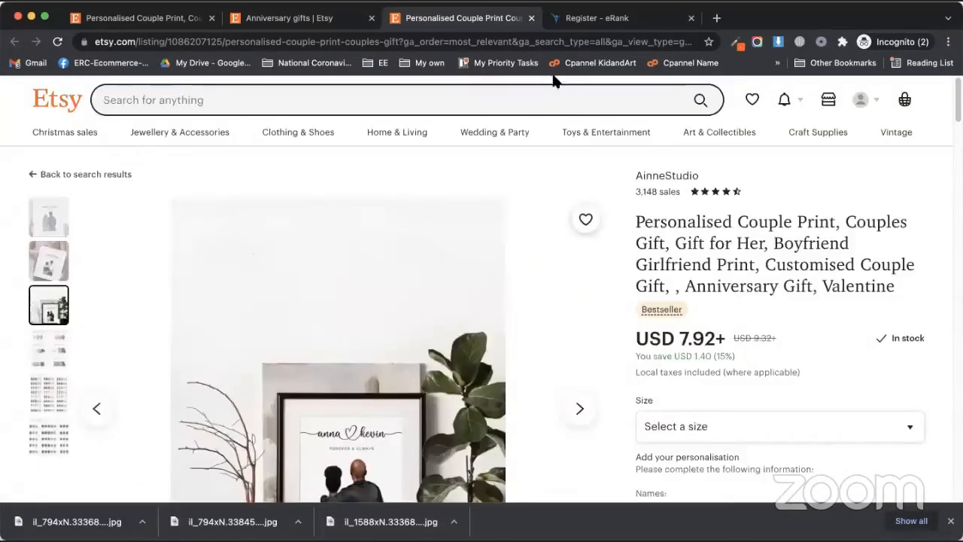
left_click(259, 18)
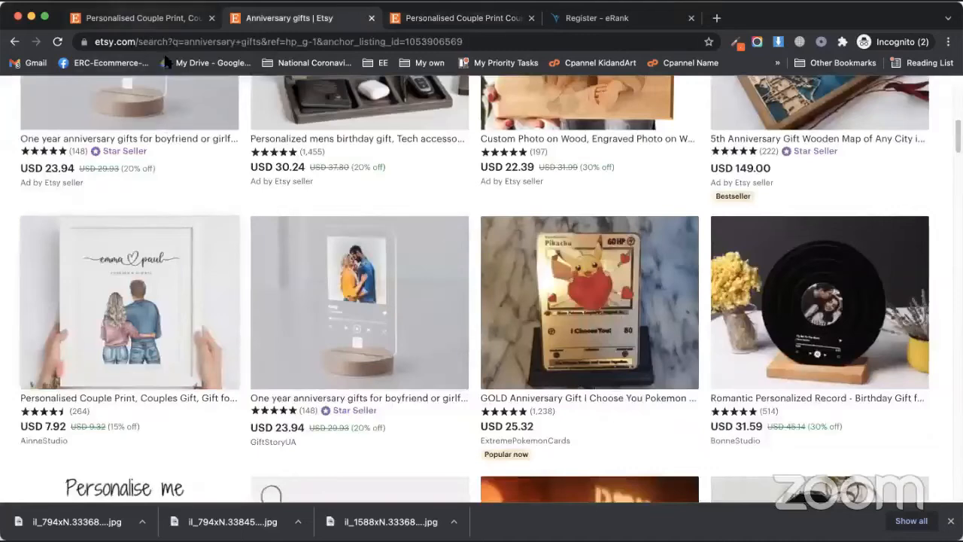
left_click(138, 19)
Step: Search categories for 'gift' and choose Ornaments under Home & Living › Home Decor › Ornaments & Accents
left_click(315, 228)
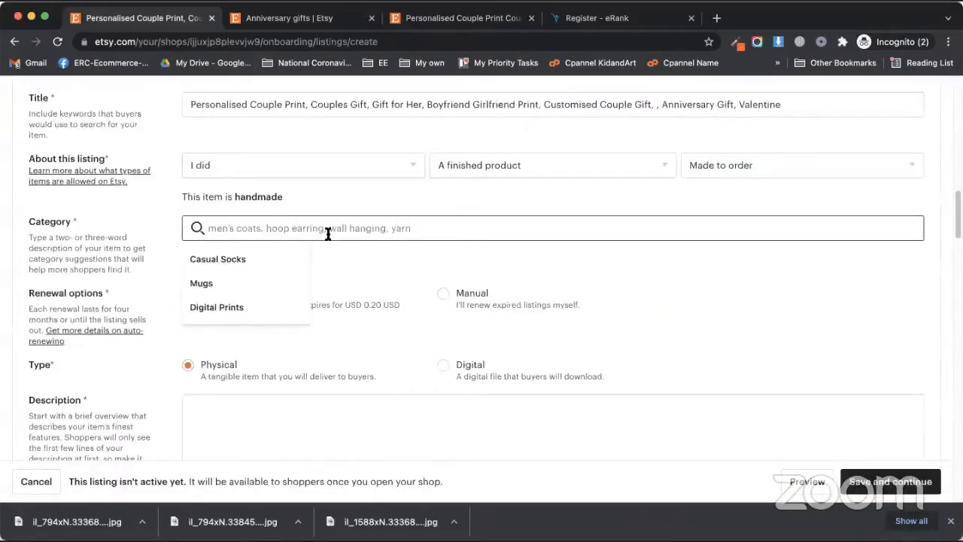
type("gift")
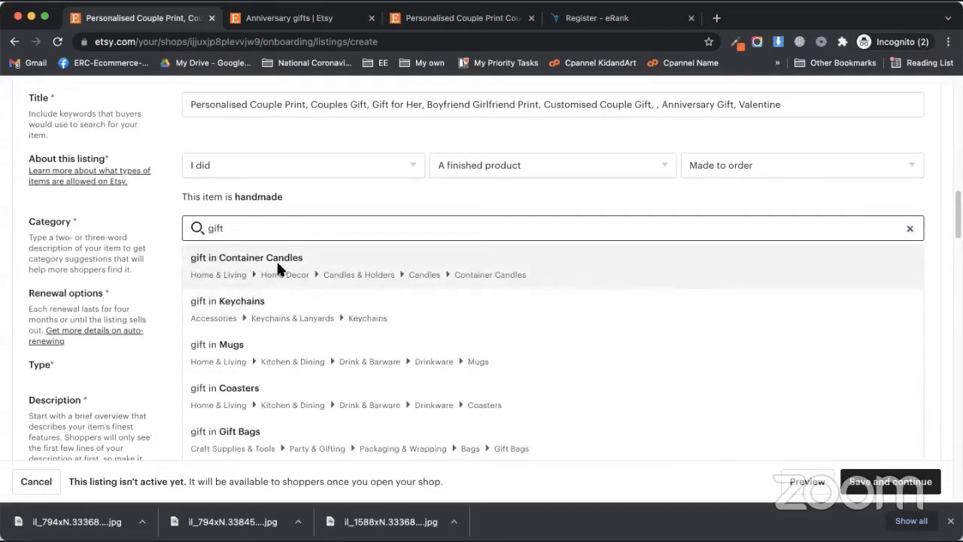
scroll(292, 364, "down", 2)
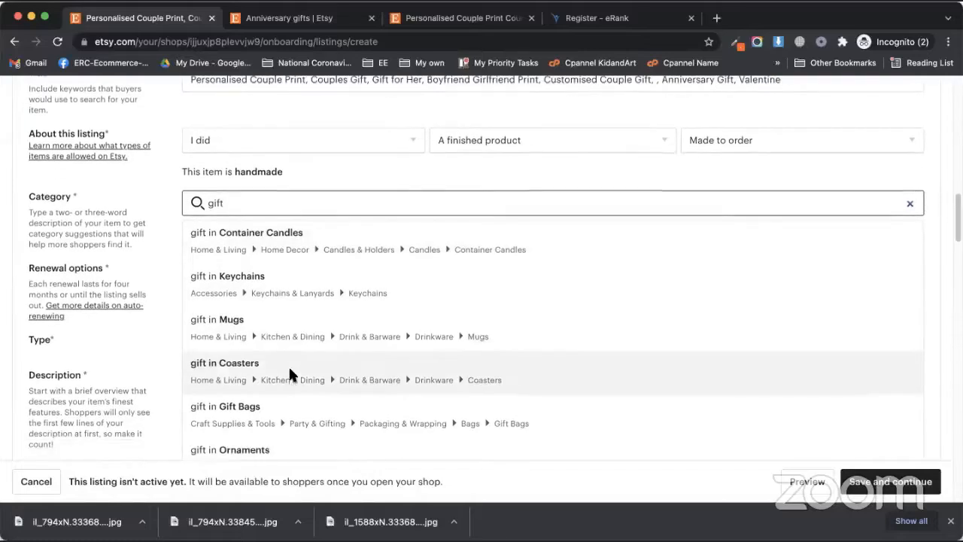
scroll(283, 365, "down", 1)
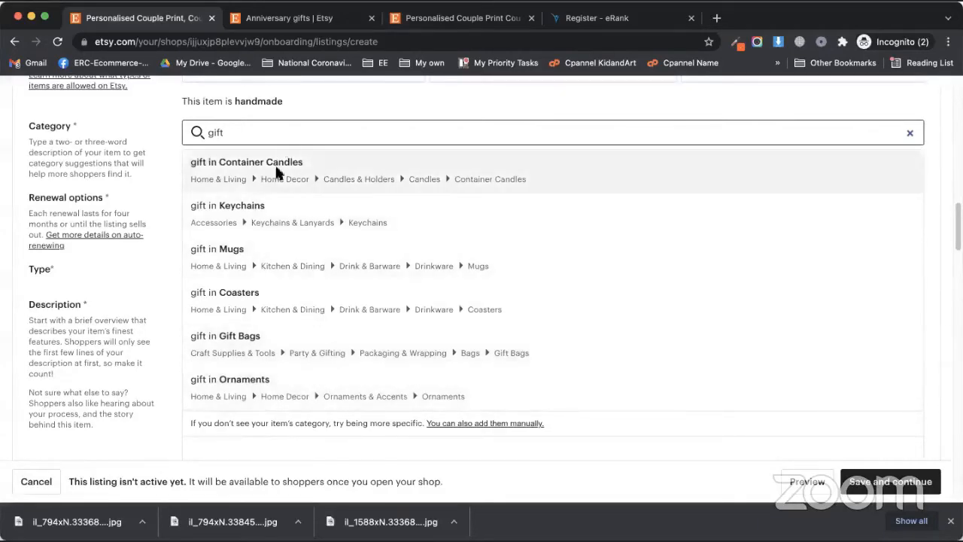
left_click_drag(235, 135, 172, 132)
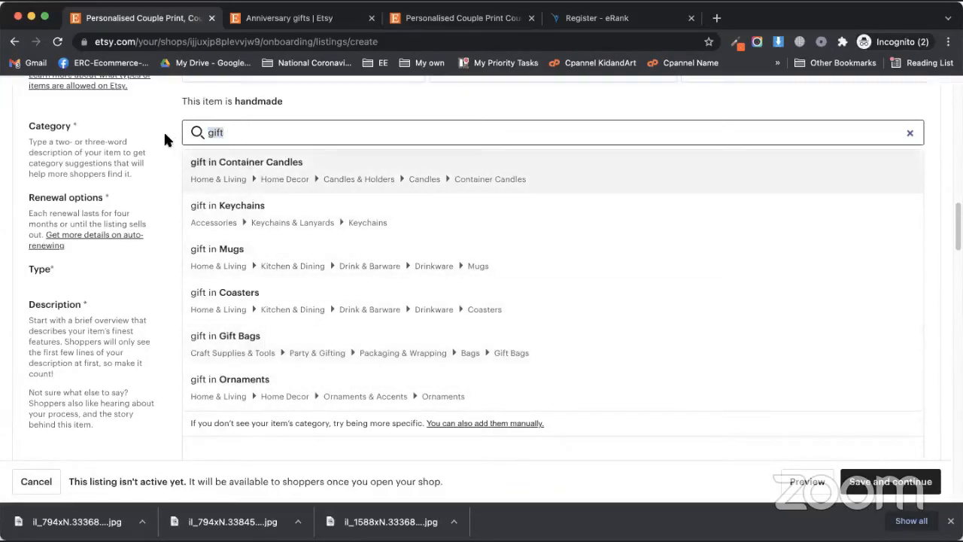
type("painting")
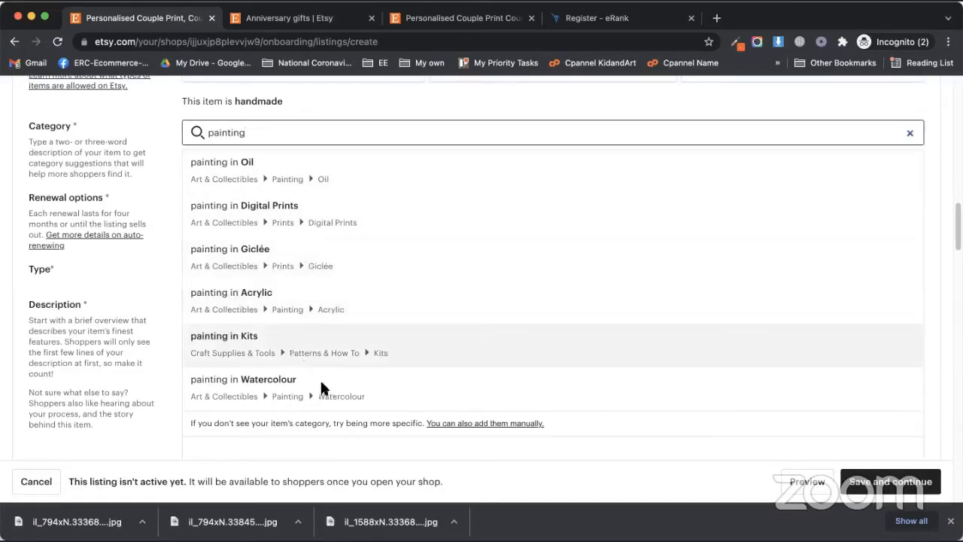
scroll(322, 378, "down", 1)
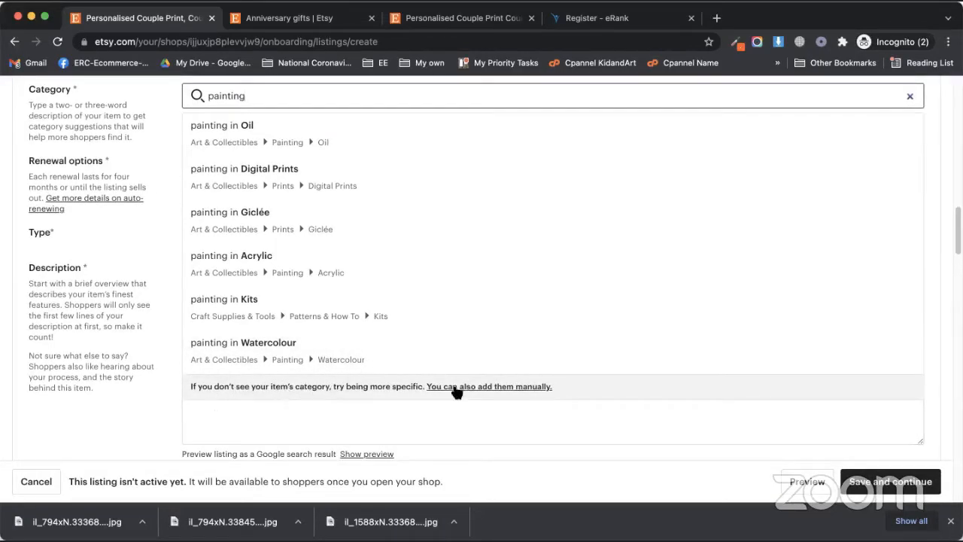
scroll(375, 347, "up", 1)
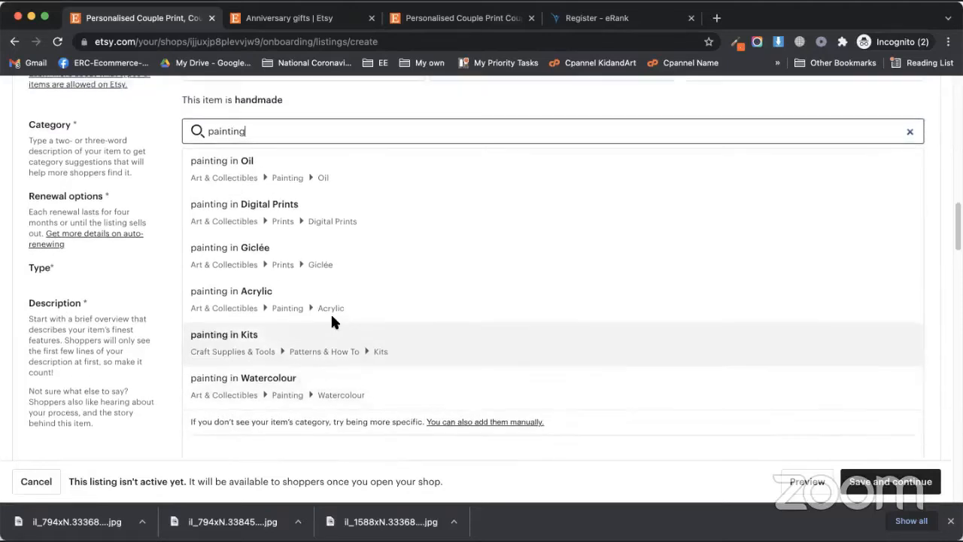
double_click(260, 132)
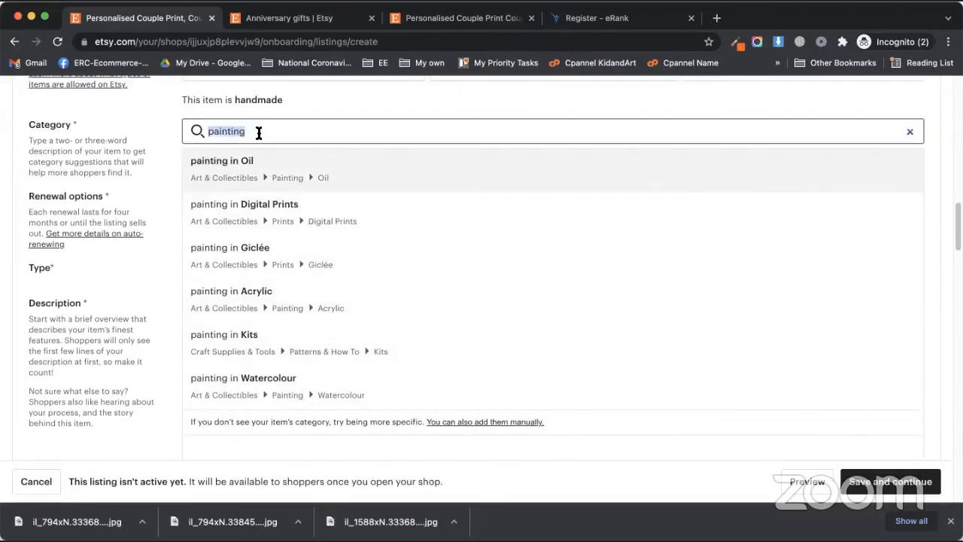
type("gift")
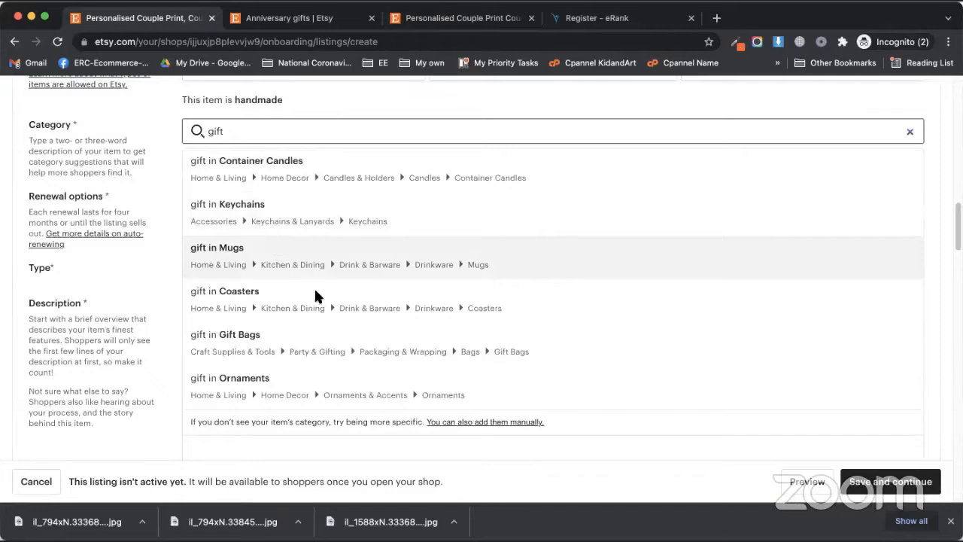
left_click(297, 374)
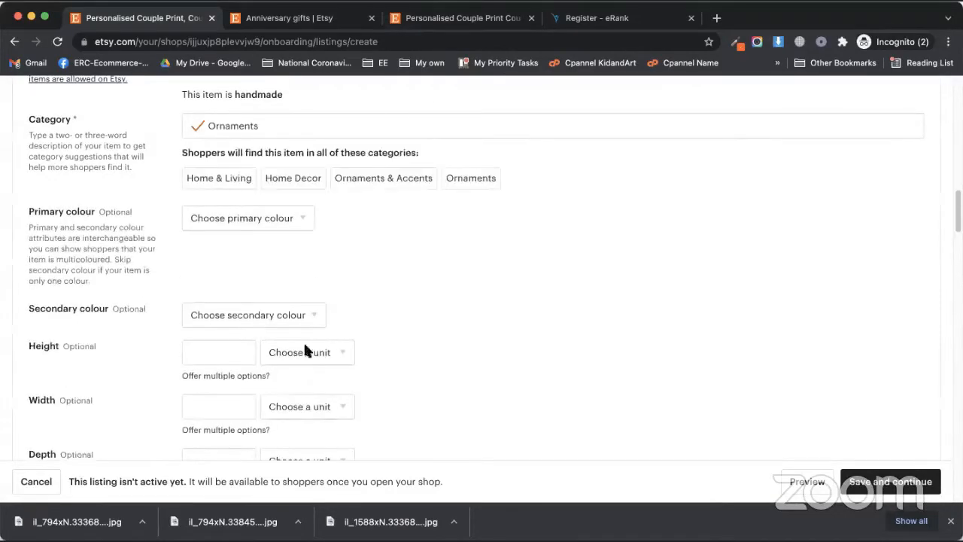
Step: Scroll through the filled draft, then switch to the competitor's Personalised Couple Print page
scroll(346, 233, "up", 1)
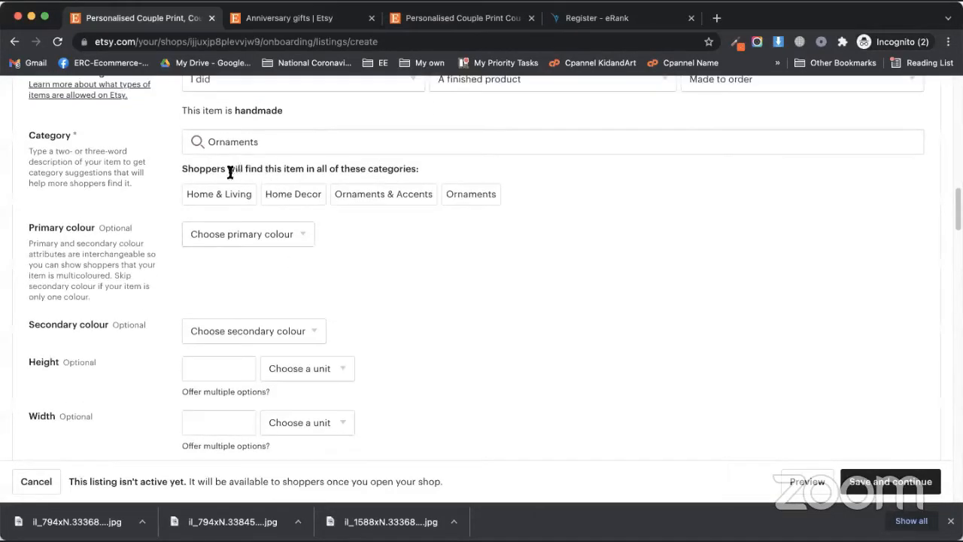
left_click_drag(221, 167, 291, 164)
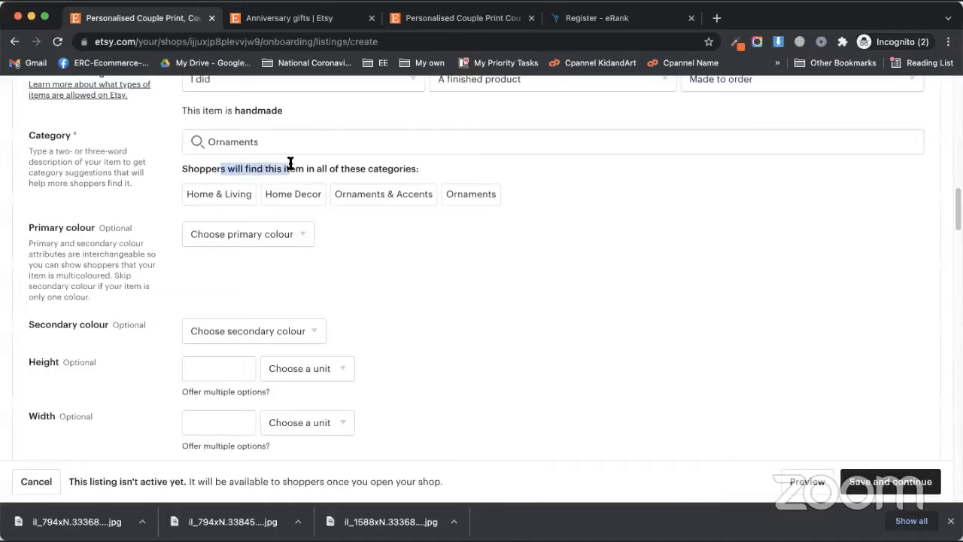
left_click(226, 177)
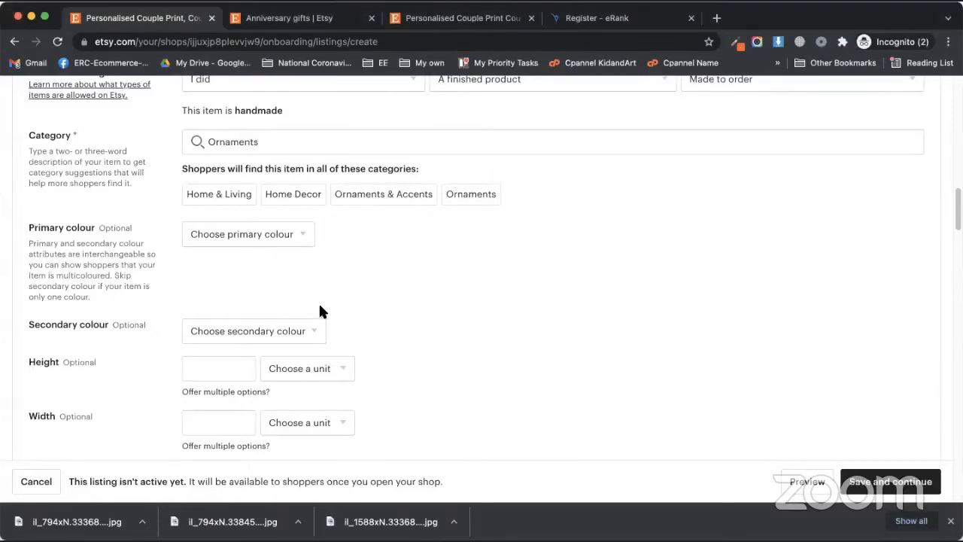
scroll(318, 301, "up", 1)
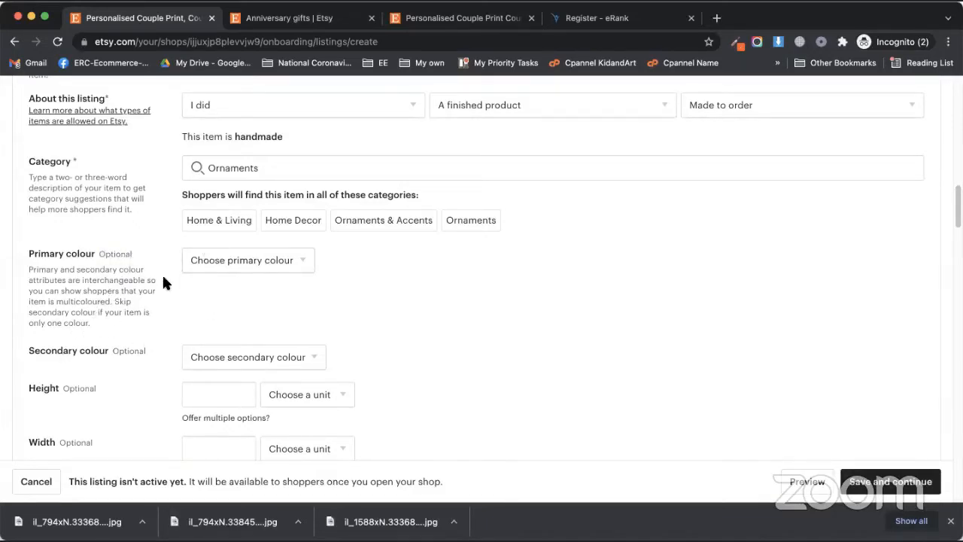
scroll(127, 299, "down", 3)
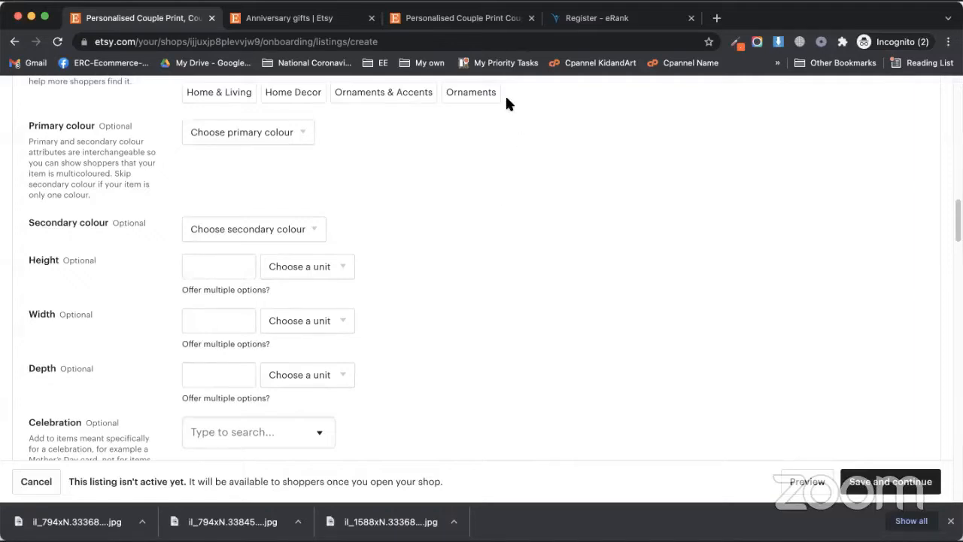
left_click(471, 18)
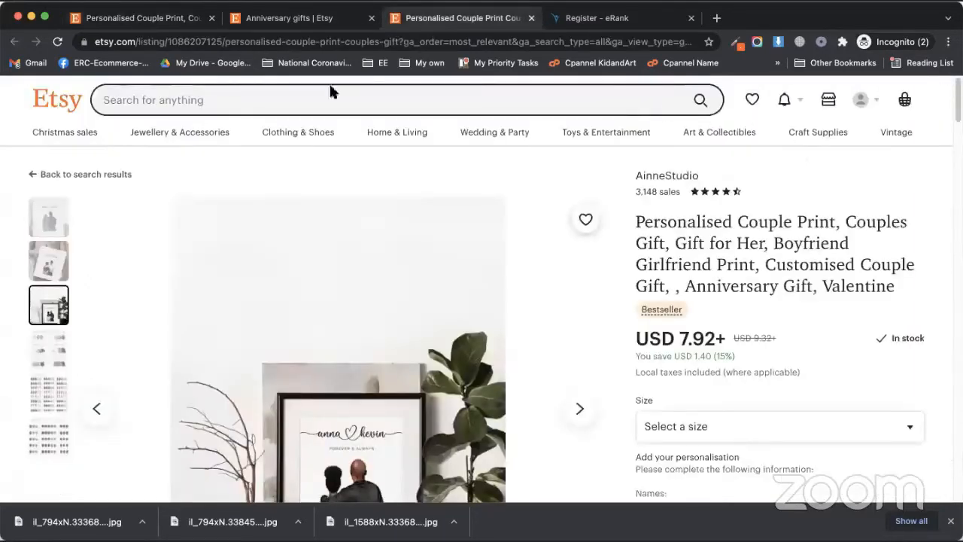
scroll(645, 336, "down", 6)
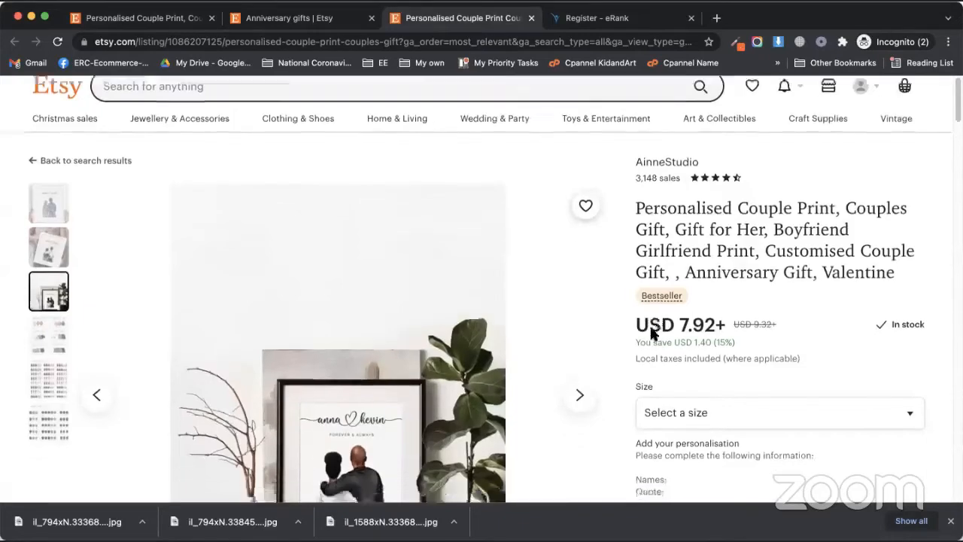
scroll(631, 305, "up", 2)
scroll(628, 305, "down", 9)
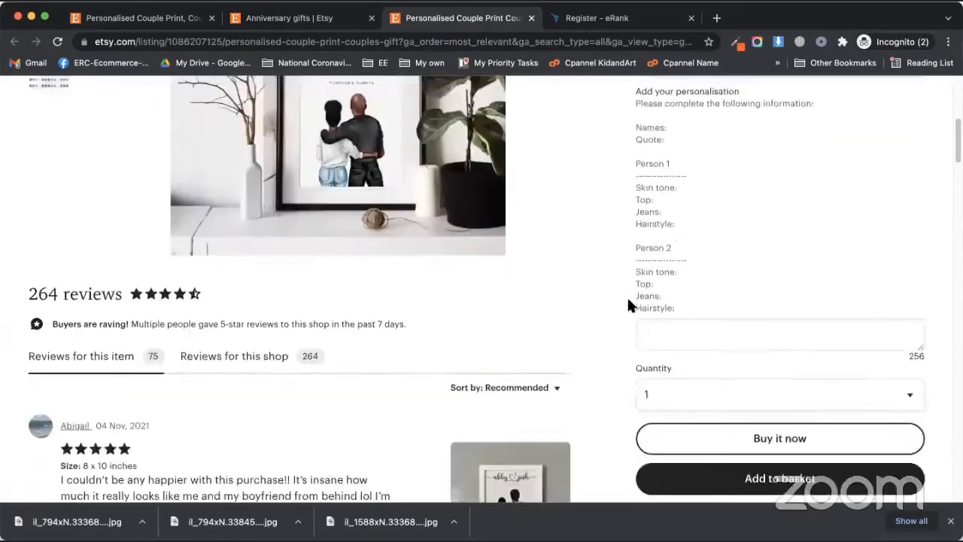
scroll(654, 307, "down", 1)
left_click_drag(661, 295, 755, 383)
left_click(741, 380)
scroll(712, 371, "down", 2)
scroll(688, 361, "down", 10)
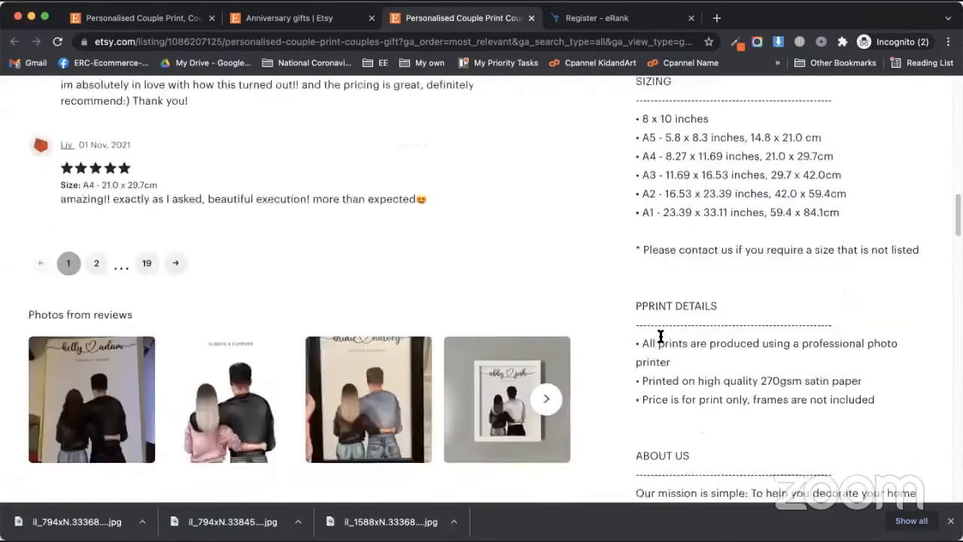
scroll(630, 316, "down", 3)
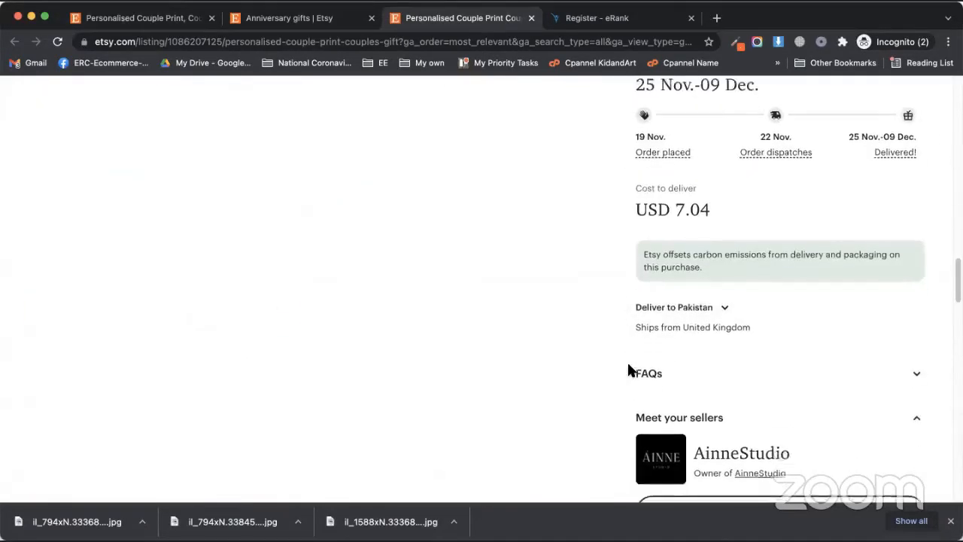
scroll(626, 351, "up", 5)
scroll(640, 325, "up", 8)
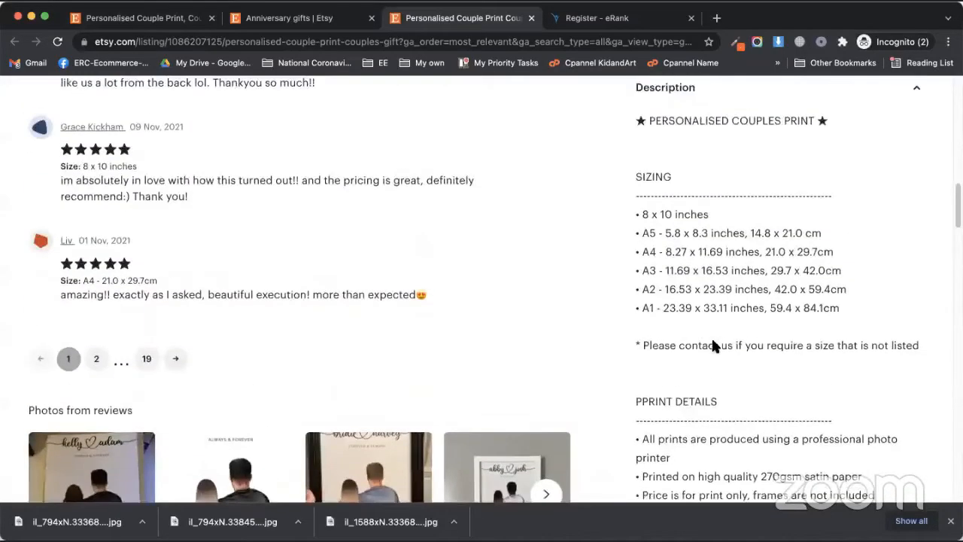
scroll(700, 339, "up", 5)
scroll(693, 336, "up", 10)
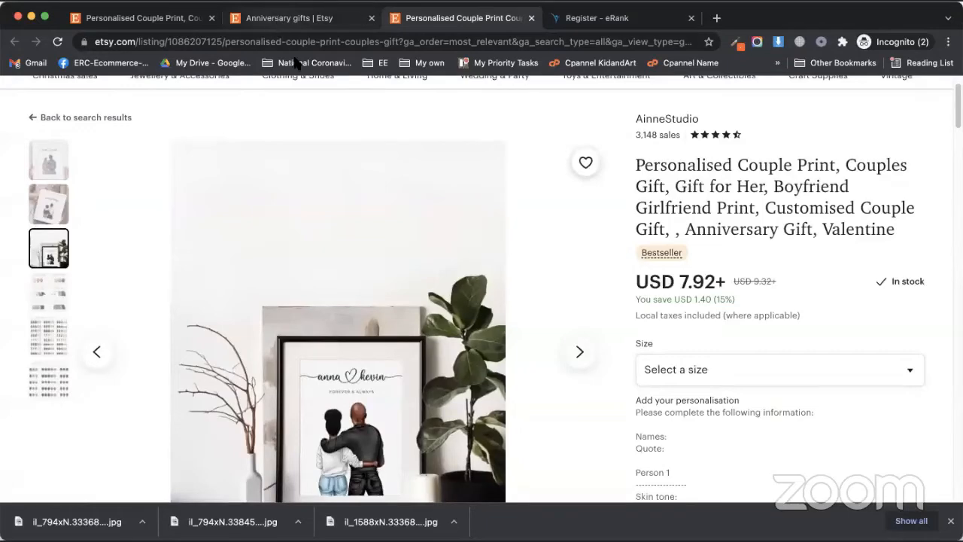
left_click(282, 18)
Step: Set the primary colour to 'I offer more than one' after trying Beige and Brown
left_click(162, 21)
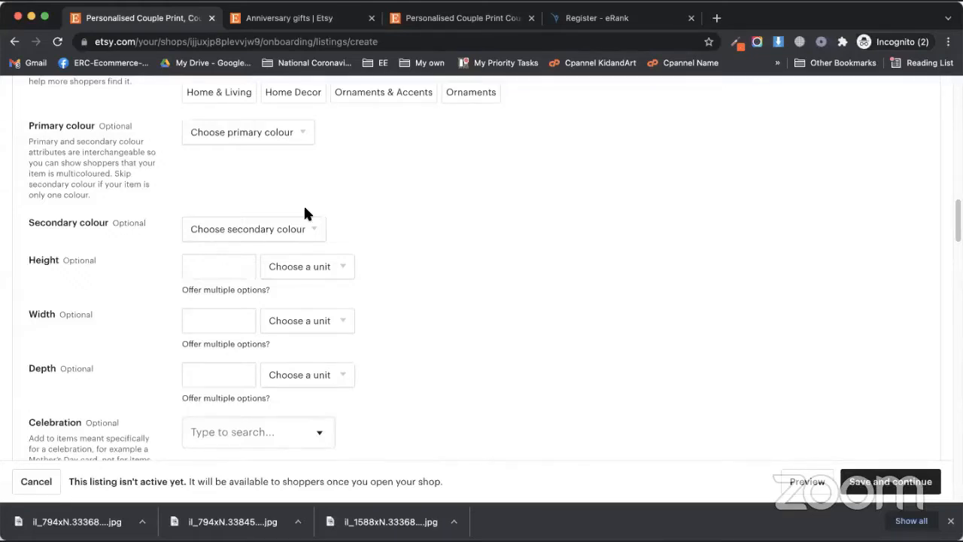
left_click(234, 135)
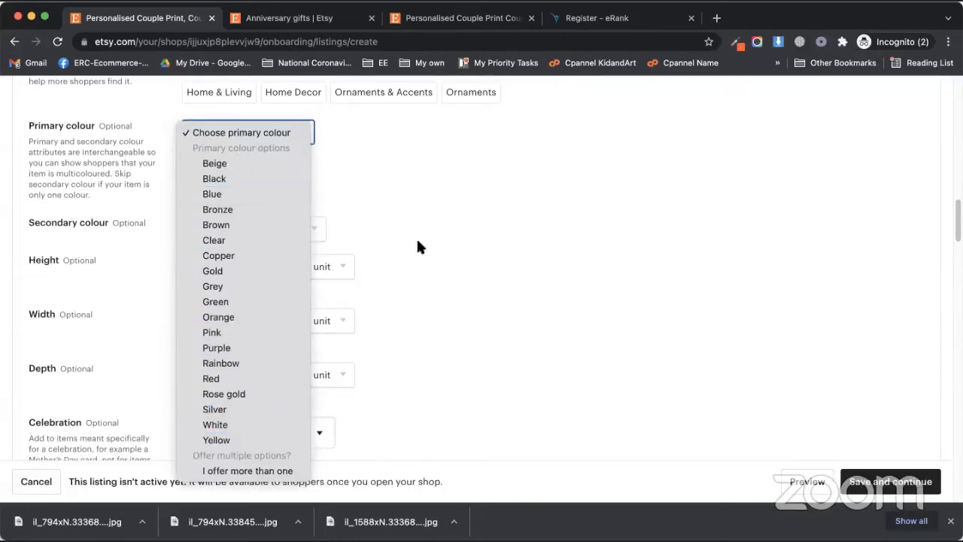
left_click(441, 212)
left_click(264, 130)
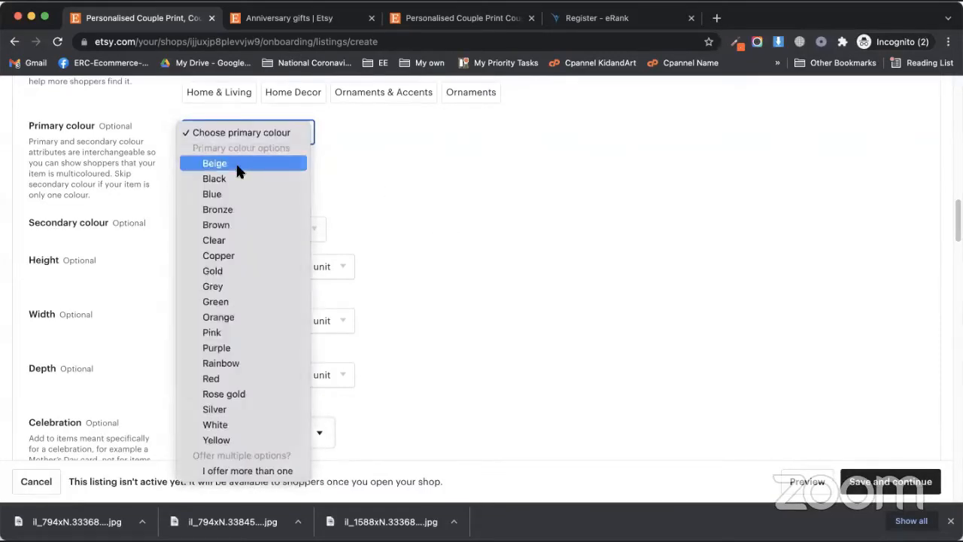
left_click(237, 166)
left_click(262, 129)
left_click(254, 189)
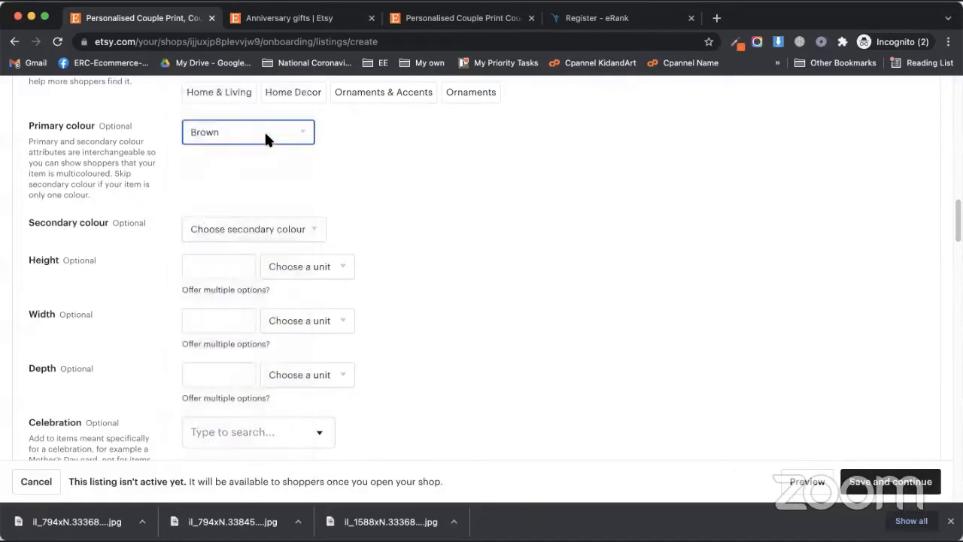
left_click(267, 139)
left_click(249, 376)
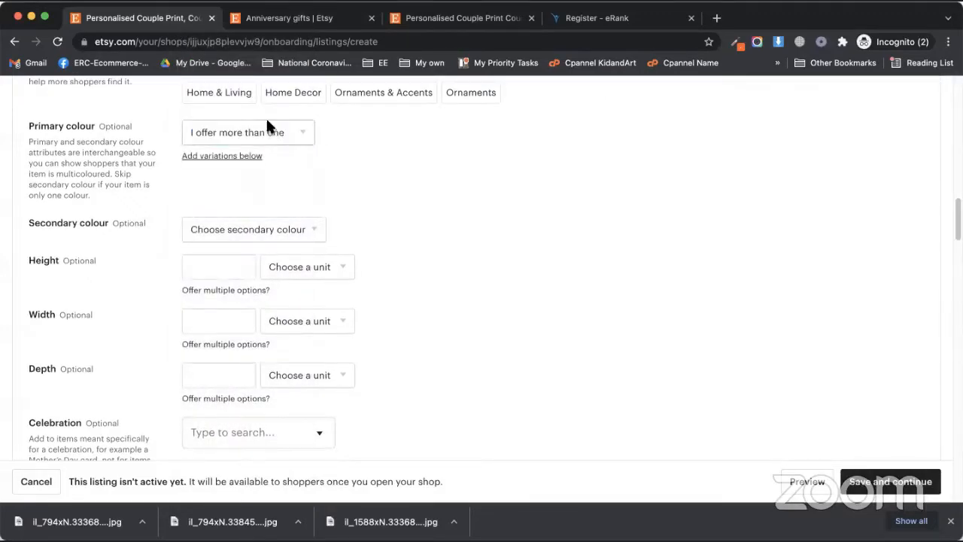
left_click(226, 133)
left_click(229, 134)
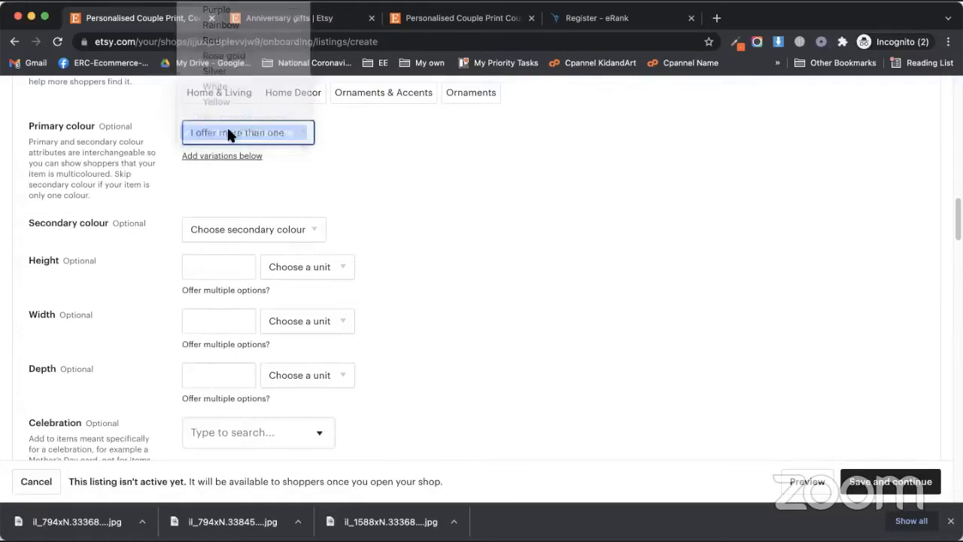
Step: Jump down to the variations section and scroll through it
left_click(228, 157)
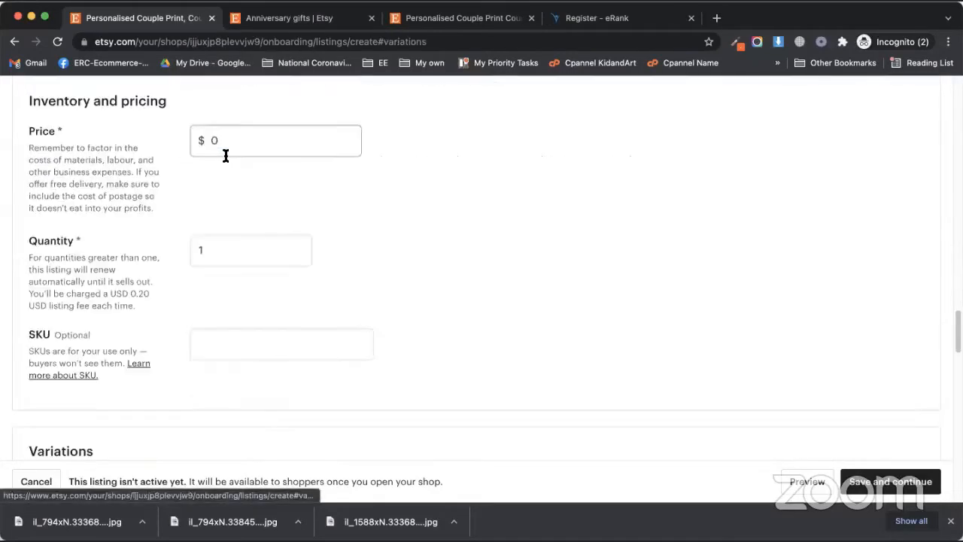
scroll(231, 384, "down", 3)
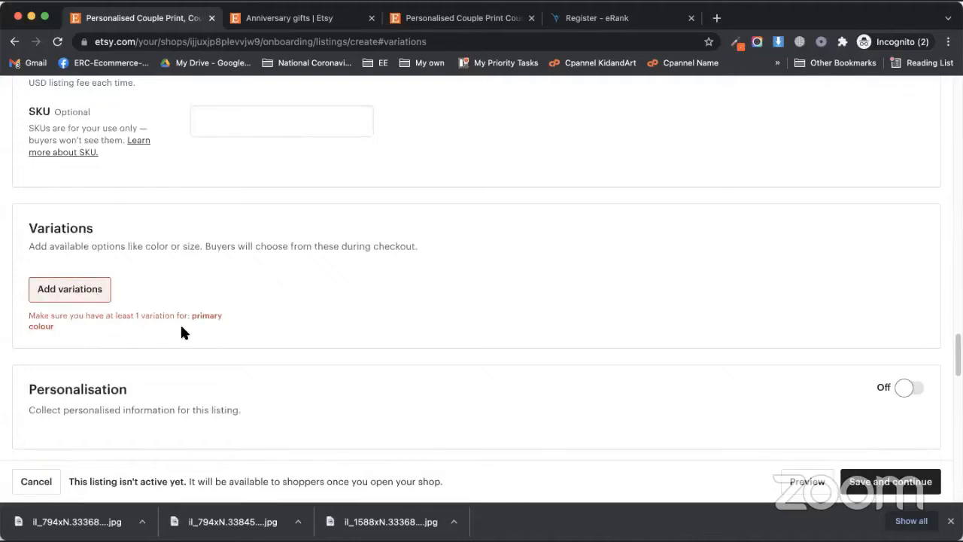
scroll(337, 326, "up", 10)
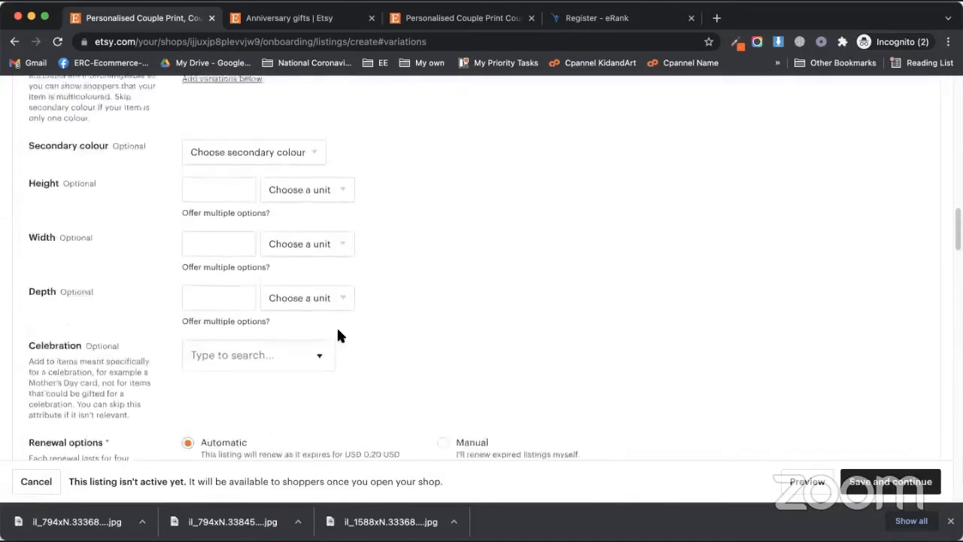
scroll(79, 335, "down", 3)
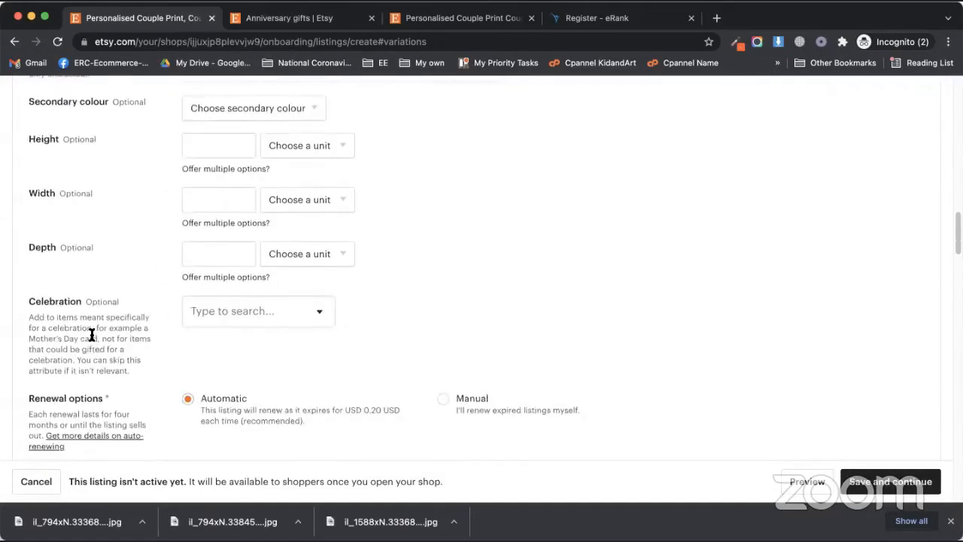
scroll(85, 324, "up", 1)
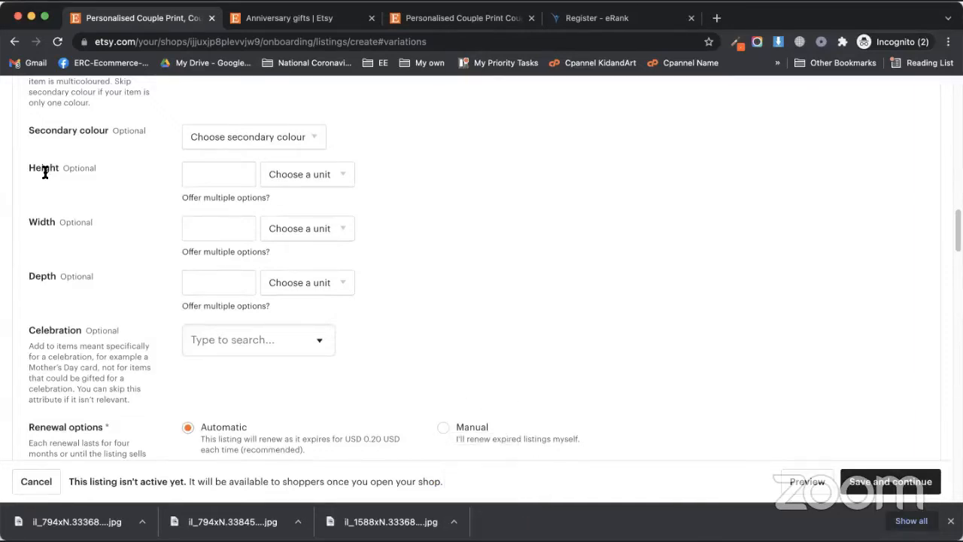
scroll(234, 286, "down", 3)
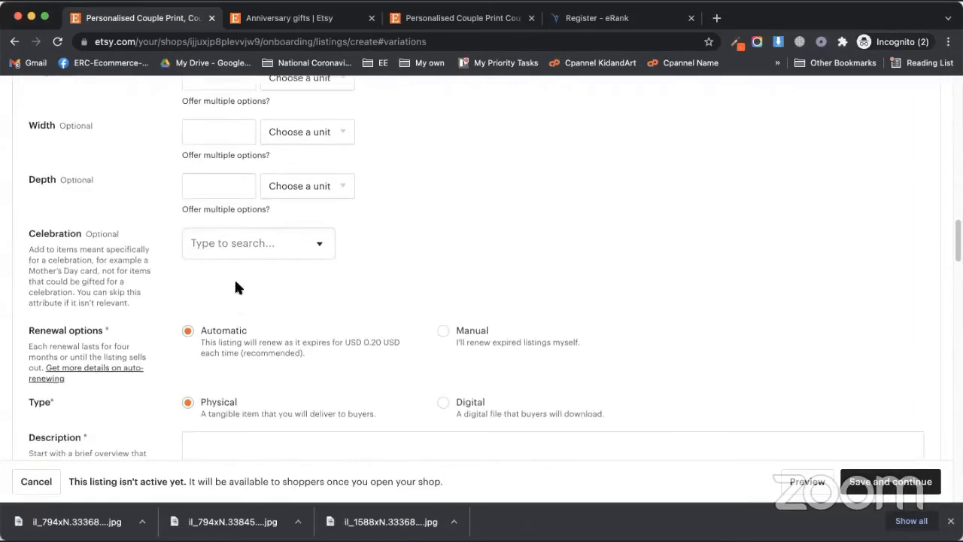
Step: Browse the Celebration list without choosing, then switch to the eRank tab and select its address
left_click(320, 244)
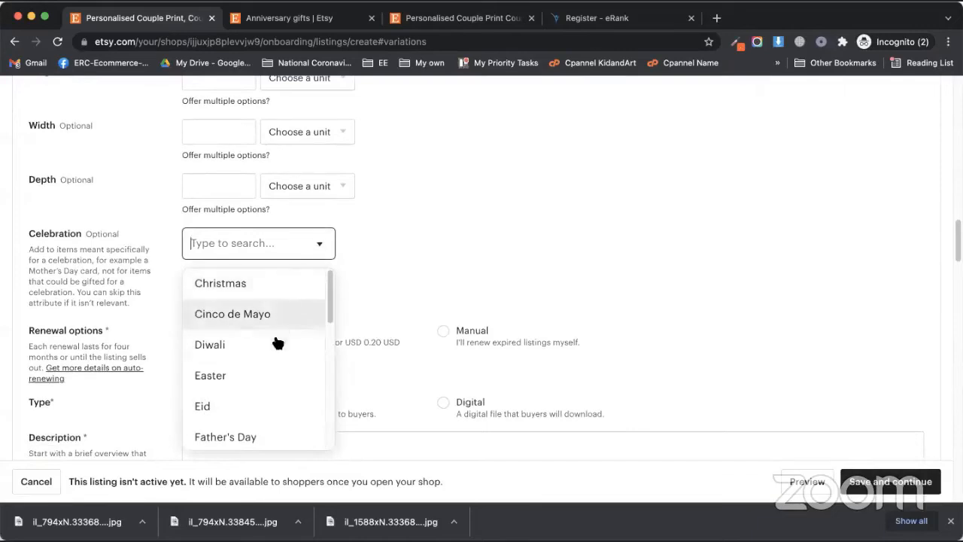
scroll(274, 354, "down", 5)
scroll(274, 399, "down", 5)
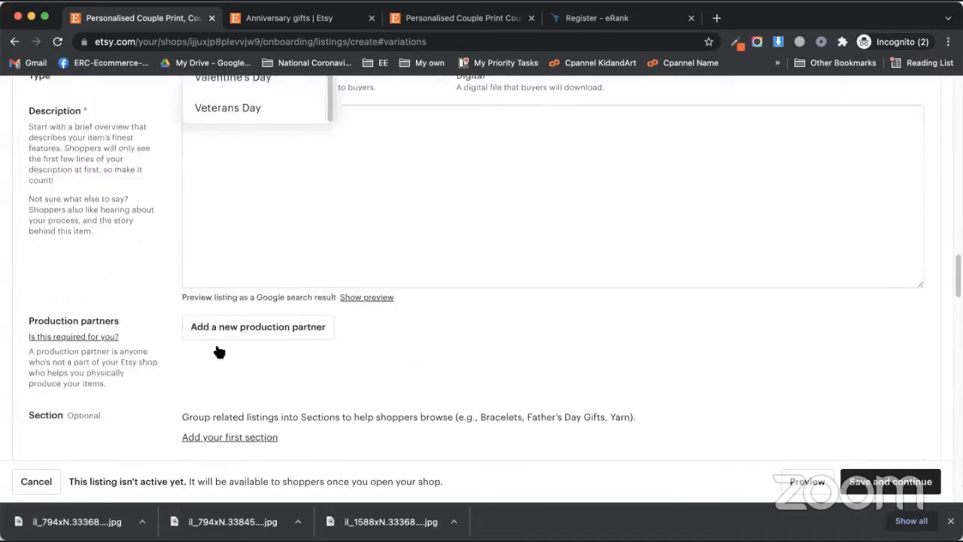
scroll(114, 353, "up", 15)
scroll(106, 347, "down", 6)
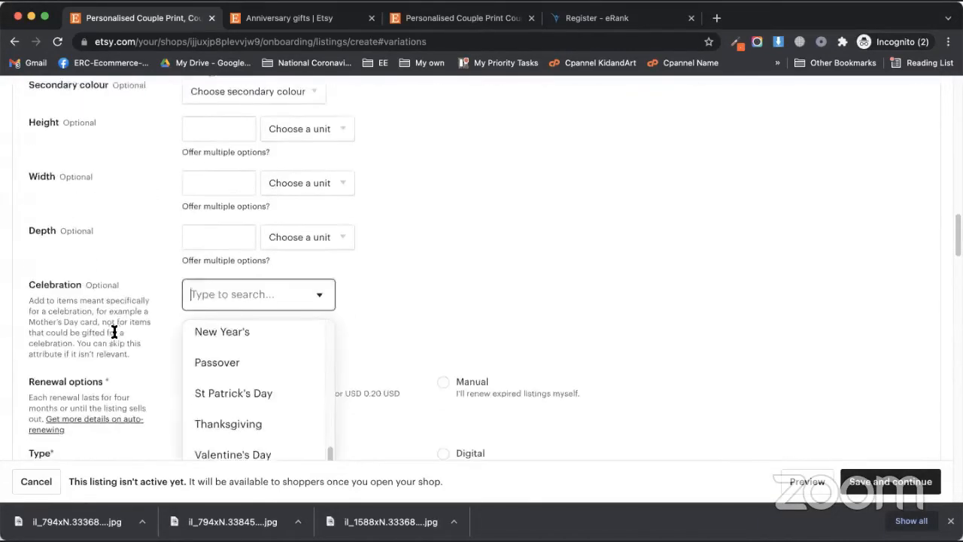
scroll(111, 335, "down", 2)
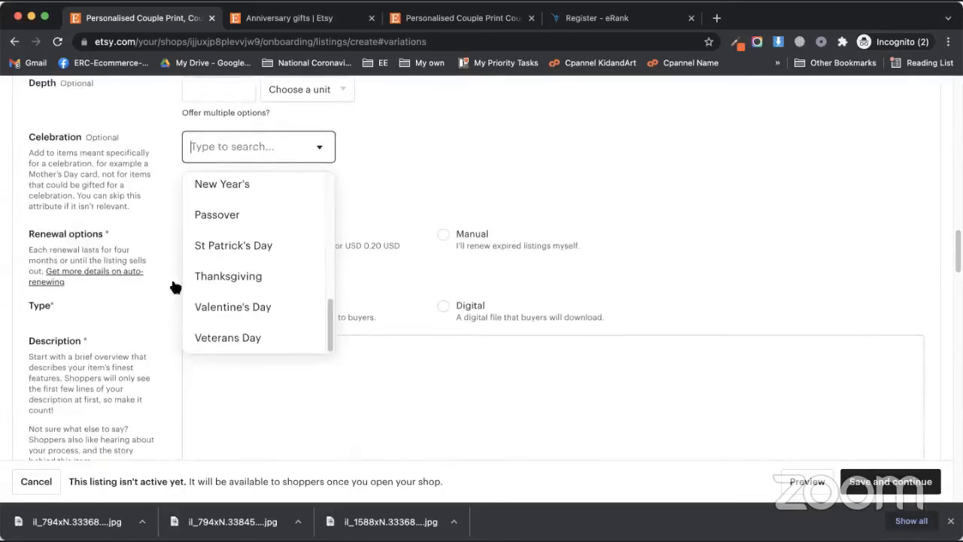
scroll(271, 267, "up", 2)
scroll(237, 225, "up", 3)
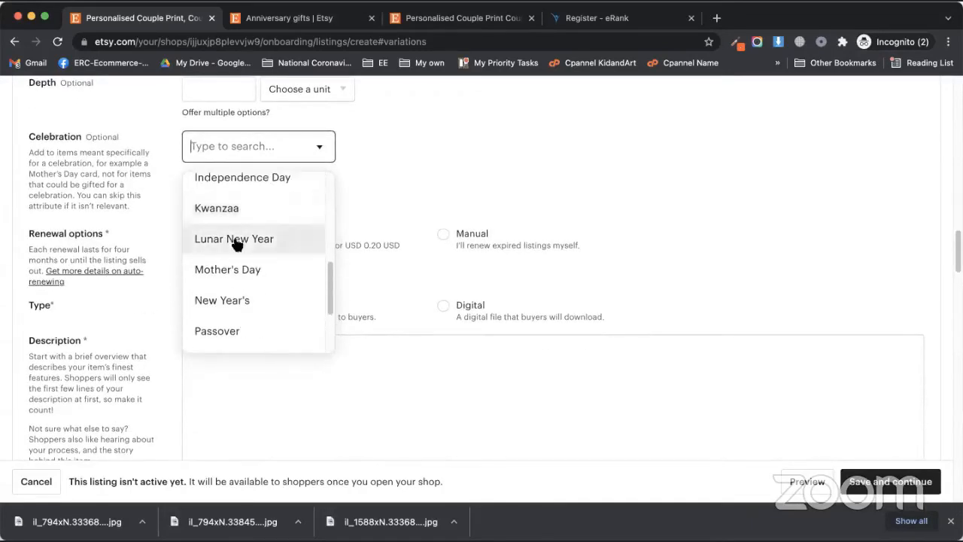
scroll(248, 260, "up", 2)
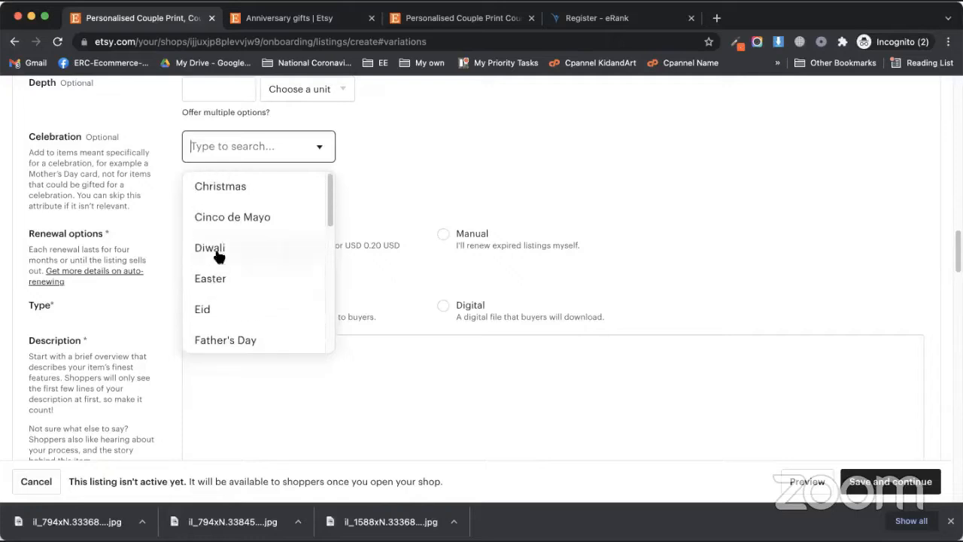
scroll(238, 260, "down", 4)
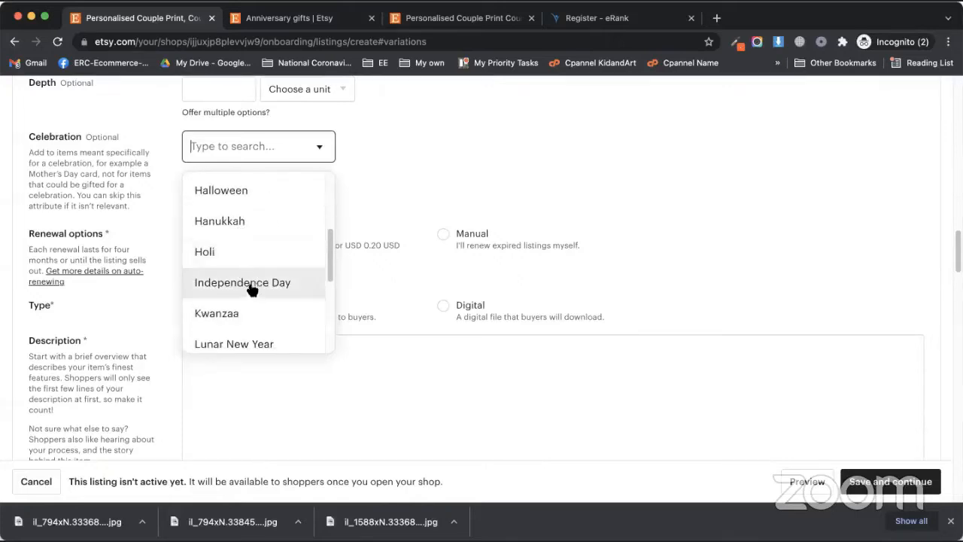
scroll(254, 279, "up", 3)
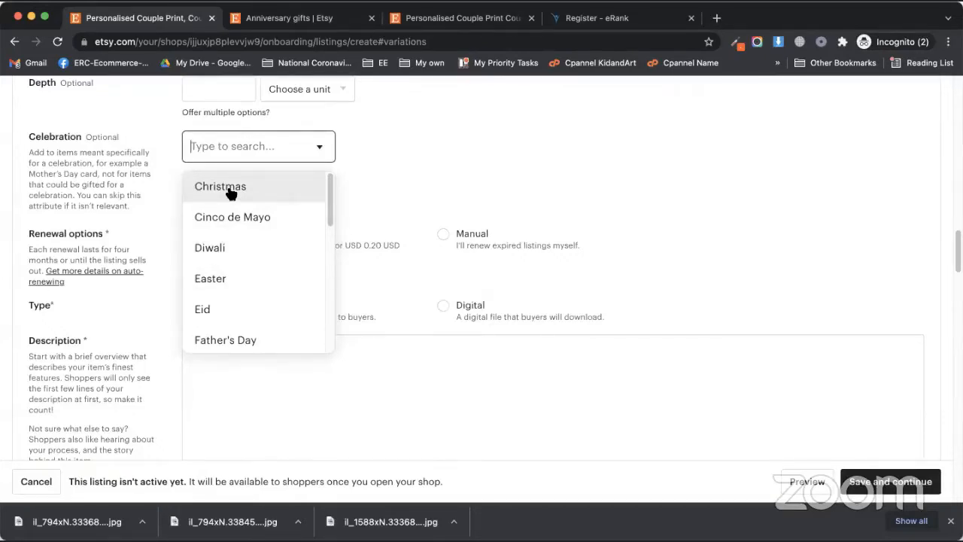
left_click(561, 18)
left_click(531, 39)
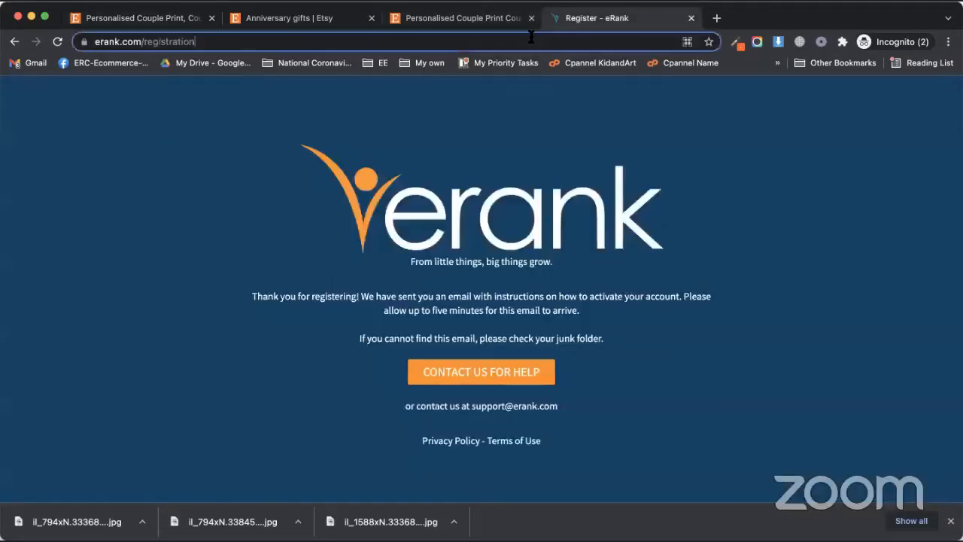
Step: Load etsy.com/messages, trim it to the Etsy home page, then return to the listing draft tab
type("etsy.com/messages")
key("Return")
left_click(211, 43)
left_click(212, 43)
key("BackSpace")
key("BackSpace")
key("BackSpace")
key("BackSpace")
key("BackSpace")
key("BackSpace")
key("BackSpace")
key("BackSpace")
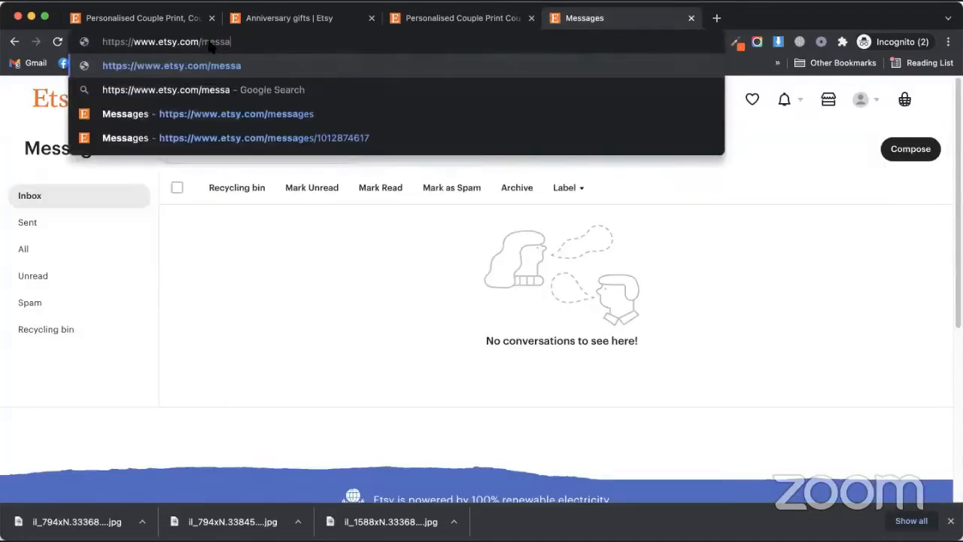
key("Return")
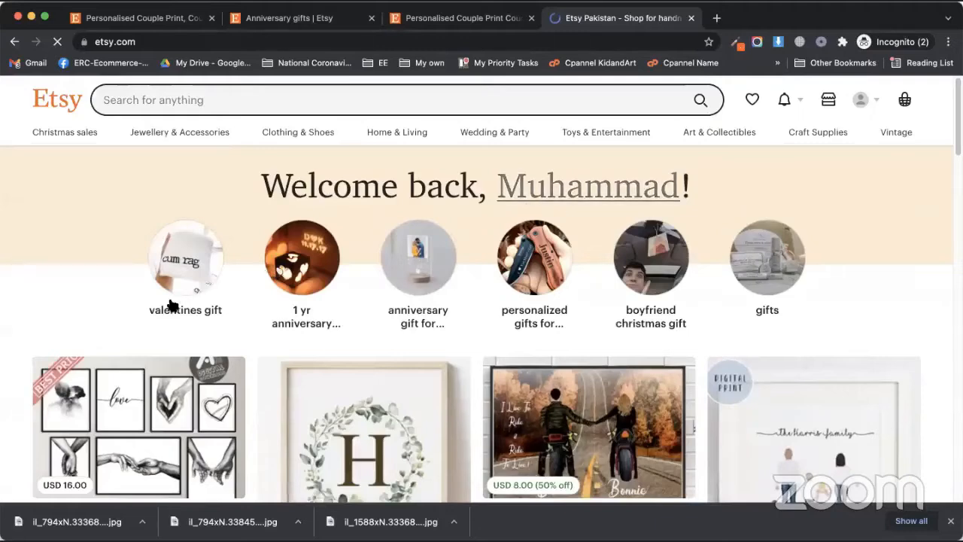
scroll(172, 303, "down", 3)
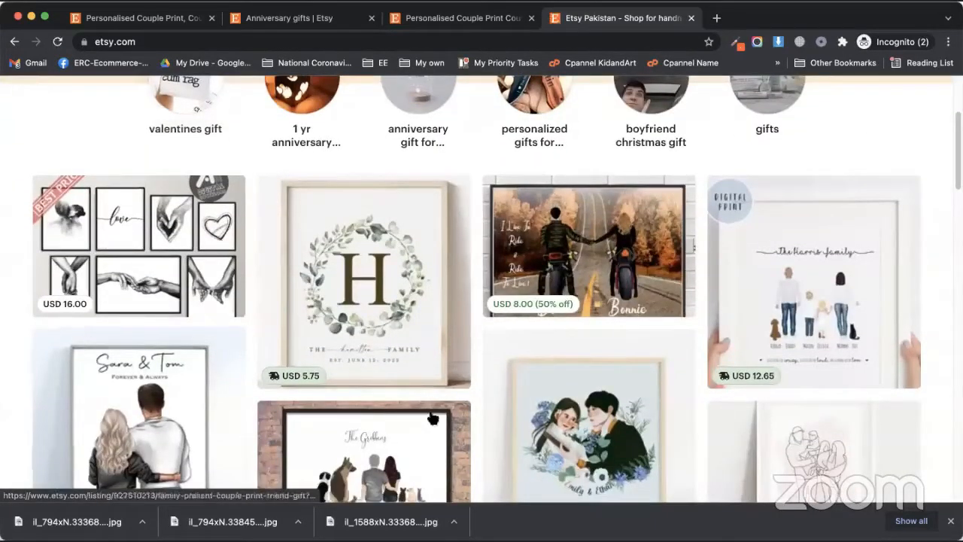
scroll(329, 290, "down", 10)
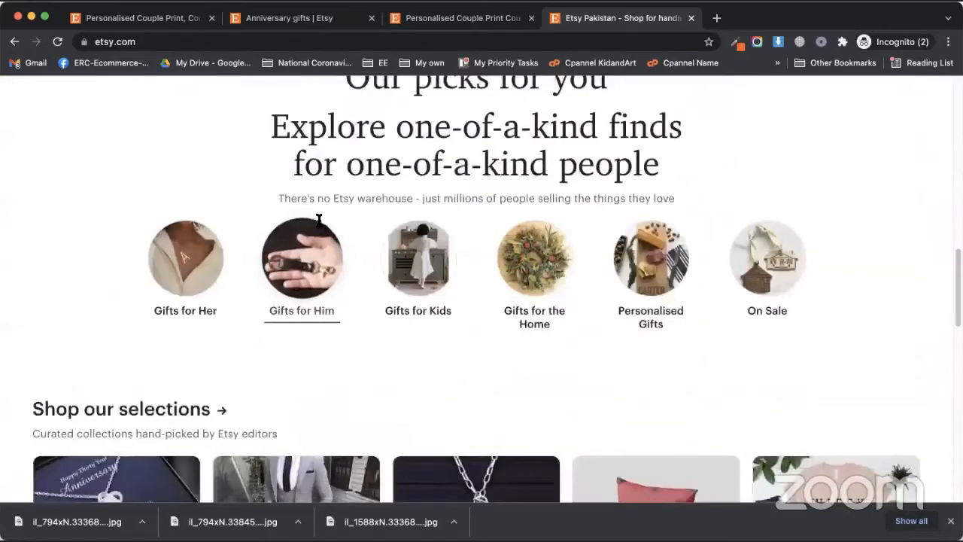
left_click(301, 23)
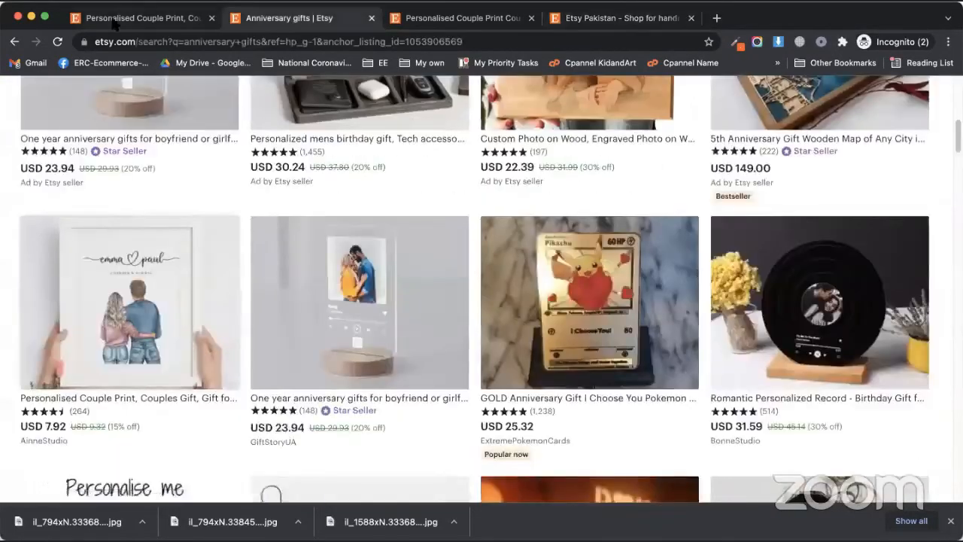
left_click(113, 21)
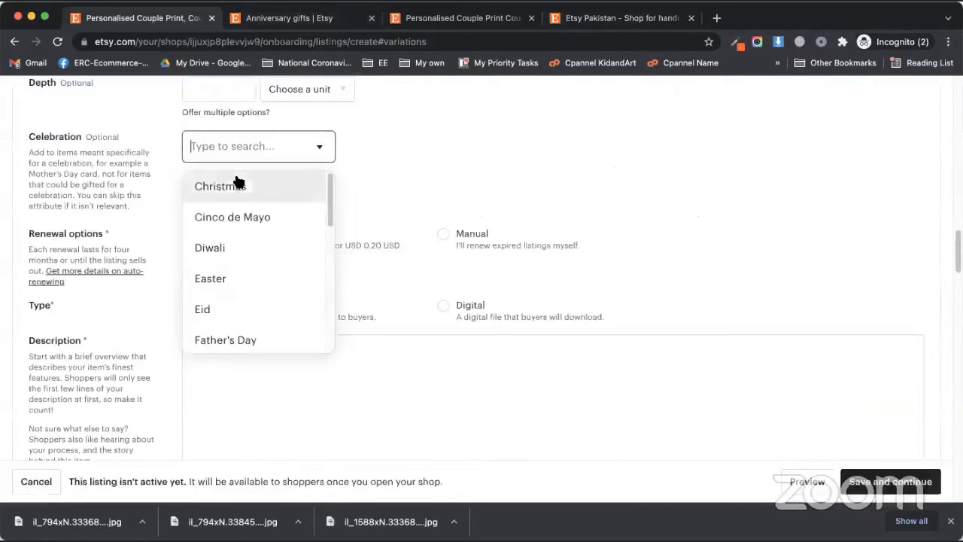
Step: Close the Celebration list unchosen and toggle renewal to Manual and back to Automatic
left_click(405, 157)
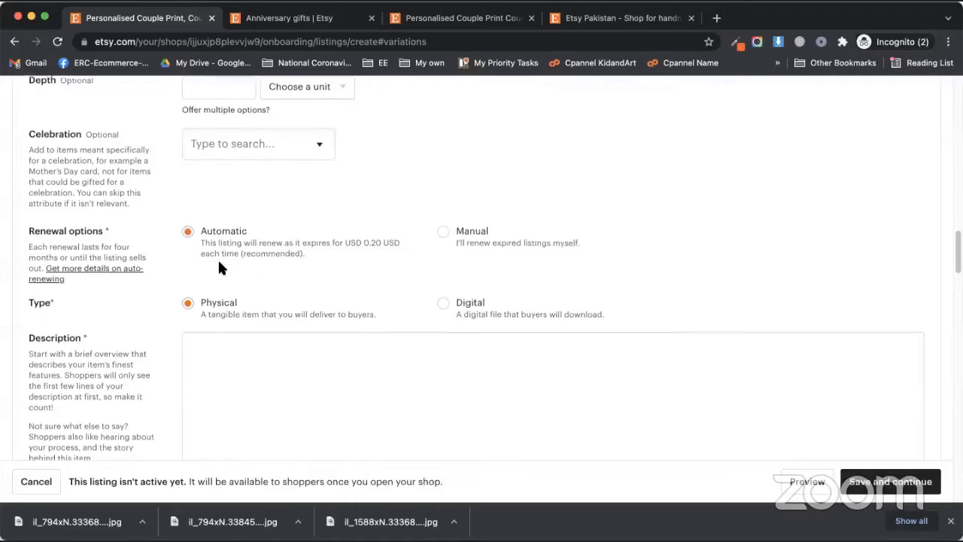
scroll(210, 263, "down", 1)
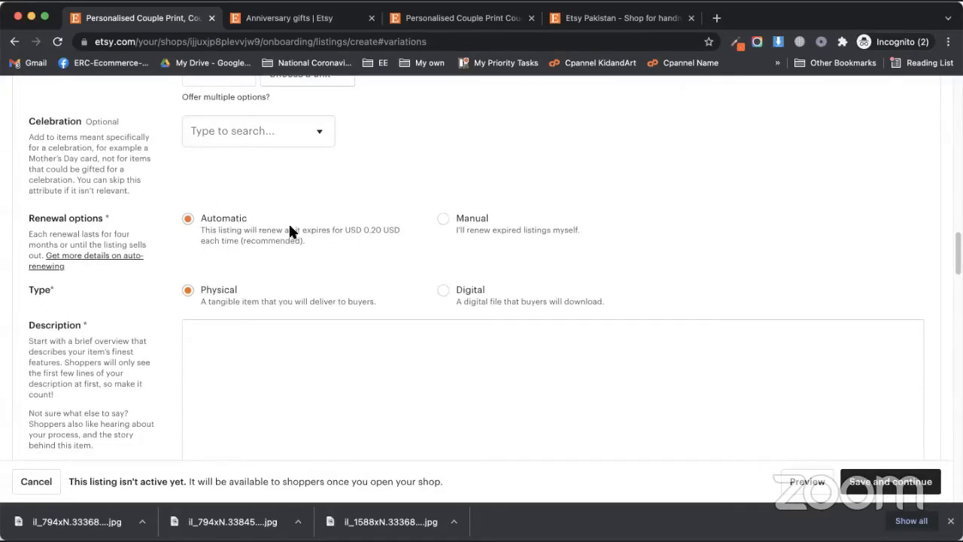
left_click(390, 233)
left_click_drag(332, 230, 351, 248)
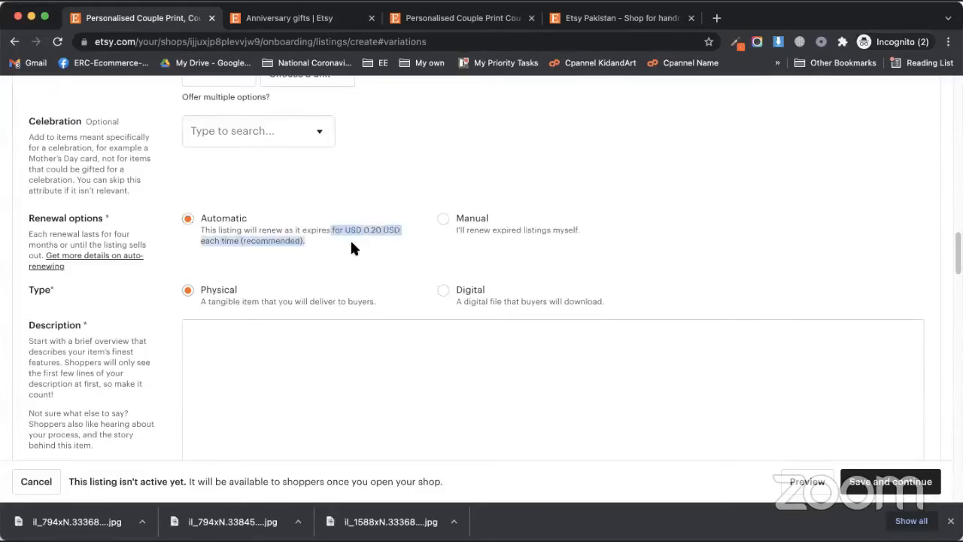
left_click(274, 236)
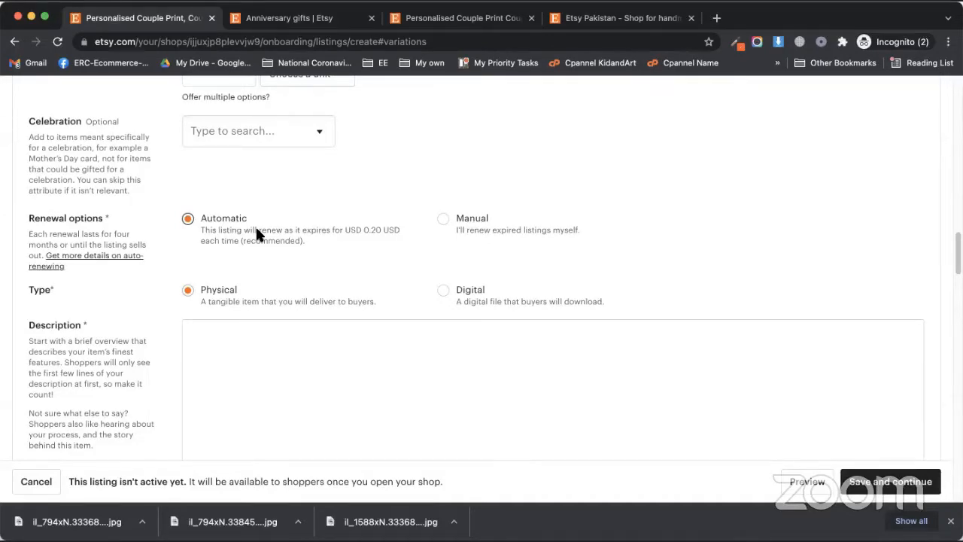
left_click(470, 219)
left_click(225, 238)
scroll(173, 331, "down", 5)
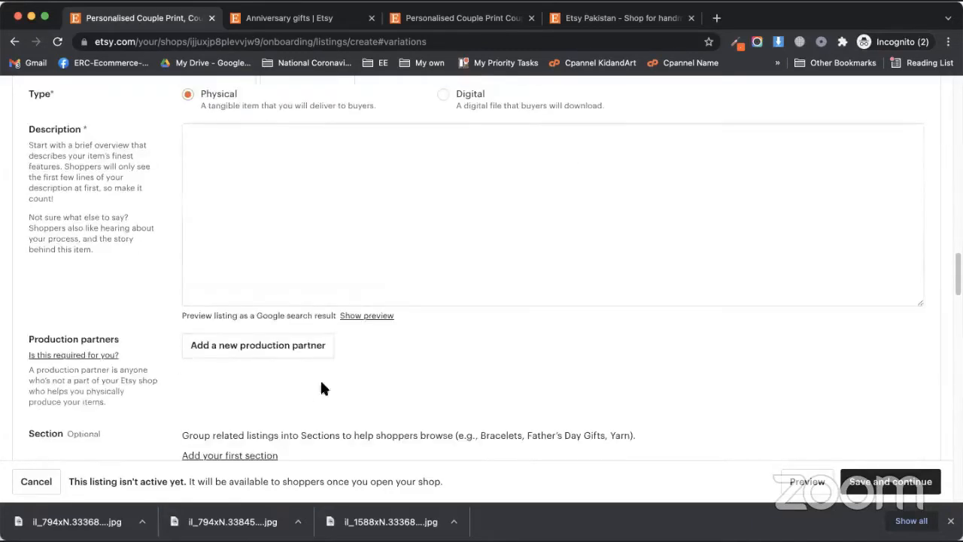
scroll(441, 389, "up", 1)
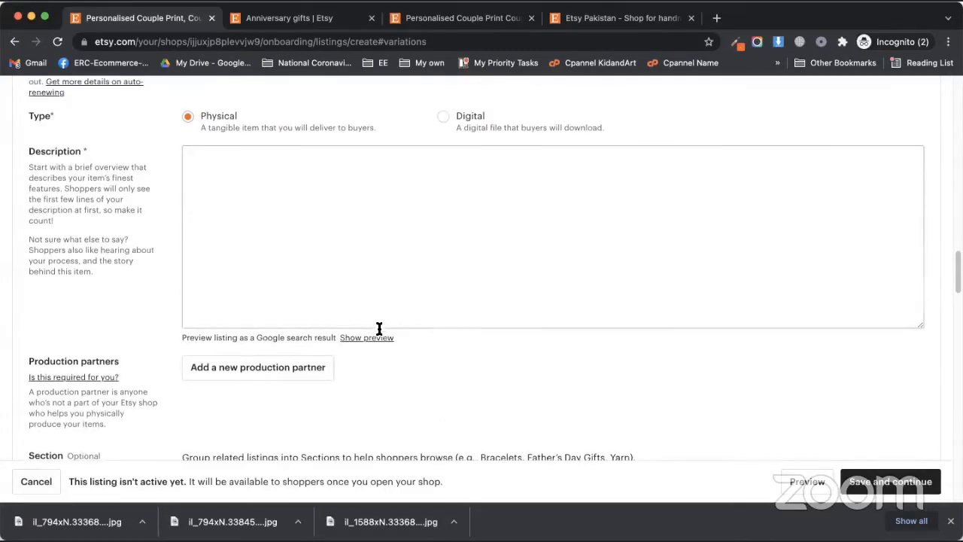
scroll(384, 331, "up", 5)
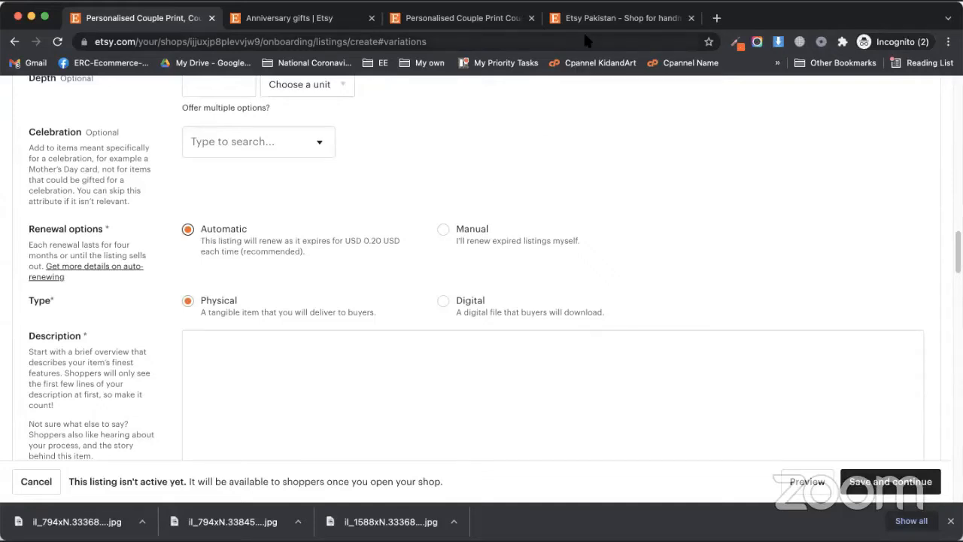
scroll(328, 215, "down", 5)
left_click(328, 214)
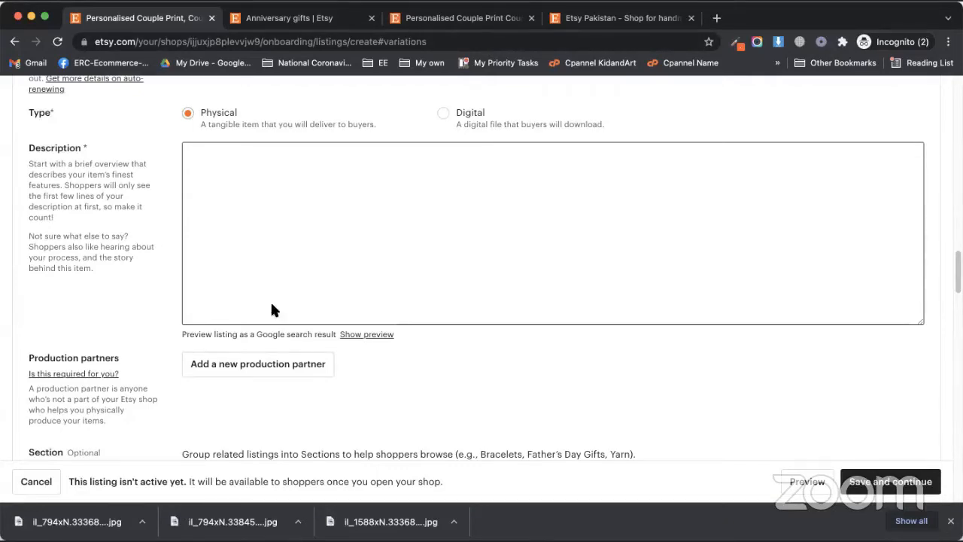
scroll(362, 323, "up", 1)
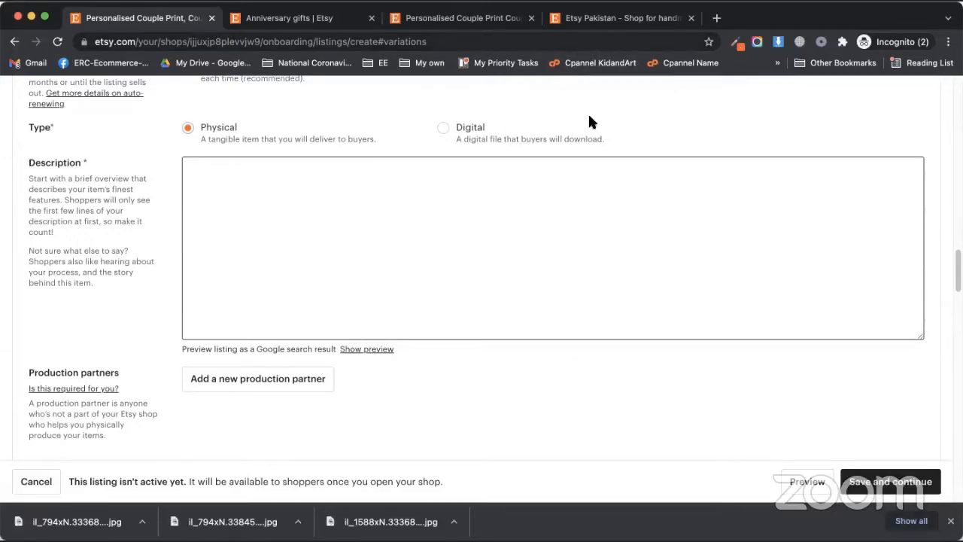
Step: Open the competitor's Personalised Couple Print listing and scroll to its description
left_click(588, 25)
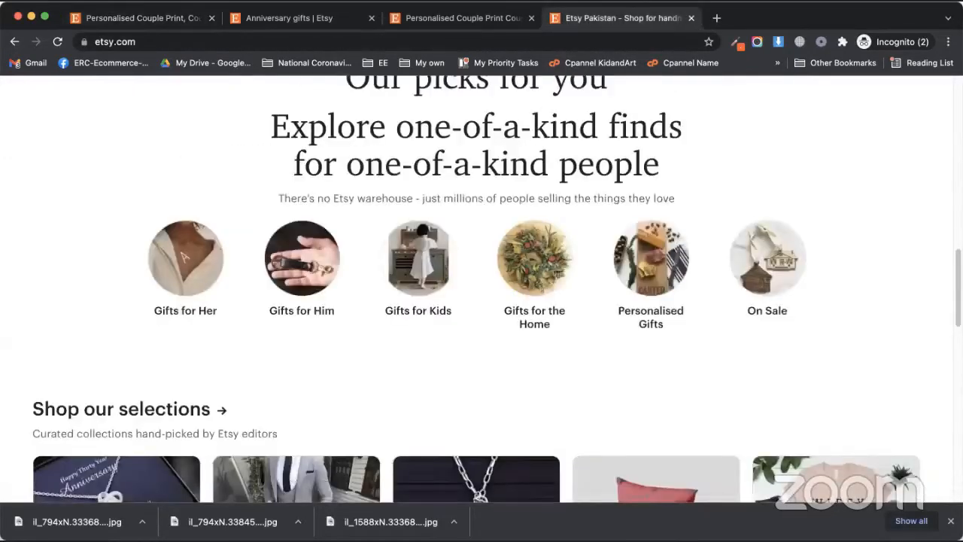
left_click(420, 21)
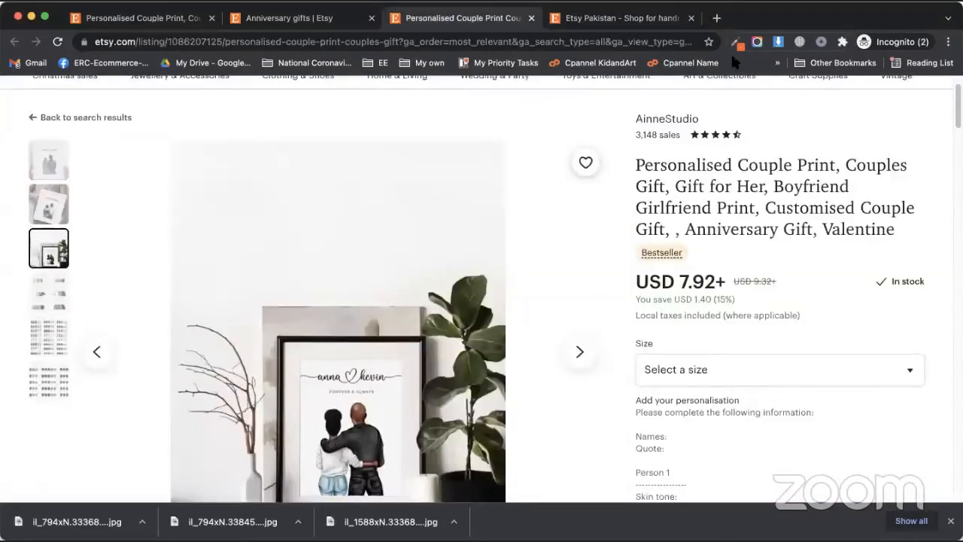
scroll(769, 354, "down", 10)
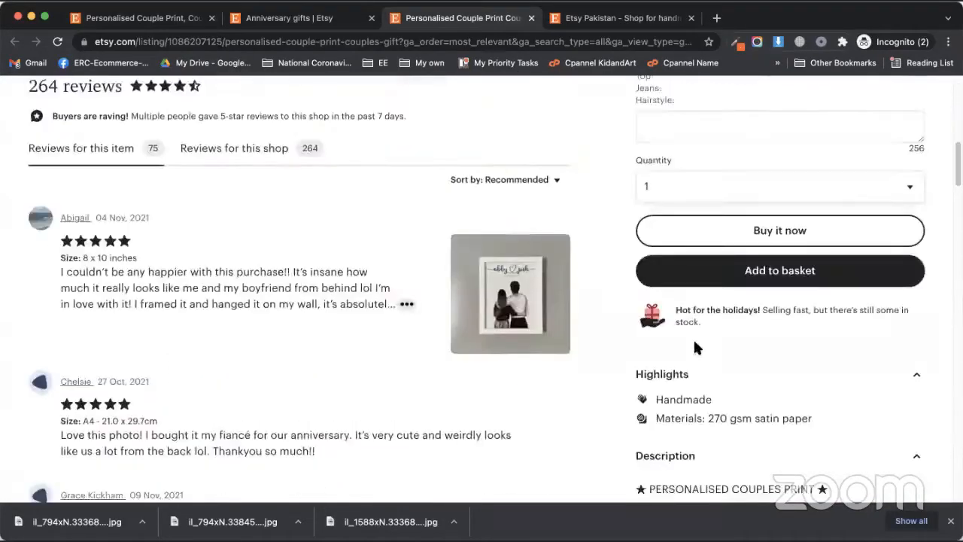
scroll(690, 321, "up", 1)
scroll(776, 373, "down", 7)
Step: Expand the full description and drag-select it from the heading down to the sizes list
left_click_drag(638, 332, 763, 329)
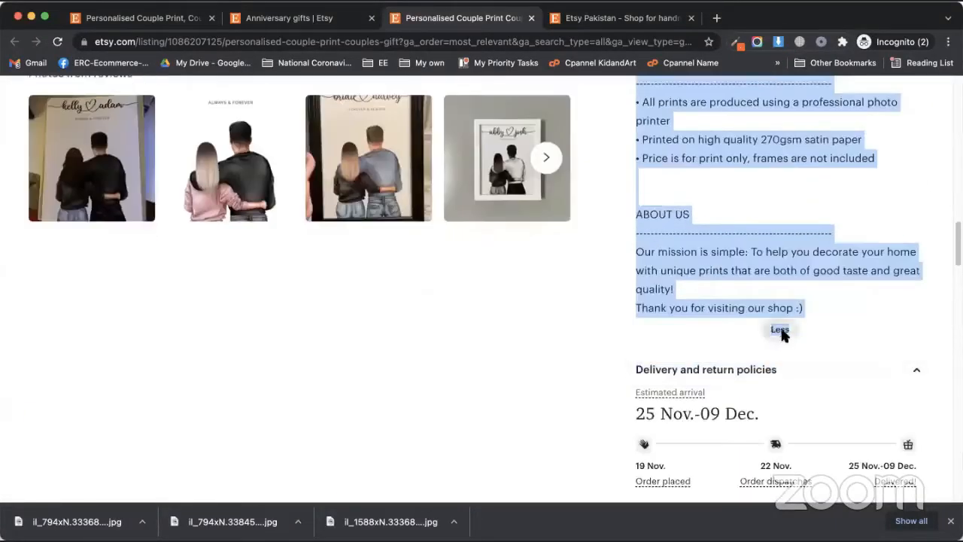
left_click(781, 332)
scroll(789, 302, "up", 1)
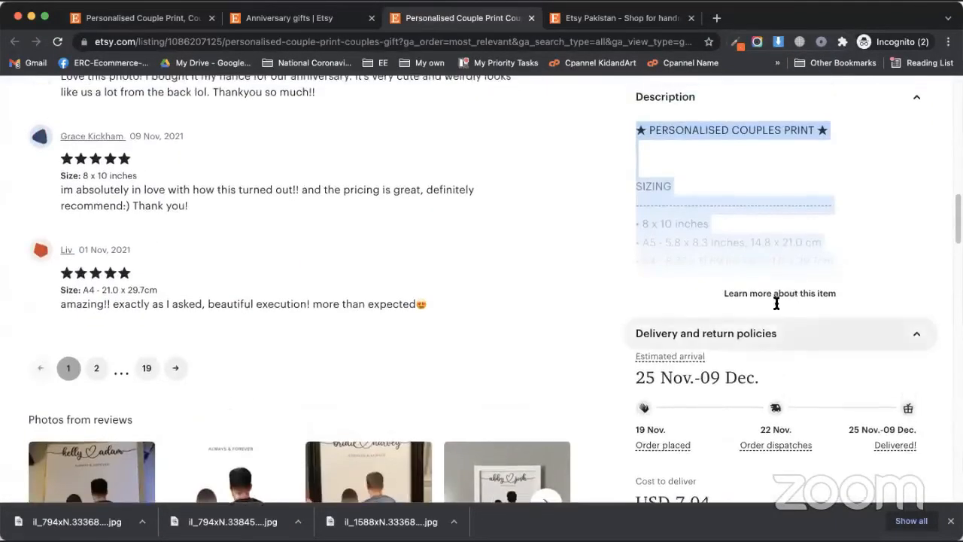
left_click(776, 295)
left_click(777, 342)
scroll(776, 344, "down", 7)
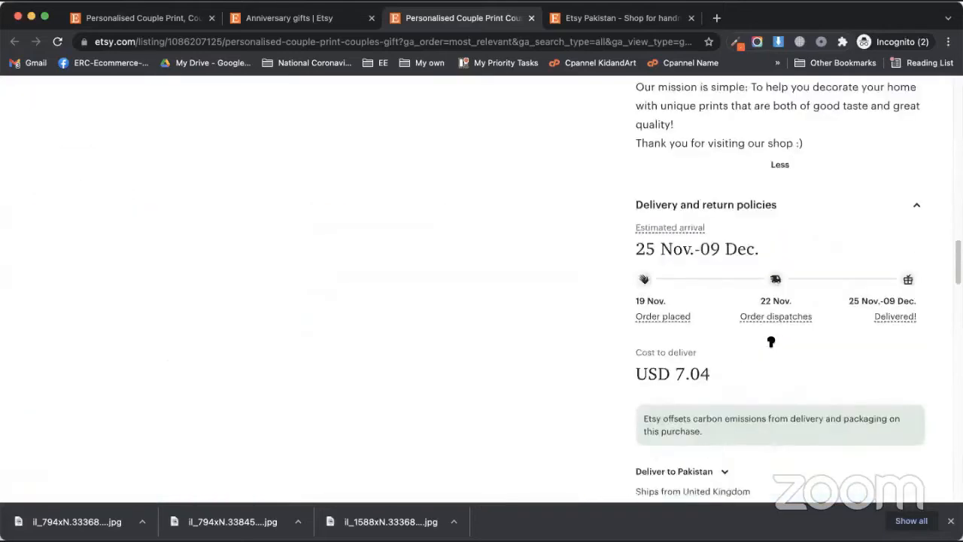
scroll(778, 338, "up", 3)
left_click_drag(802, 340, 638, 167)
scroll(677, 292, "up", 2)
scroll(667, 297, "up", 3)
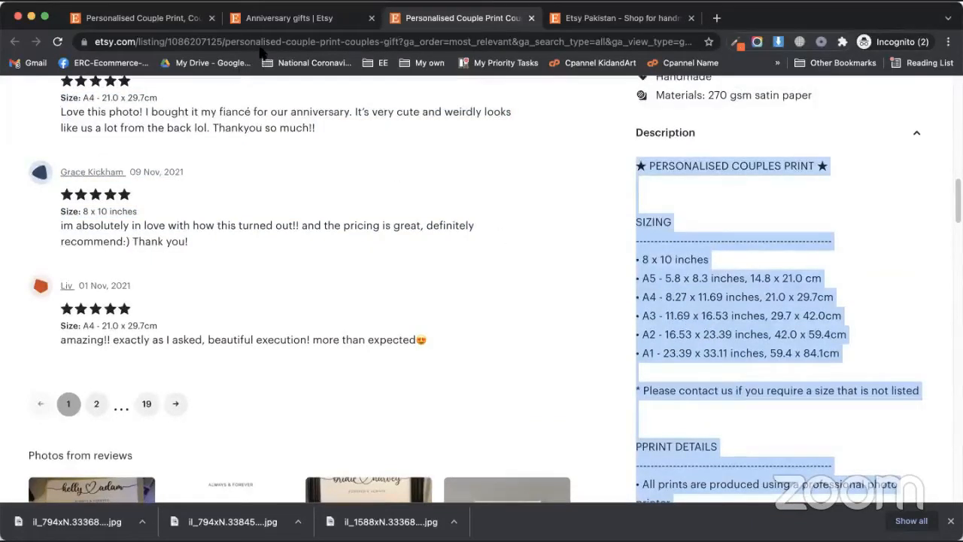
Step: Paste the competitor's couples-print text, with Sizing, Print Details and About Us sections, into Description
left_click(328, 21)
left_click(150, 21)
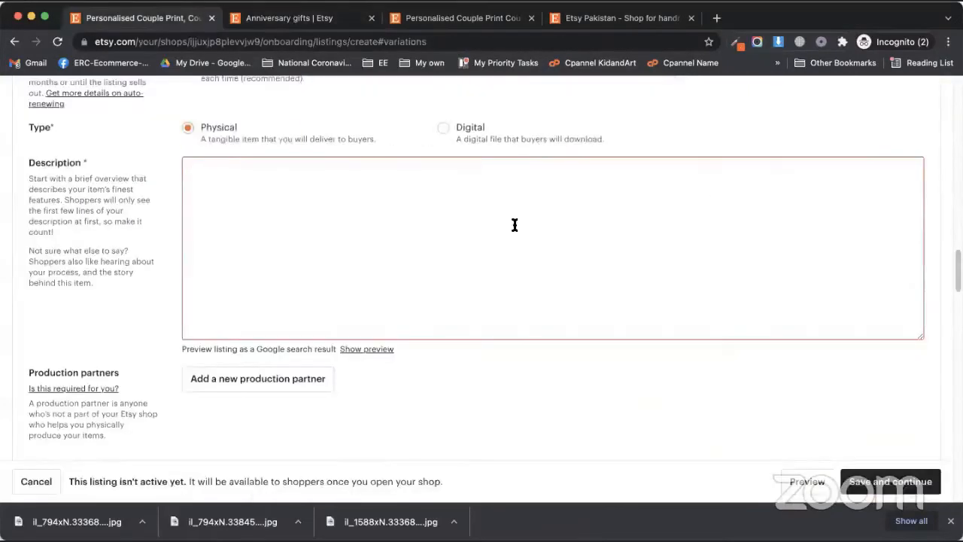
left_click(414, 211)
key("cmd+v")
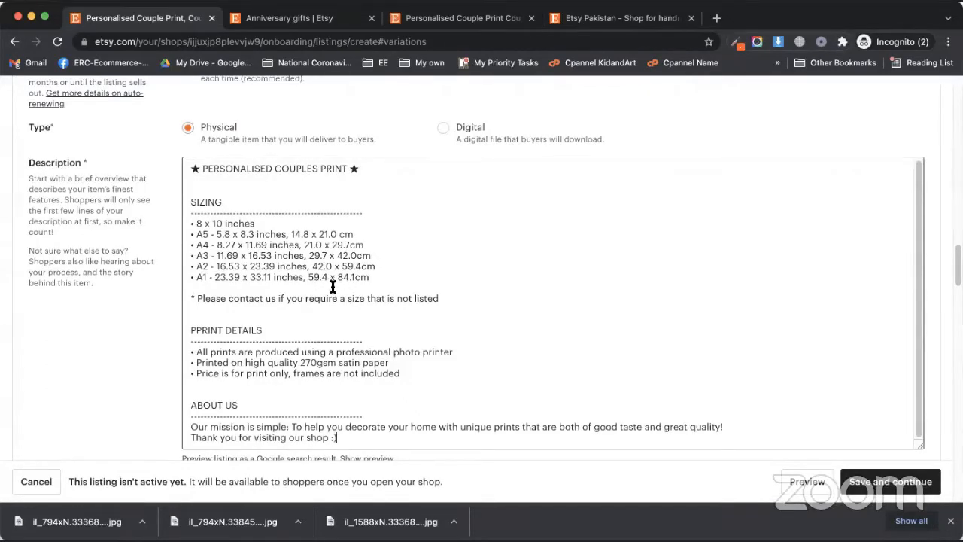
scroll(372, 325, "down", 6)
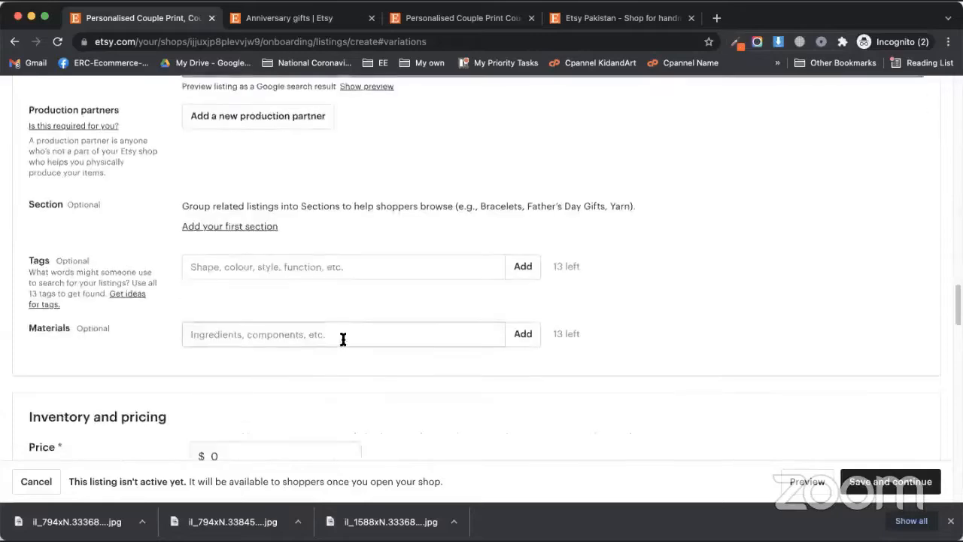
scroll(344, 338, "up", 7)
scroll(369, 301, "down", 3)
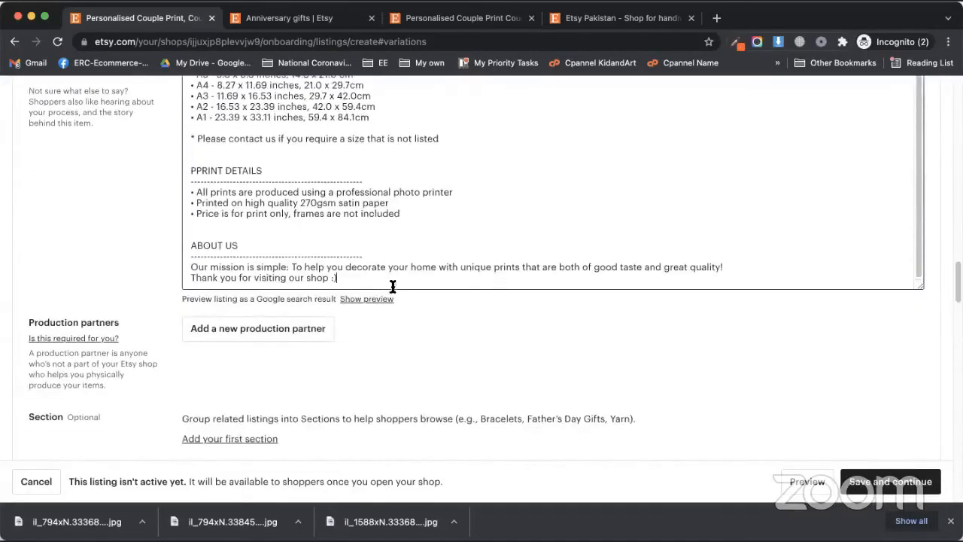
scroll(401, 391, "up", 6)
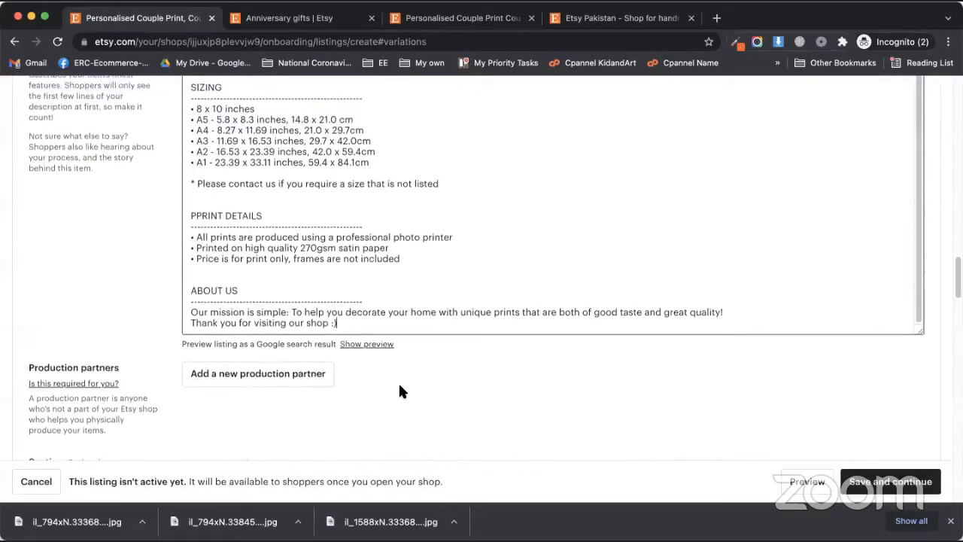
scroll(301, 340, "up", 3)
scroll(298, 353, "down", 5)
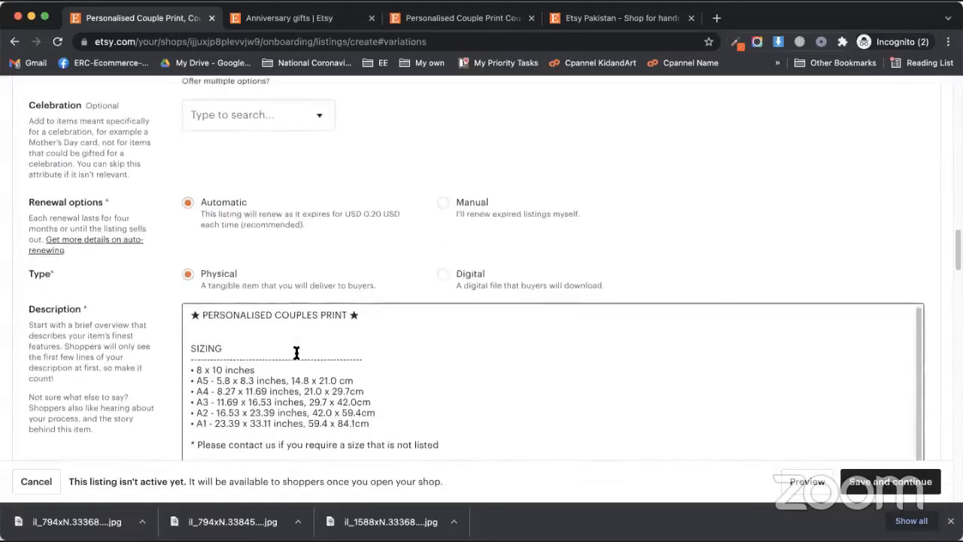
scroll(298, 353, "down", 1)
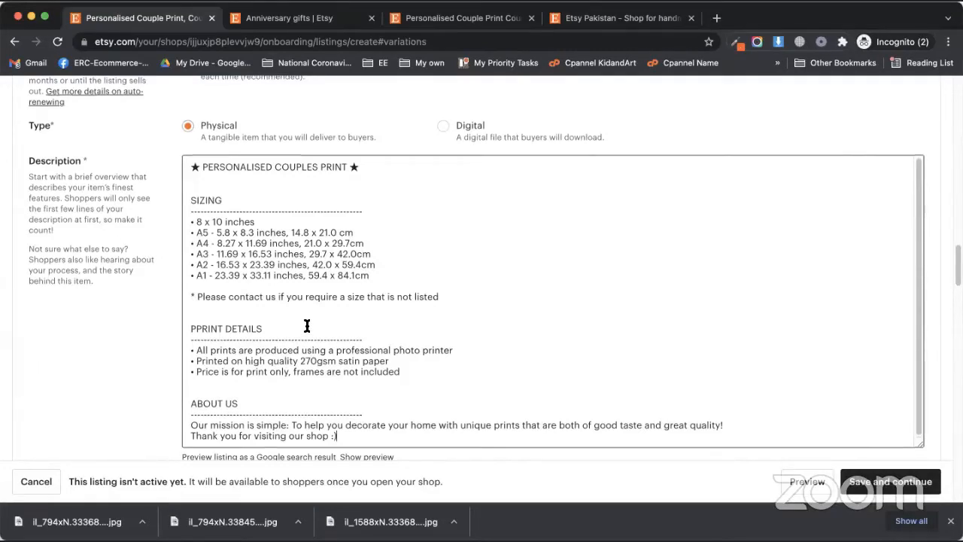
scroll(262, 321, "up", 1)
scroll(262, 320, "down", 1)
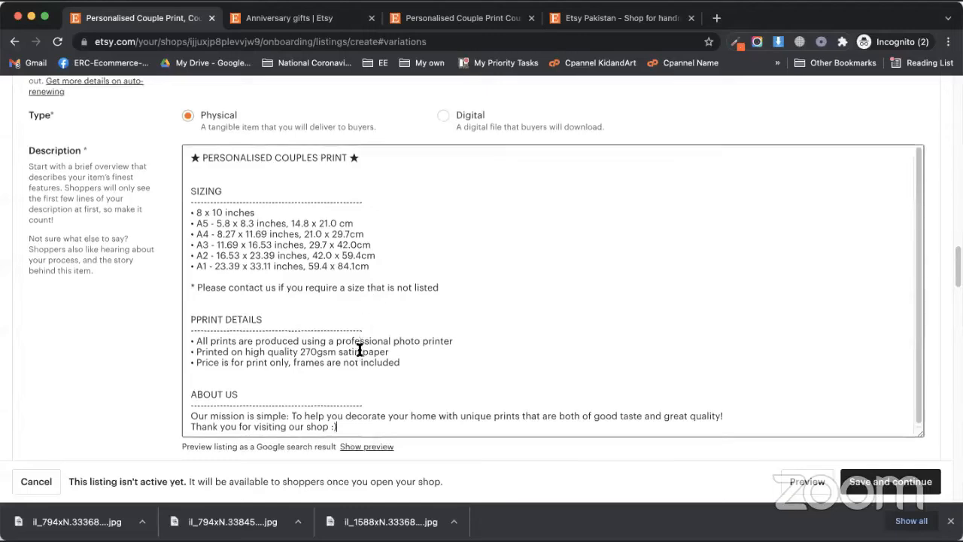
scroll(362, 347, "down", 1)
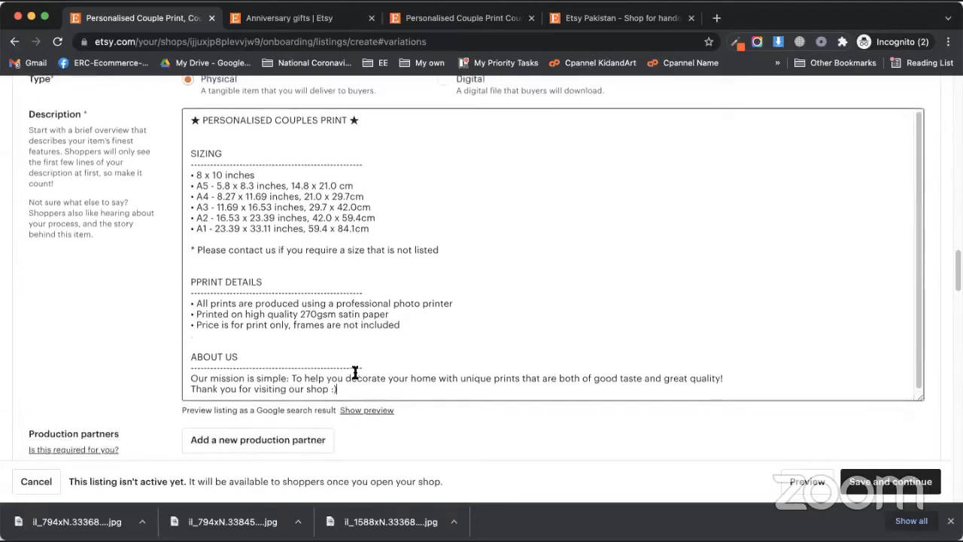
Step: Show and then hide the listing's Google search result preview
left_click(365, 411)
scroll(333, 354, "down", 4)
scroll(333, 340, "down", 3)
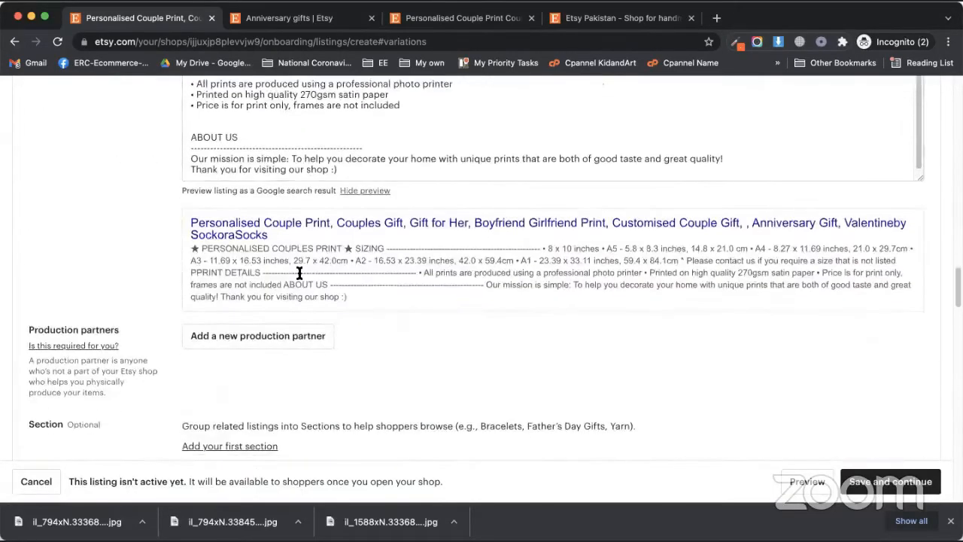
left_click(365, 189)
scroll(221, 274, "down", 3)
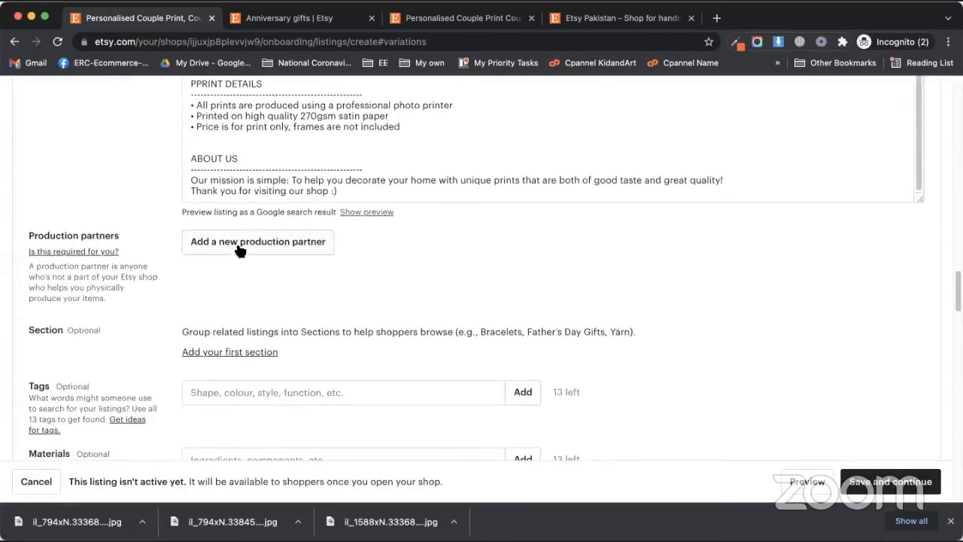
left_click(239, 243)
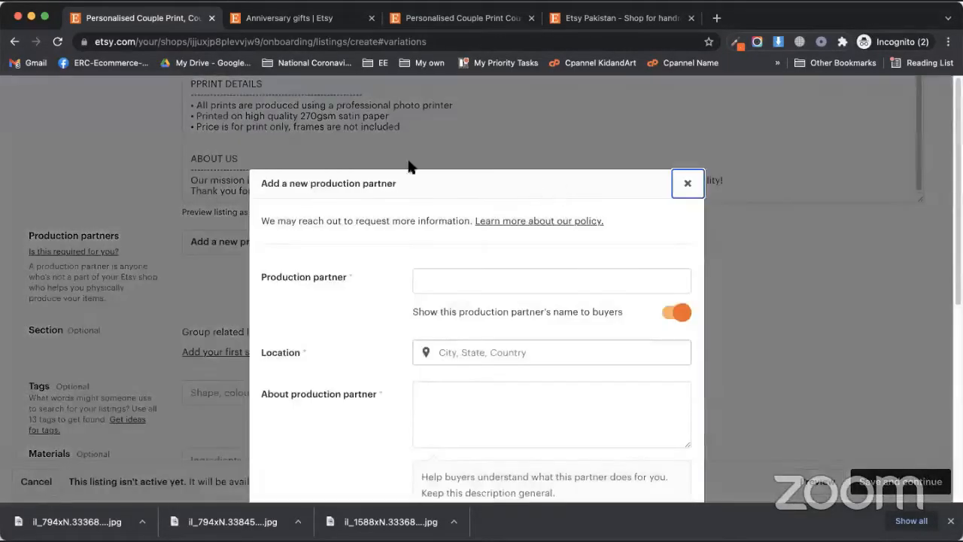
left_click_drag(409, 176, 654, 158)
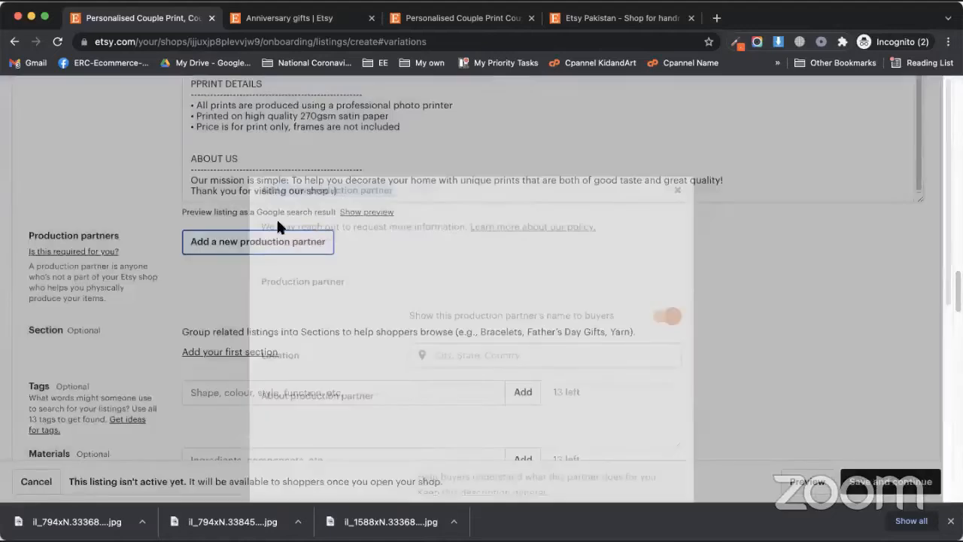
key("Return")
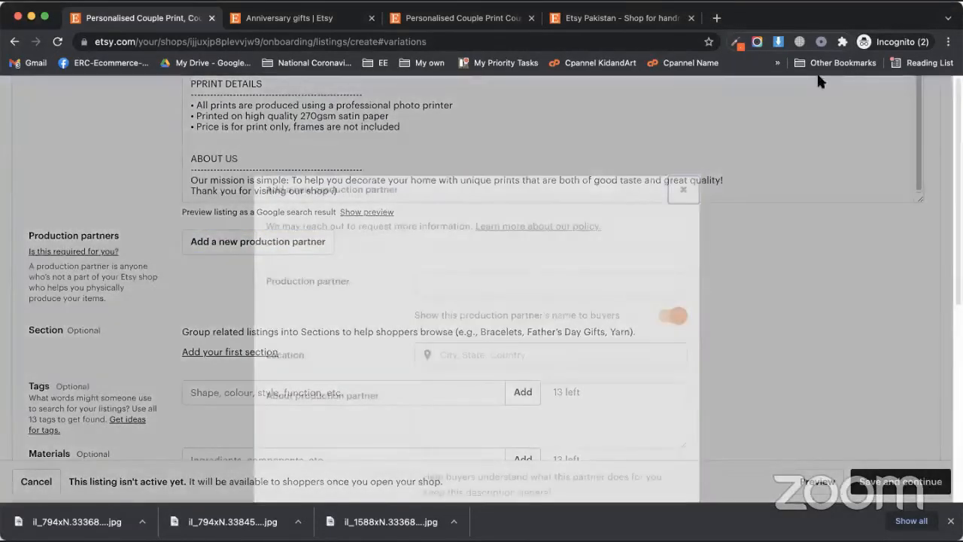
scroll(463, 346, "down", 5)
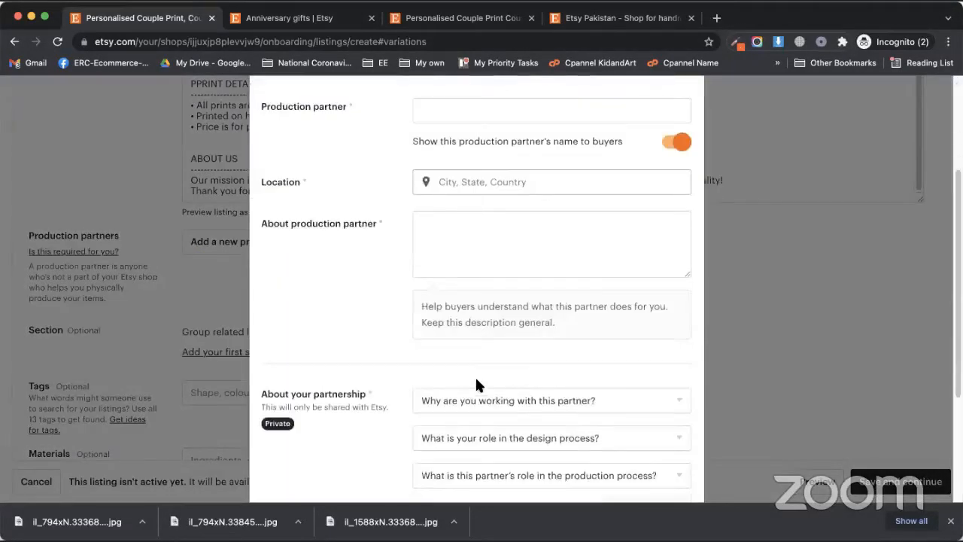
scroll(474, 385, "down", 3)
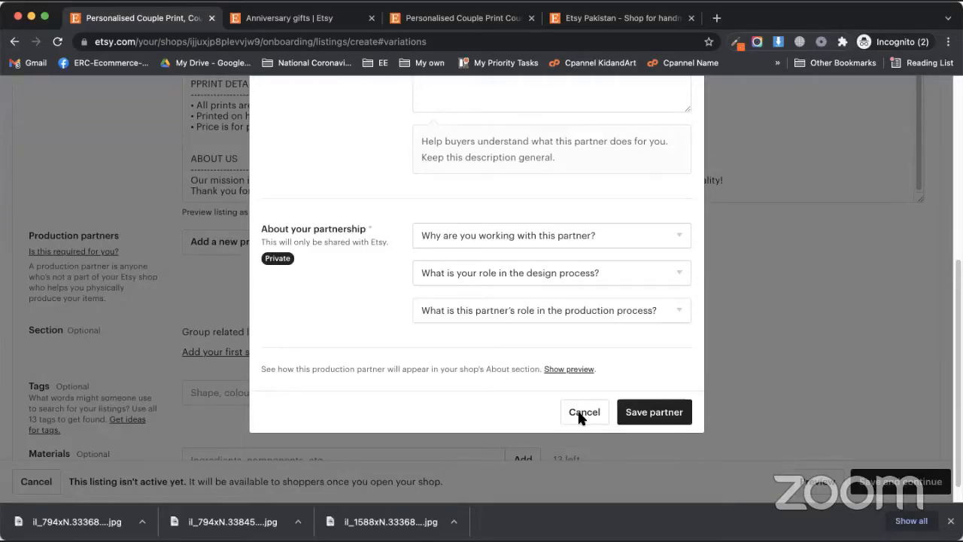
left_click(584, 412)
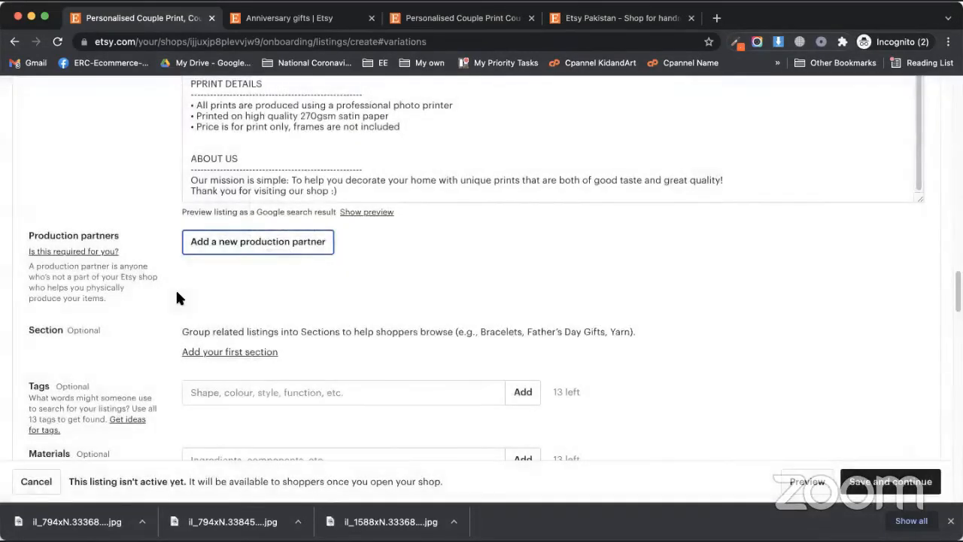
key("Return")
Step: Hide the partner's name from buyers and enter Printify as the production partner
left_click(679, 314)
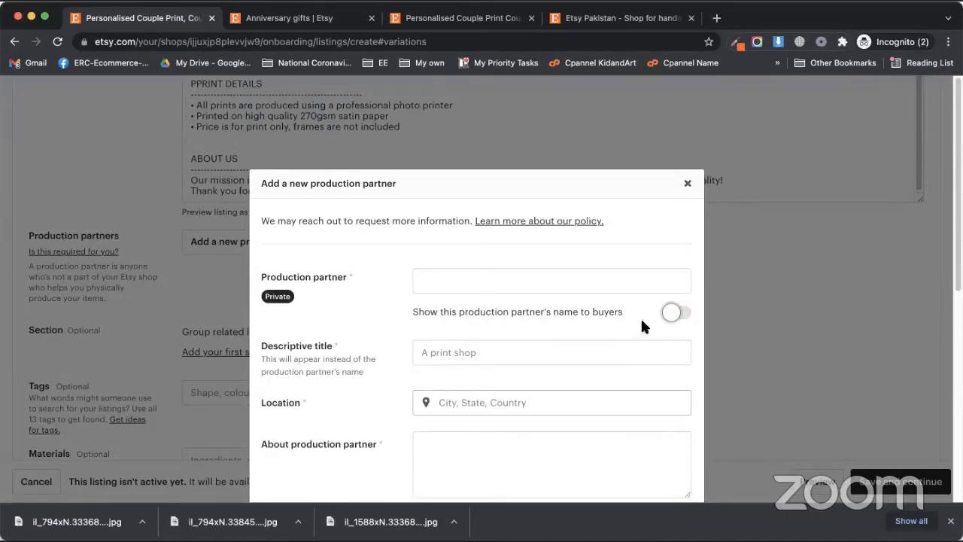
left_click(531, 277)
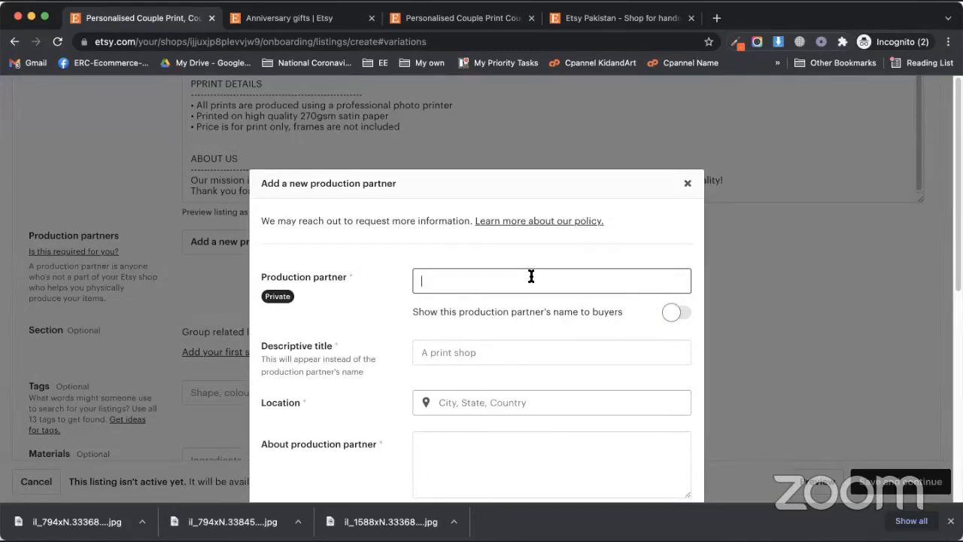
type("W")
type("Printify")
key("Tab")
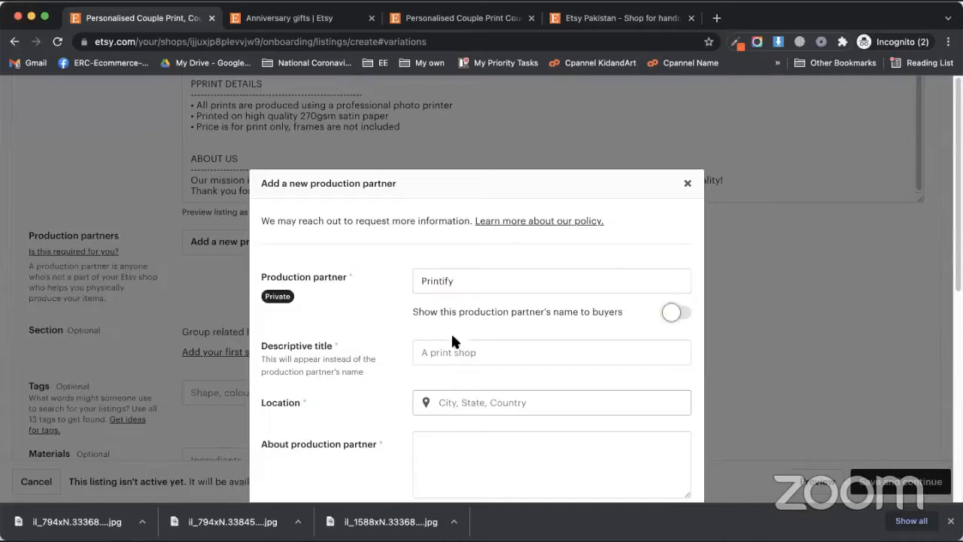
Step: Set the descriptive title to Sublimation Socks and the location to United States Of America
left_click(444, 352)
scroll(380, 337, "down", 2)
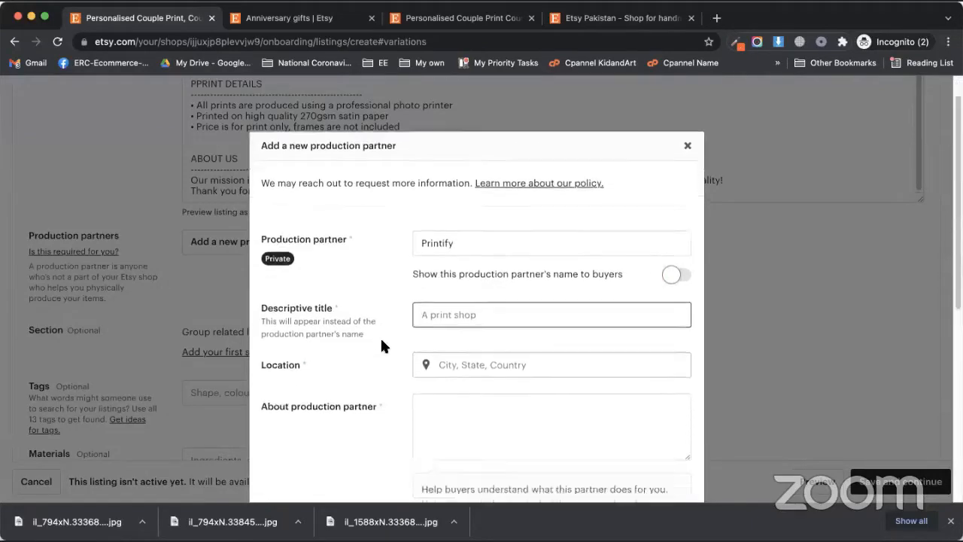
scroll(380, 343, "down", 1)
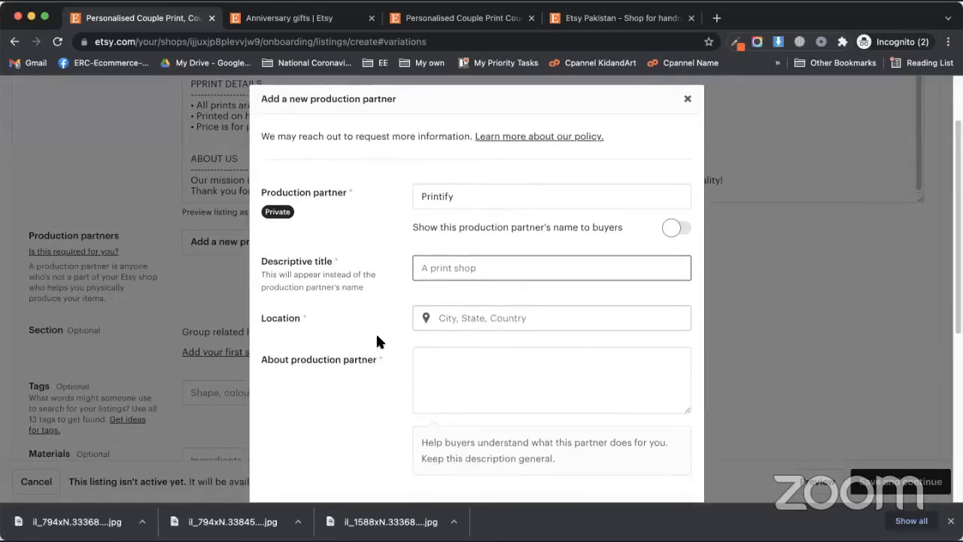
type("Sublimation Socks")
key("Tab")
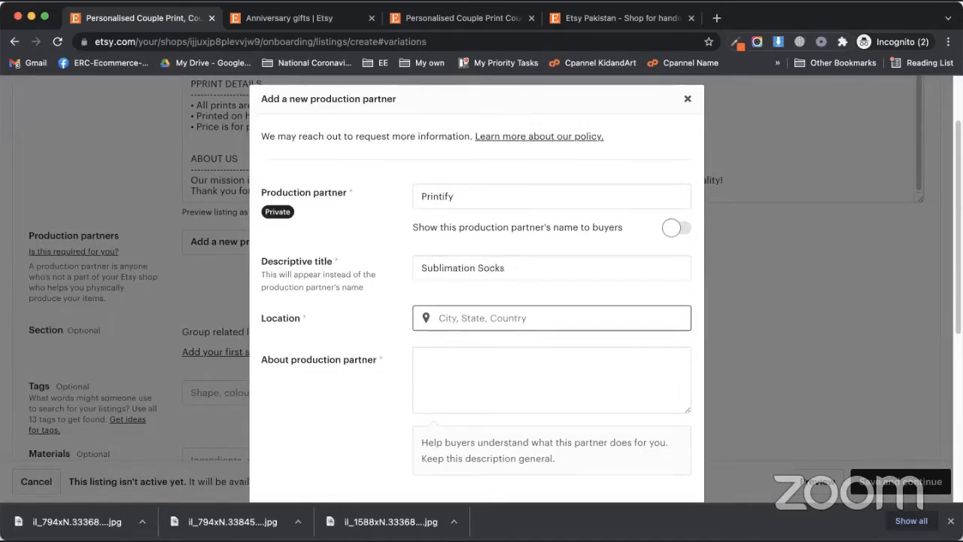
type("U")
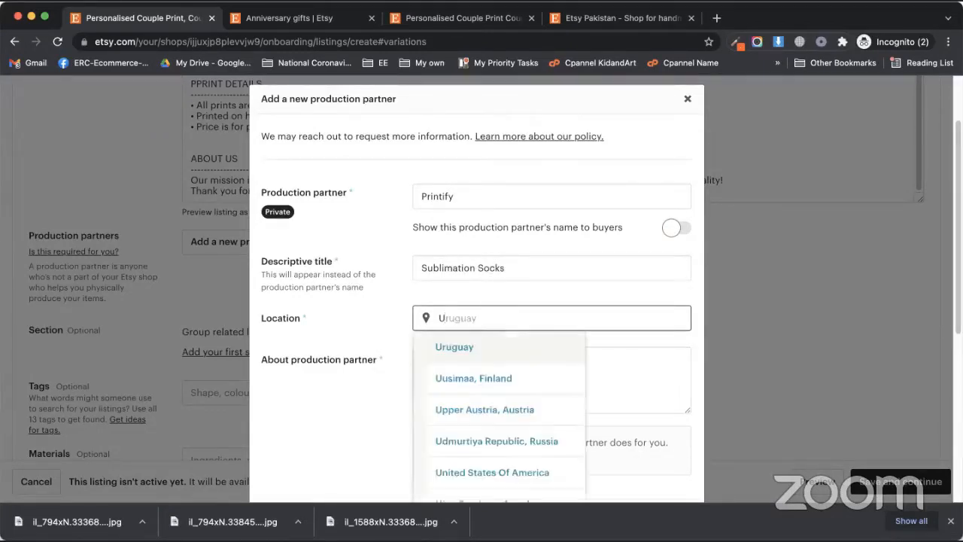
left_click(467, 476)
left_click(465, 366)
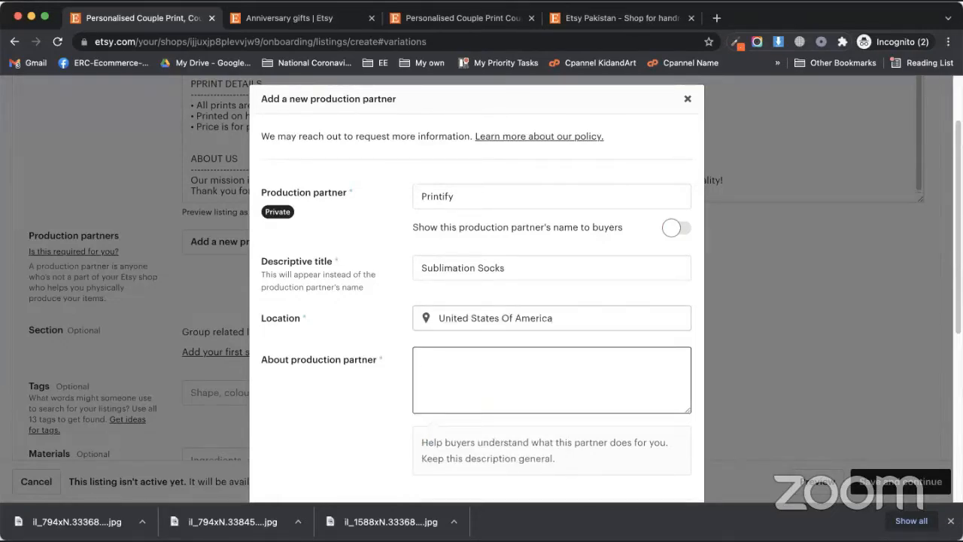
scroll(382, 380, "down", 3)
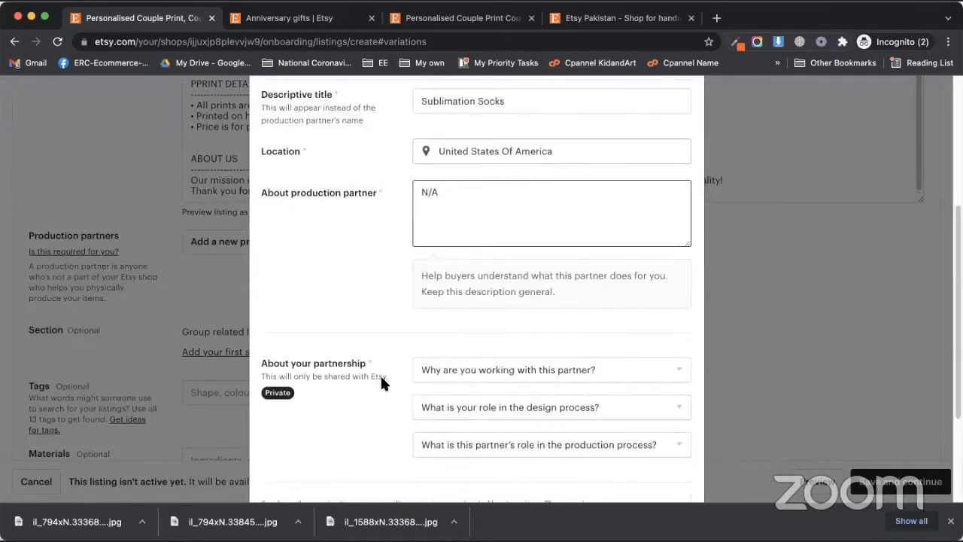
Step: Give lacking technical ability or equipment as the reason, and say you design everything yourself
left_click(457, 367)
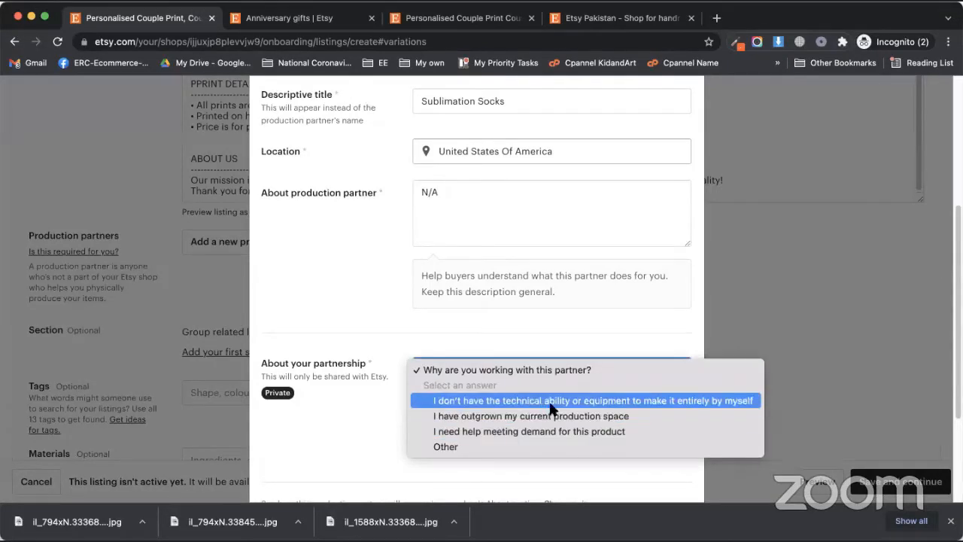
left_click(581, 405)
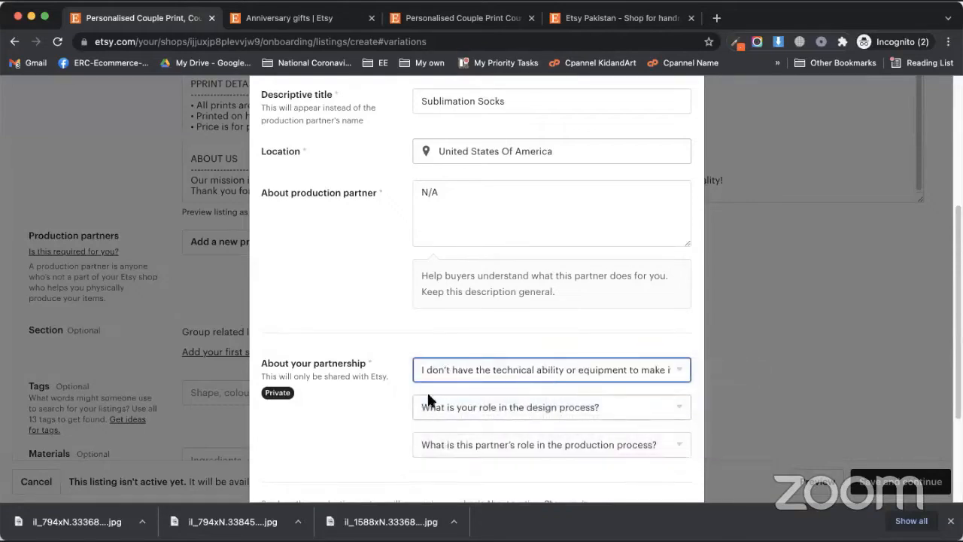
scroll(430, 397, "down", 1)
scroll(399, 365, "down", 3)
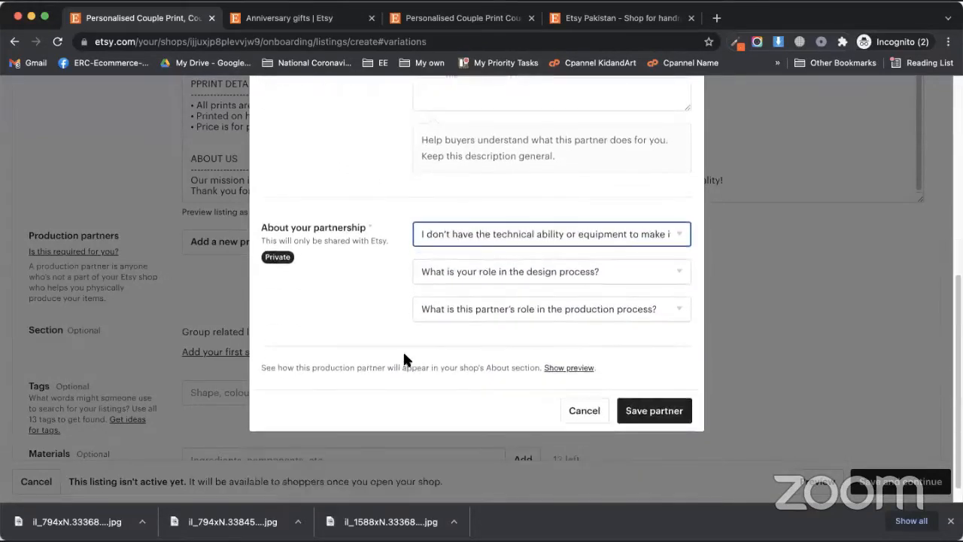
left_click(497, 273)
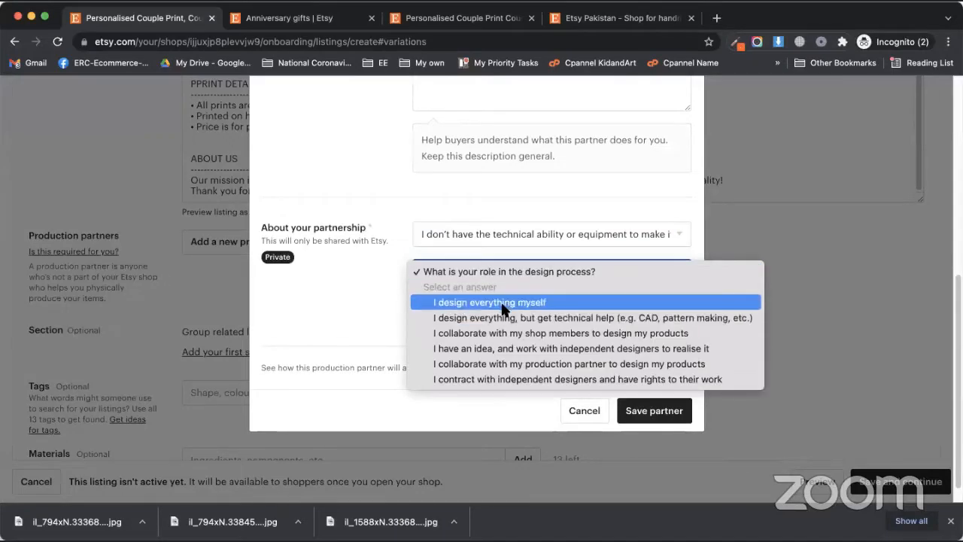
left_click(501, 303)
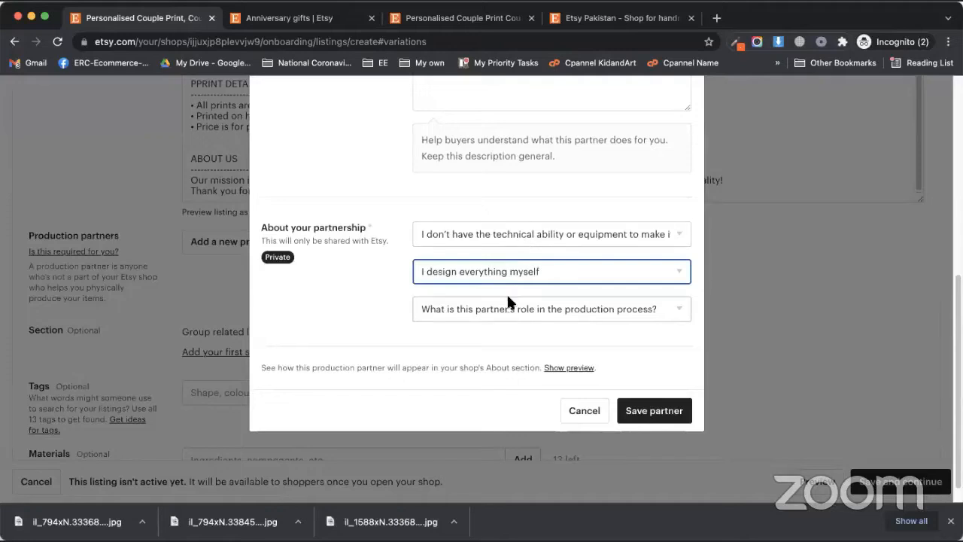
Step: State the partner makes a component while you do the rest, then save Printify
left_click(493, 312)
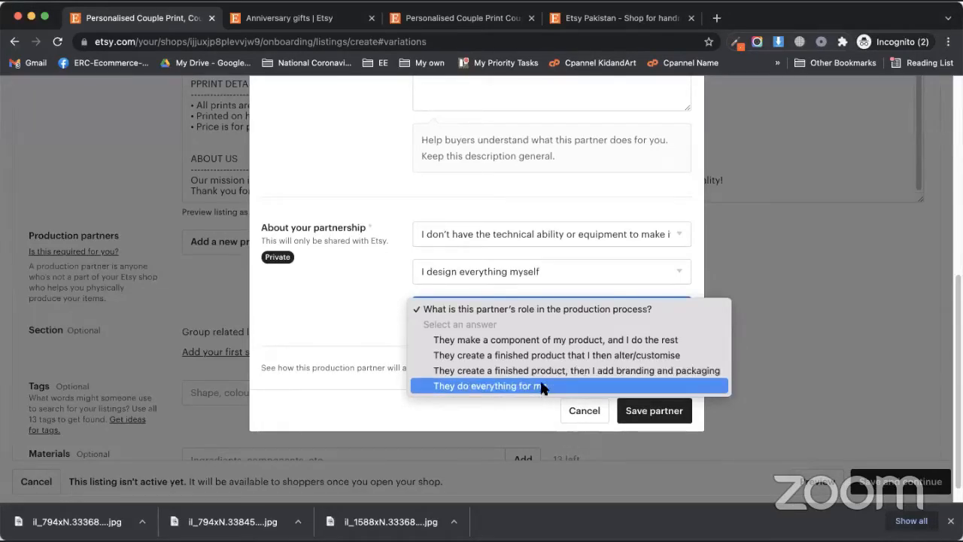
left_click(553, 340)
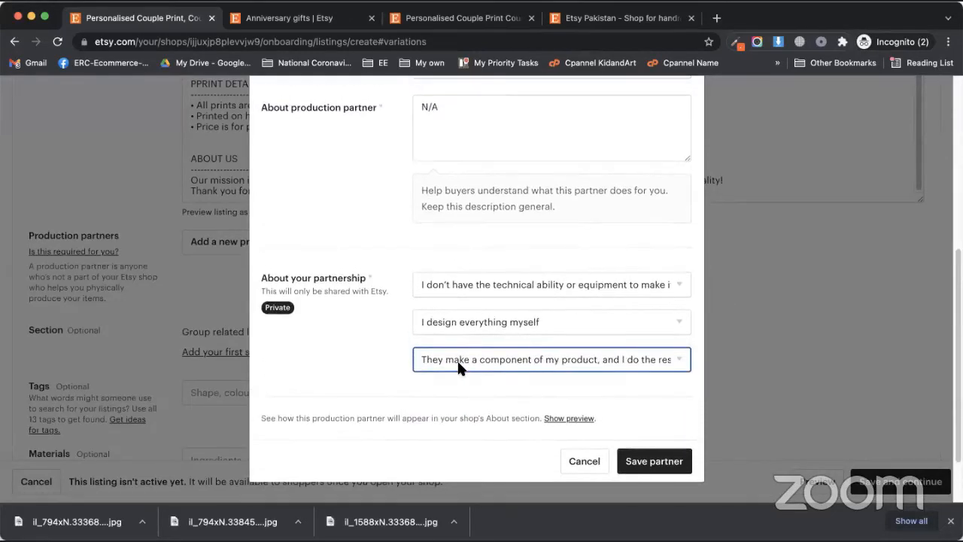
scroll(457, 359, "up", 5)
scroll(427, 361, "down", 5)
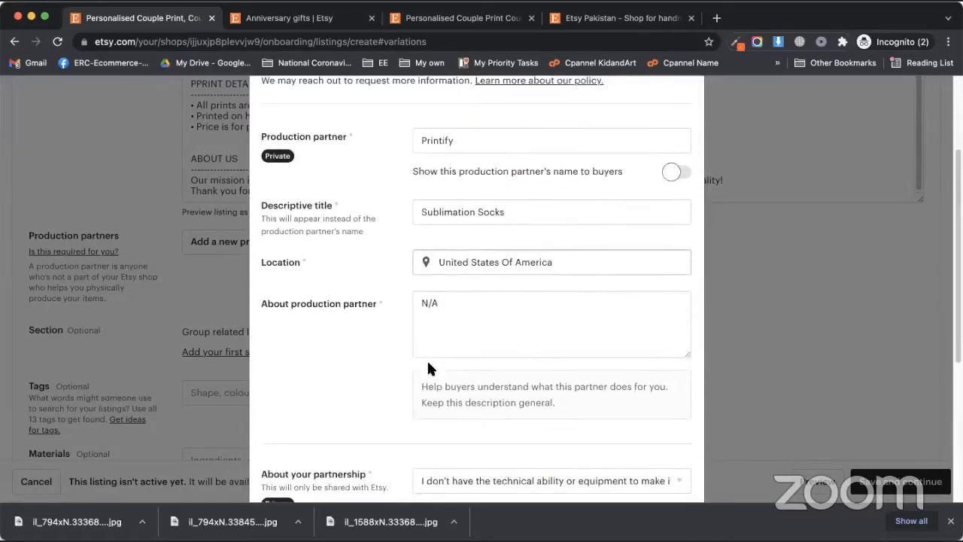
scroll(420, 371, "down", 3)
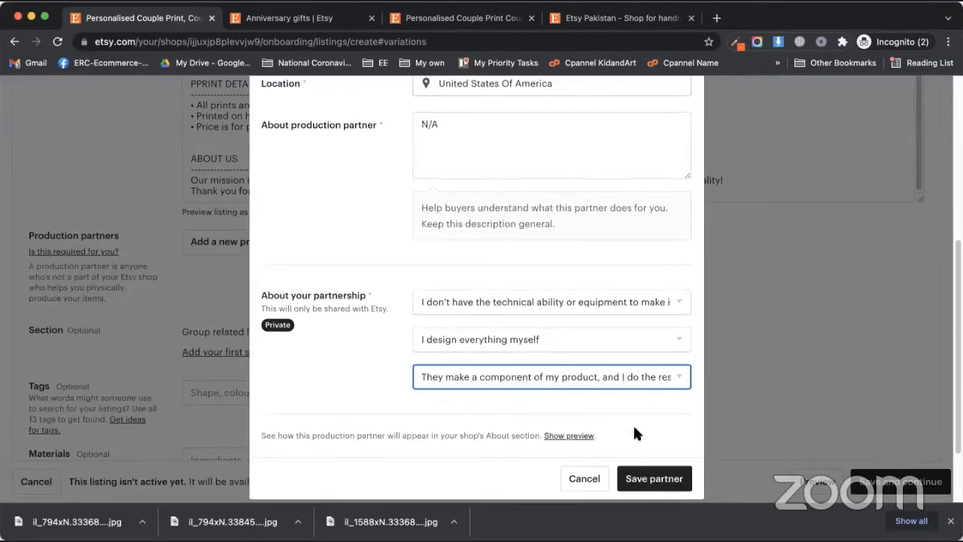
left_click(638, 477)
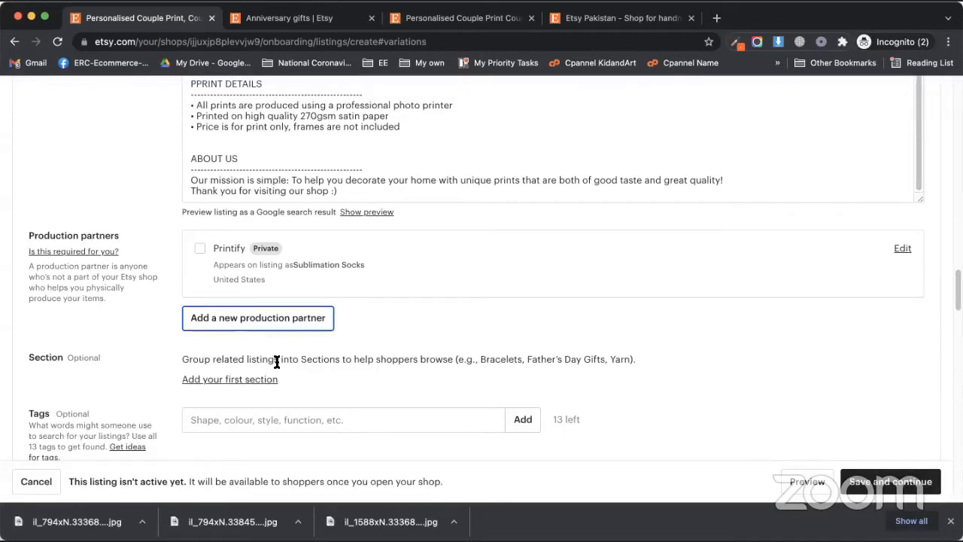
Step: Tick Printify under Production partners as this listing's partner
left_click(201, 249)
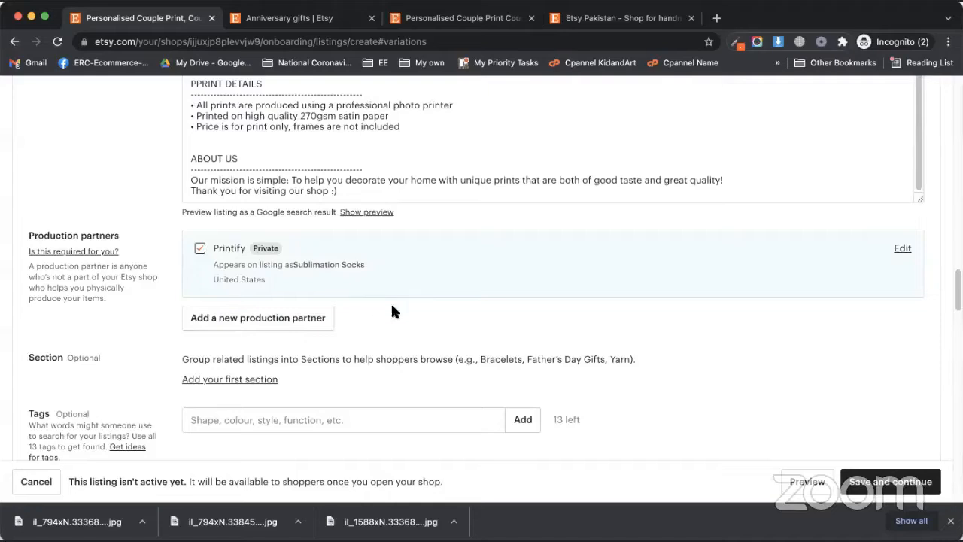
scroll(421, 305, "down", 2)
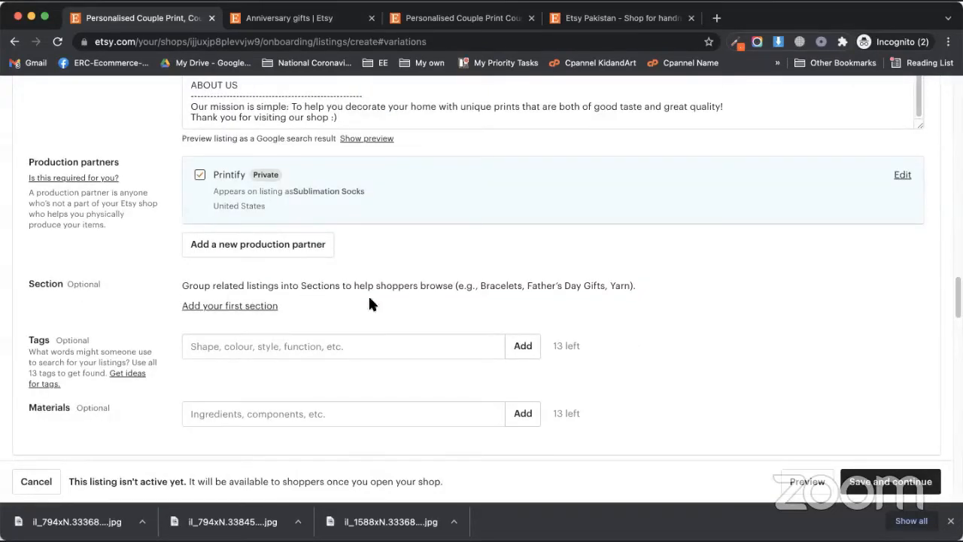
scroll(262, 333, "down", 2)
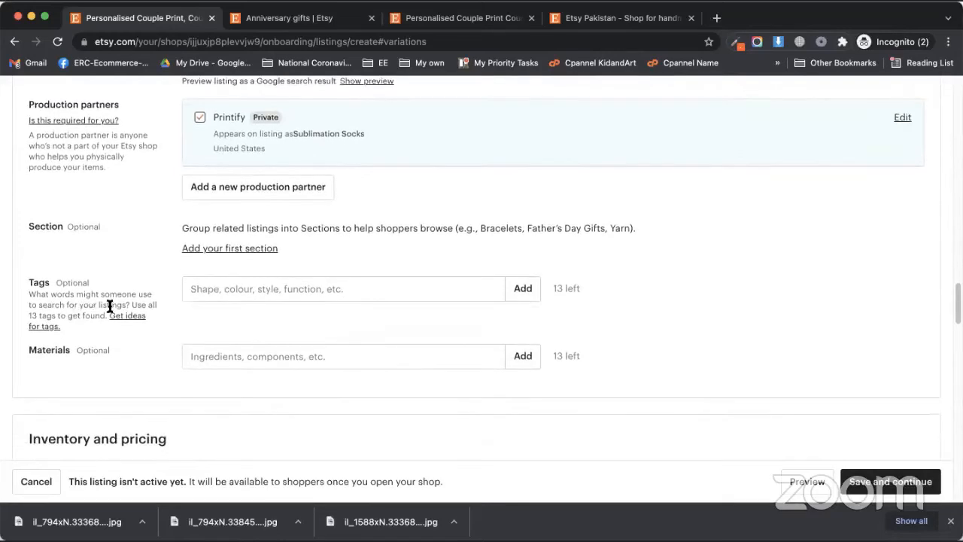
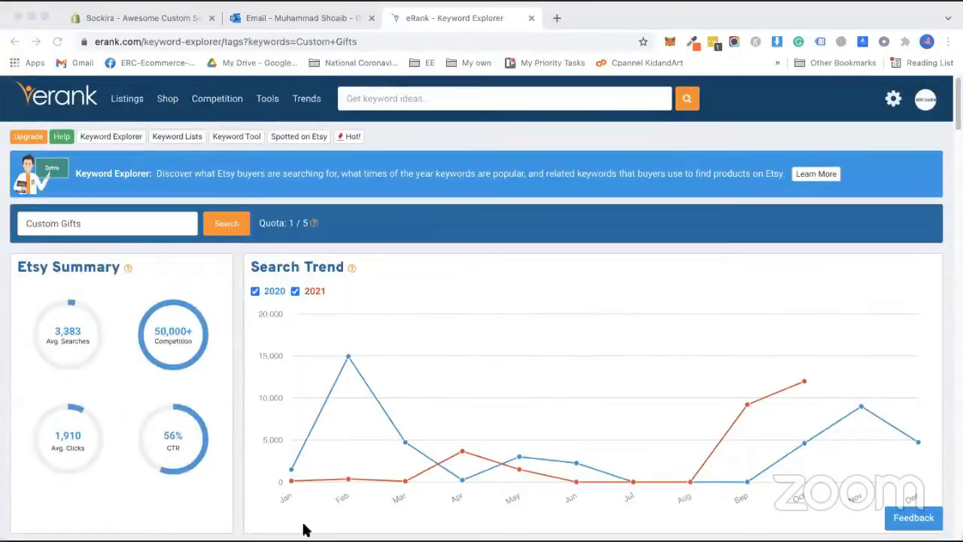
Step: Copy the related keyword 'custom photo gifts' from eRank's Custom Gifts Related Searches
left_click(329, 333)
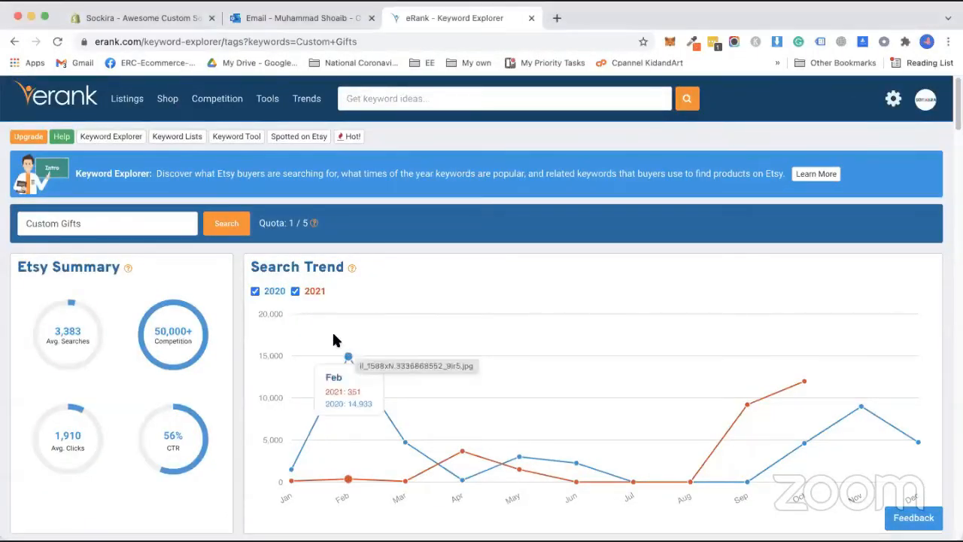
scroll(326, 324, "down", 10)
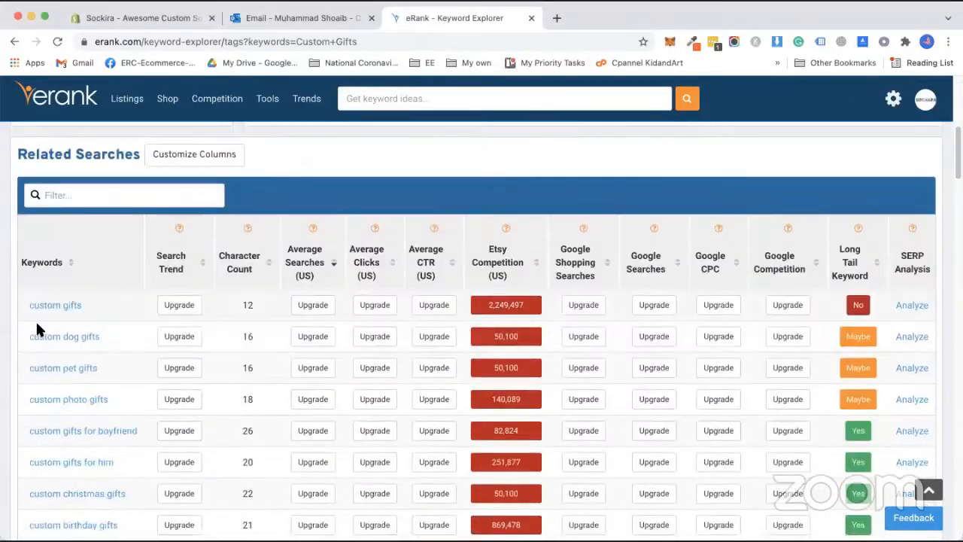
scroll(140, 332, "down", 1)
scroll(105, 339, "down", 1)
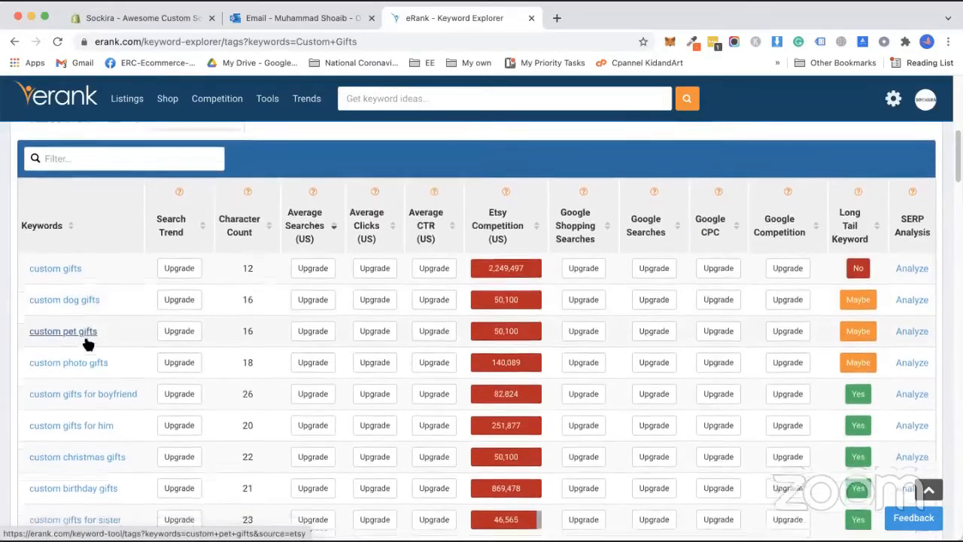
scroll(104, 349, "down", 2)
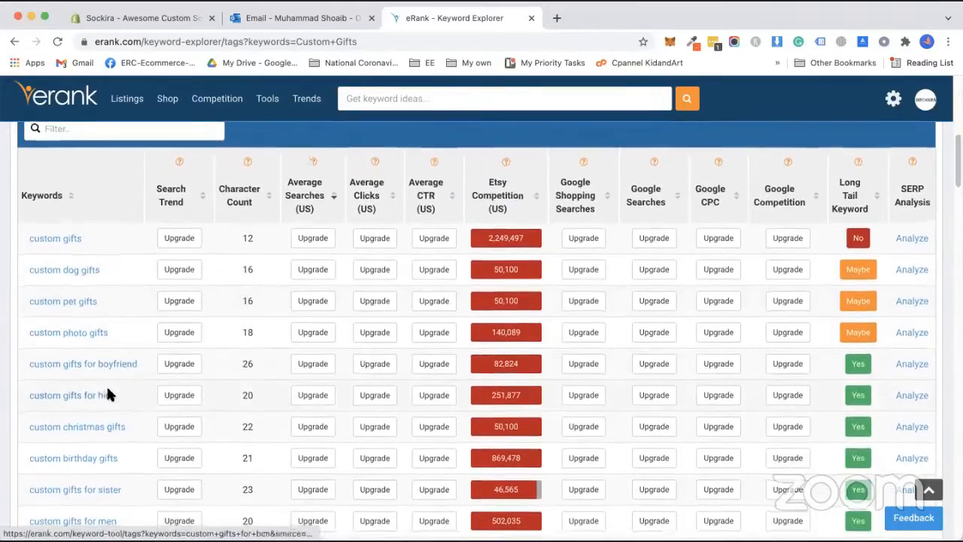
left_click_drag(108, 314, 25, 316)
key("super+c")
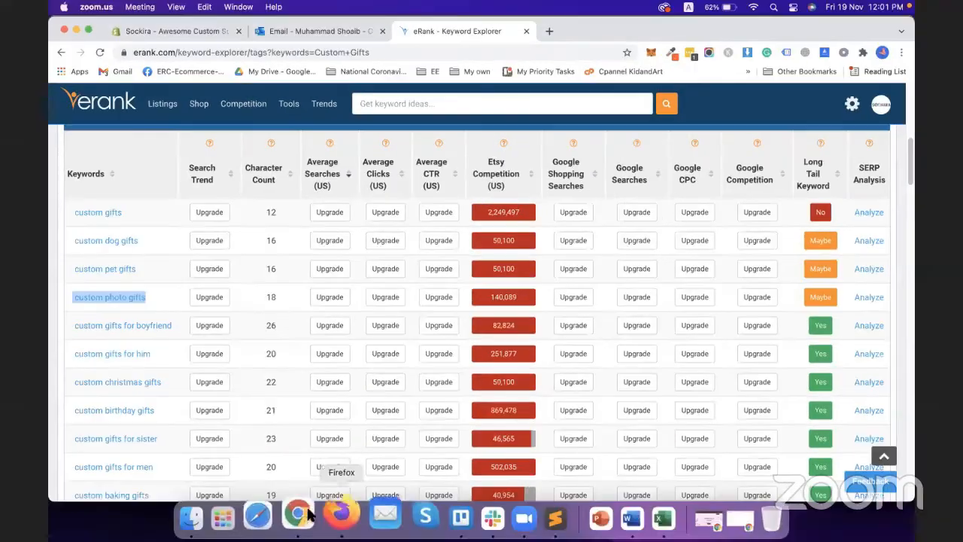
right_click(310, 514)
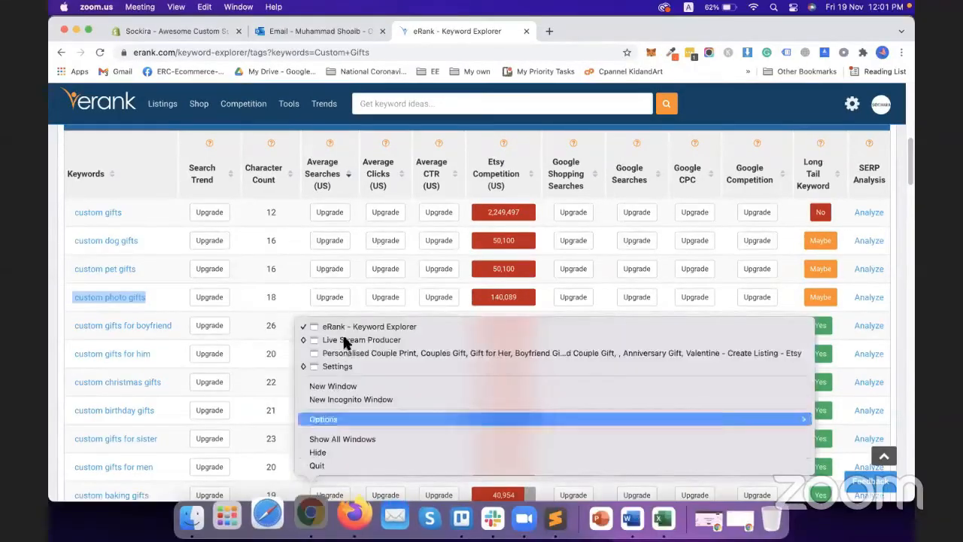
Step: Paste 'custom photo gifts' into the Etsy listing's Tags field and add it
left_click(331, 353)
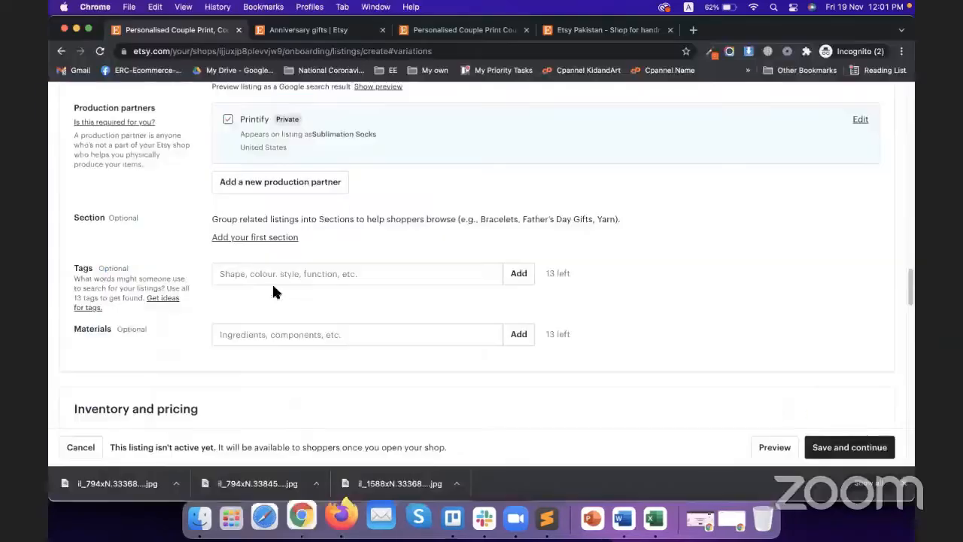
left_click(276, 274)
key("super+v")
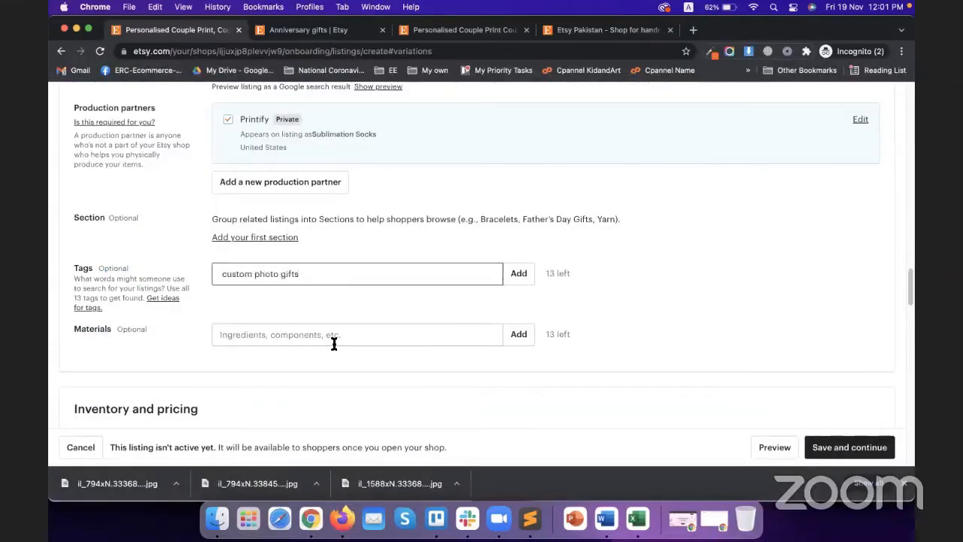
left_click(519, 276)
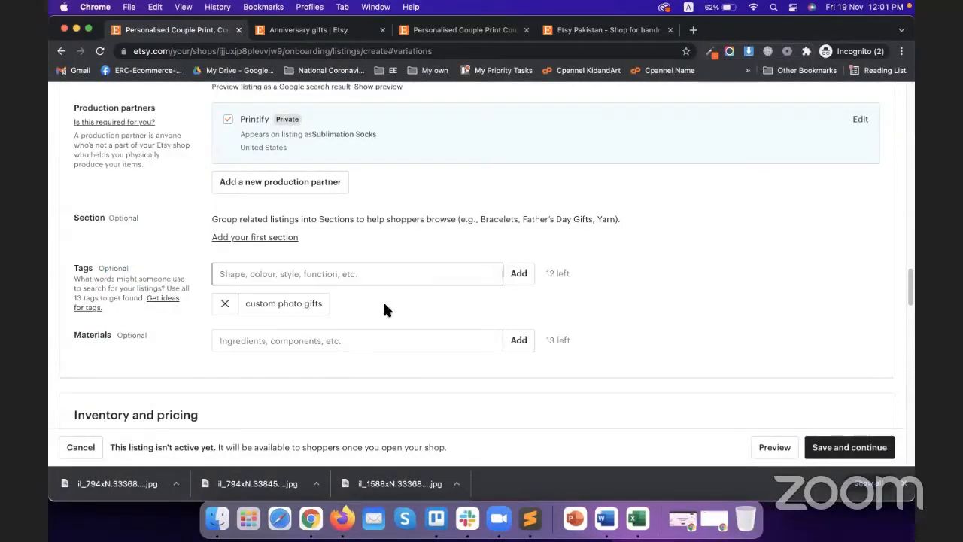
left_click(385, 305)
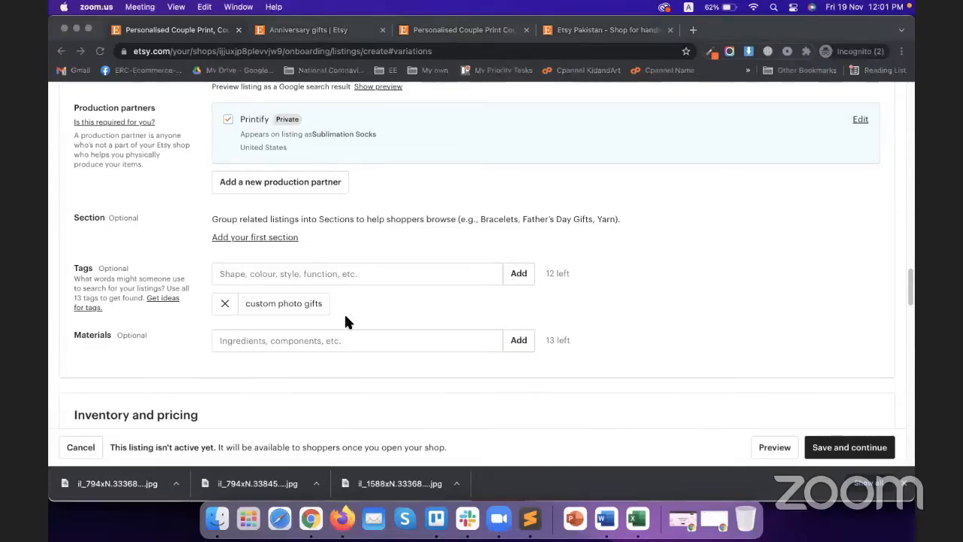
Step: Check the eRank keyword window, then return to the listing's Title field
right_click(311, 518)
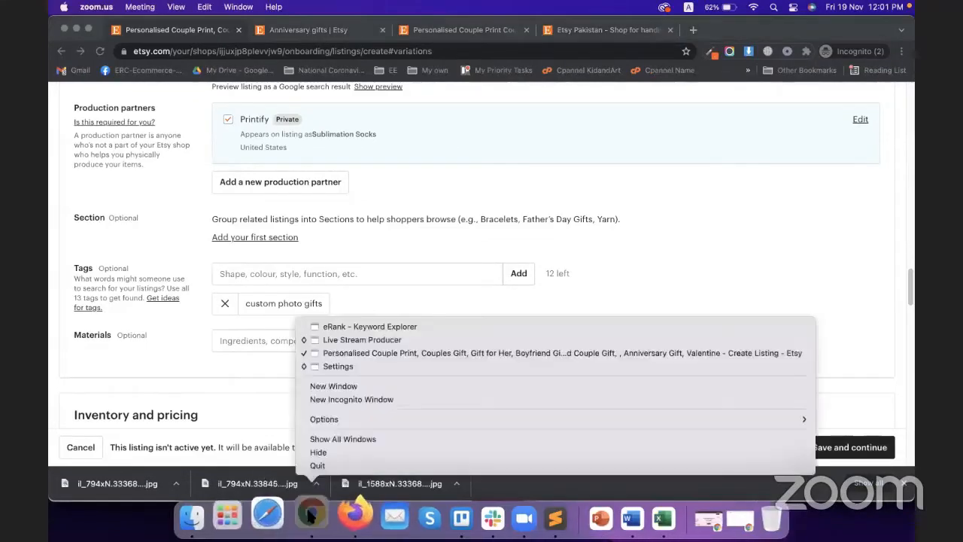
left_click(342, 328)
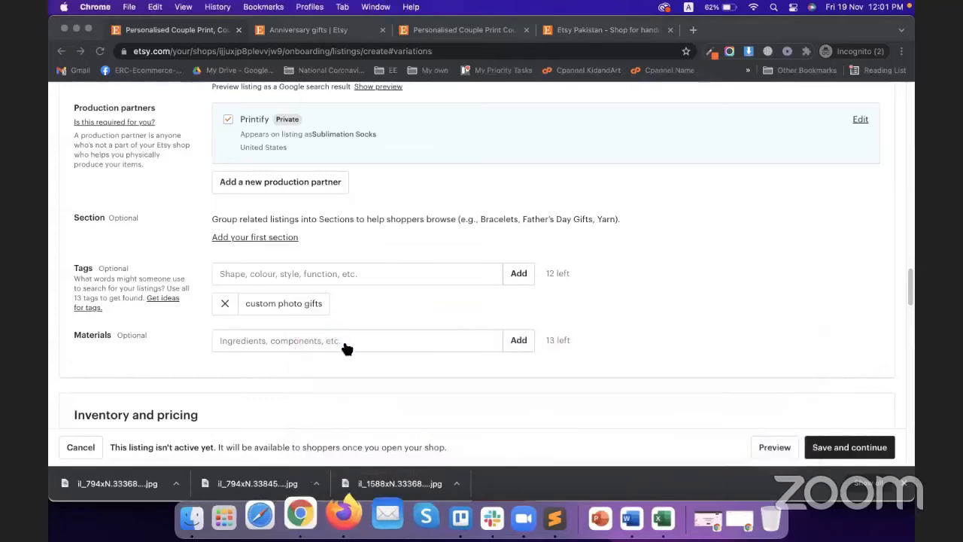
right_click(311, 518)
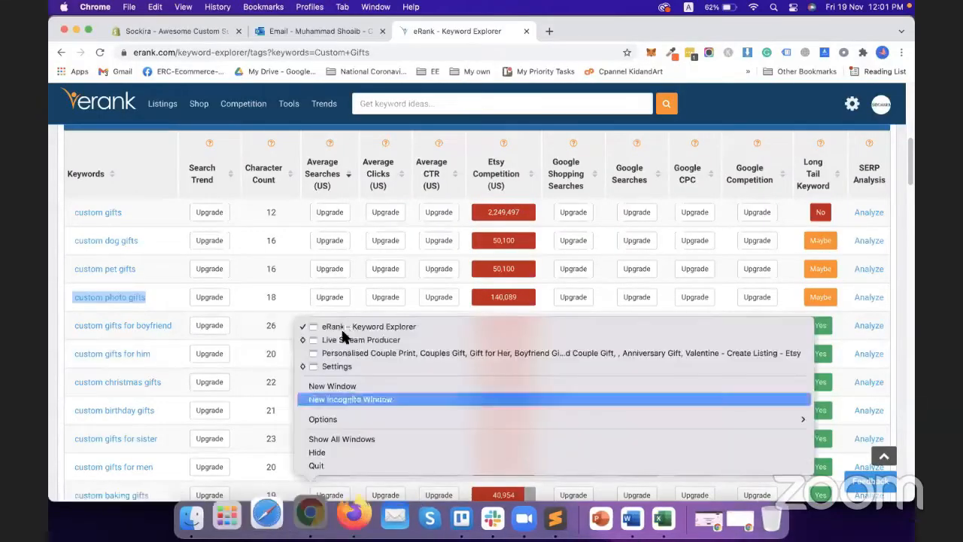
left_click(361, 352)
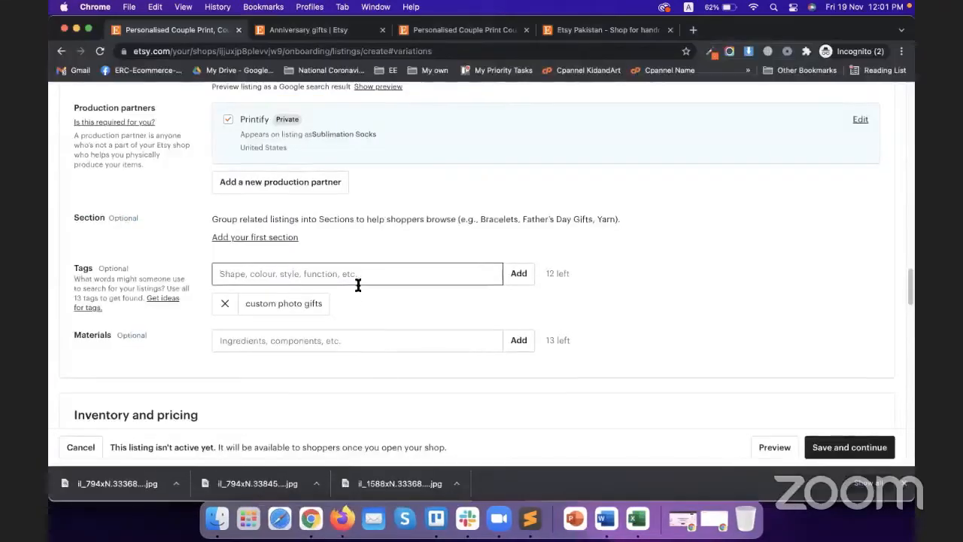
scroll(359, 286, "up", 5)
scroll(207, 309, "up", 15)
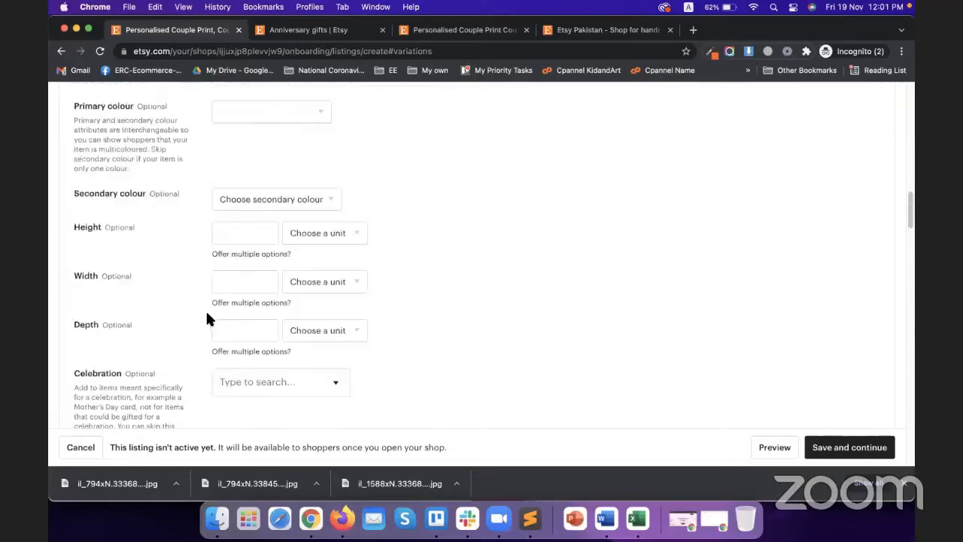
scroll(226, 290, "up", 10)
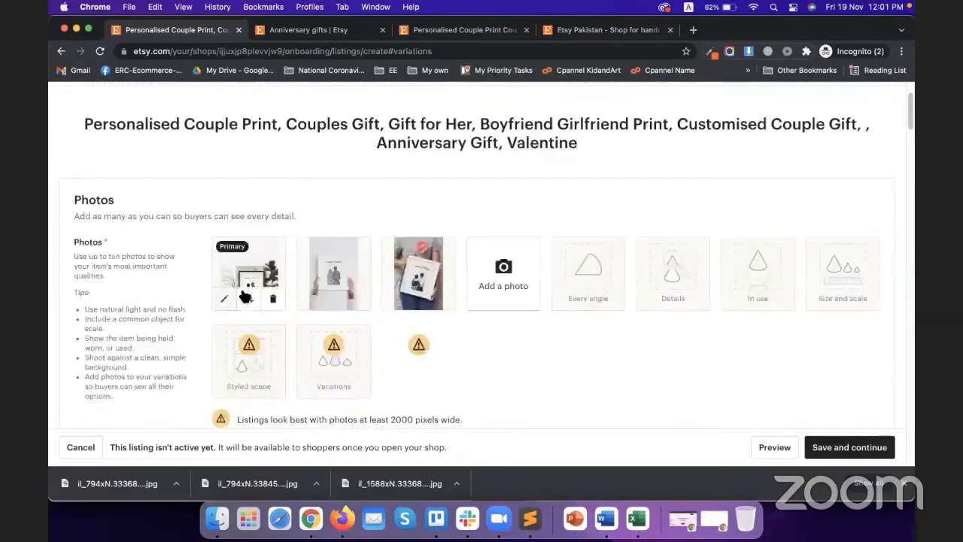
scroll(252, 280, "down", 10)
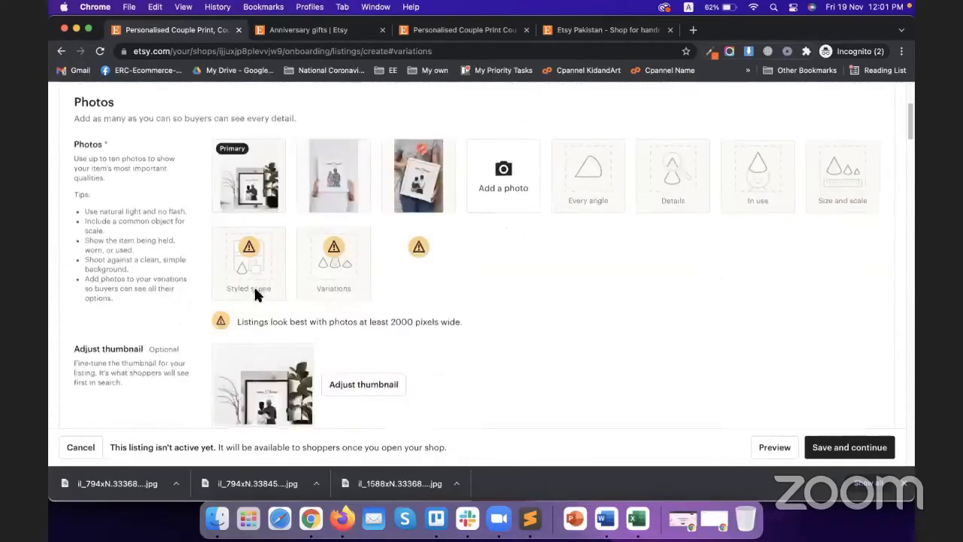
scroll(300, 301, "down", 3)
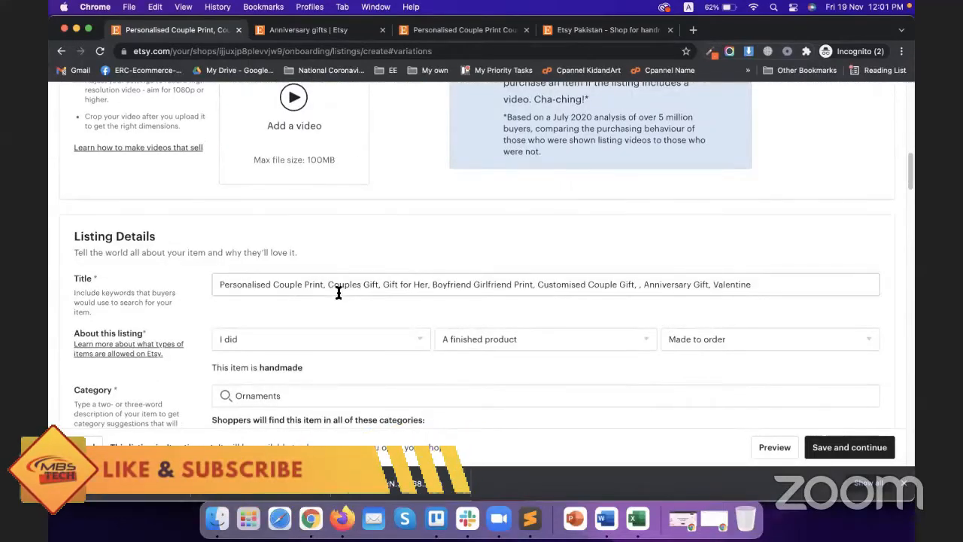
Step: Select the title phrases from 'Couples Gift' through 'Customised Couple Gift' to reuse as tags
double_click(271, 281)
left_click(279, 282)
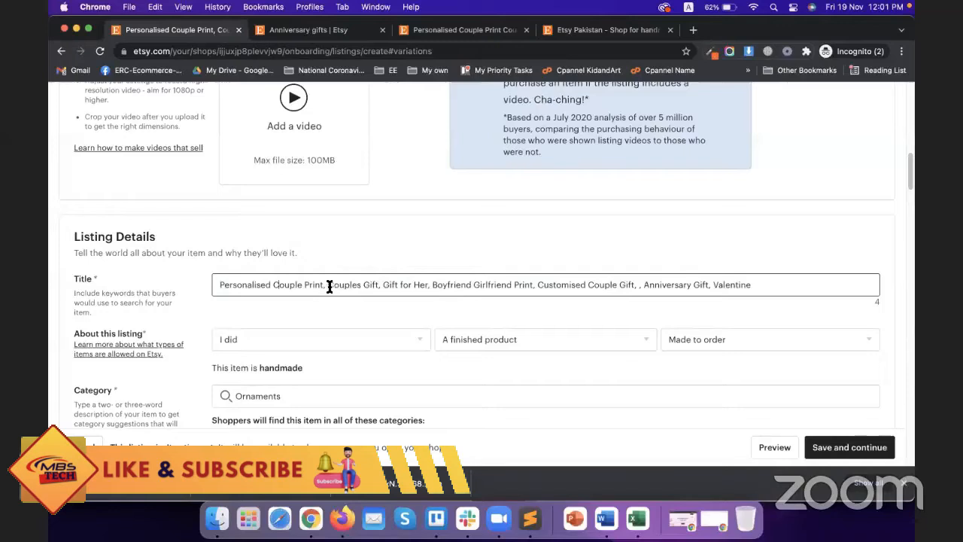
left_click_drag(329, 286, 379, 289)
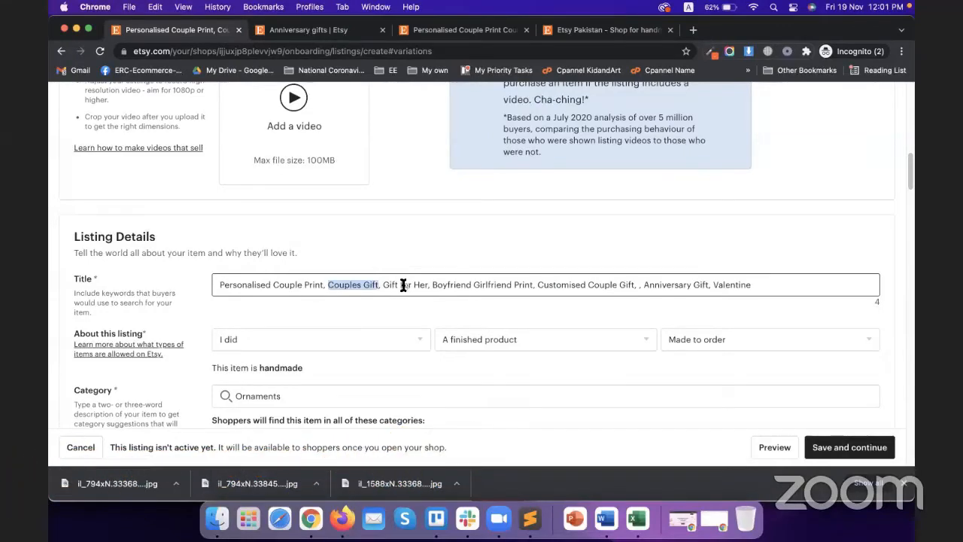
left_click(404, 286)
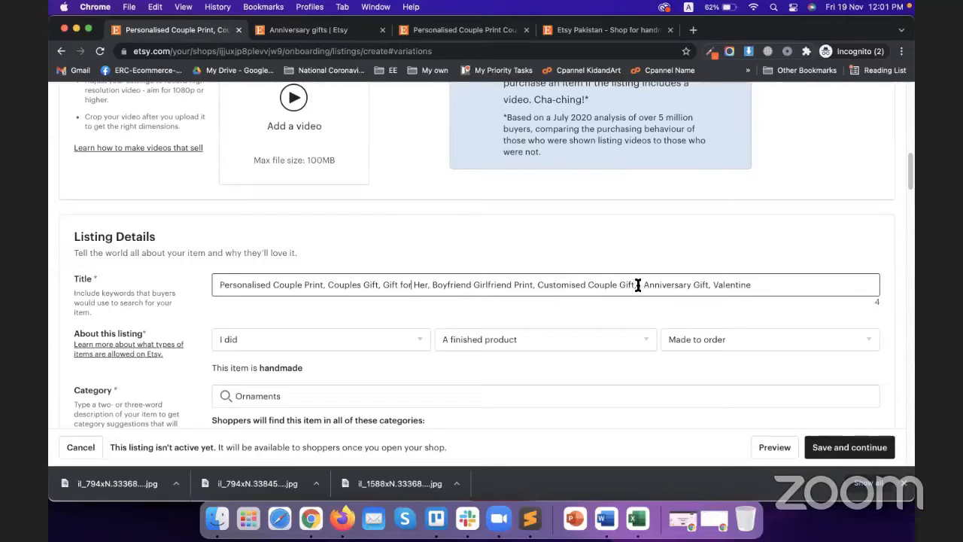
left_click_drag(634, 286, 330, 286)
key("super+c")
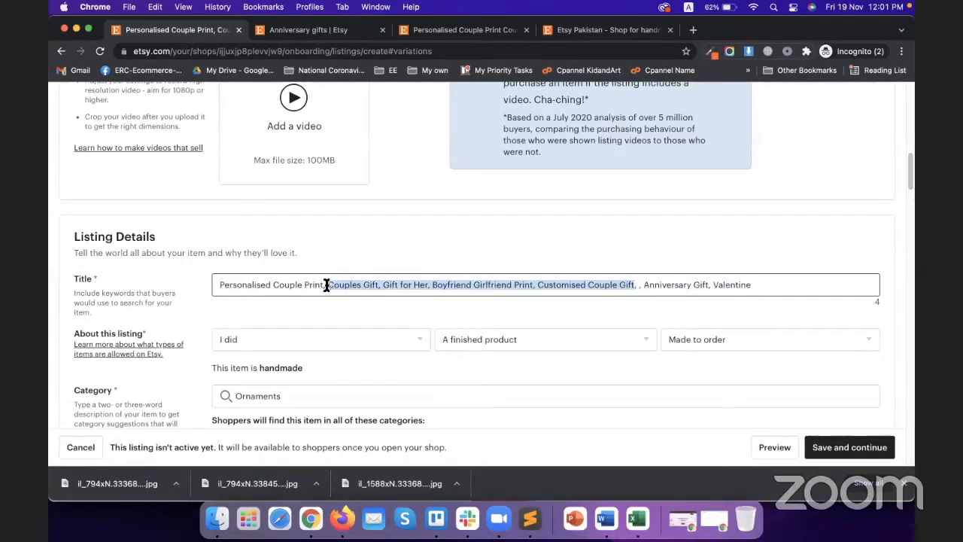
scroll(374, 323, "down", 20)
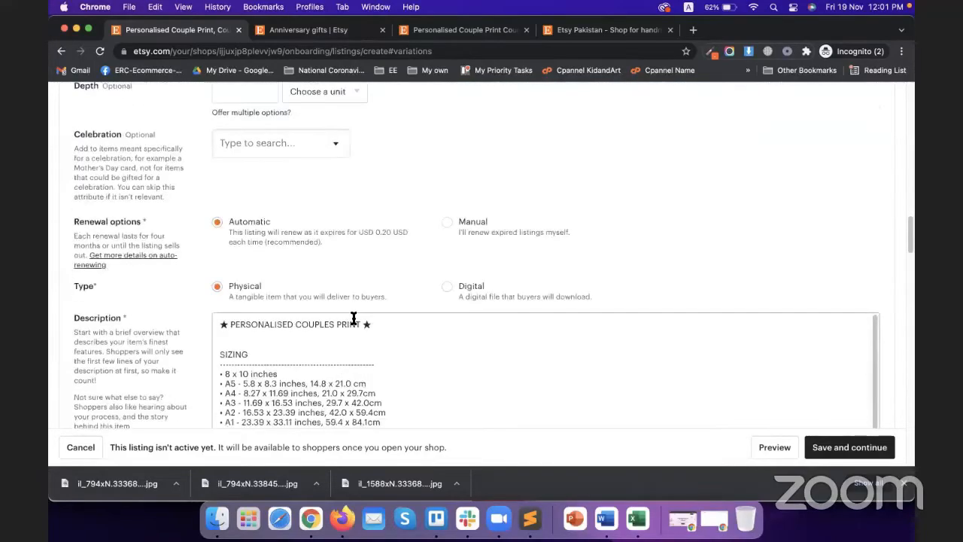
scroll(277, 319, "down", 15)
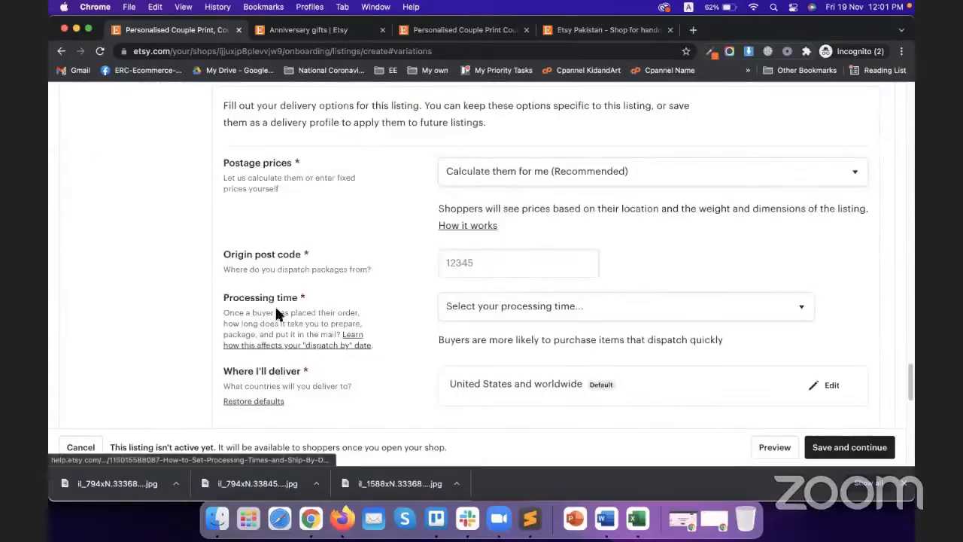
scroll(210, 302, "up", 20)
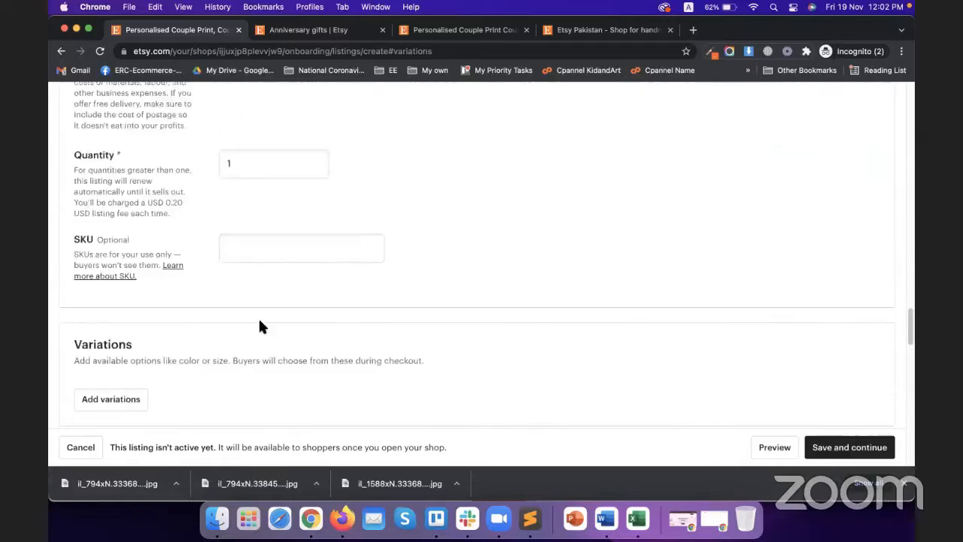
scroll(301, 216, "up", 1)
Step: Add tags Couples Gift, Gift for Her and Custom Couple Gift, dropping 'Boyfriend Girlfriend Print'
left_click(302, 202)
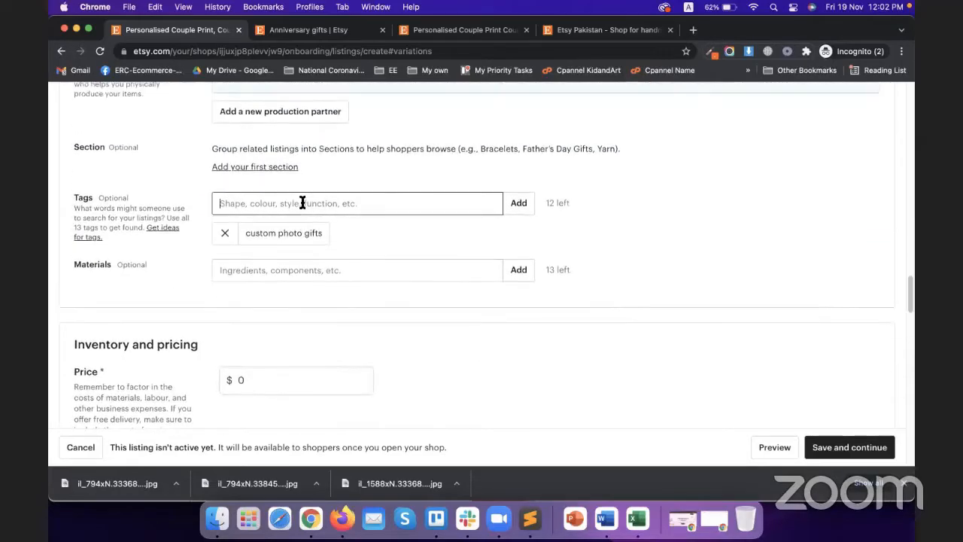
key("super+v")
left_click(518, 206)
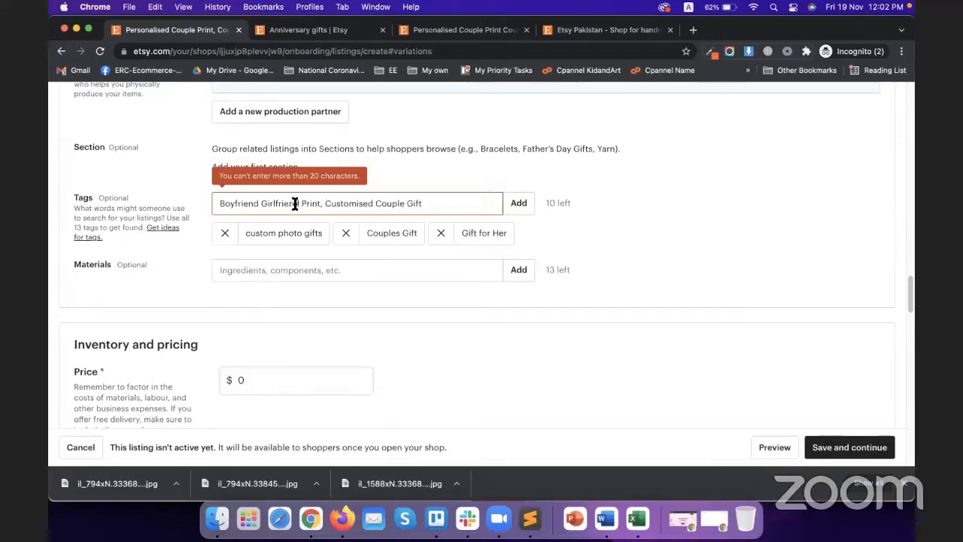
left_click_drag(325, 205, 216, 205)
key("BackSpace")
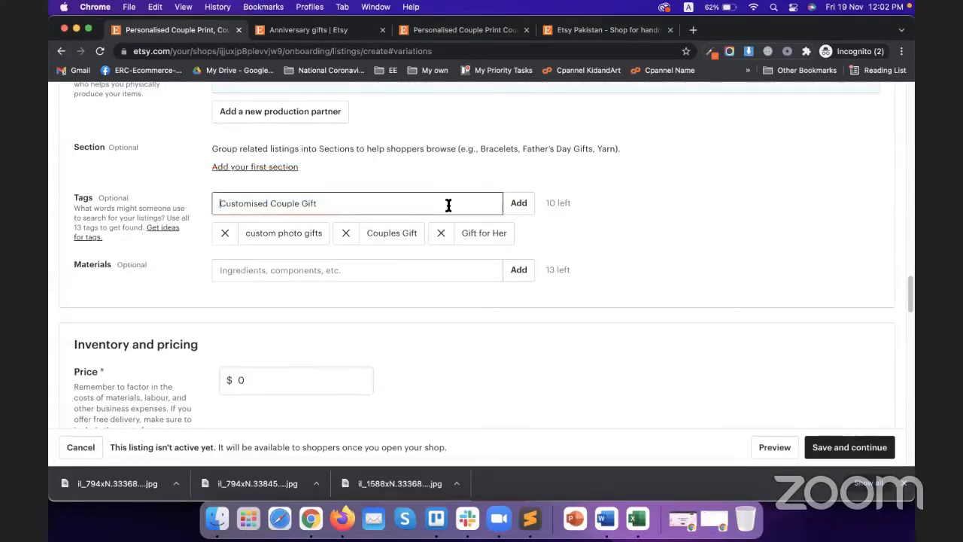
left_click(513, 205)
left_click(268, 203)
key("BackSpace")
key("BackSpace")
key("BackSpace")
key("BackSpace")
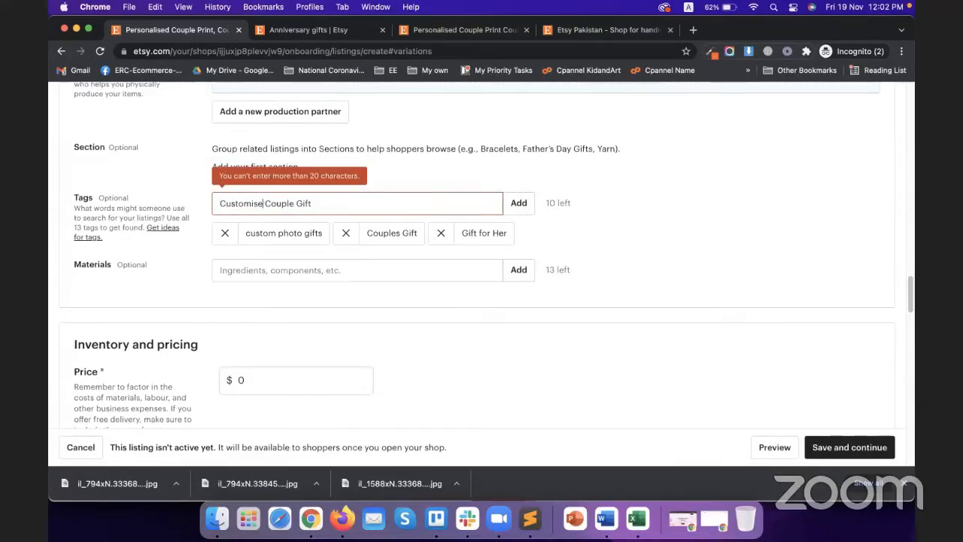
key("Return")
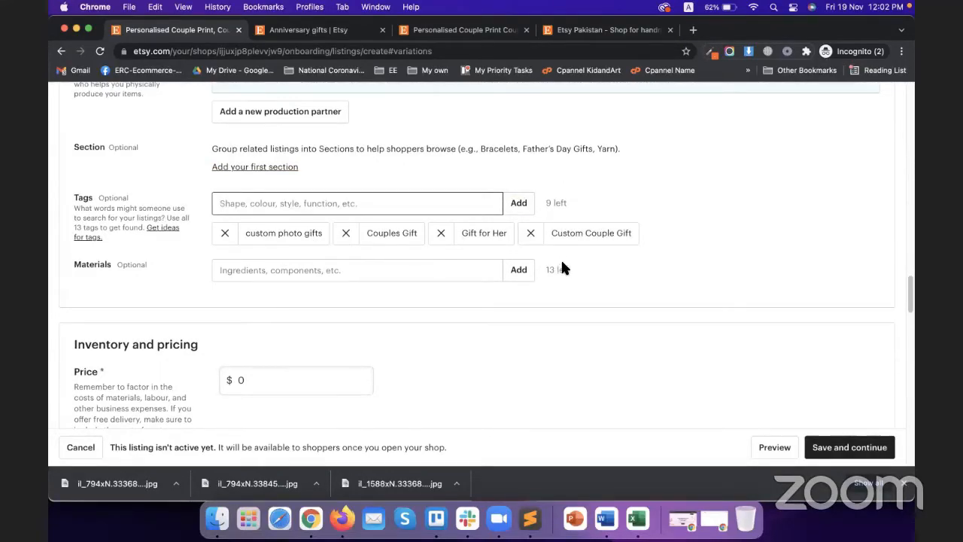
left_click(458, 268)
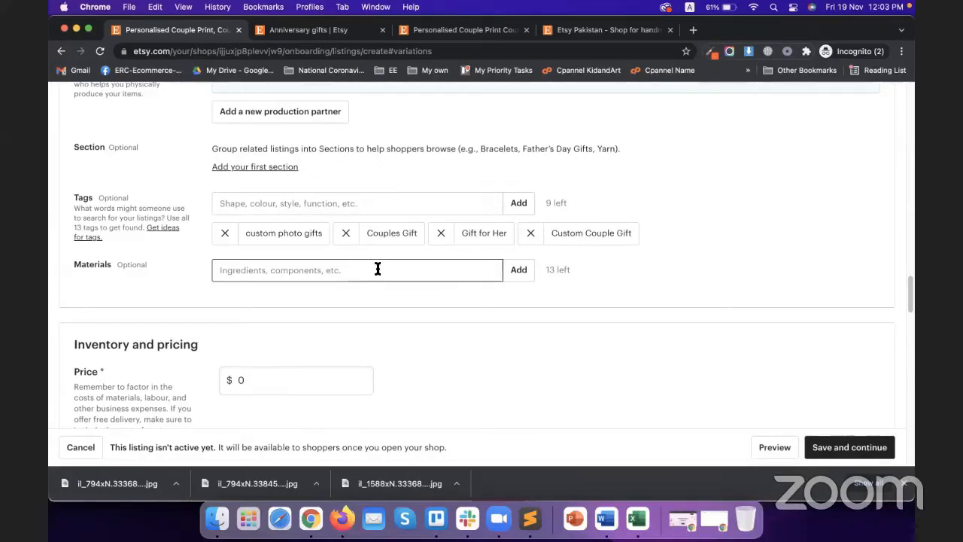
Step: Scroll the listing form to review the four added tags
scroll(418, 218, "up", 3)
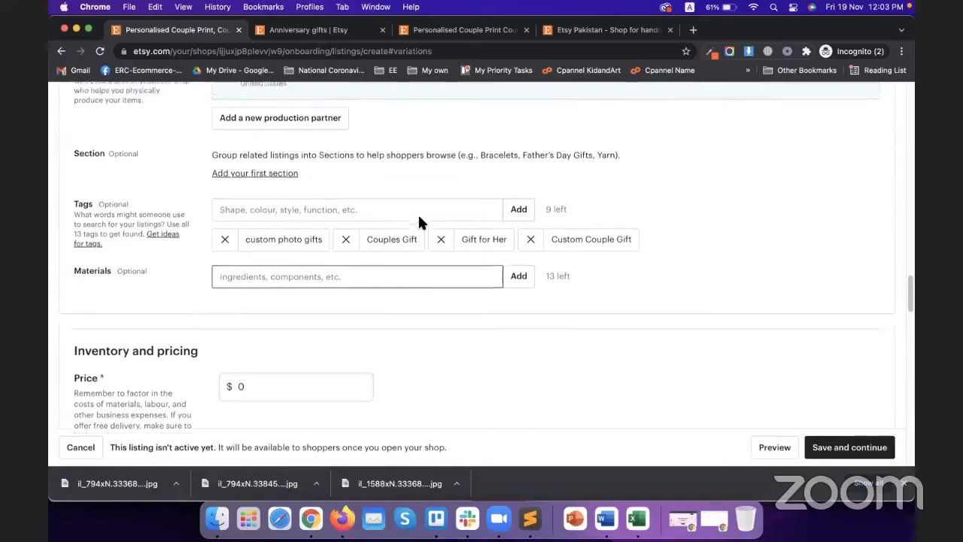
scroll(405, 280, "down", 5)
Step: Copy '270 gsm satin paper' from the competitor couple print listing's Highlights
left_click(324, 31)
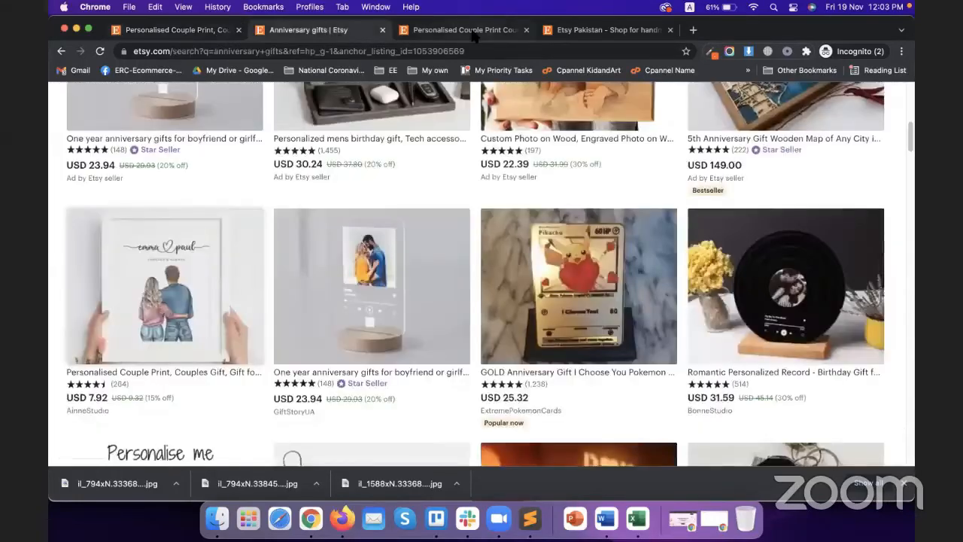
left_click(471, 32)
left_click(585, 344)
scroll(746, 129, "up", 6)
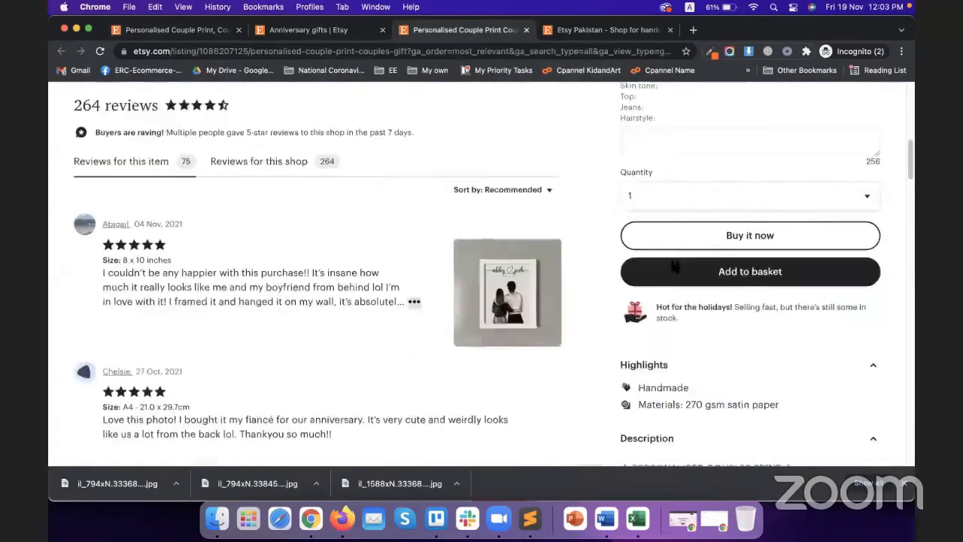
scroll(747, 130, "down", 3)
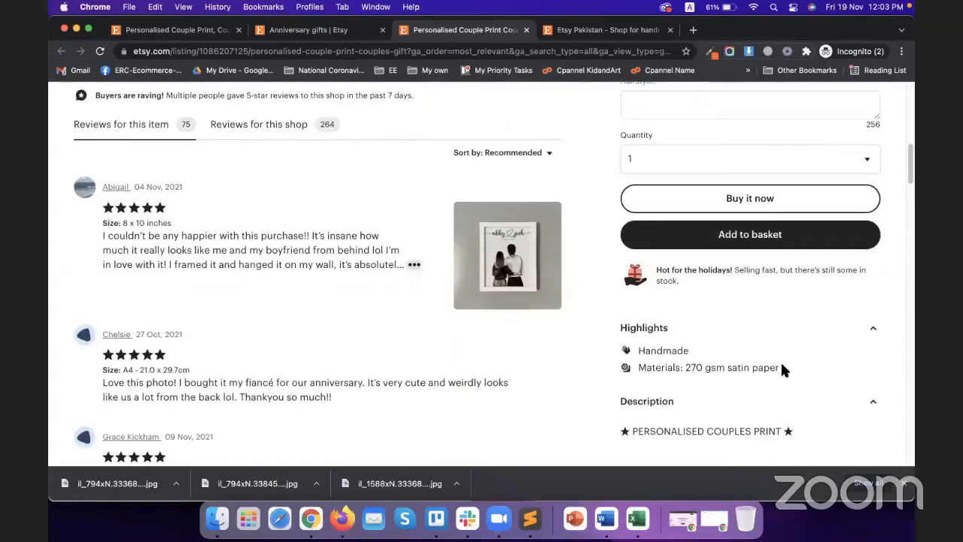
left_click_drag(777, 368, 685, 369)
key("super+c")
Step: Add '270 gsm satin paper' to the new listing's Materials
left_click(307, 31)
left_click(188, 31)
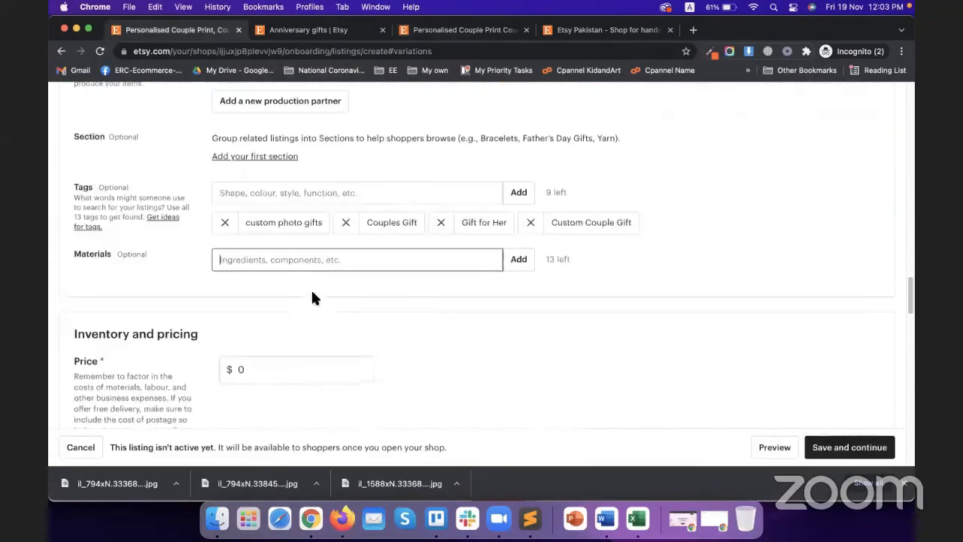
key("super+v")
left_click(518, 262)
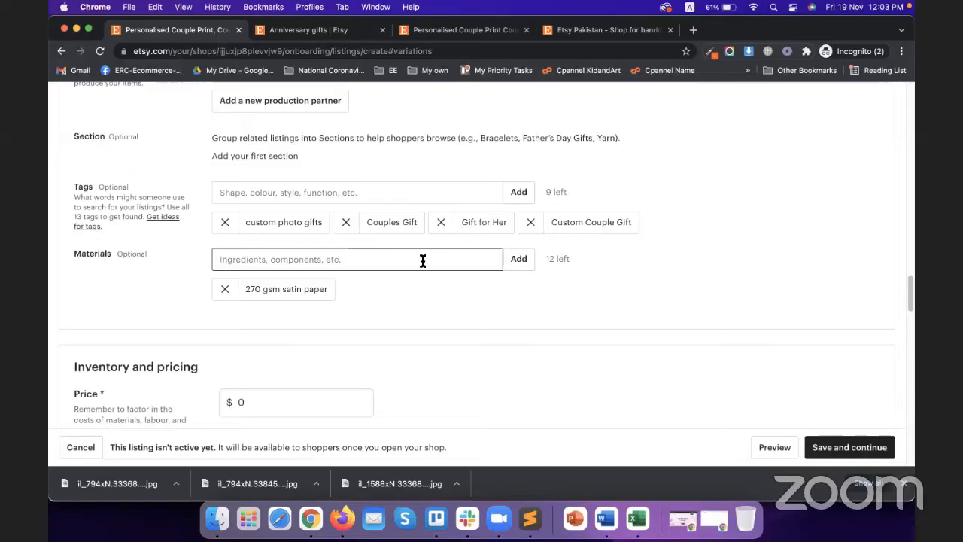
scroll(163, 286, "down", 5)
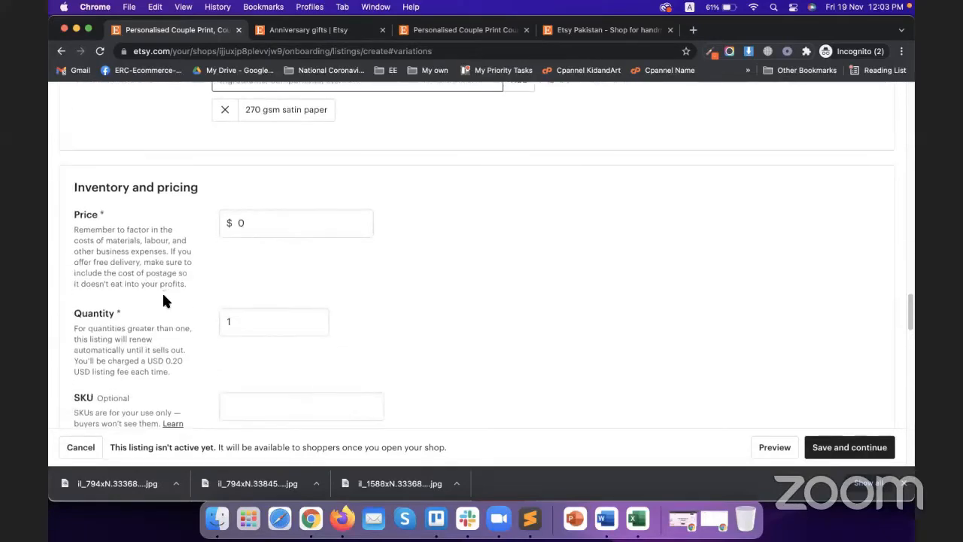
Step: Set the listing price to $49.99
left_click(276, 226)
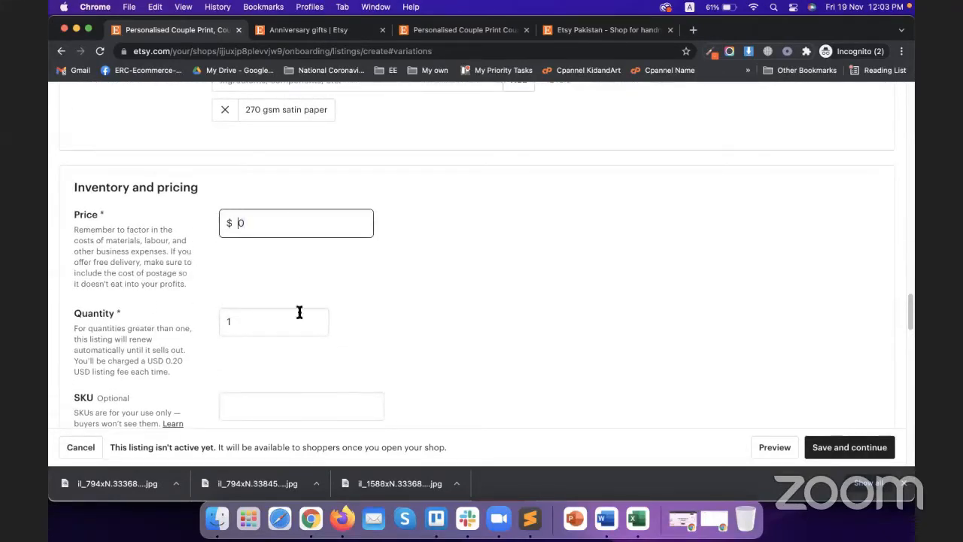
double_click(276, 228)
type("49.99")
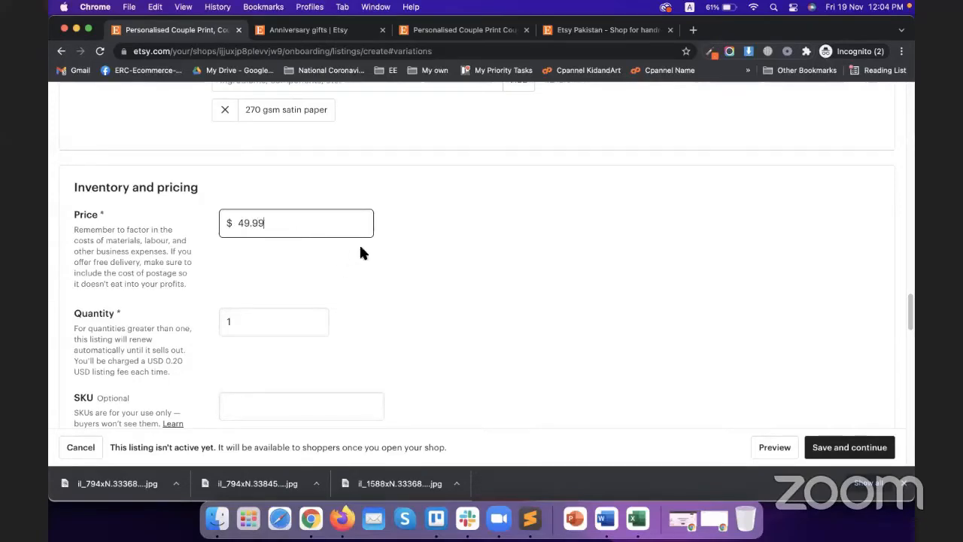
left_click(398, 305)
scroll(398, 310, "down", 3)
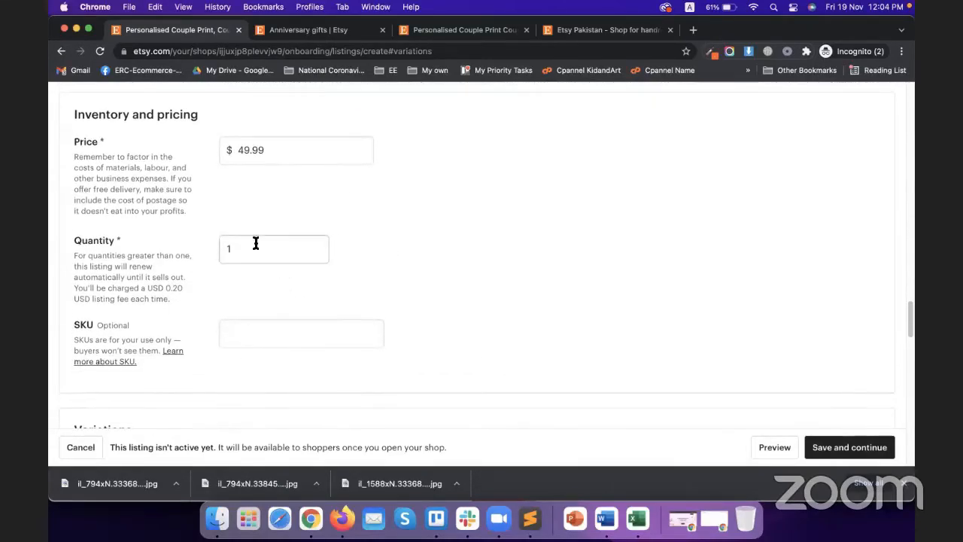
Step: Set the quantity to 200, leaving SKU blank
left_click(256, 243)
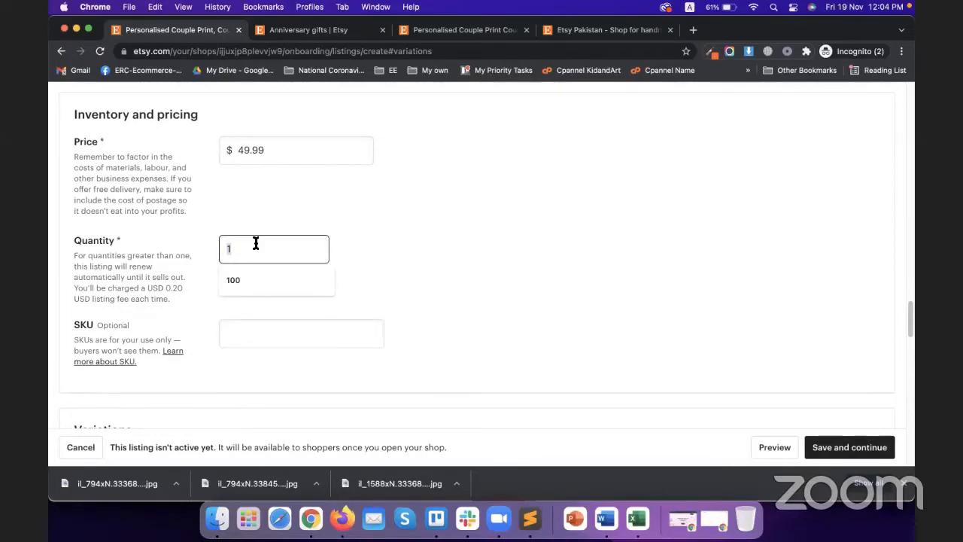
type("200")
left_click(403, 272)
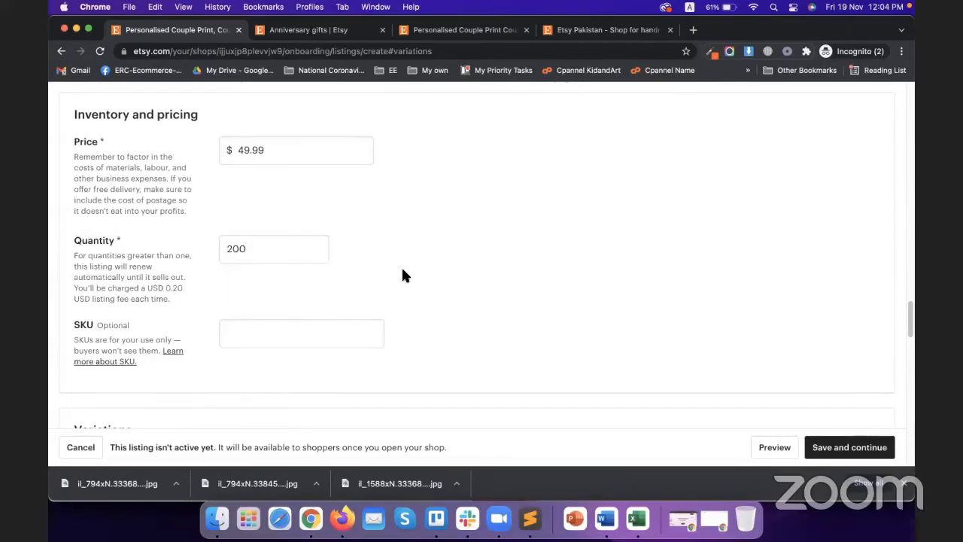
scroll(332, 312, "down", 1)
left_click(332, 312)
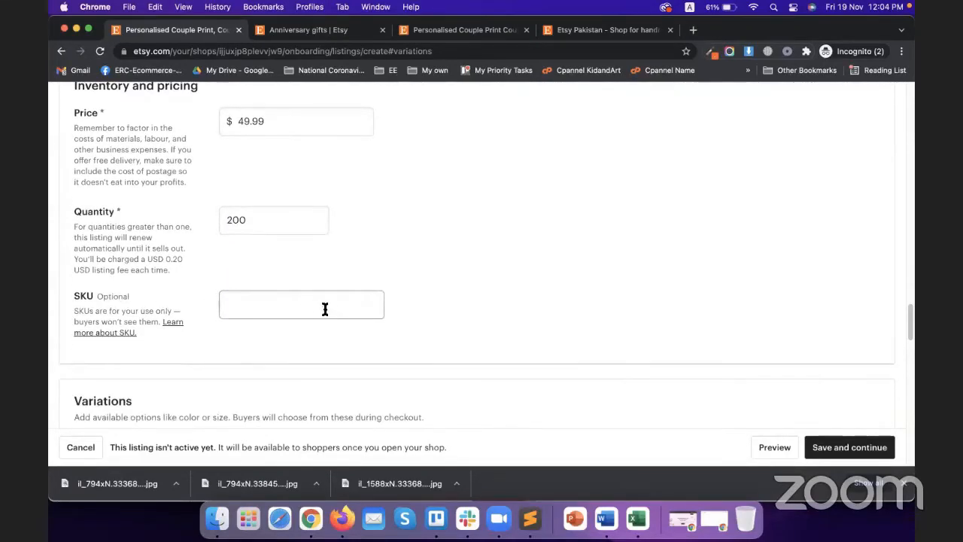
scroll(433, 313, "down", 4)
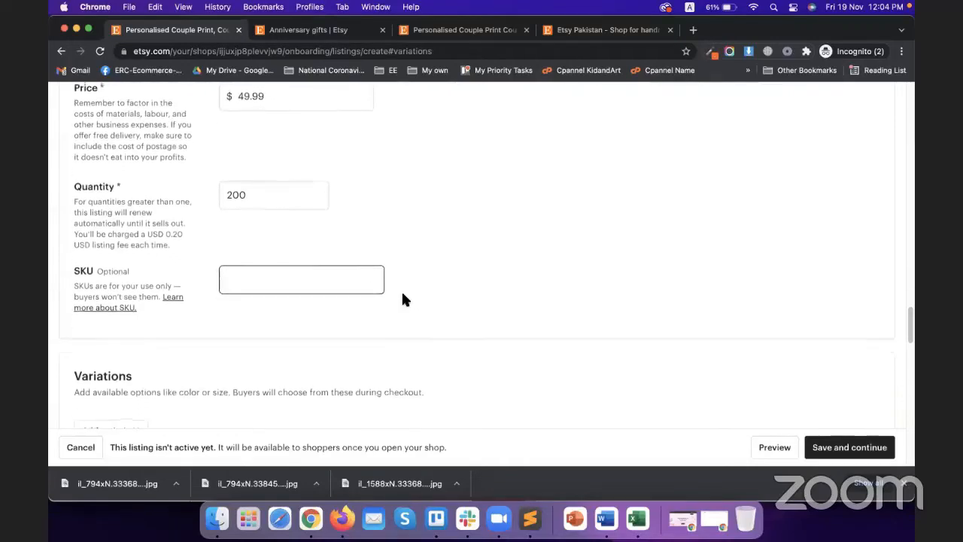
scroll(361, 289, "down", 3)
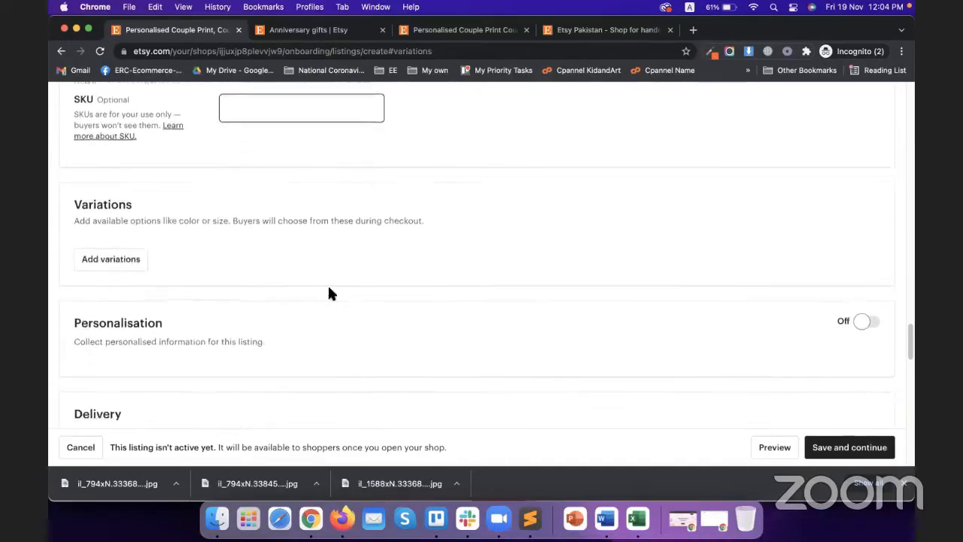
Step: Add a Size variation measured in Centimeters
left_click(132, 260)
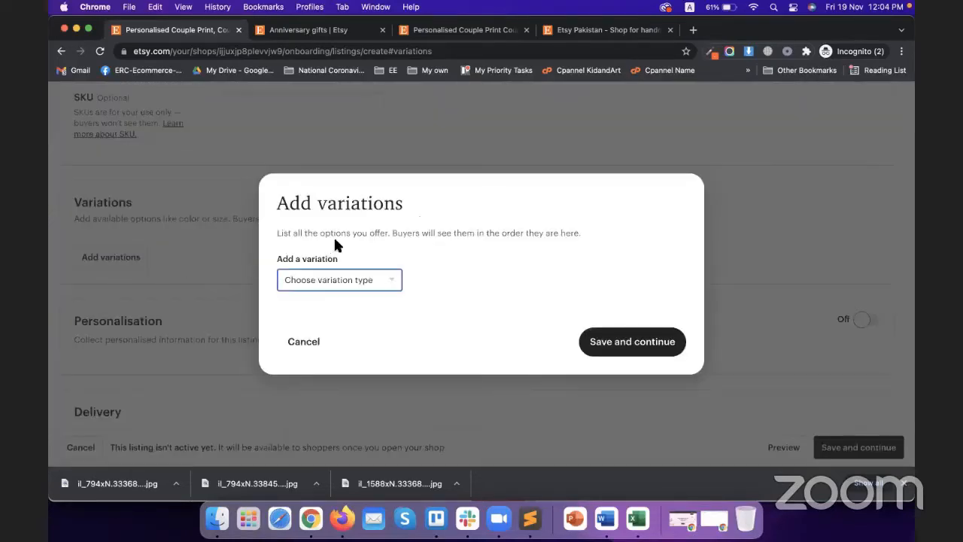
left_click(344, 279)
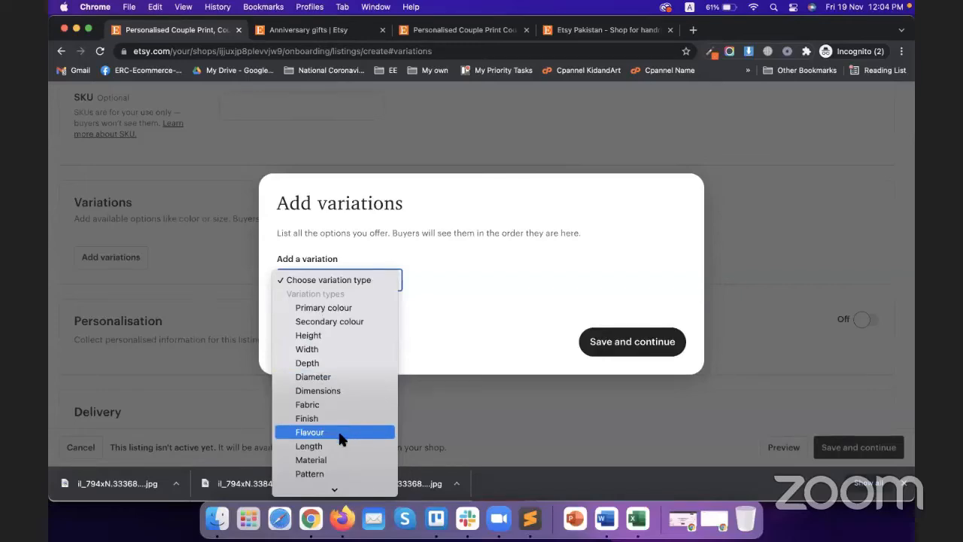
scroll(338, 430, "down", 3)
scroll(330, 412, "down", 3)
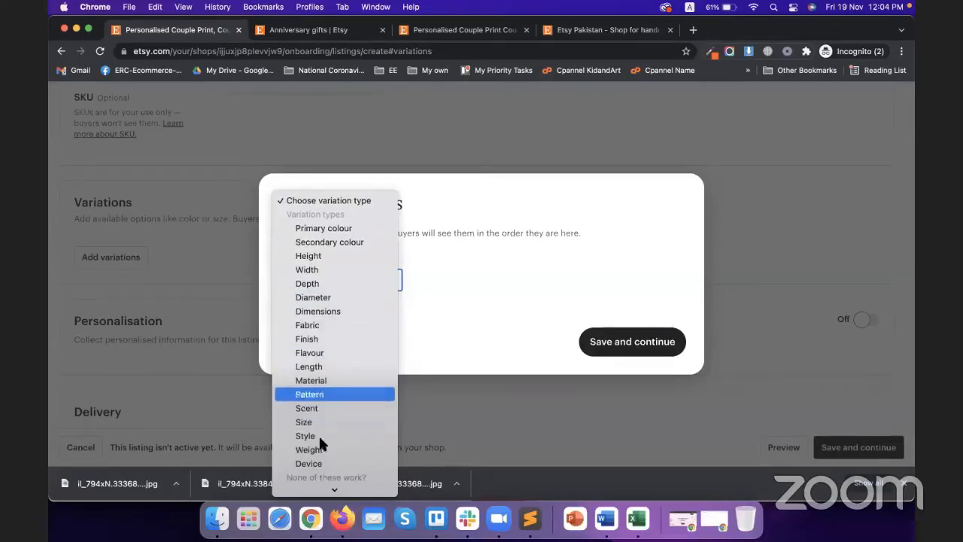
left_click(320, 420)
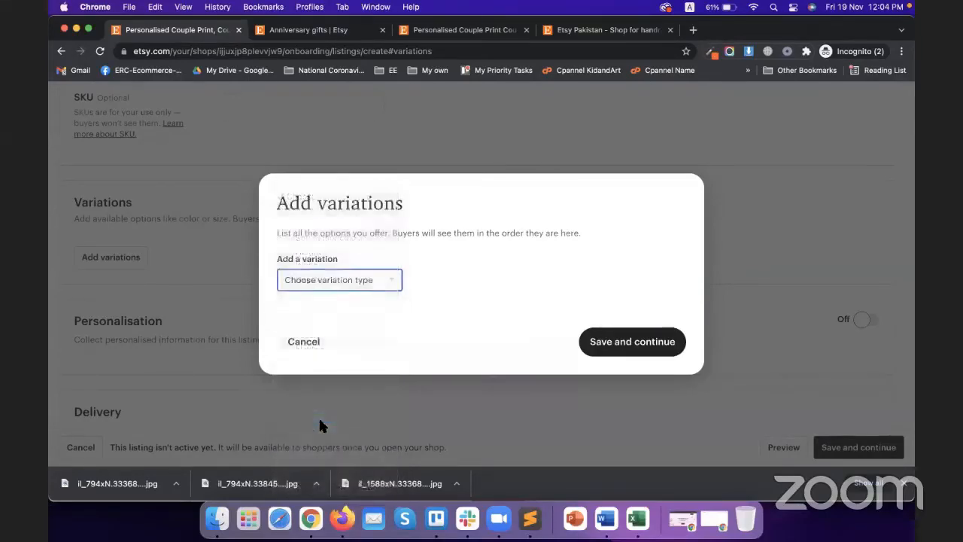
left_click(339, 228)
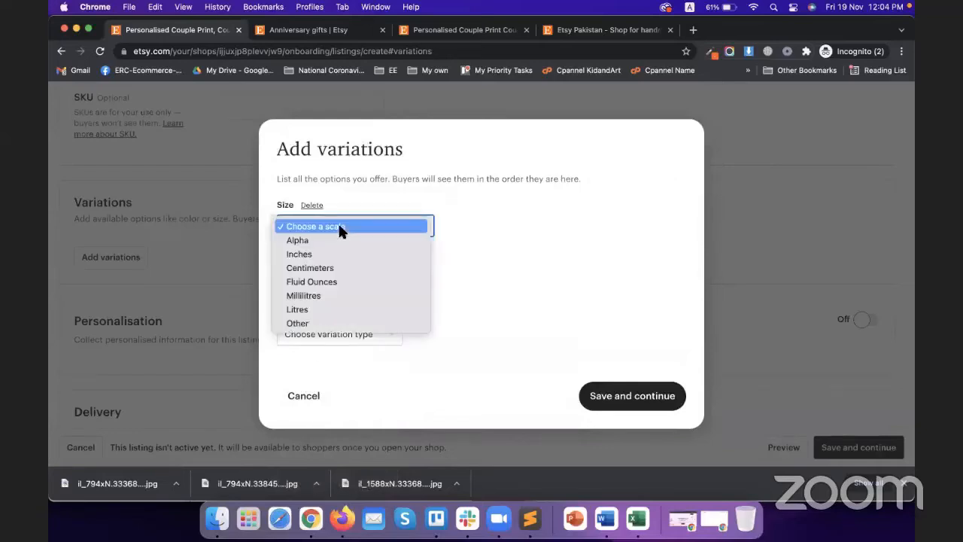
left_click(345, 270)
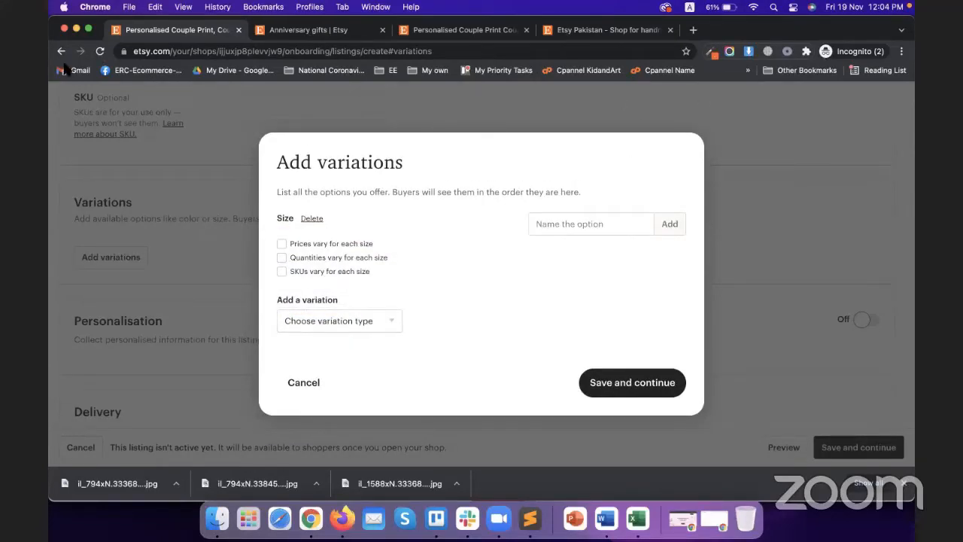
Step: Add size options A4, A5 and A6 and save the variation
left_click(547, 225)
left_click(520, 223)
left_click(561, 224)
type("A")
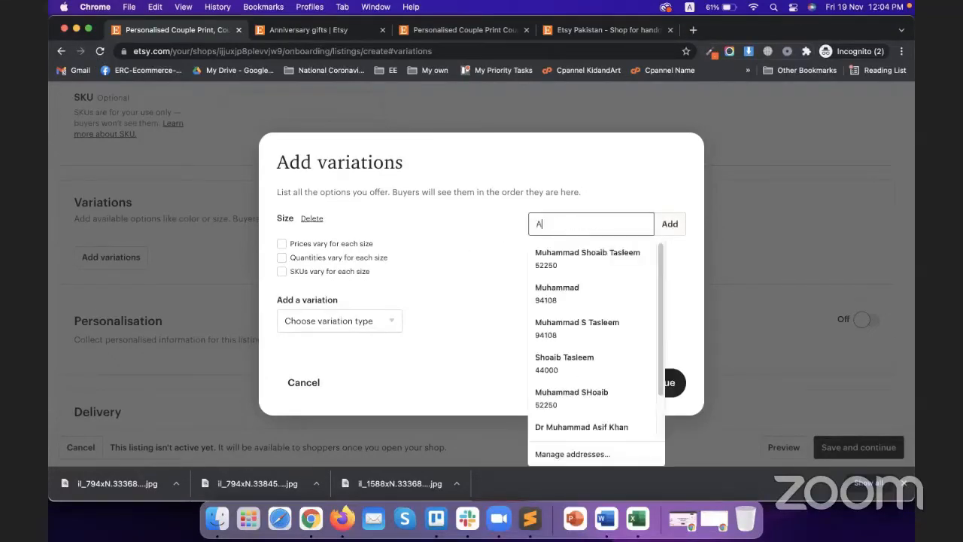
type("4")
left_click(670, 223)
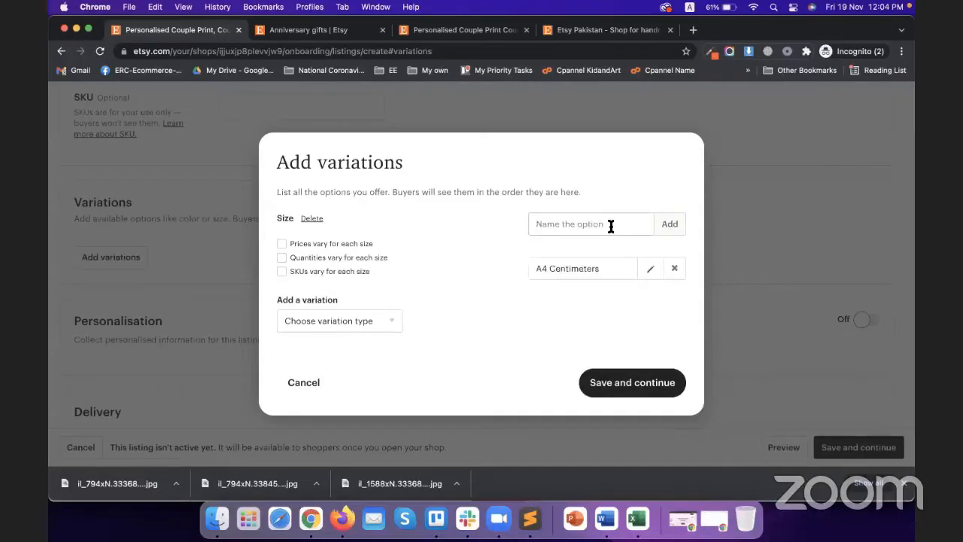
left_click(611, 226)
type("A5")
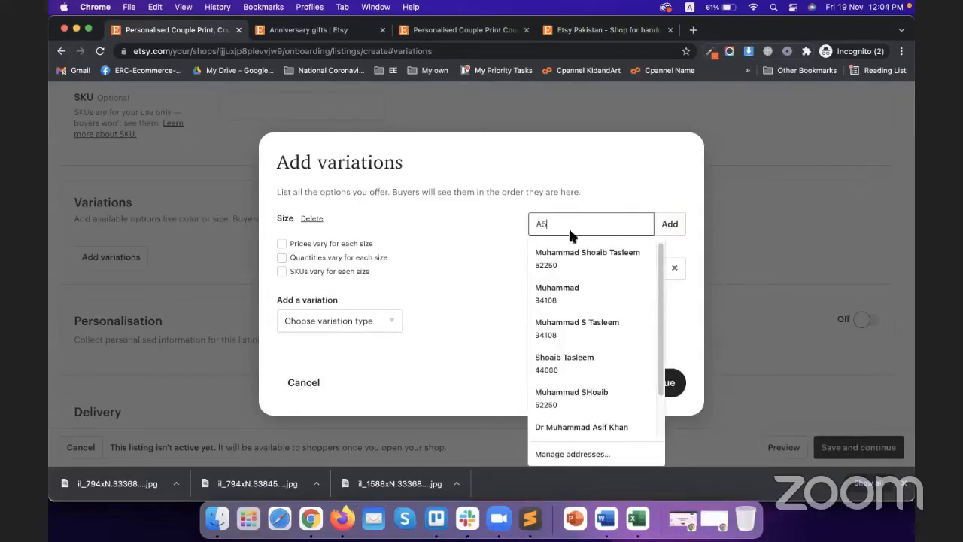
key("Return")
left_click(590, 212)
type("A")
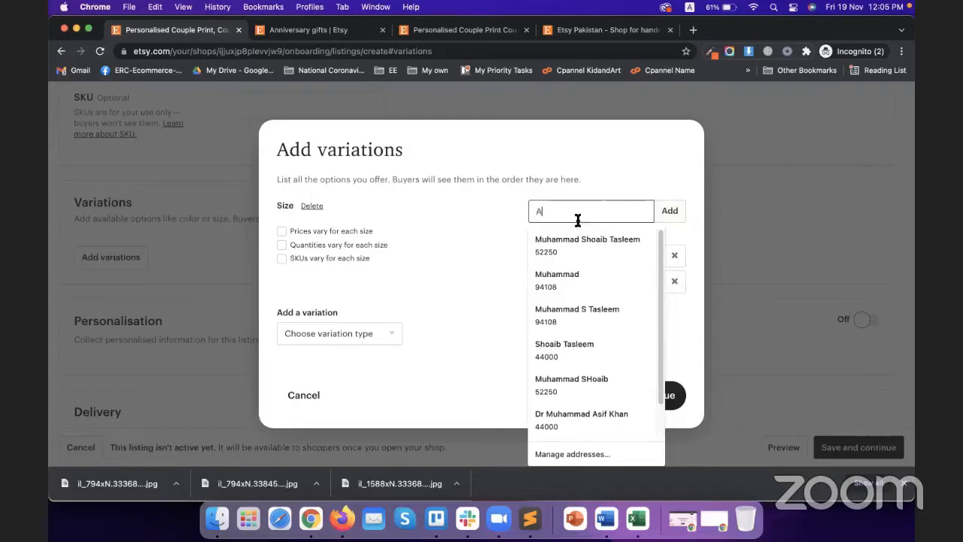
type("6")
left_click(669, 214)
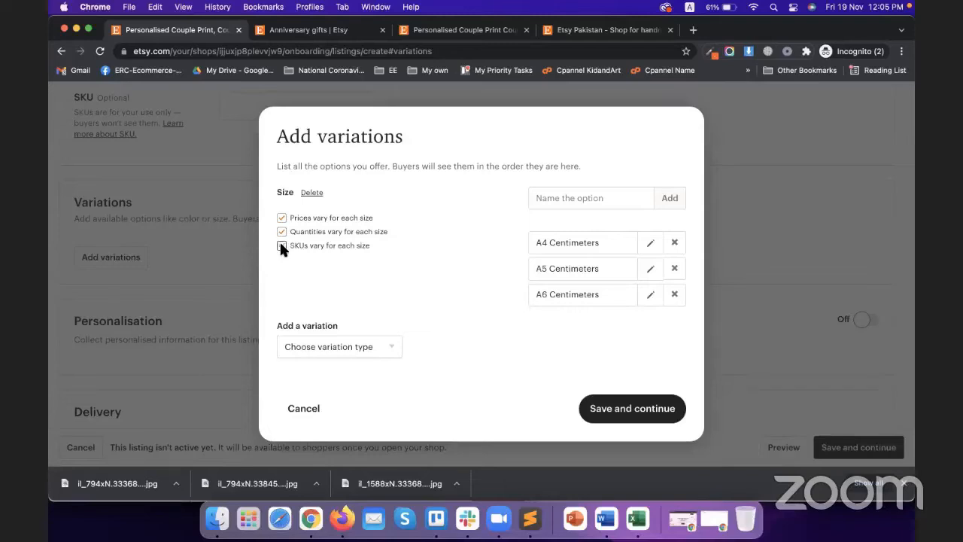
left_click(636, 410)
Step: Price the sizes at $49.99 for A4, $59.99 for A5 and $69.99 for A6
scroll(316, 301, "down", 1)
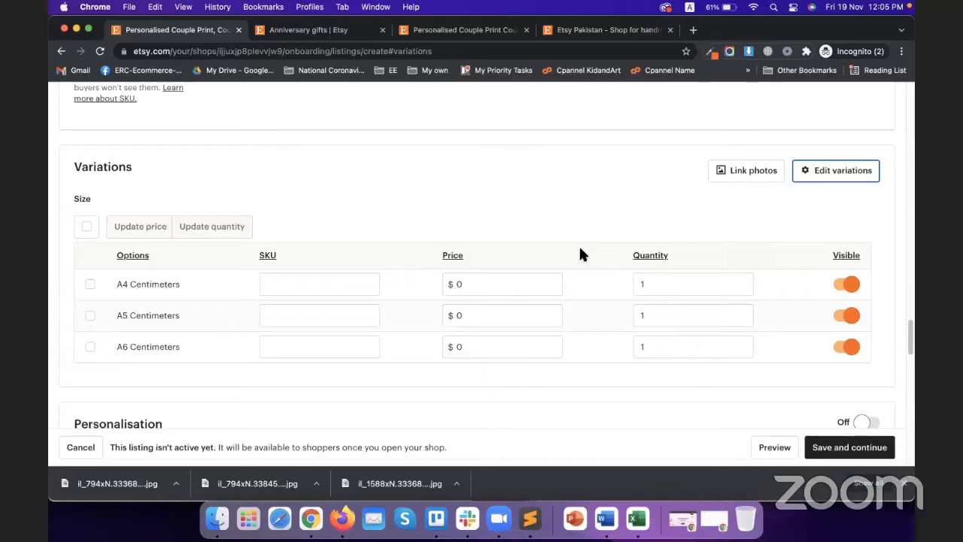
left_click(511, 287)
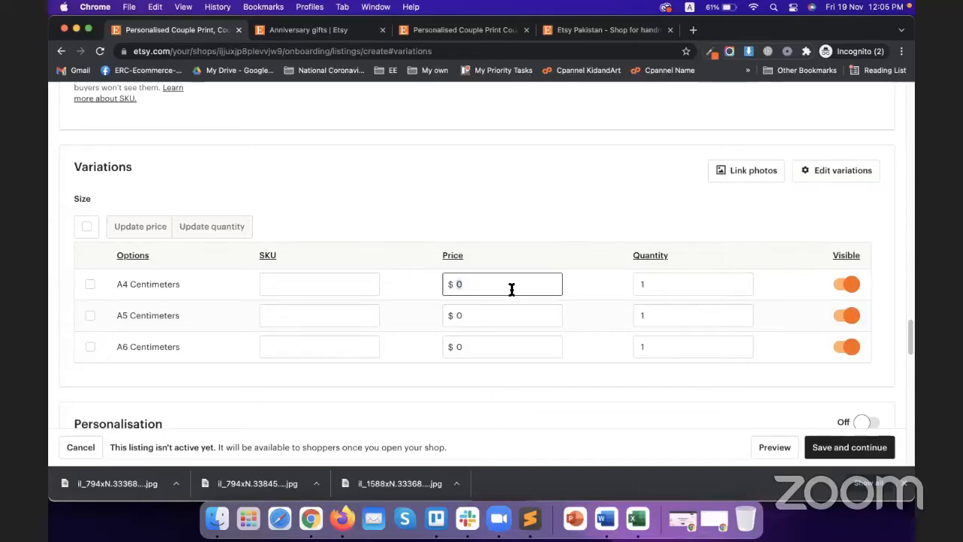
type("49.99")
left_click(499, 317)
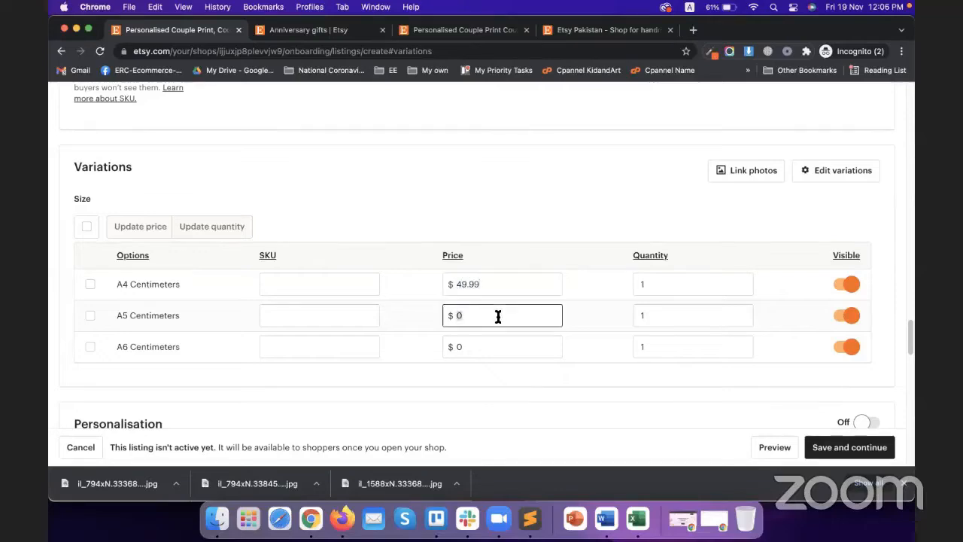
type("6")
key("BackSpace")
type("59.99")
left_click(481, 343)
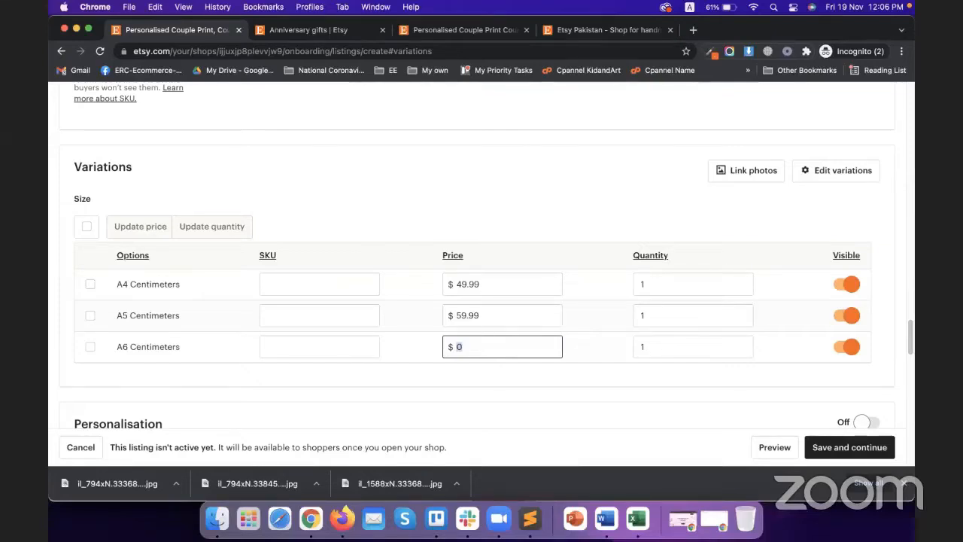
type("69.99")
Step: Set the quantity of A4, A5 and A6 to 100 each
left_click(655, 285)
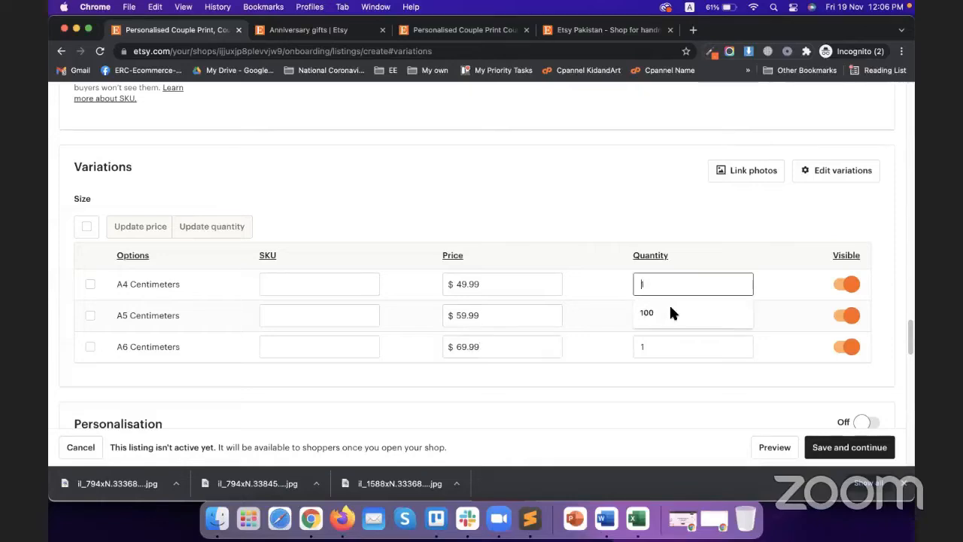
left_click(647, 312)
left_click(652, 315)
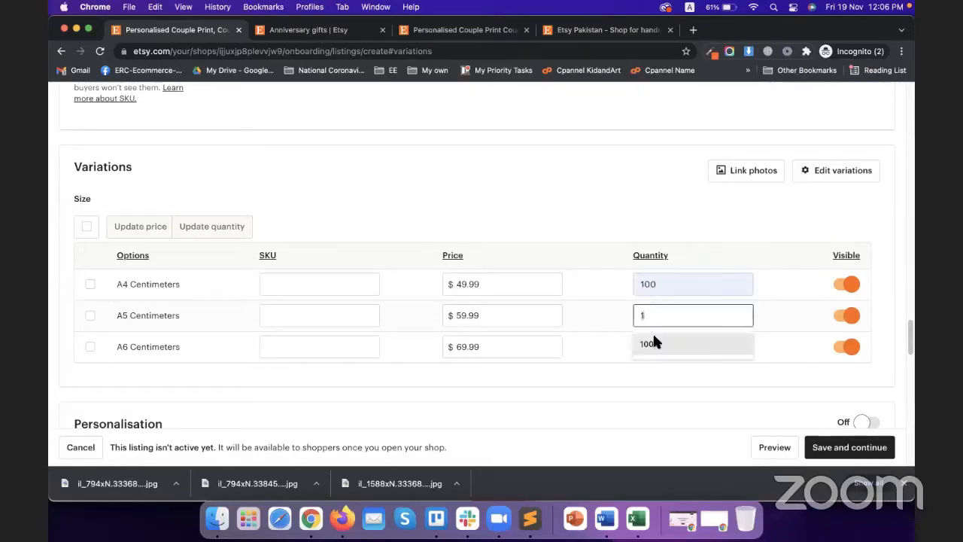
left_click(652, 336)
left_click(663, 347)
left_click(658, 367)
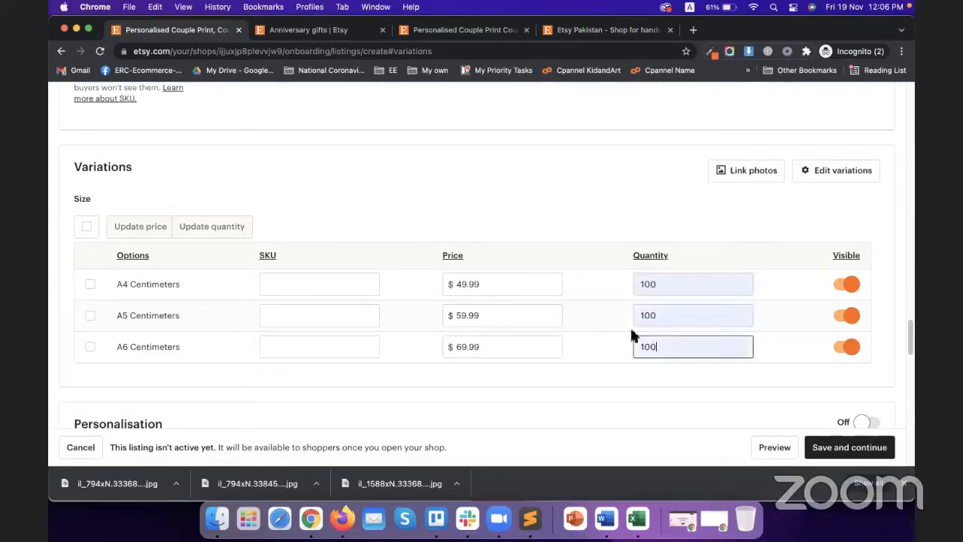
Step: Link the first, second and third photos to A4, A5 and A6 and save
left_click(748, 172)
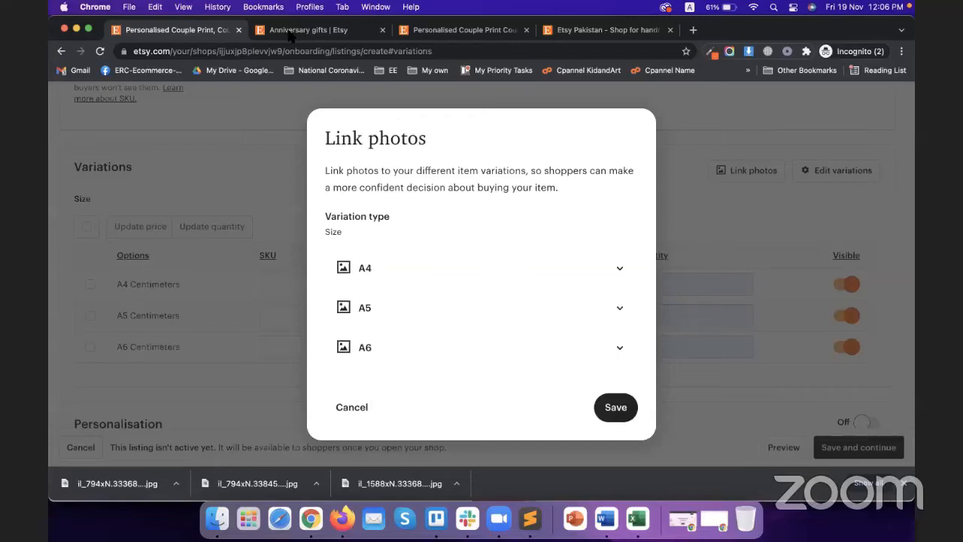
left_click(619, 271)
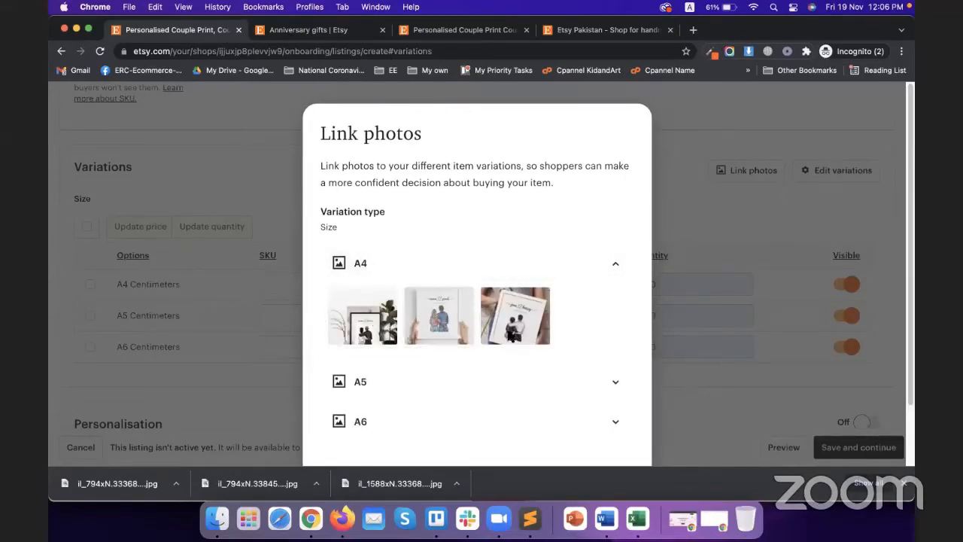
left_click(577, 381)
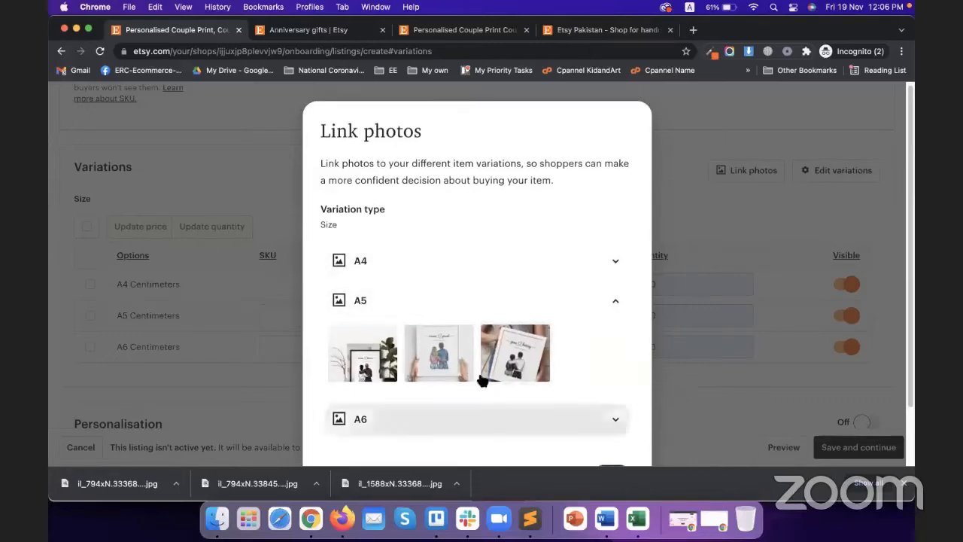
left_click(482, 419)
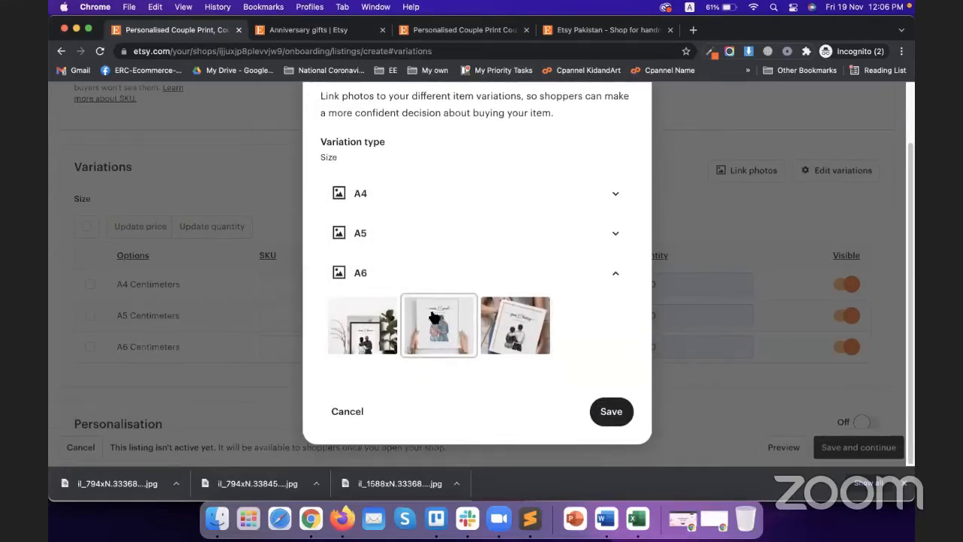
left_click(430, 202)
left_click(360, 244)
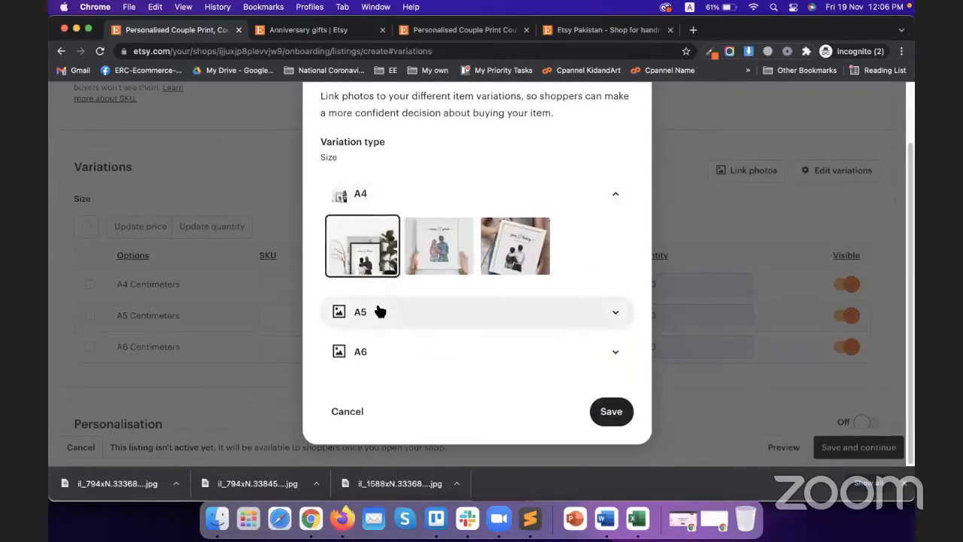
left_click(377, 310)
left_click(418, 313)
left_click(425, 361)
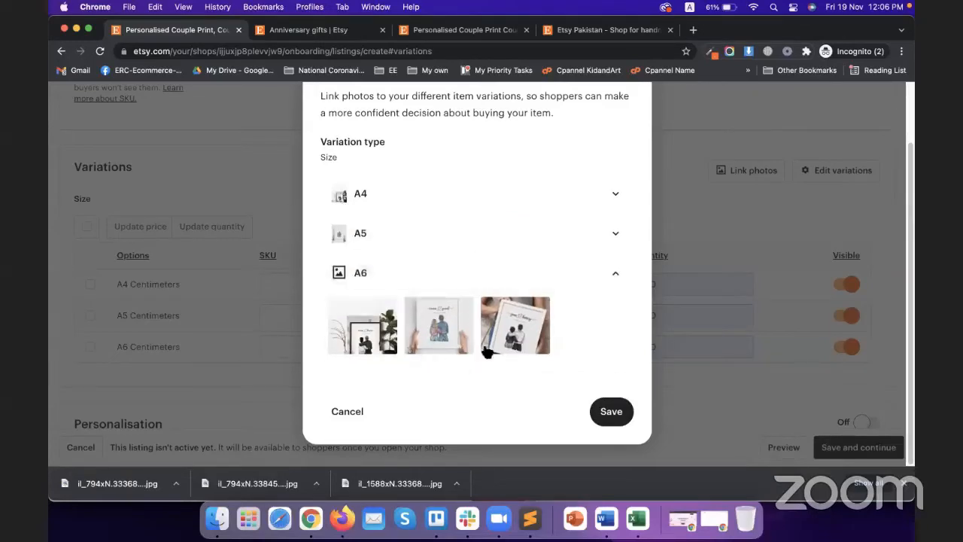
left_click(515, 325)
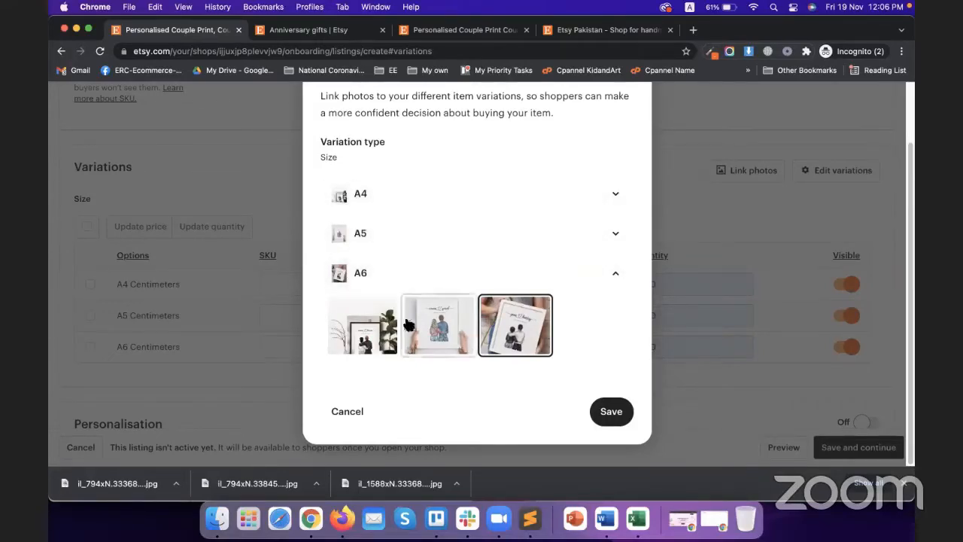
left_click(609, 408)
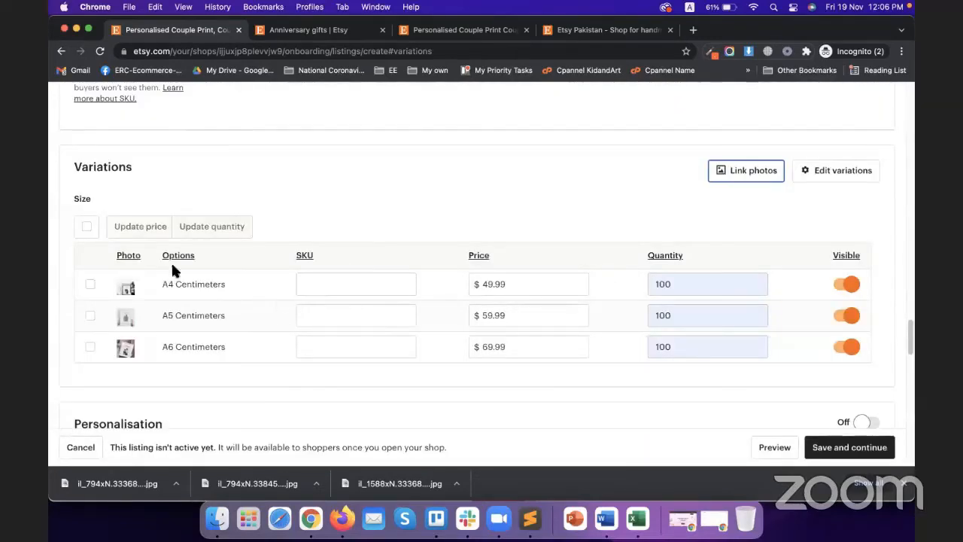
left_click(135, 223)
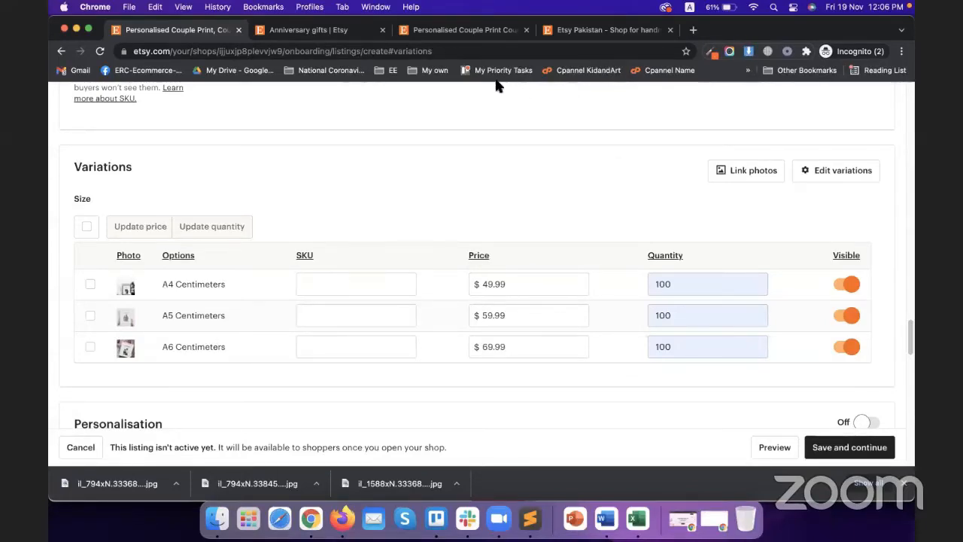
Step: Add a Primary colour variation alongside Size
left_click(837, 173)
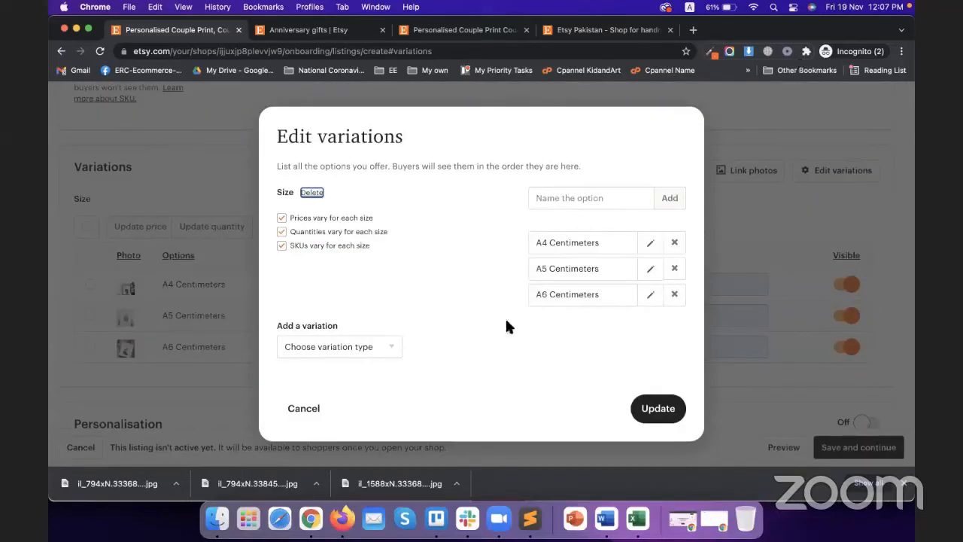
left_click(371, 346)
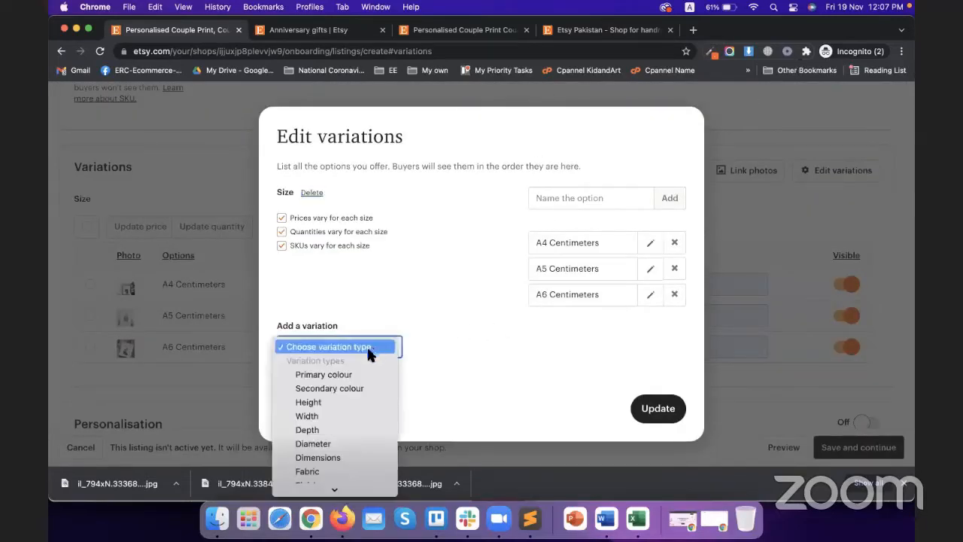
left_click(339, 376)
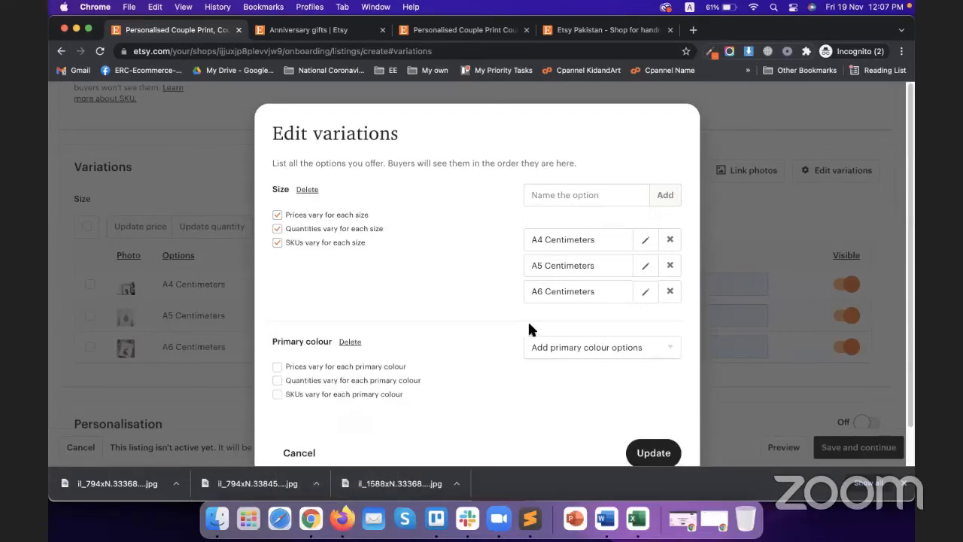
scroll(594, 328, "down", 1)
Step: Give Primary colour the options Beige, Brown, Gold and Orange and apply it
left_click(614, 313)
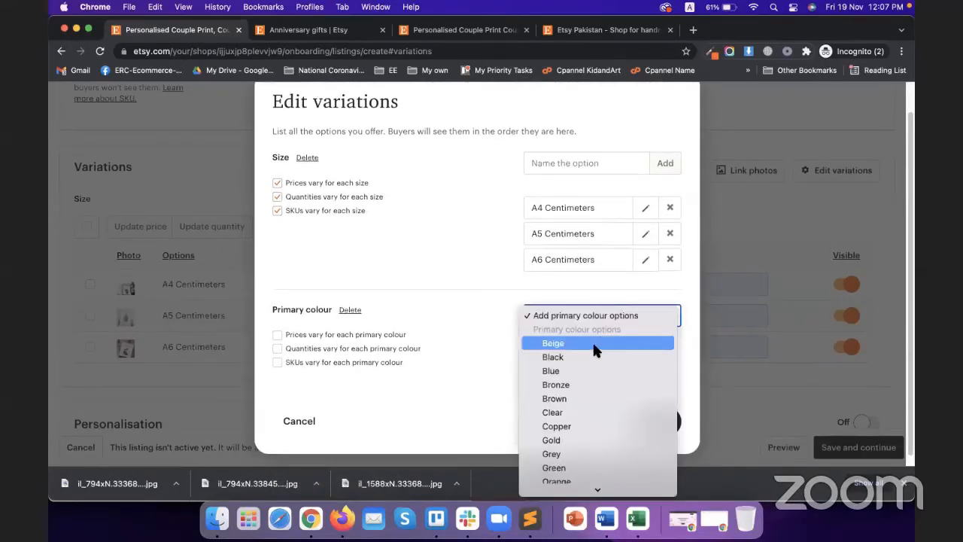
left_click(592, 342)
left_click(599, 317)
left_click(584, 384)
left_click(584, 322)
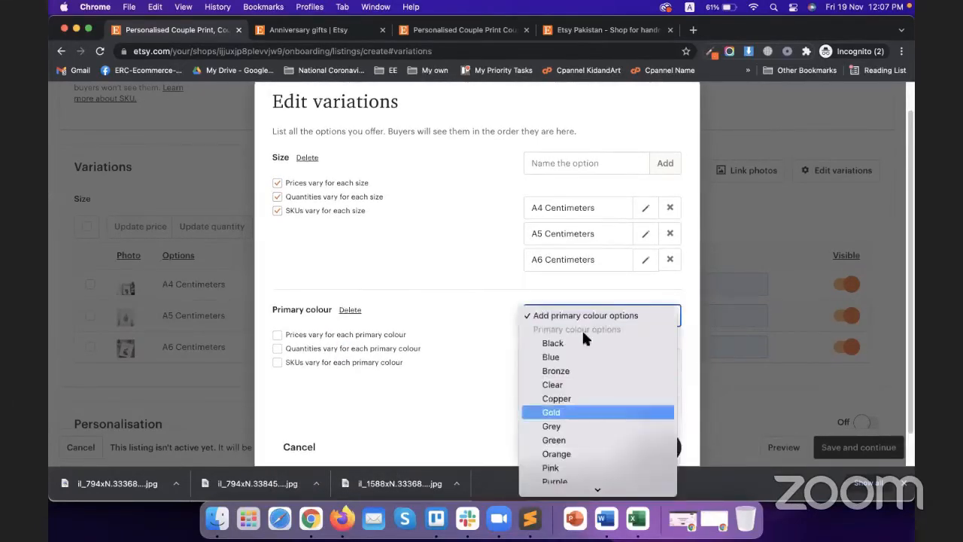
left_click(583, 413)
left_click(583, 322)
left_click(583, 440)
scroll(583, 333, "down", 2)
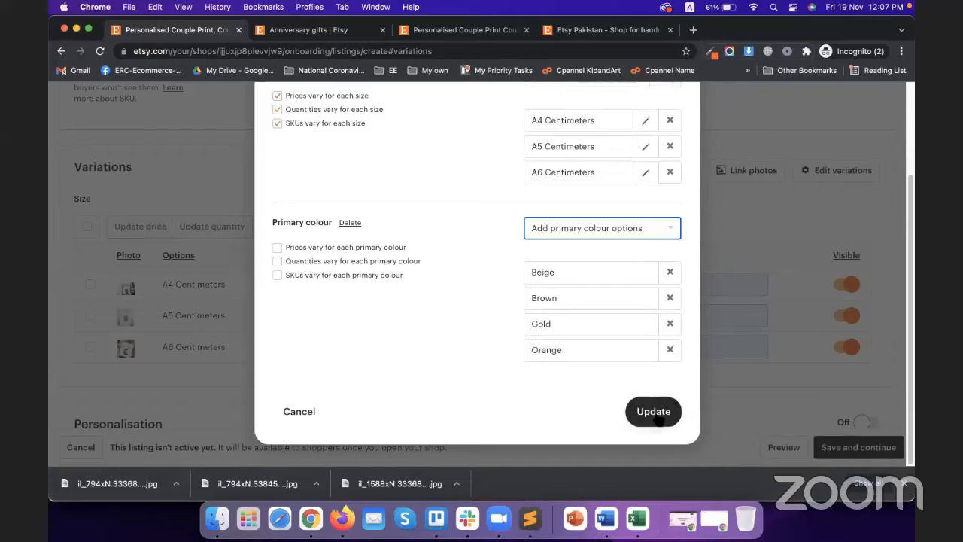
left_click(652, 413)
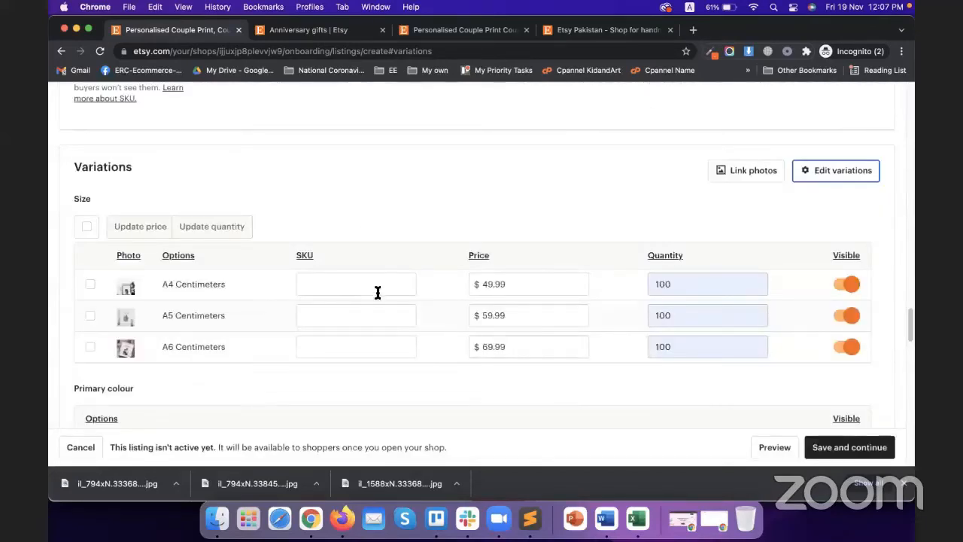
Step: Switch the listing's Personalisation toggle from Off to On
scroll(378, 292, "down", 10)
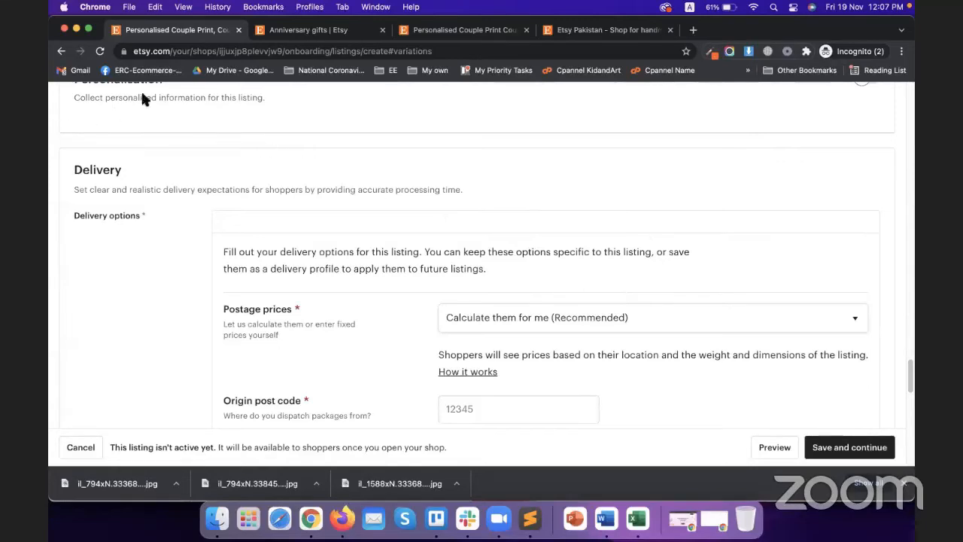
scroll(359, 293, "up", 3)
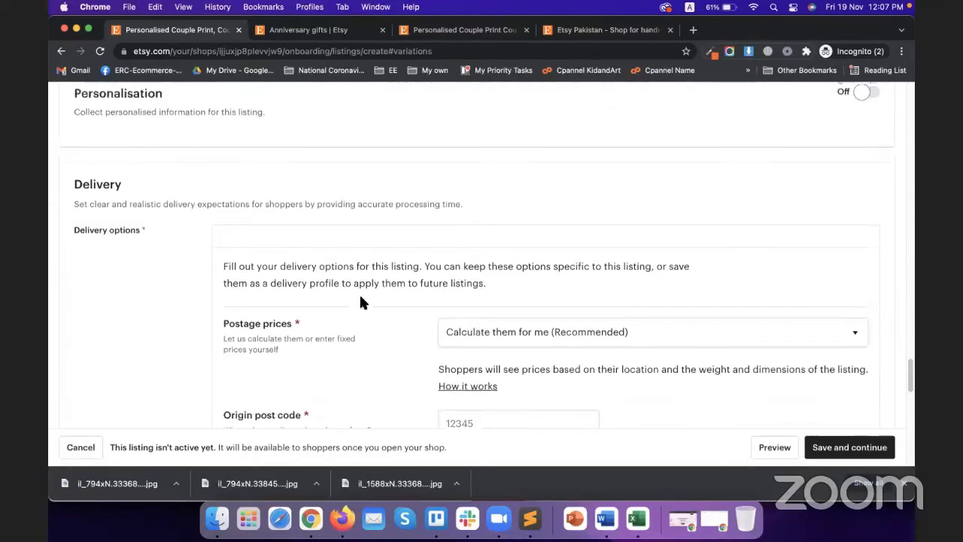
scroll(377, 294, "up", 1)
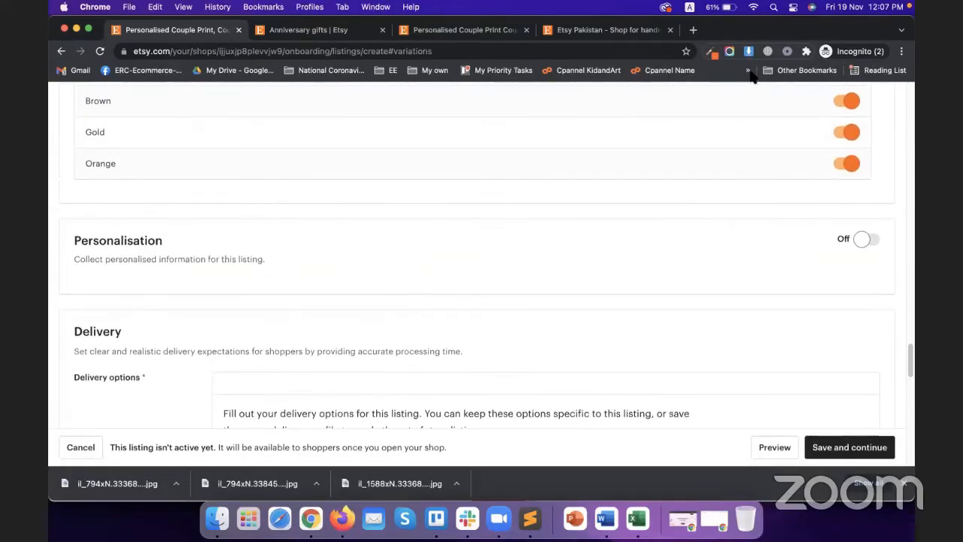
left_click(866, 240)
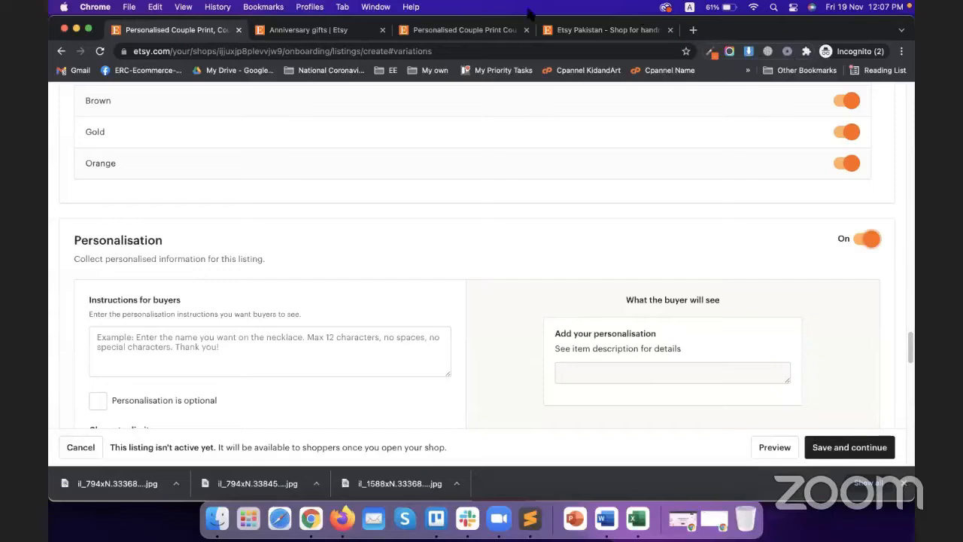
Step: Write the buyer instructions 'Write 20 words you want to have on your photo'
scroll(208, 309, "down", 2)
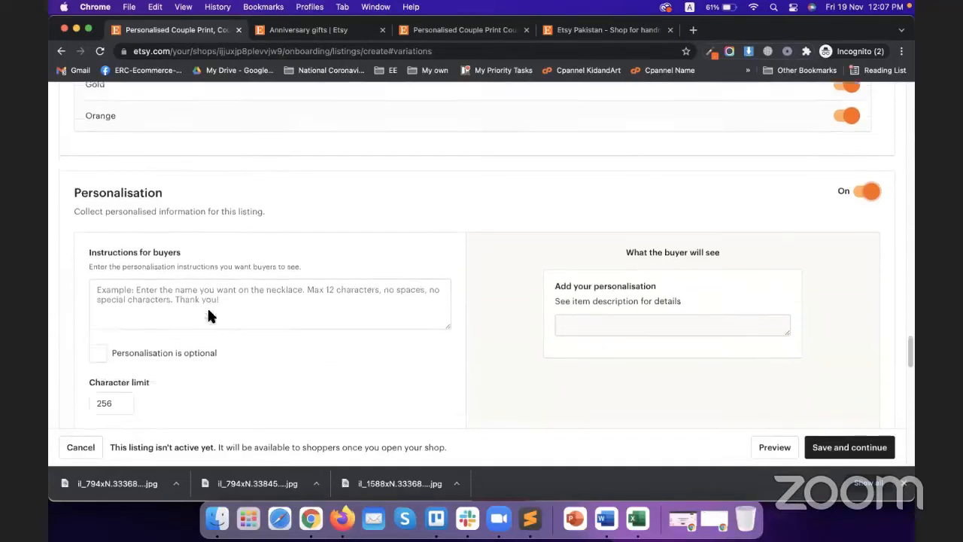
left_click(161, 265)
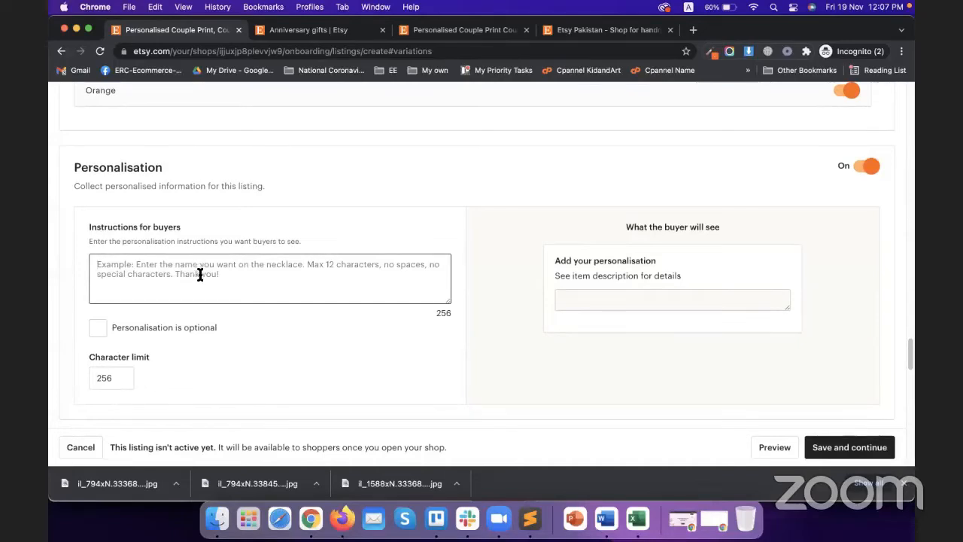
type("Writ")
key("BackSpace")
key("BackSpace")
key("BackSpace")
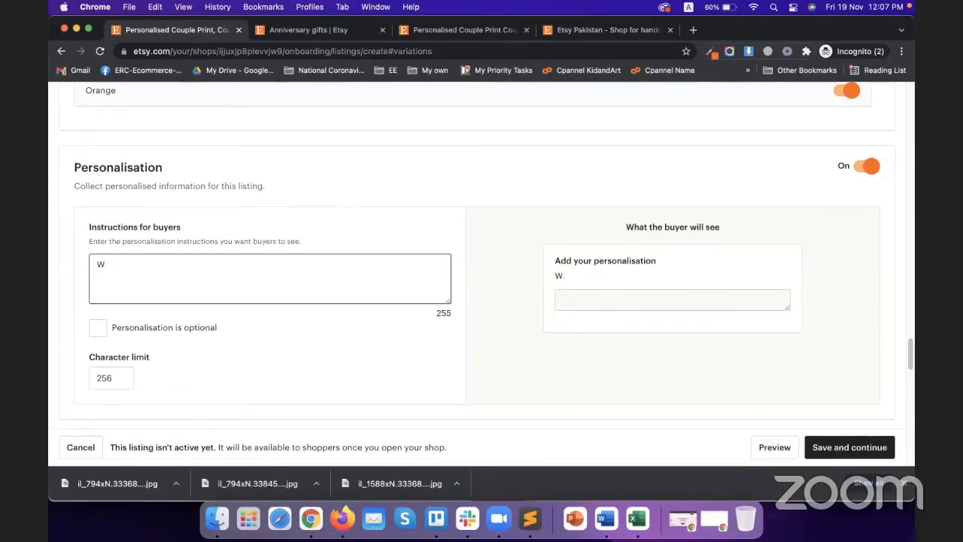
type("rite 20 cha")
key("BackSpace")
key("BackSpace")
key("BackSpace")
type("wor")
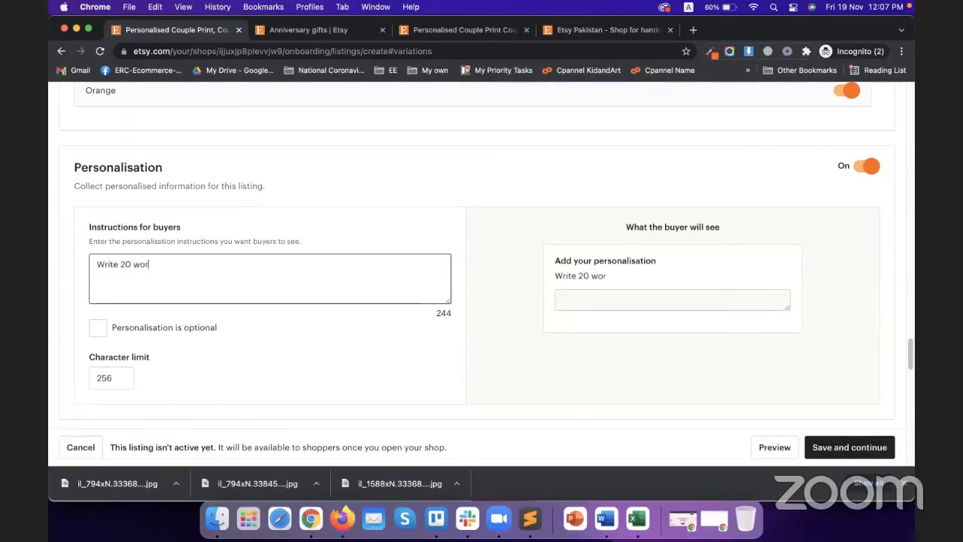
type("ds you wan")
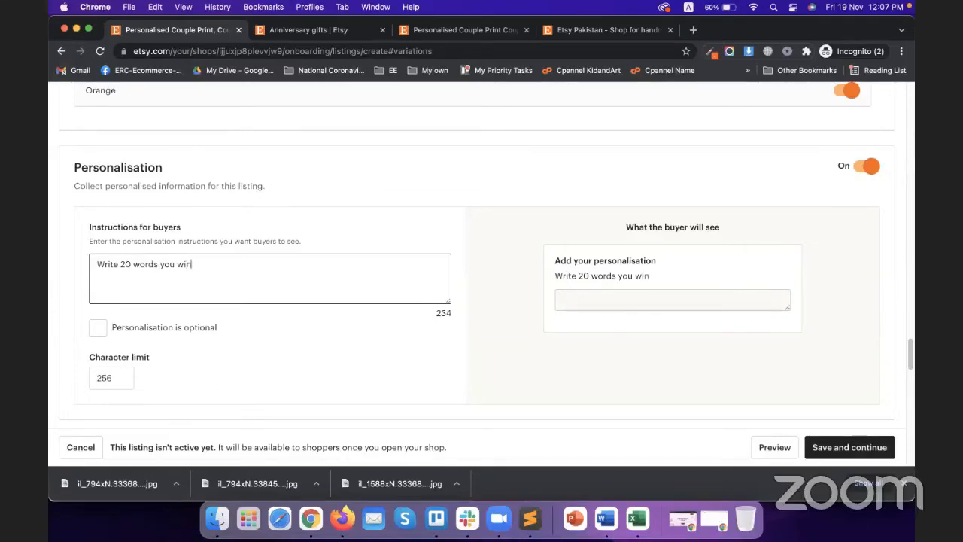
type("t to have on ")
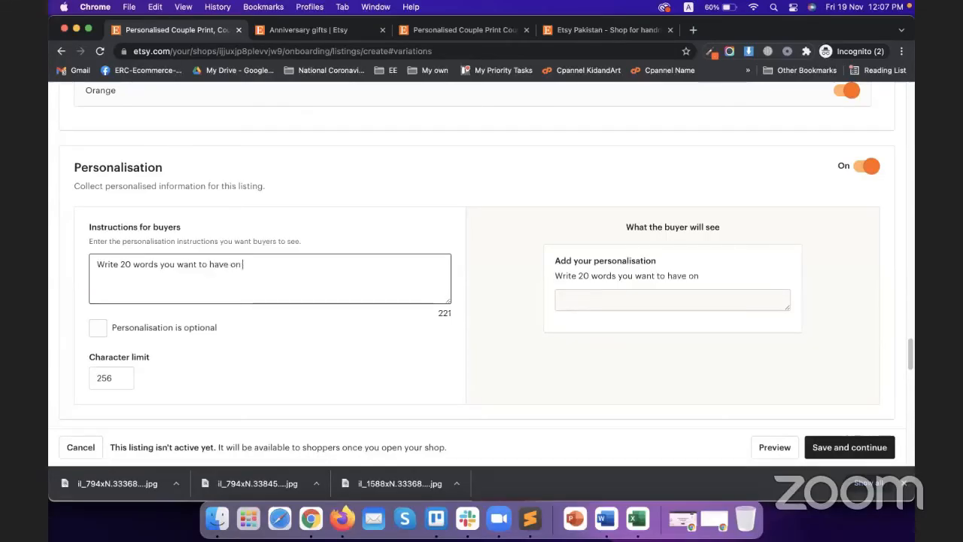
type("your photo")
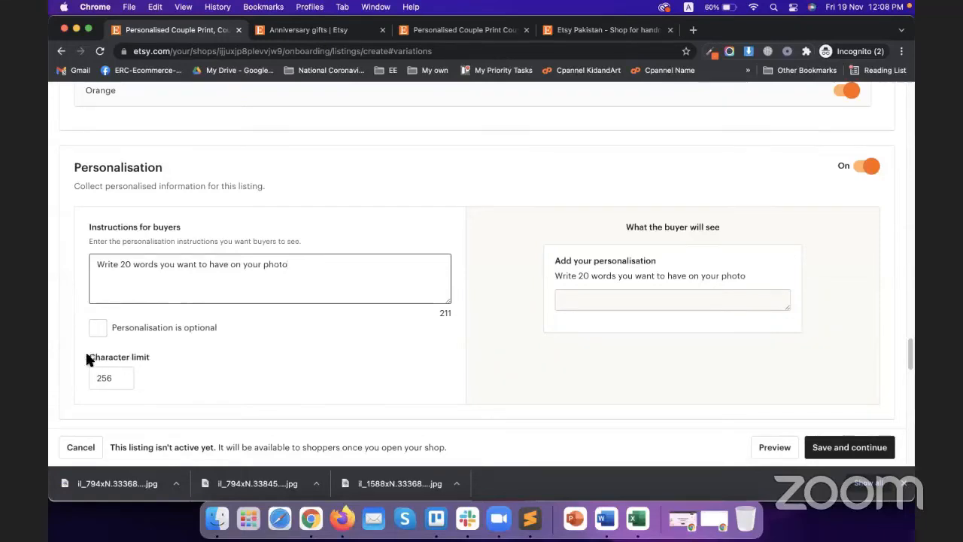
Step: Revise them to 'Write 200 Character you want to have on your photo' and make personalisation optional
left_click_drag(86, 356, 146, 358)
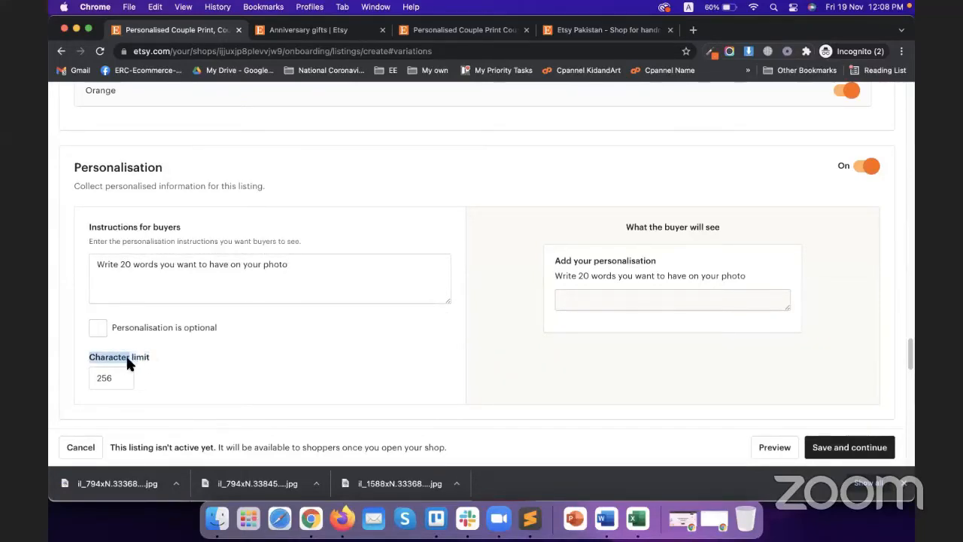
left_click(116, 277)
triple_click(132, 264)
left_click(130, 264)
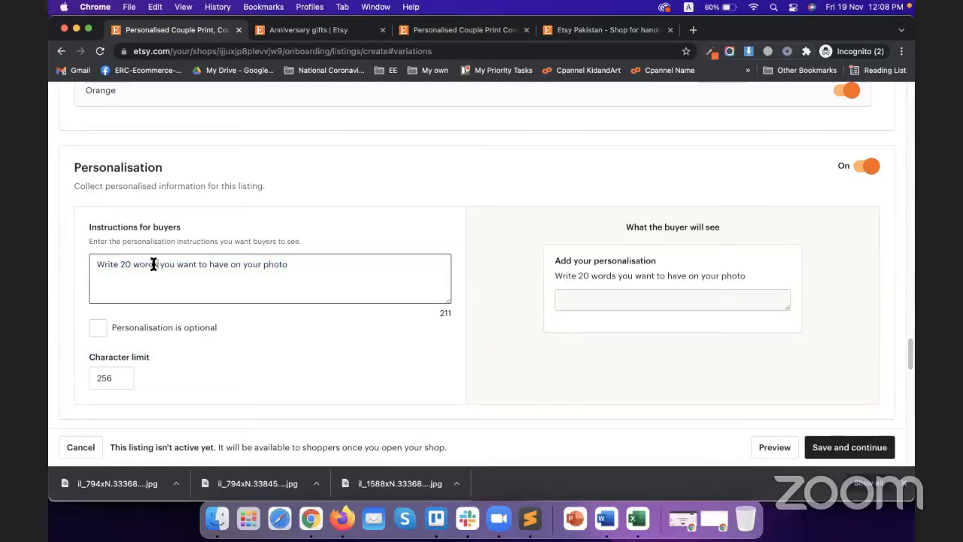
double_click(137, 264)
type("Character")
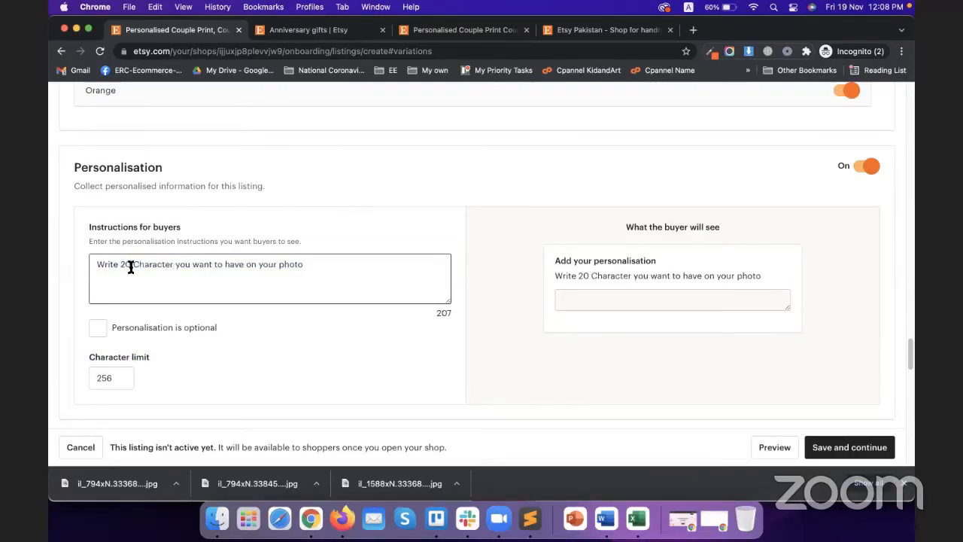
left_click(130, 264)
type("0")
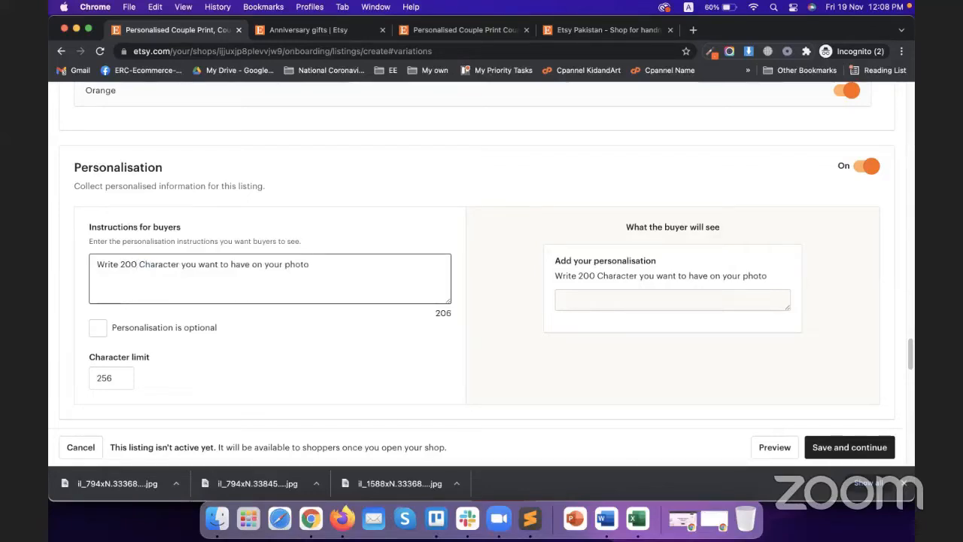
left_click(135, 329)
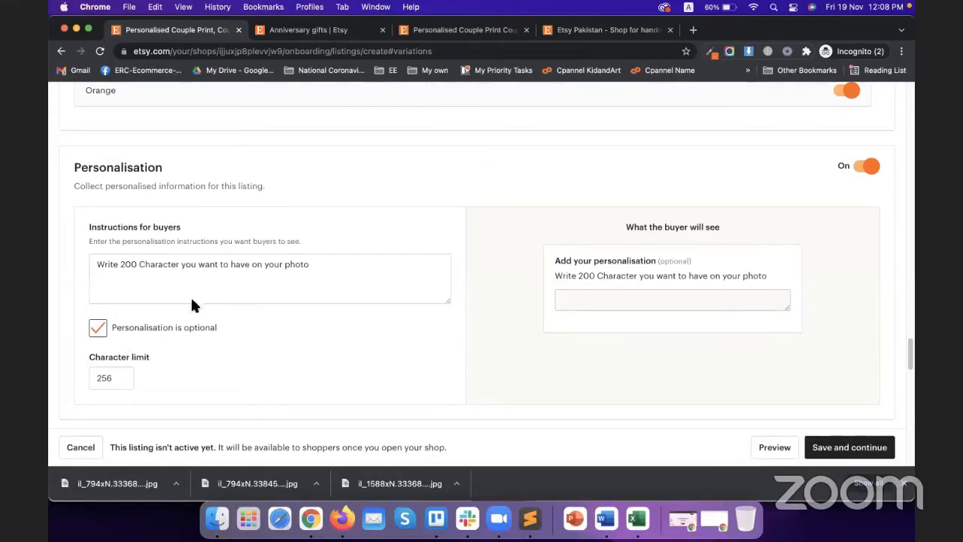
Step: Set Postage prices to 'I'll enter fixed prices manually'
scroll(633, 293, "down", 5)
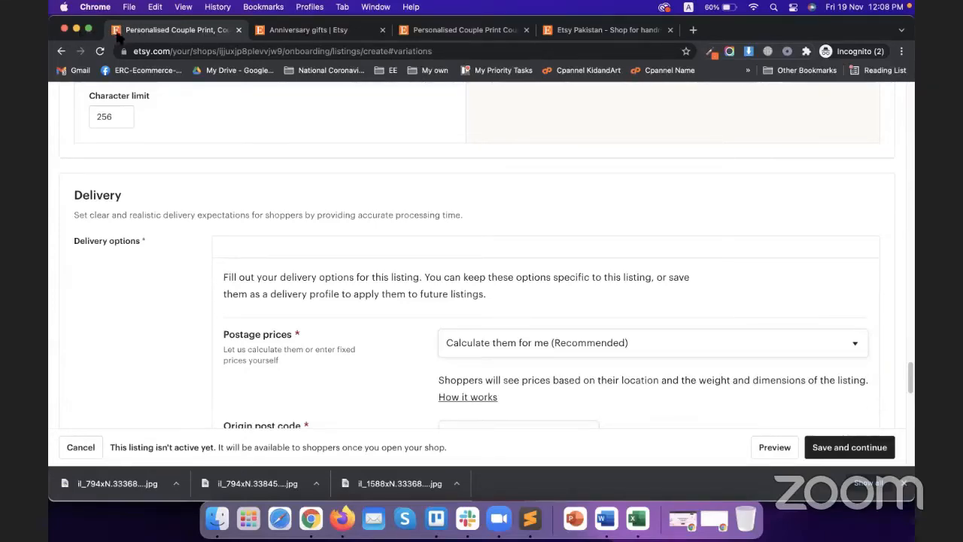
scroll(692, 323, "down", 2)
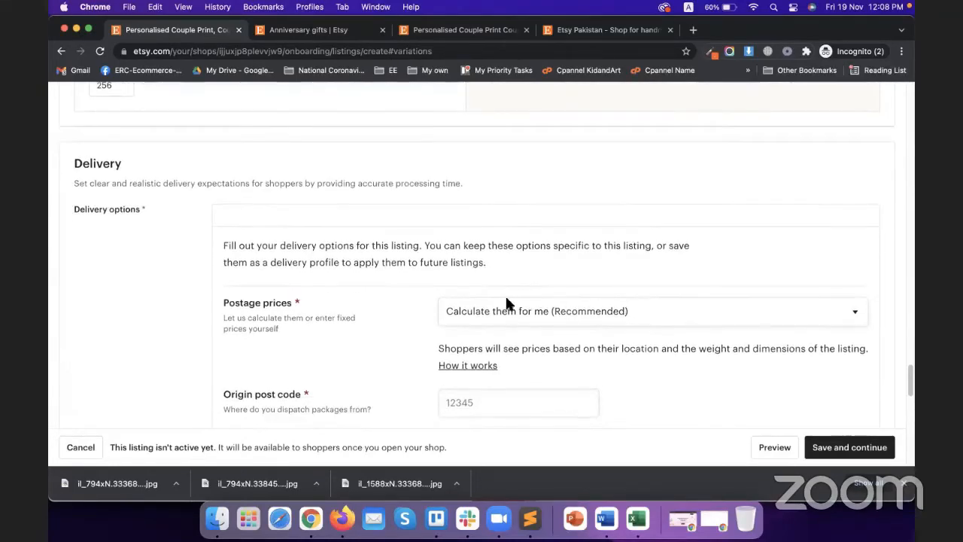
scroll(495, 285, "down", 1)
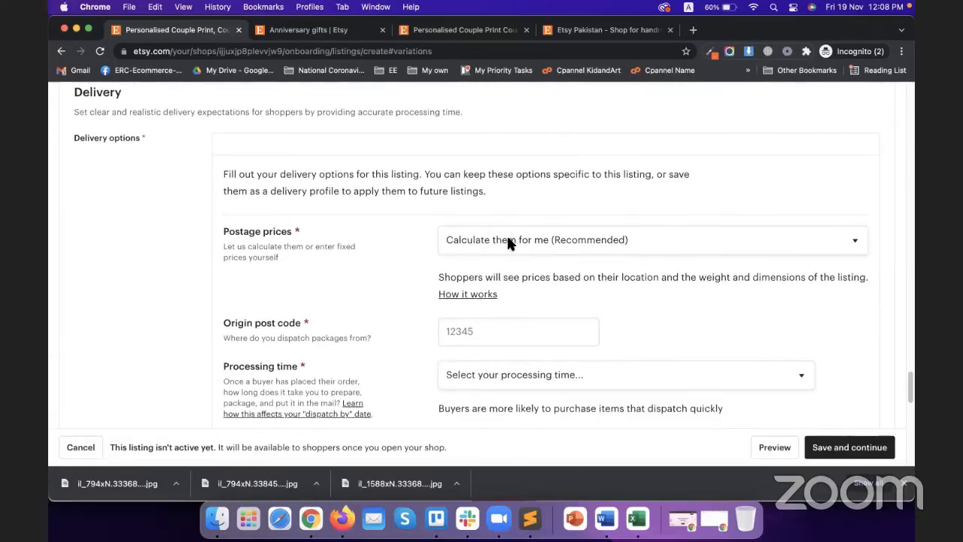
left_click(510, 243)
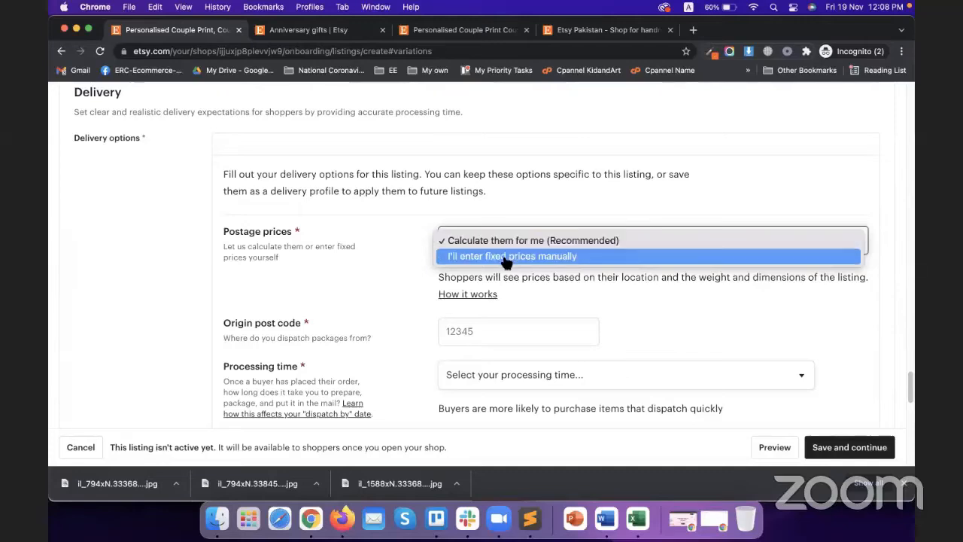
left_click(512, 256)
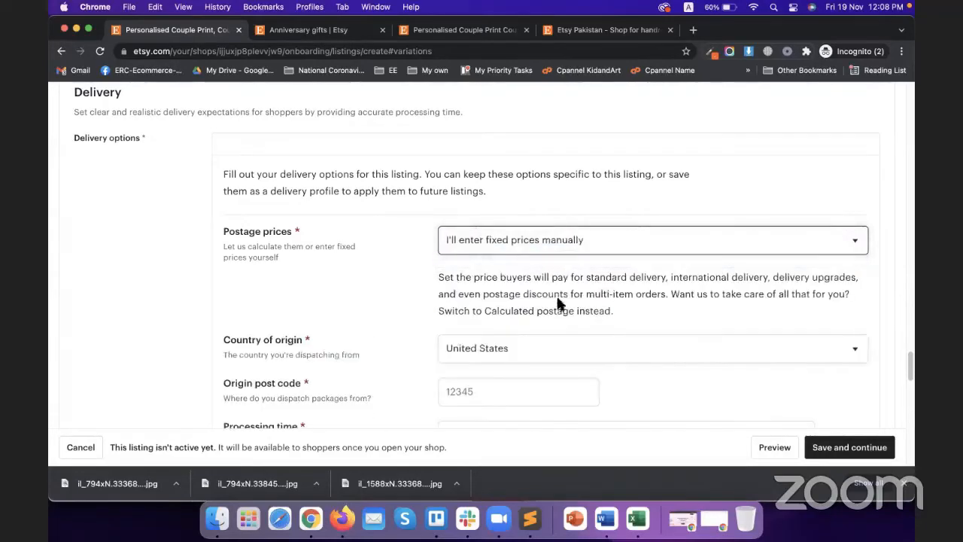
Step: Keep United States as the country of origin
scroll(424, 258, "down", 5)
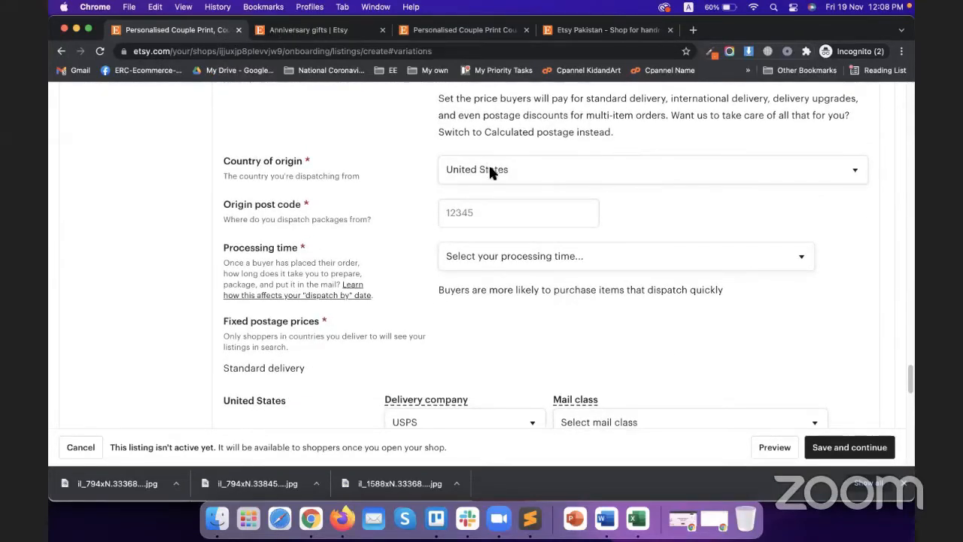
left_click(509, 170)
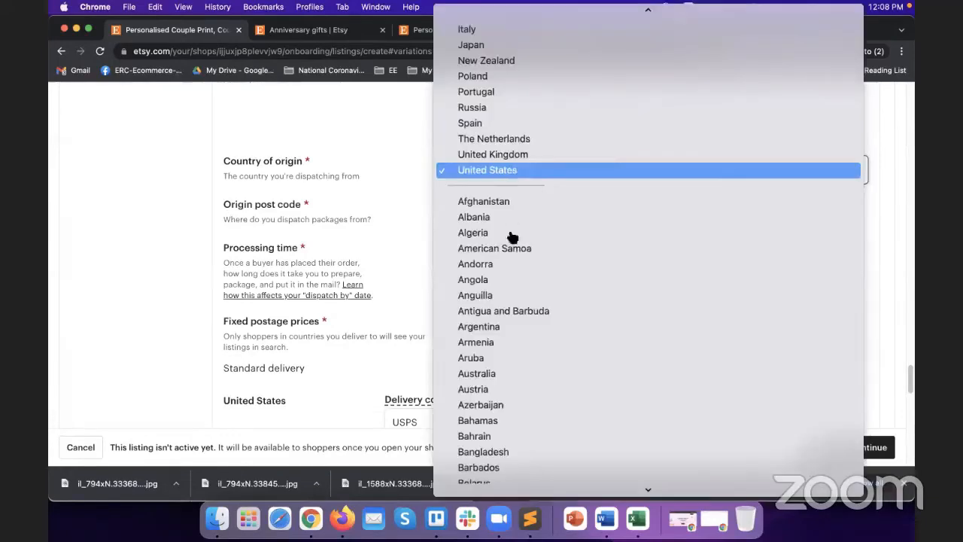
scroll(511, 261, "up", 3)
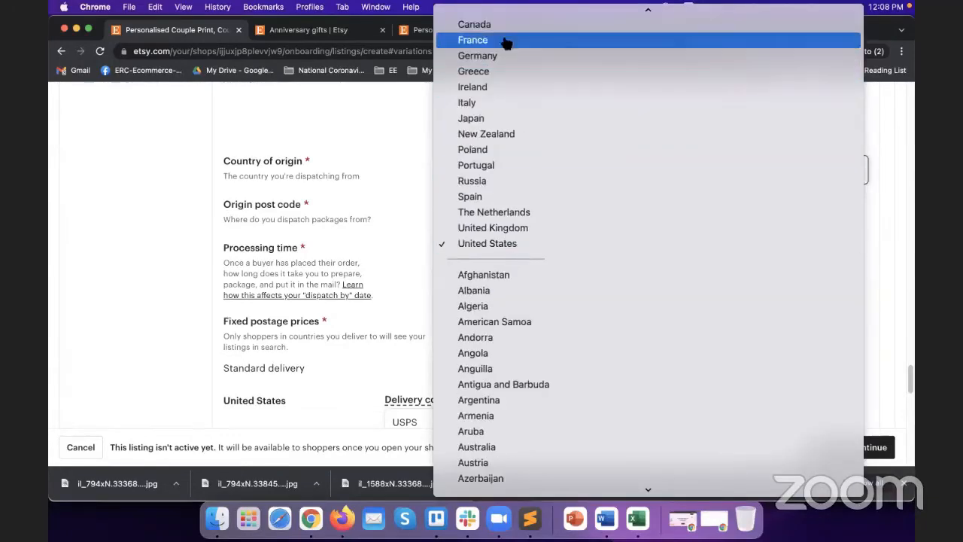
left_click(493, 245)
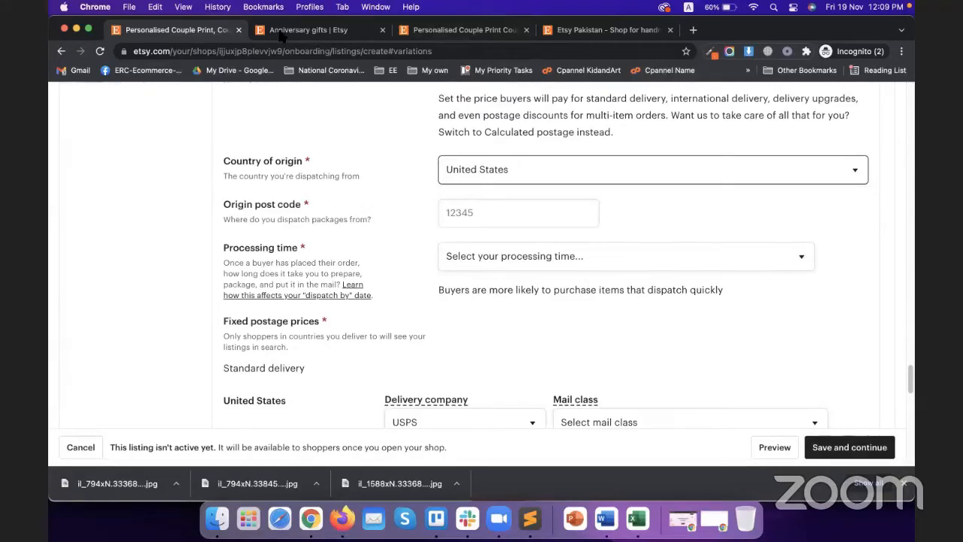
Step: Google 'california postal codes' in a new tab and copy the Beverly Hills code 90210
left_click(693, 30)
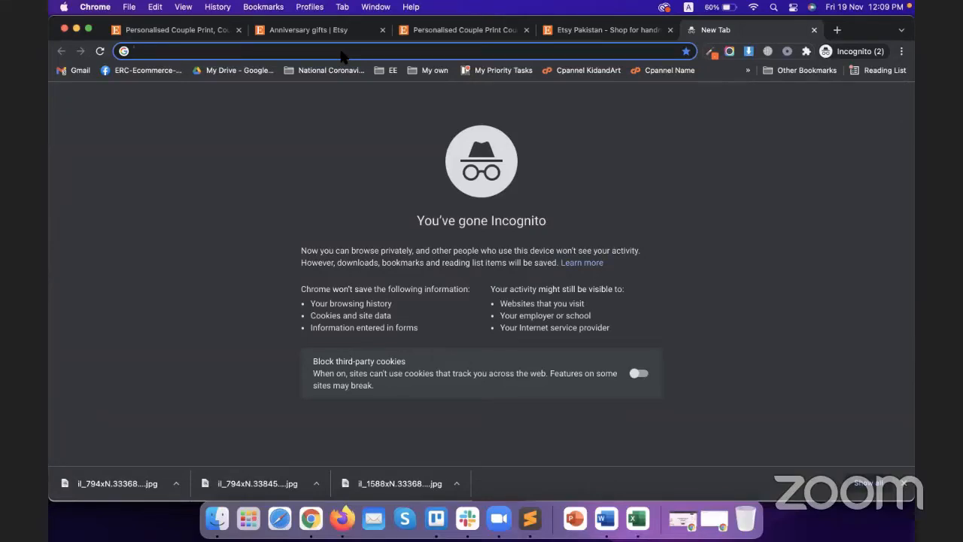
type("california postal coes")
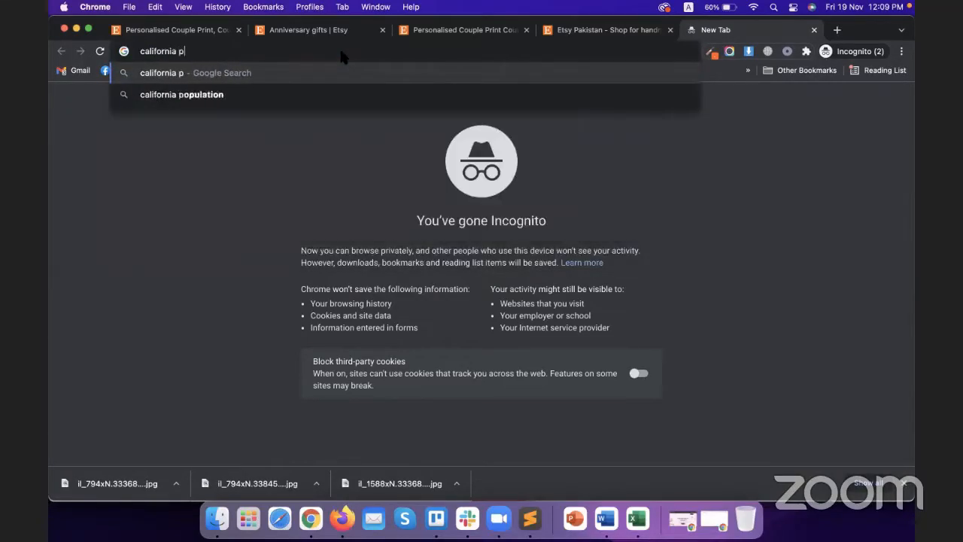
key("BackSpace")
key("BackSpace")
type("des")
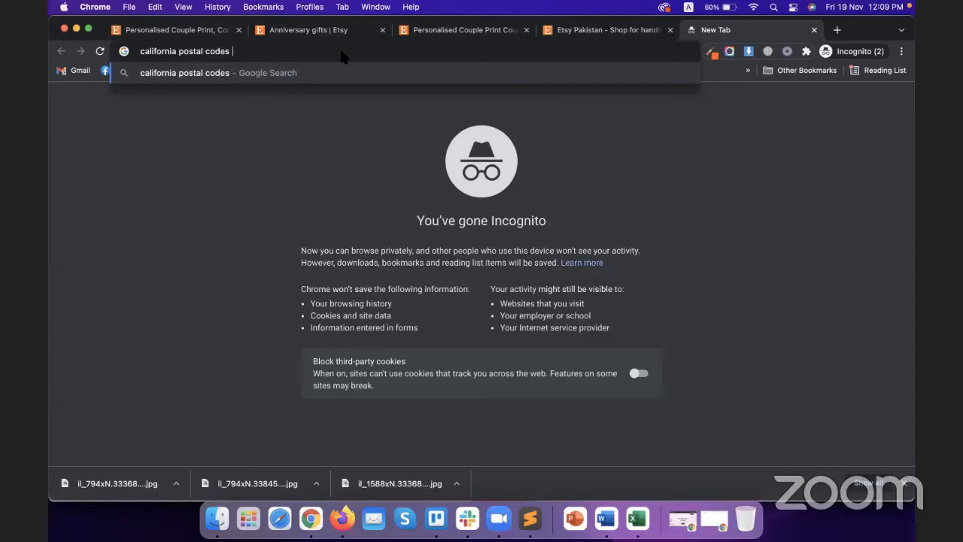
key("Return")
scroll(197, 330, "down", 2)
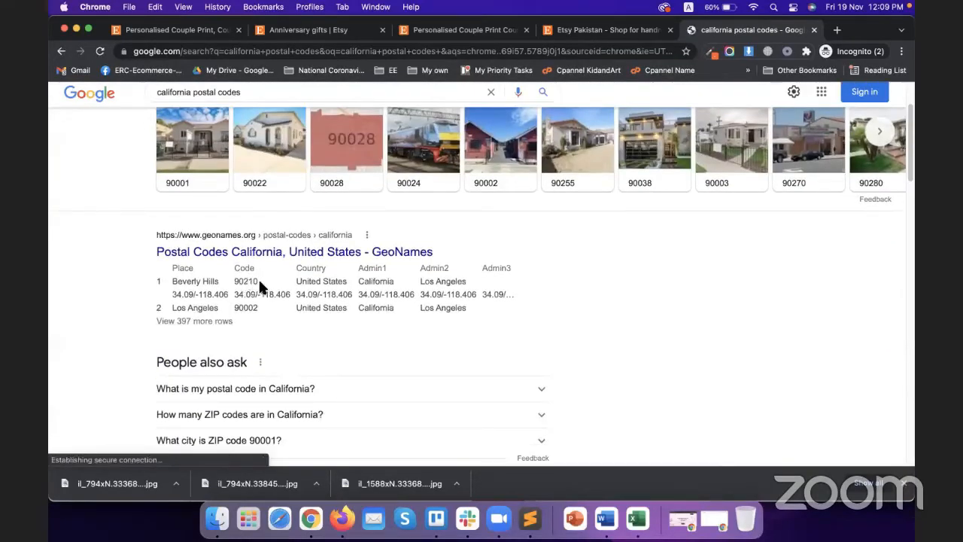
left_click_drag(263, 286, 232, 286)
key("super+c")
key("ctrl+shift+Tab")
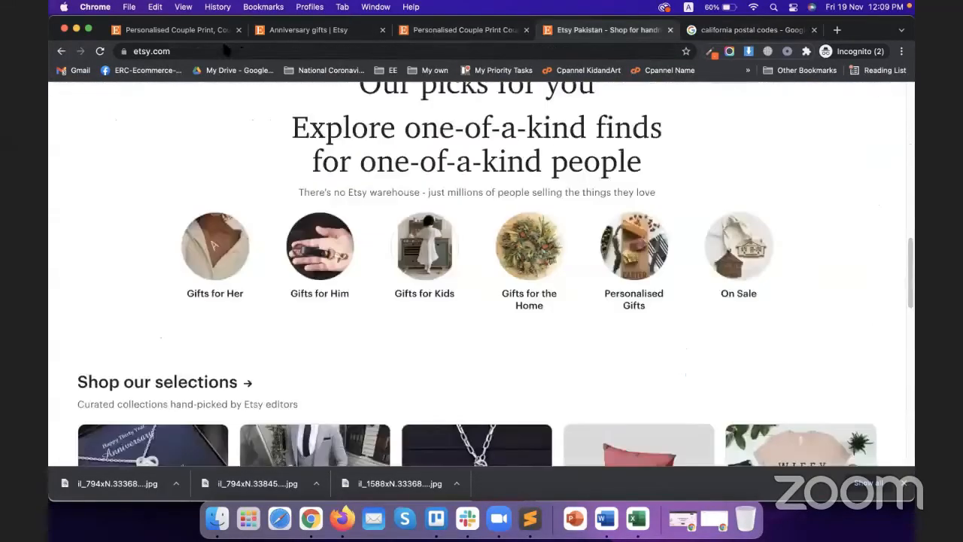
left_click(152, 32)
left_click(484, 217)
Step: Paste 90210 as the origin post code and set processing time to 1-3 business days
key("super+v")
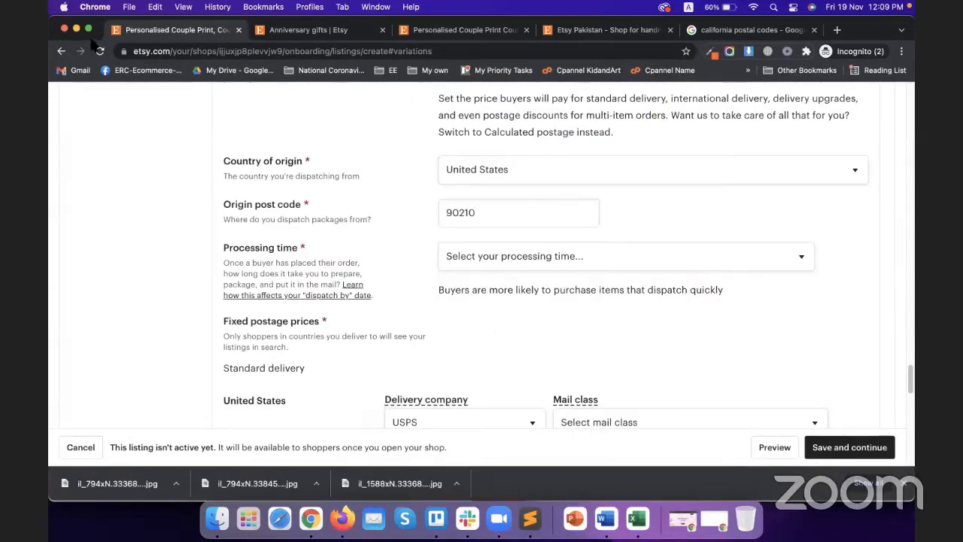
scroll(427, 267, "down", 2)
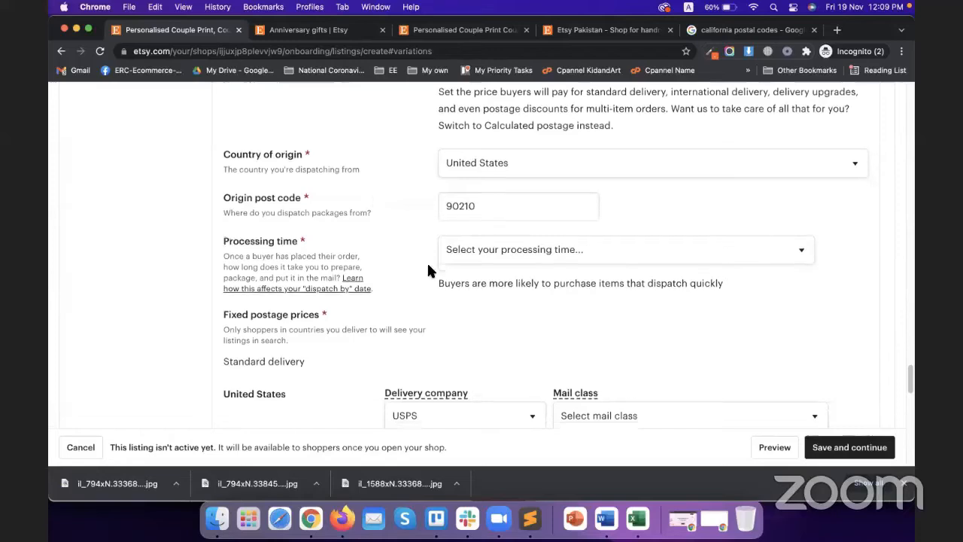
left_click(512, 231)
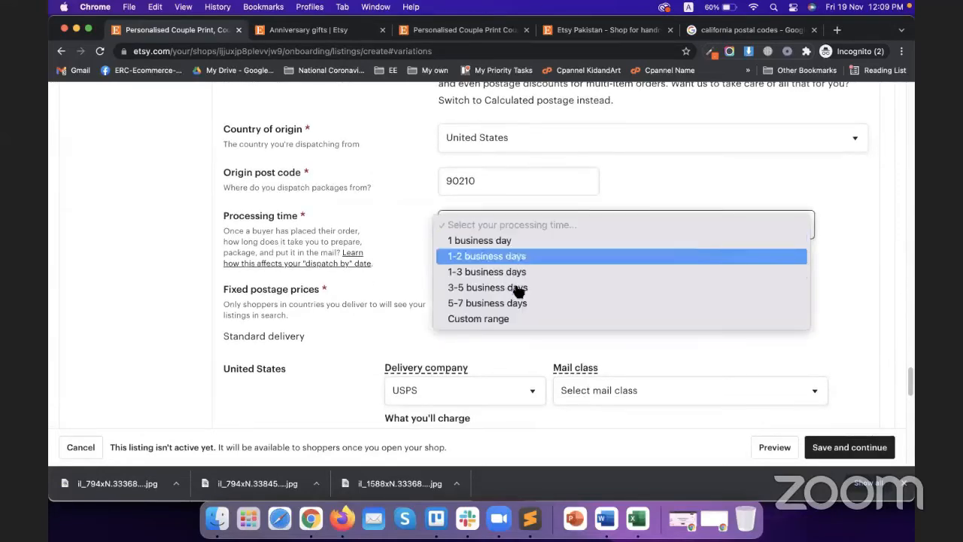
left_click(507, 280)
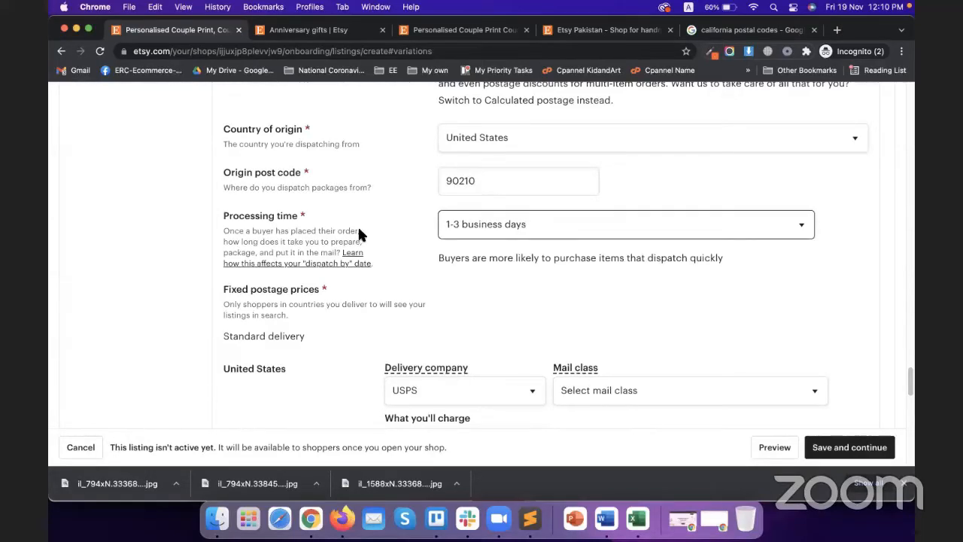
scroll(338, 236, "down", 5)
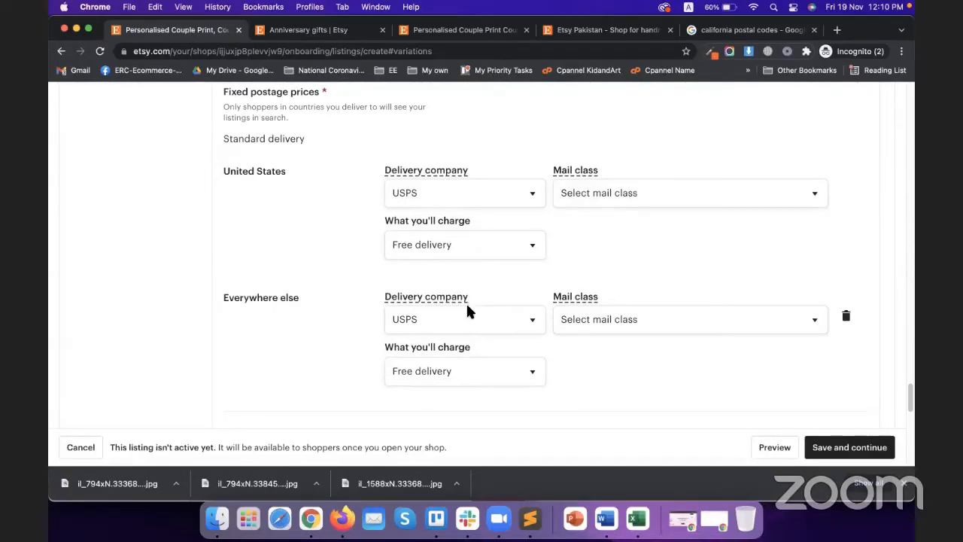
Step: Set everywhere-else delivery to carrier Other with a 20–21 day delivery time
left_click(489, 328)
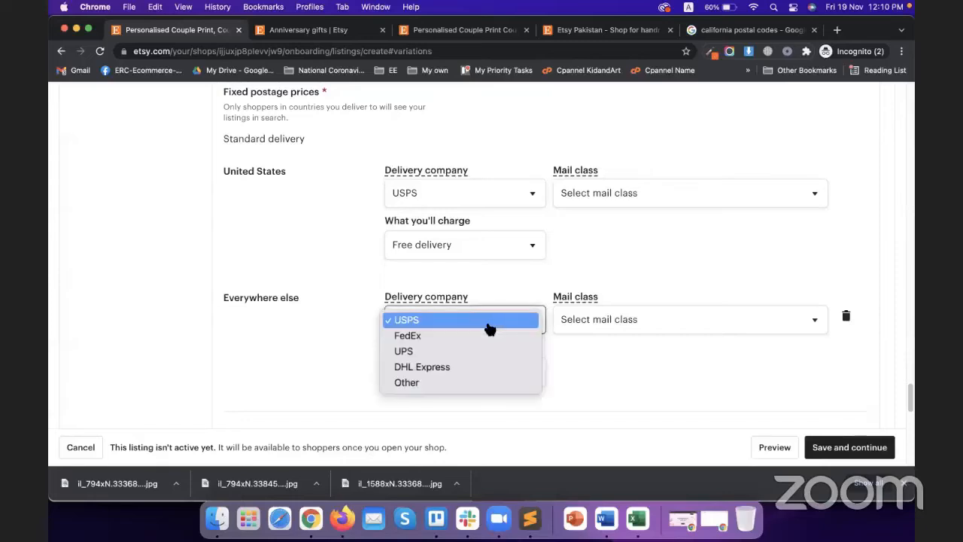
left_click(442, 385)
left_click(602, 325)
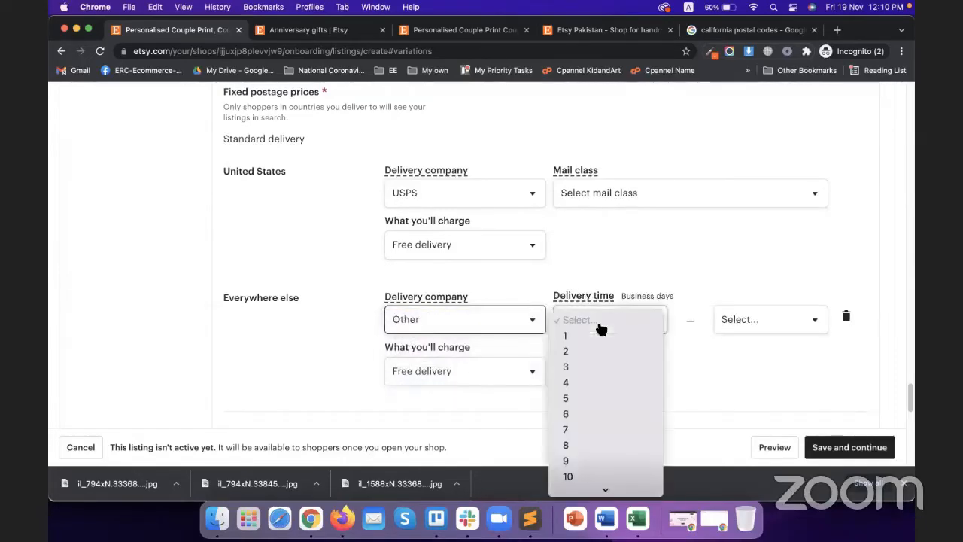
left_click(475, 277)
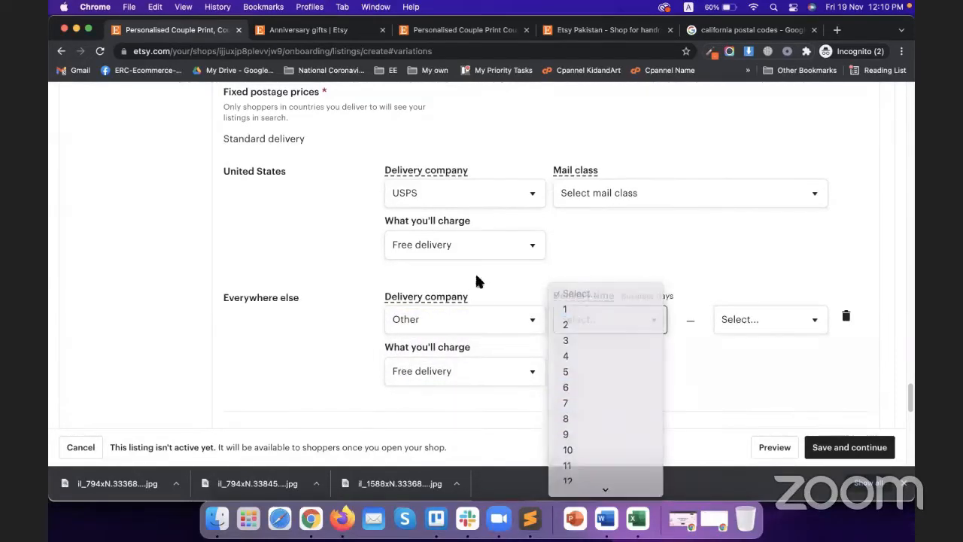
left_click(617, 319)
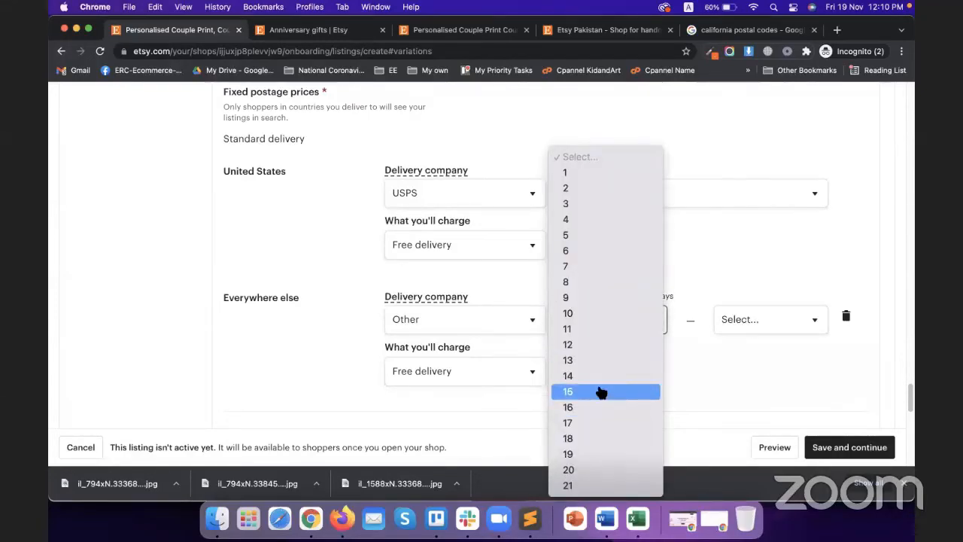
left_click(602, 393)
left_click(777, 328)
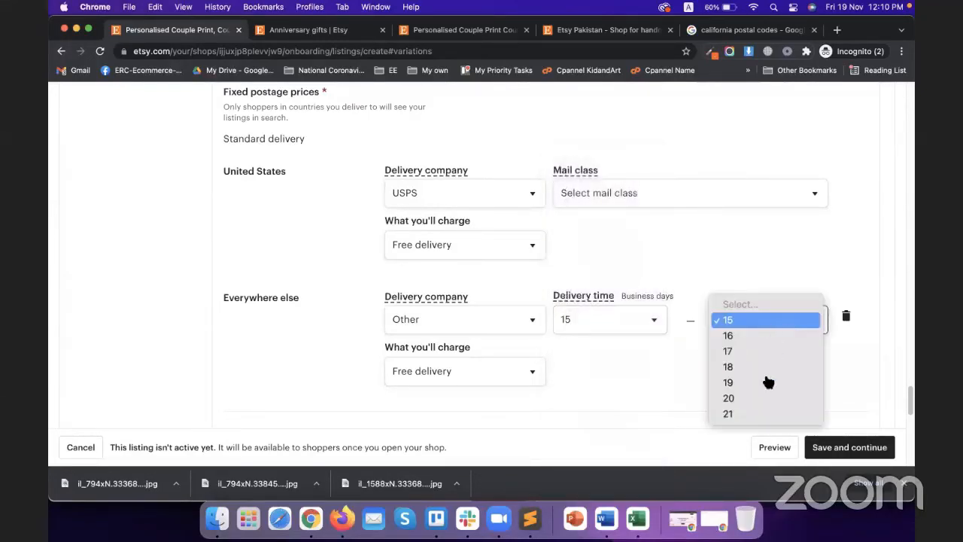
left_click(753, 415)
left_click(639, 329)
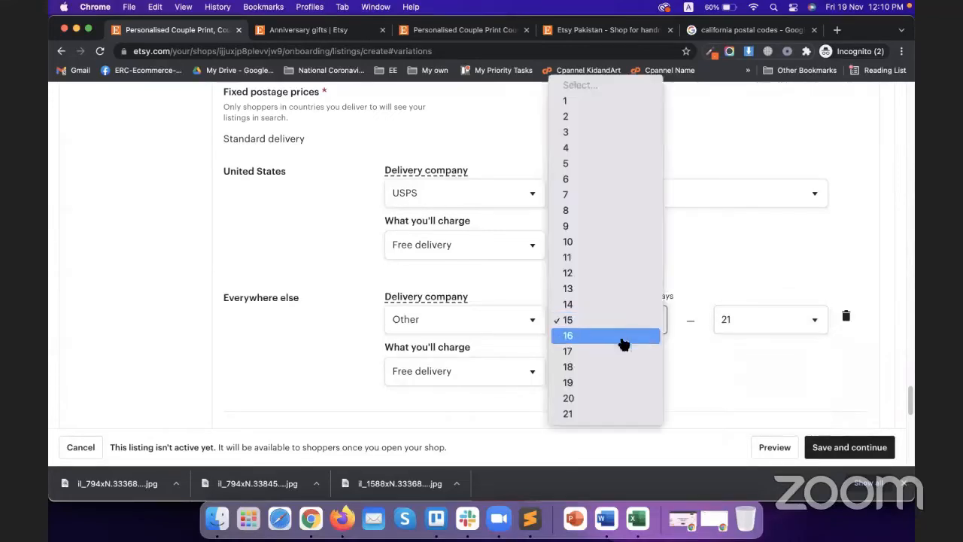
left_click(608, 399)
left_click(775, 328)
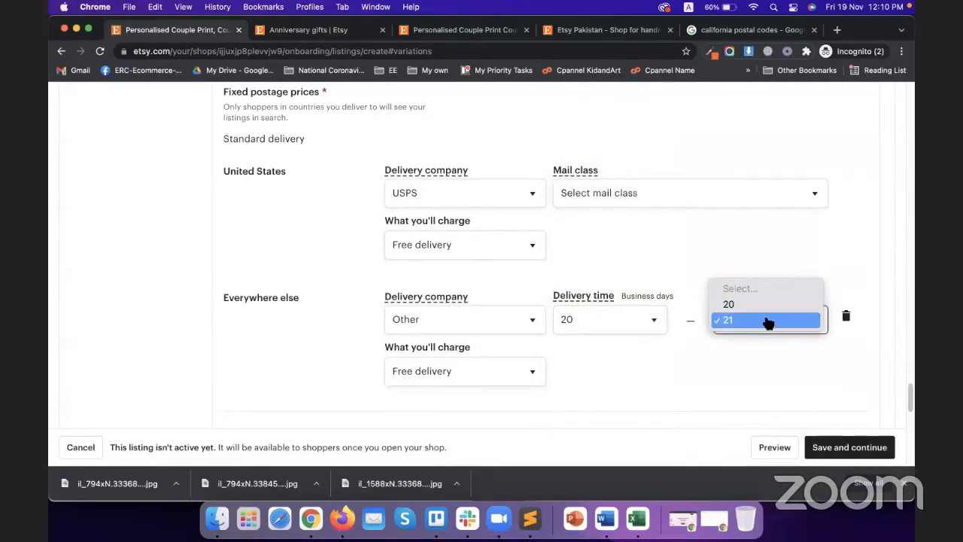
left_click(768, 322)
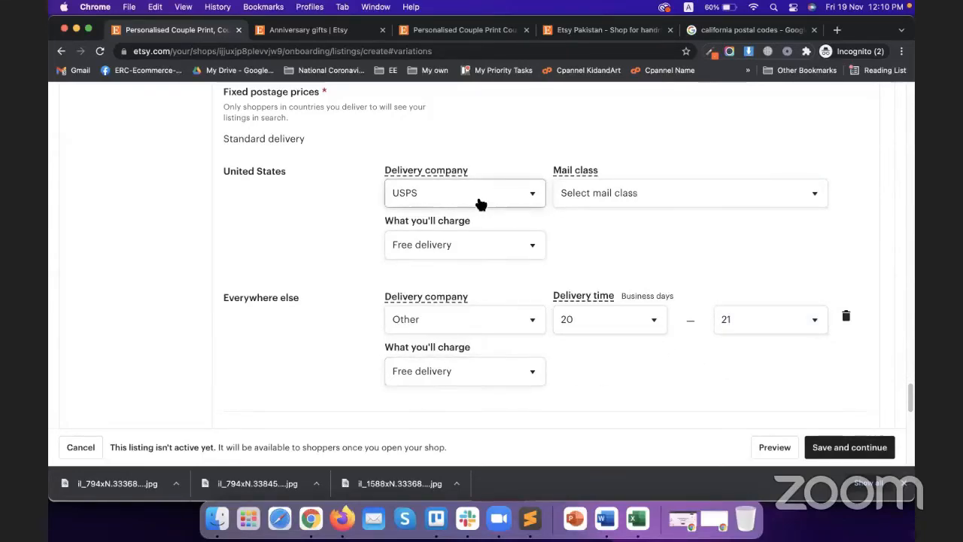
Step: Try USPS Parcel Select Ground for the US, then change the US delivery company to Other
left_click(589, 202)
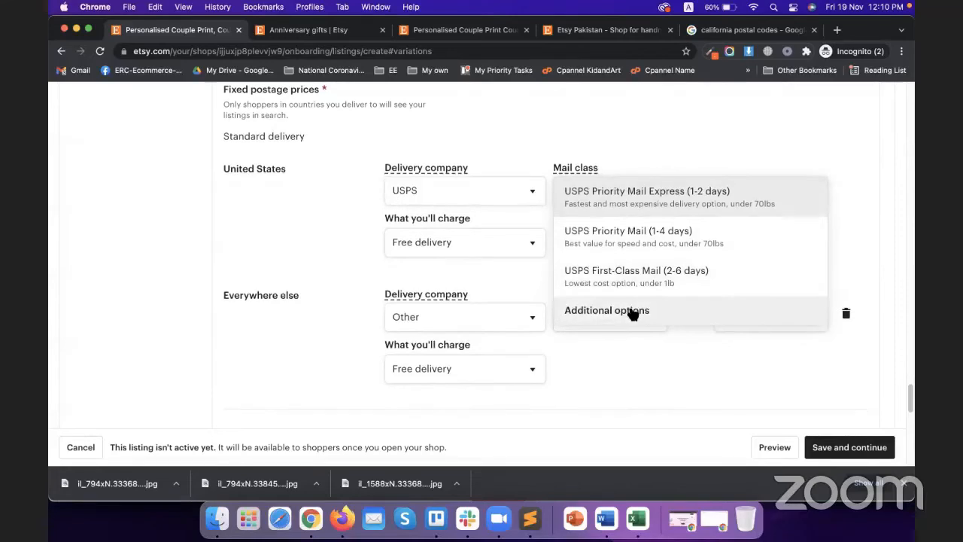
left_click(630, 312)
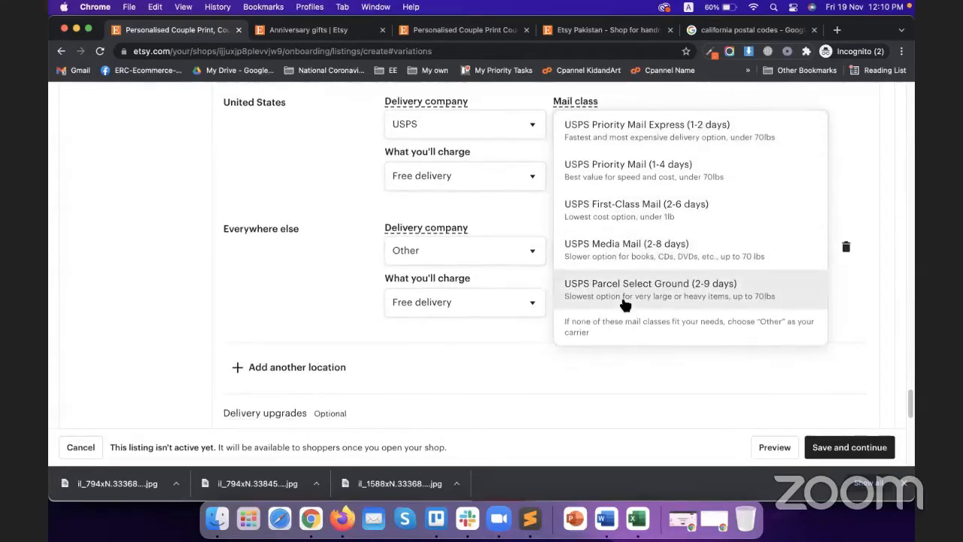
left_click(623, 299)
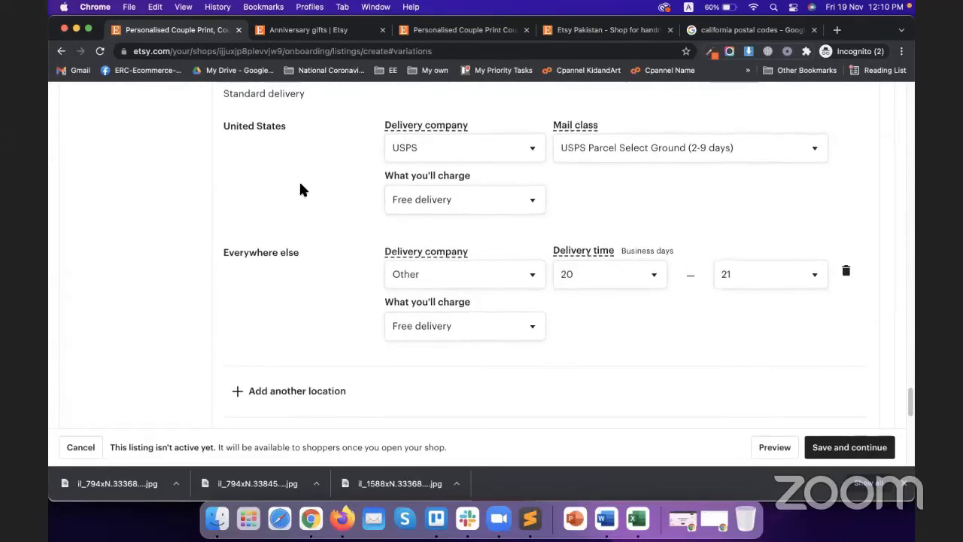
left_click(442, 176)
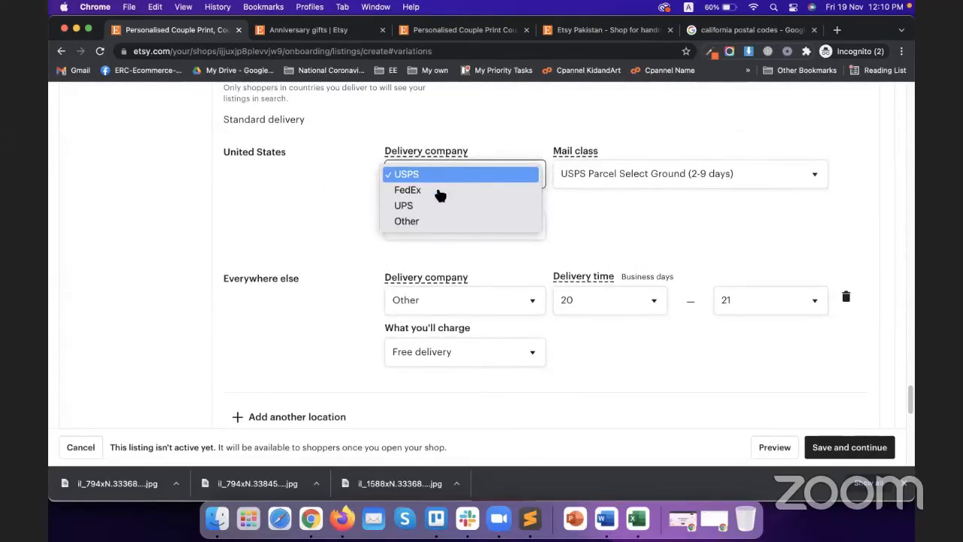
left_click(353, 236)
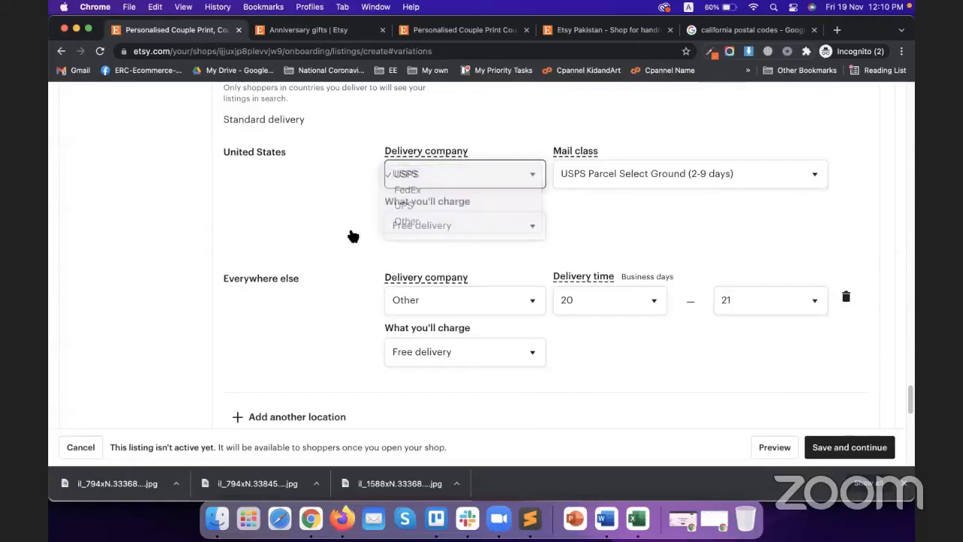
left_click(508, 179)
left_click(518, 220)
Step: Set US delivery time to 19–21 business days and keep the charge at Free delivery
left_click(600, 181)
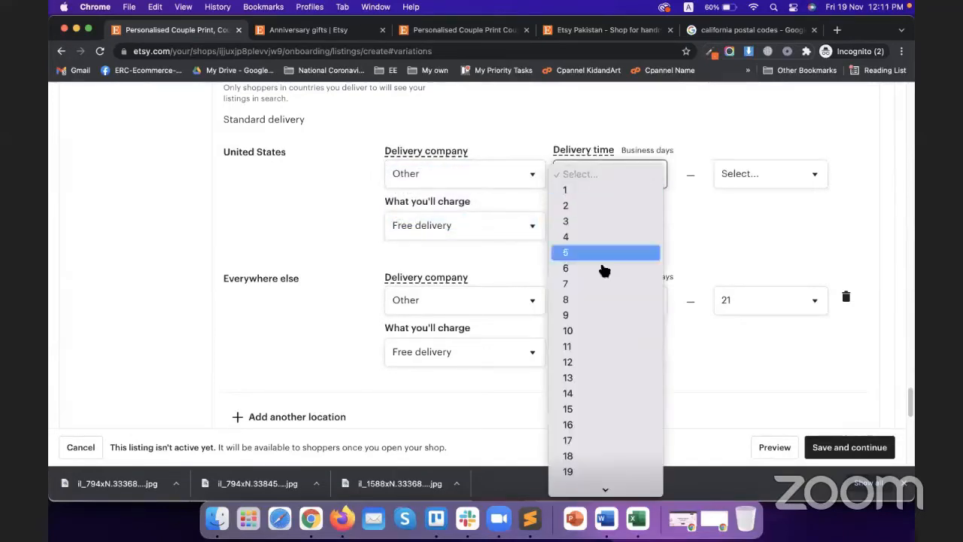
left_click(584, 485)
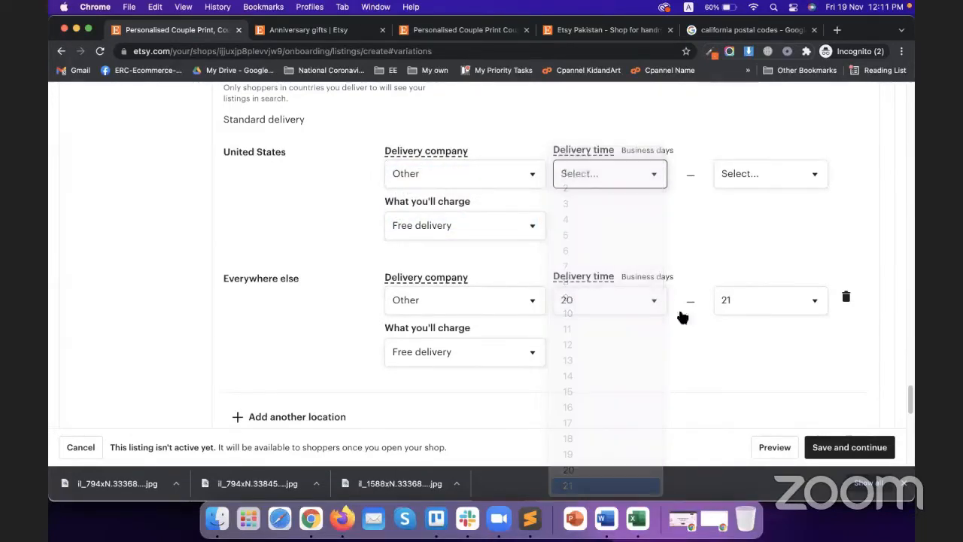
left_click(753, 185)
left_click(682, 227)
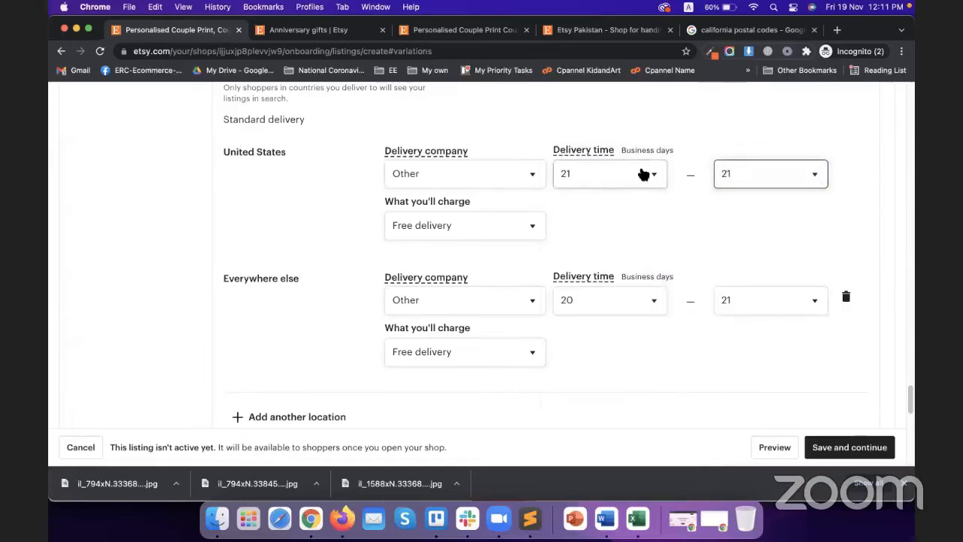
left_click(643, 174)
left_click(600, 143)
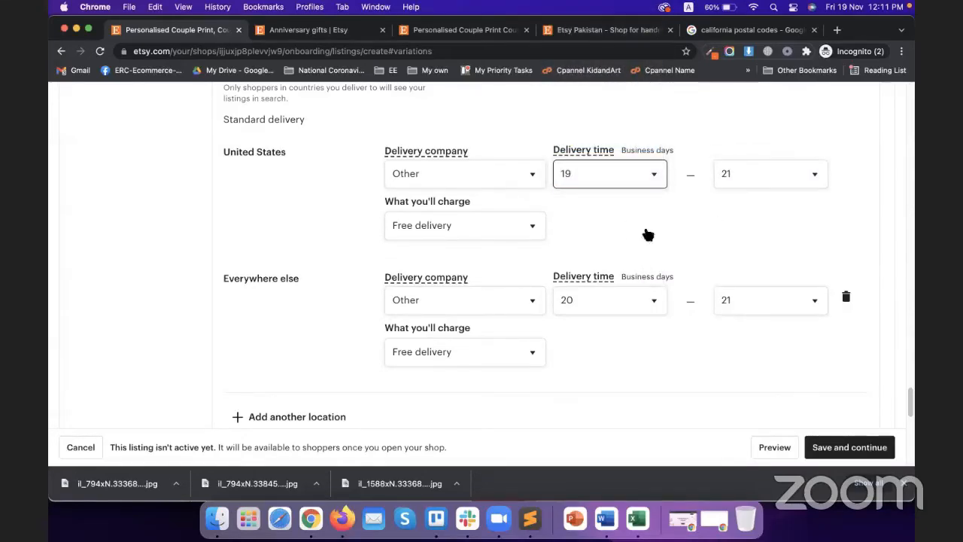
left_click(420, 235)
left_click(451, 245)
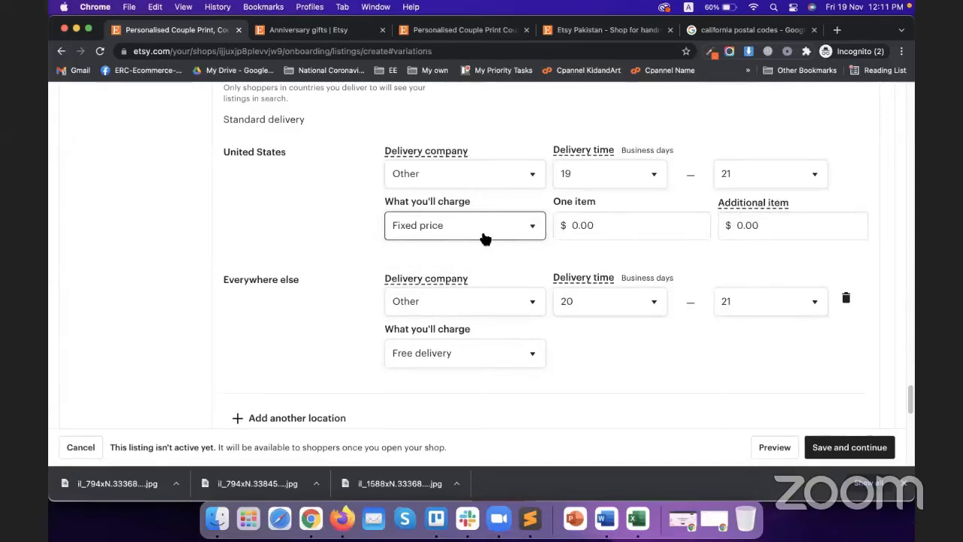
left_click(486, 238)
left_click(456, 208)
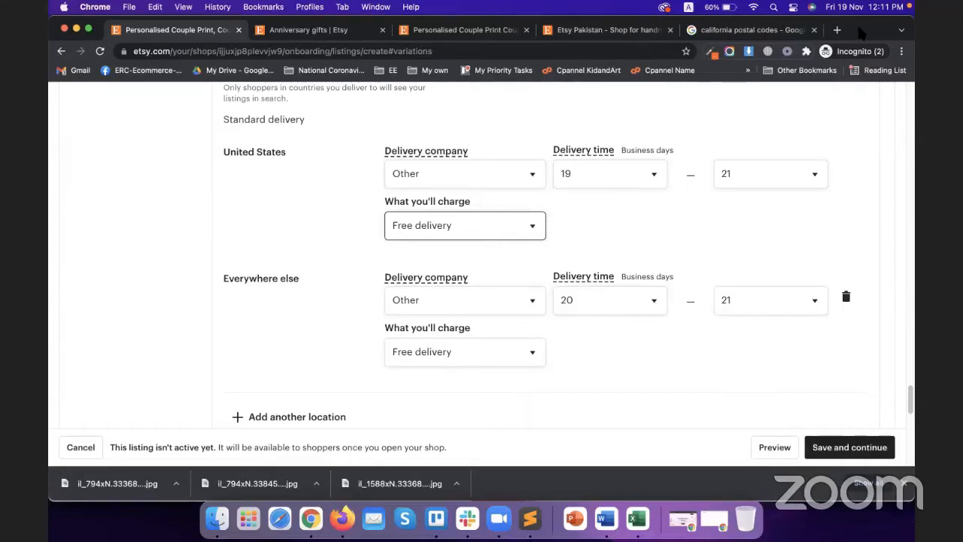
scroll(485, 211, "down", 4)
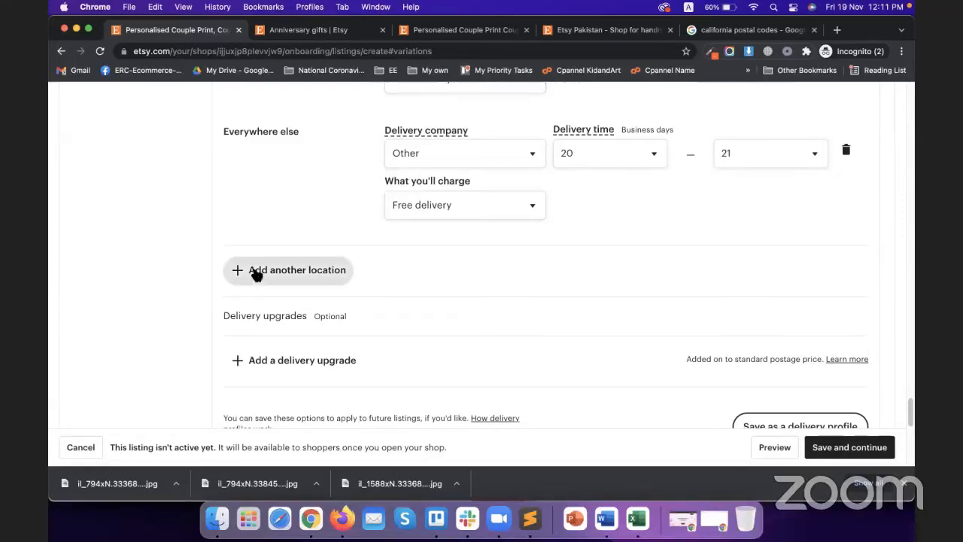
scroll(219, 351, "down", 1)
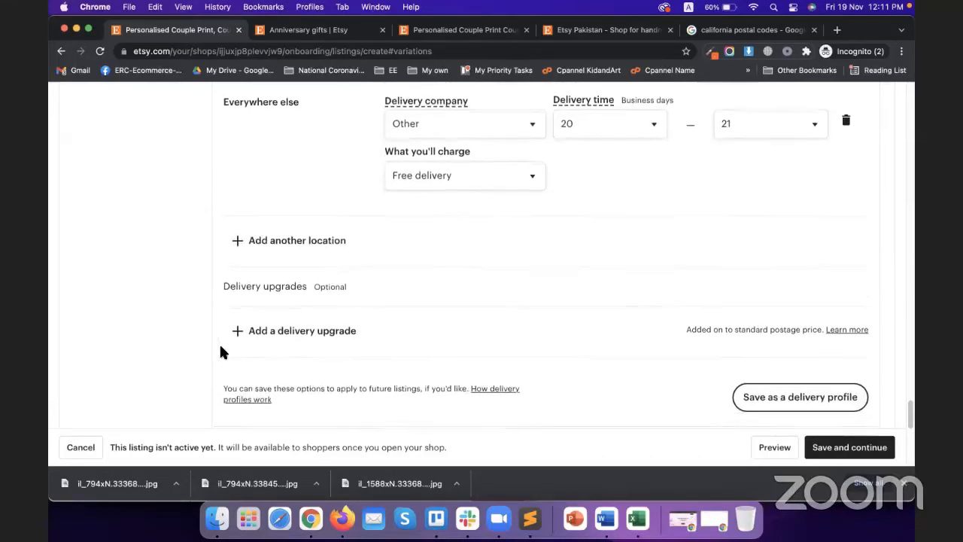
Step: Add a domestic delivery upgrade named Economy
left_click(319, 336)
scroll(415, 309, "down", 3)
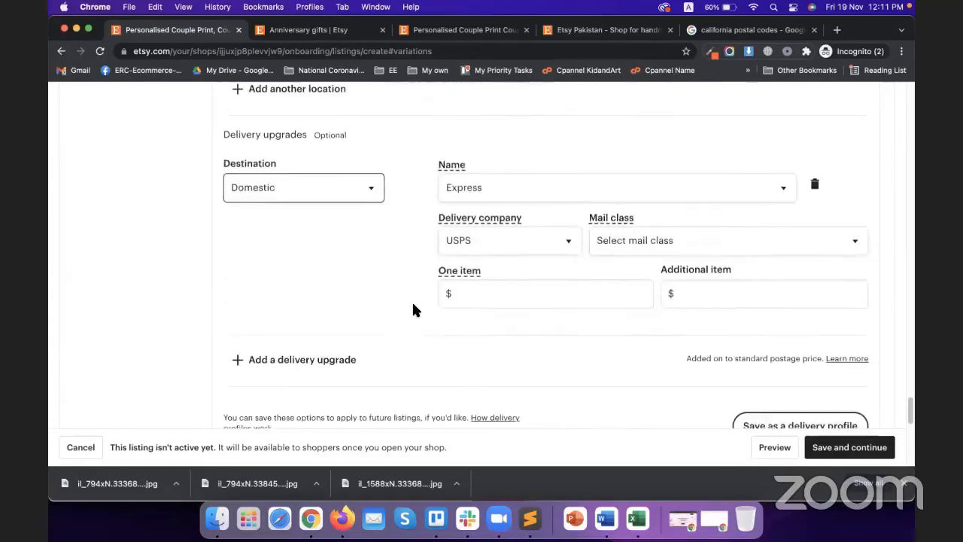
left_click(338, 192)
left_click(337, 193)
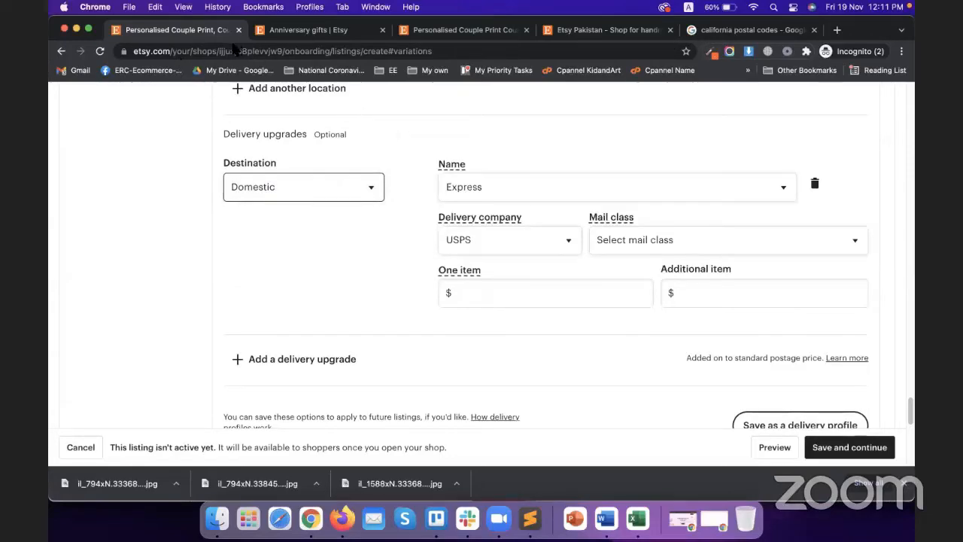
left_click(610, 195)
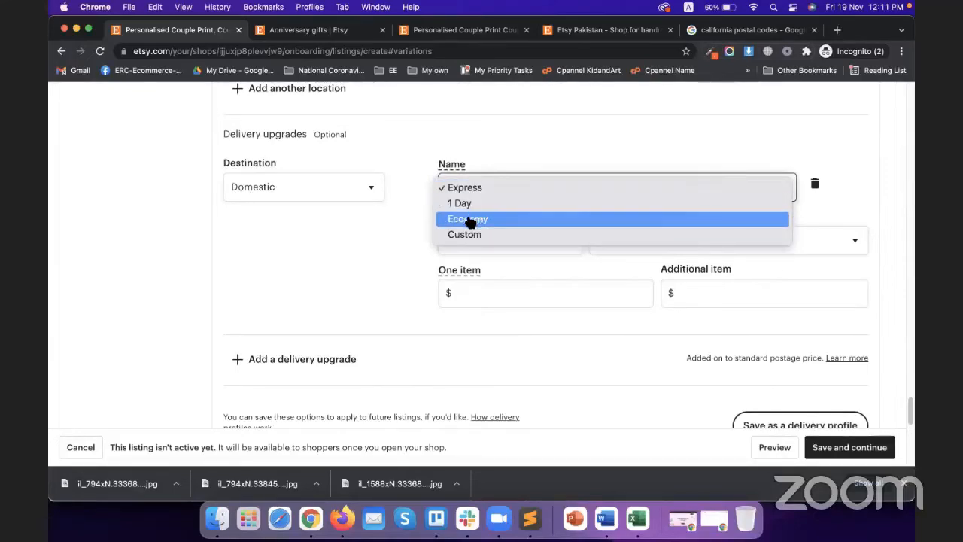
left_click(473, 219)
Step: Set the upgrade's carrier to FedEx with mail class FedEx 2Day AM
left_click(498, 241)
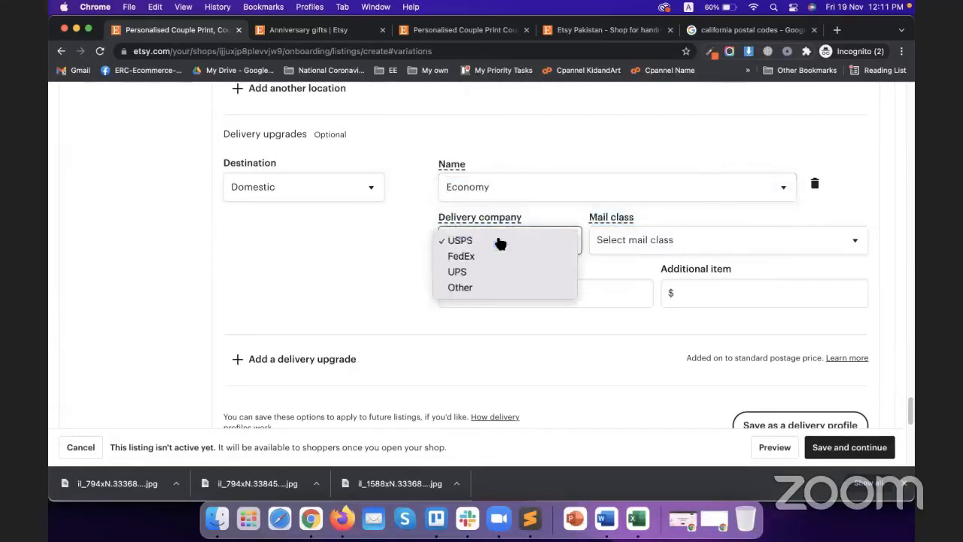
left_click(500, 241)
left_click(512, 238)
left_click(499, 260)
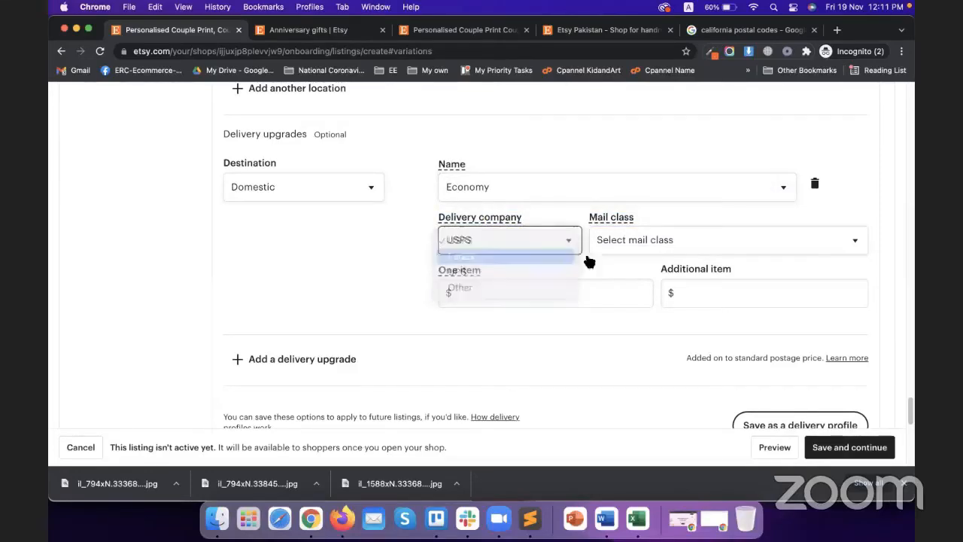
left_click(644, 243)
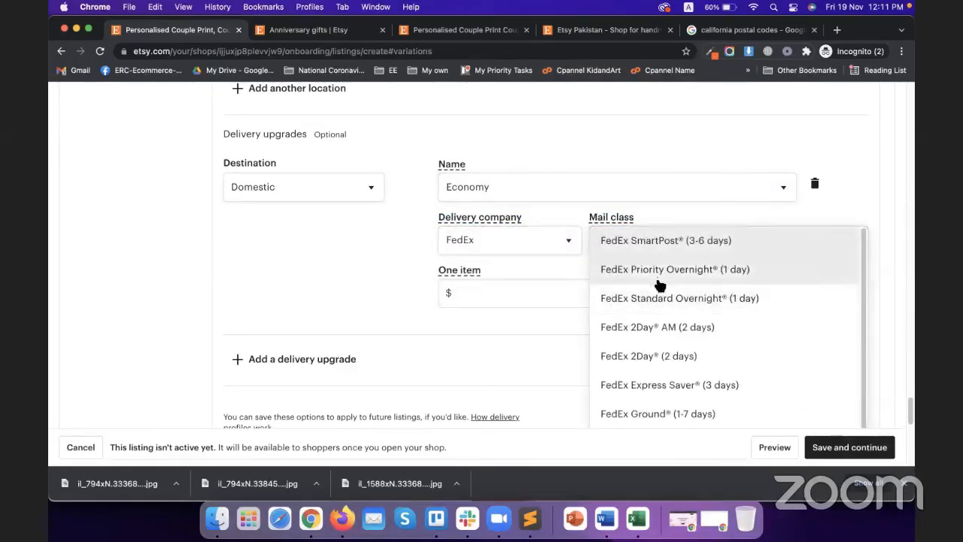
left_click(634, 325)
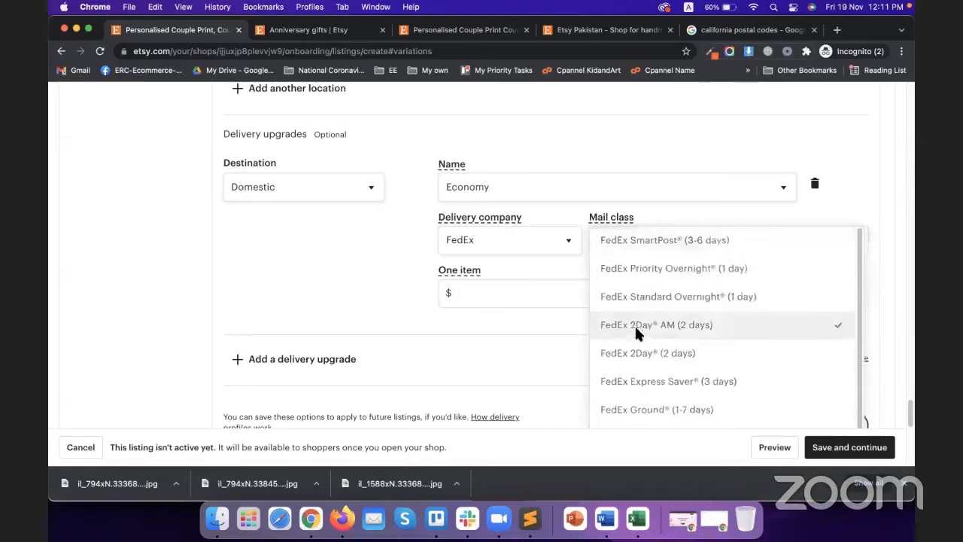
Step: Price the upgrade at $30.00 for one item and $25.00 per additional item
left_click(557, 304)
scroll(555, 301, "down", 1)
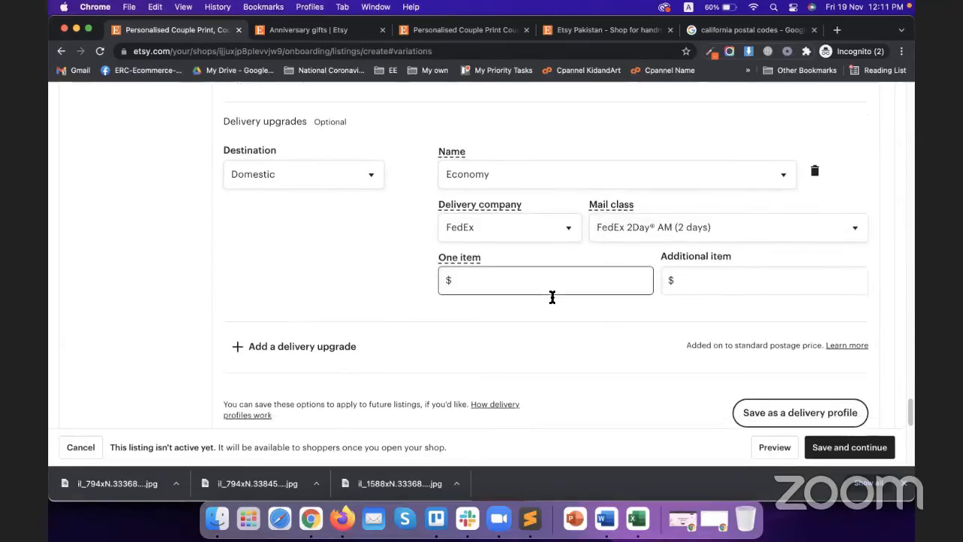
type("30")
left_click(542, 316)
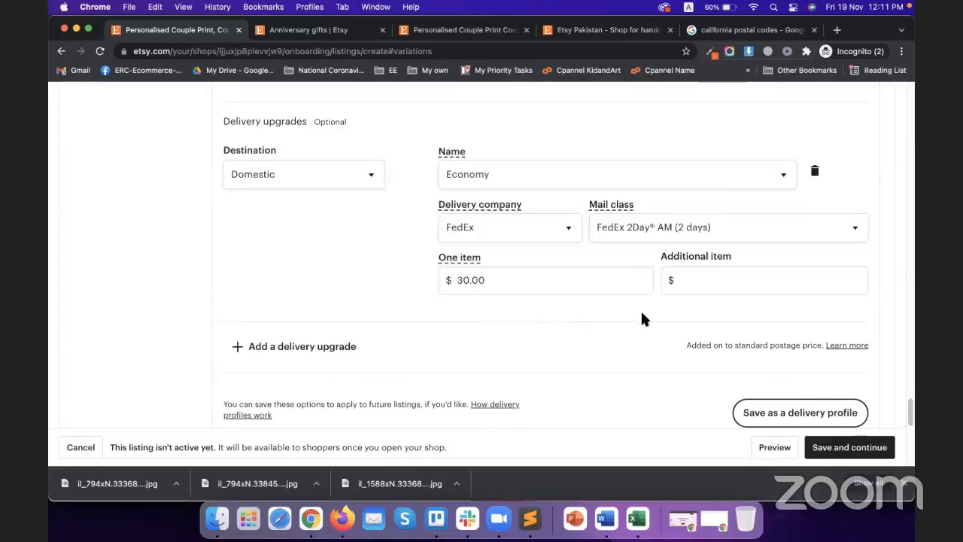
left_click(690, 282)
type("30")
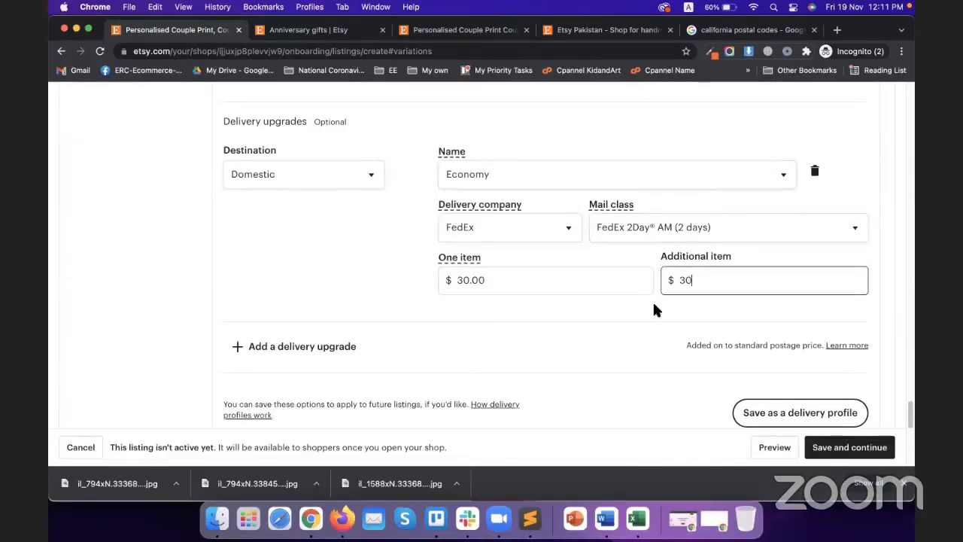
left_click(652, 301)
double_click(721, 283)
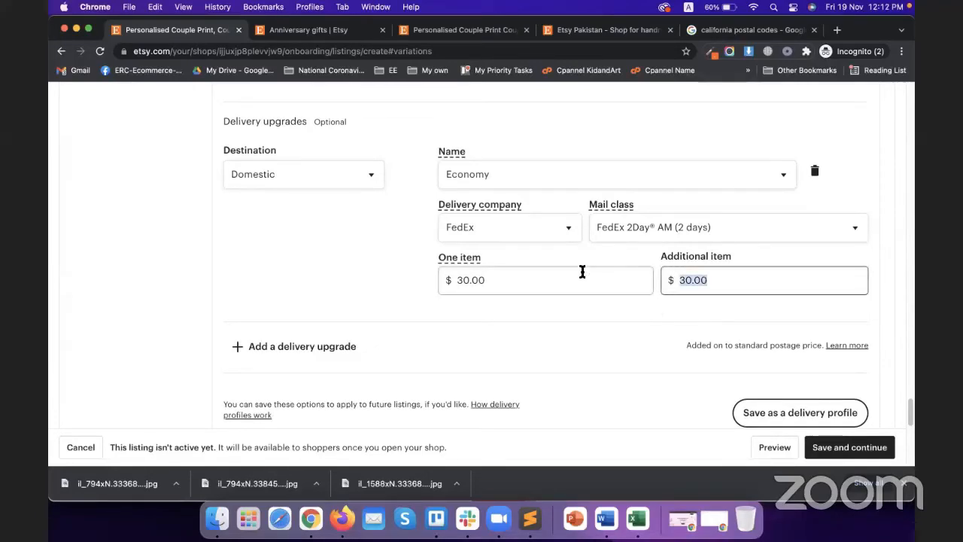
type("25")
left_click(532, 312)
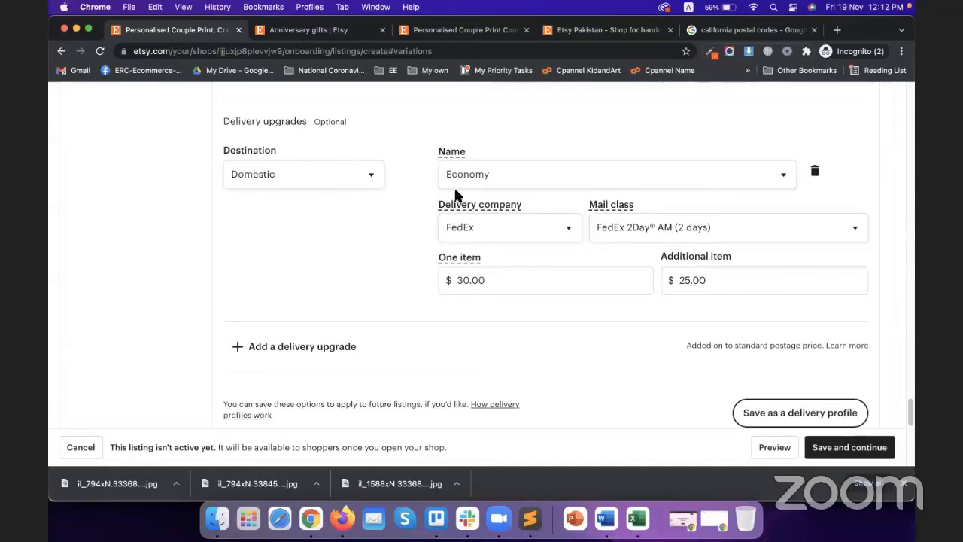
scroll(301, 298, "down", 1)
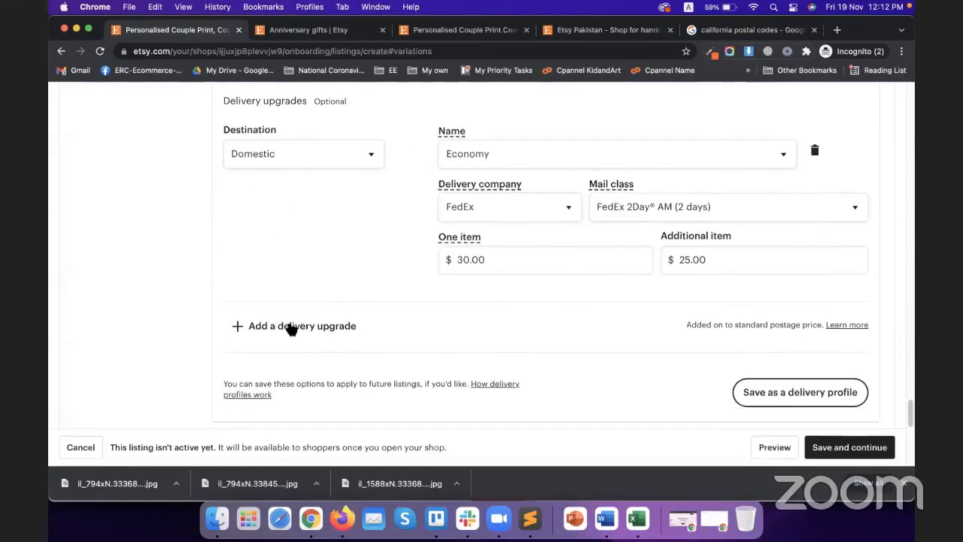
Step: Add a second, International delivery upgrade named Express
left_click(290, 325)
left_click(289, 338)
left_click(282, 352)
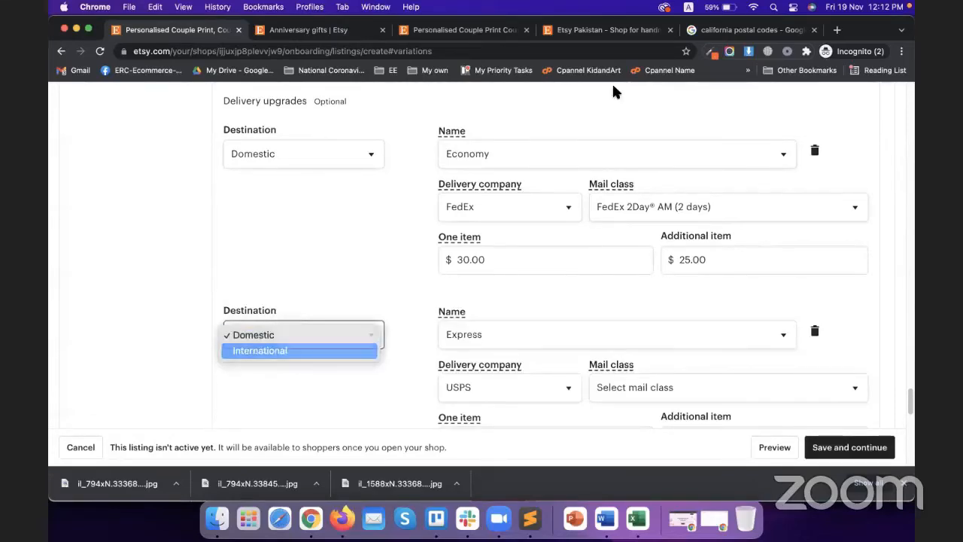
scroll(482, 249, "down", 3)
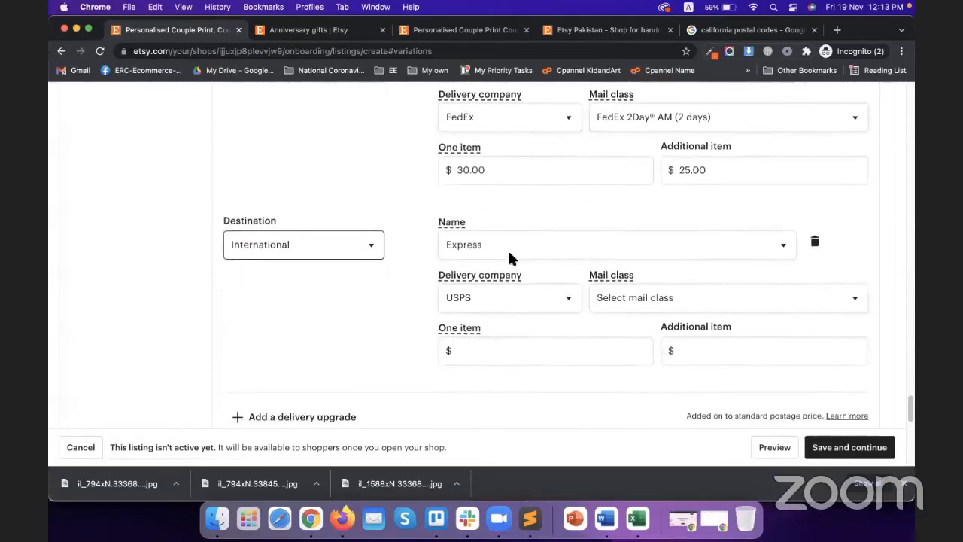
left_click(508, 252)
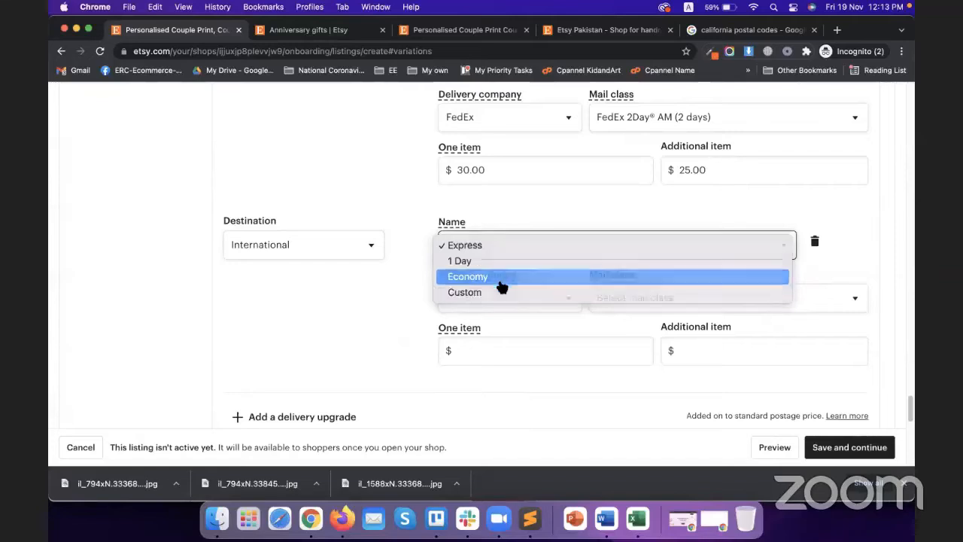
left_click(499, 280)
left_click(485, 265)
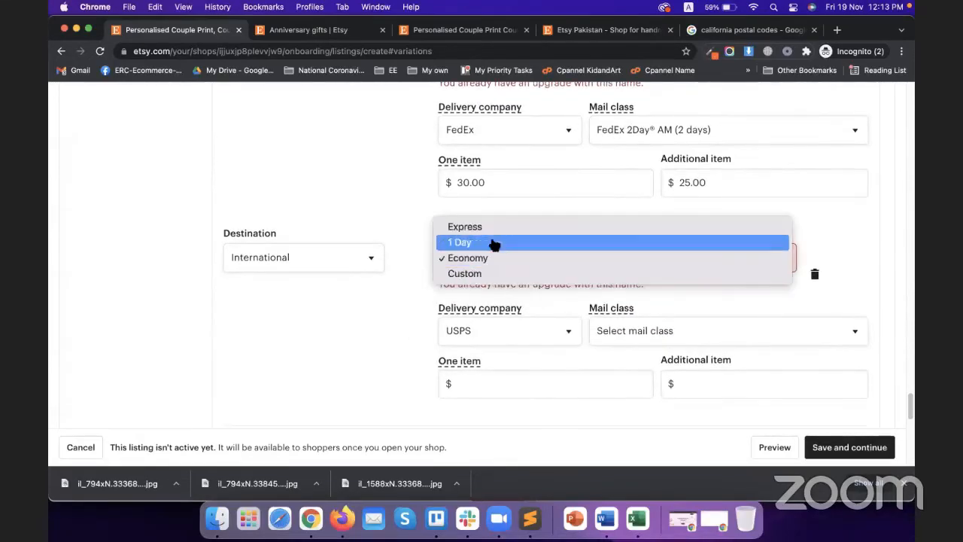
left_click(441, 286)
Step: Set it to DHL Express Worldwide at $45.00 for one item and $30.00 additional
left_click(481, 270)
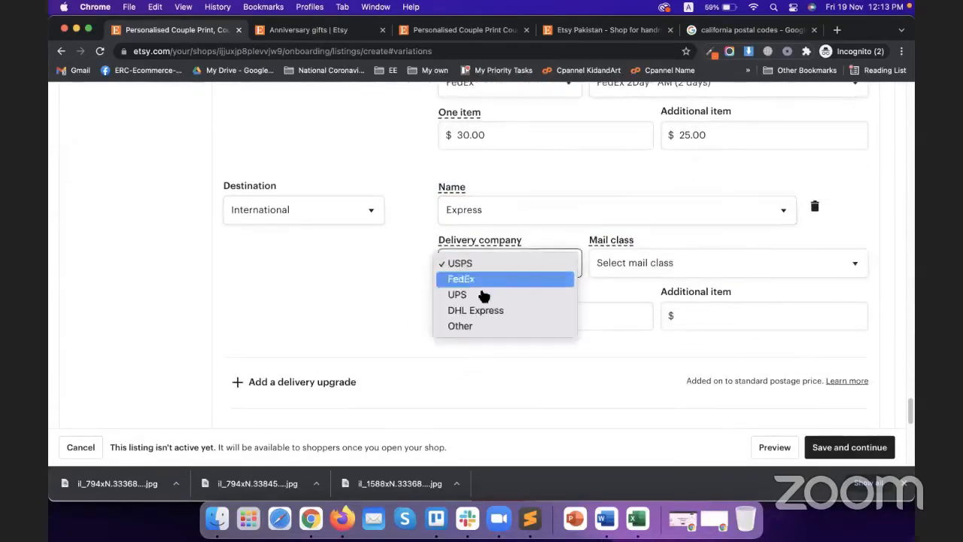
left_click(482, 310)
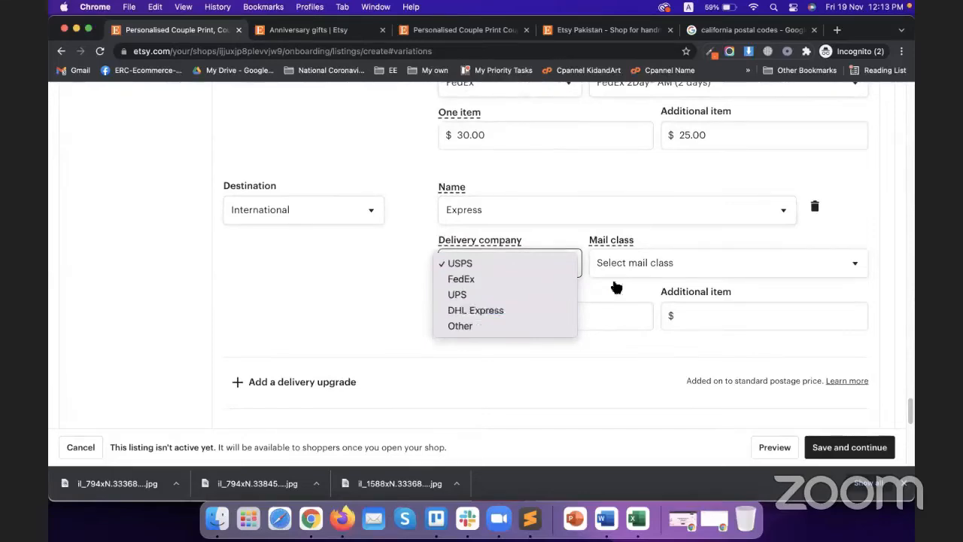
left_click(614, 271)
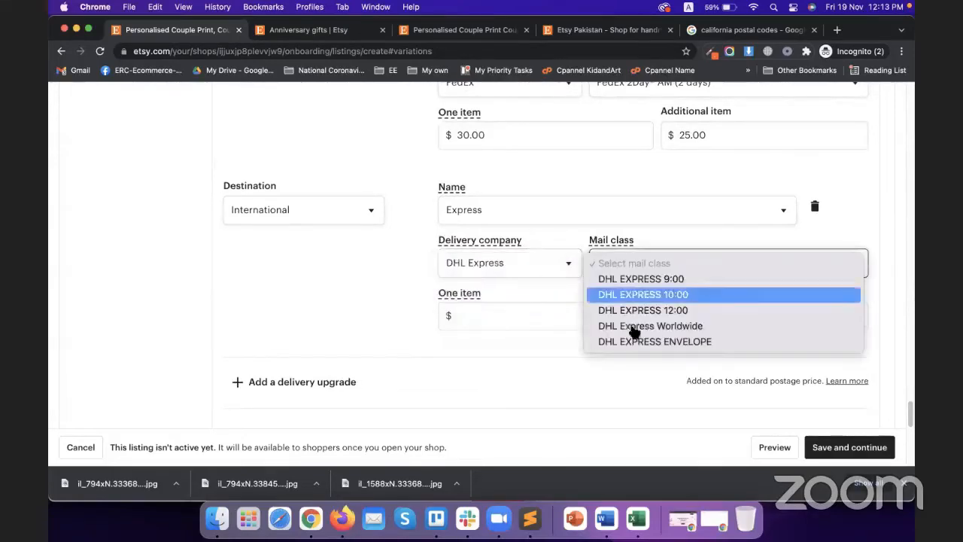
left_click(677, 332)
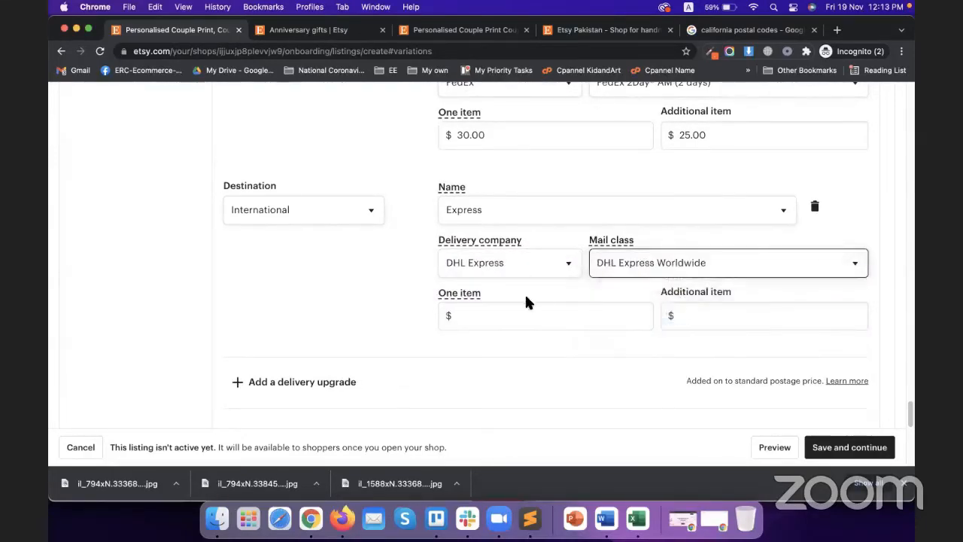
scroll(527, 301, "down", 1)
left_click(492, 301)
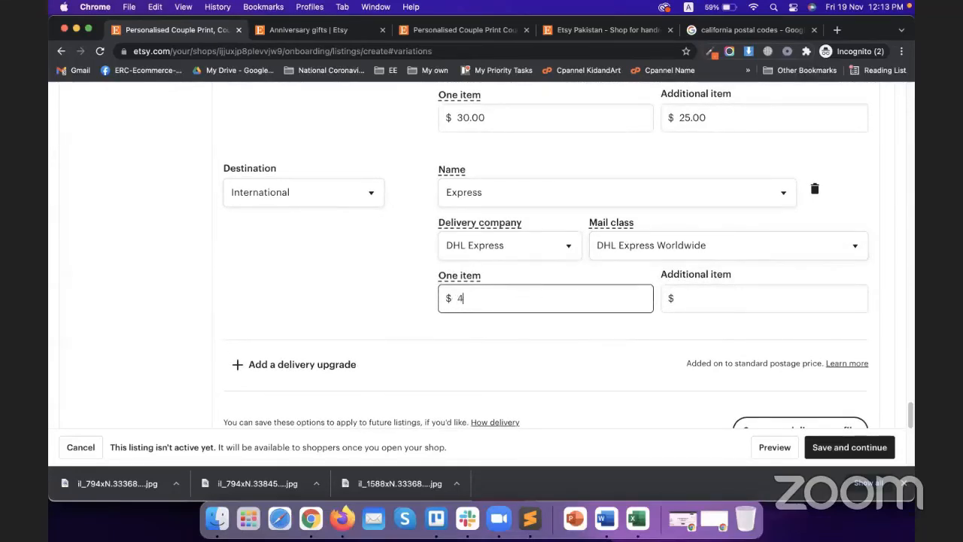
key("Tab")
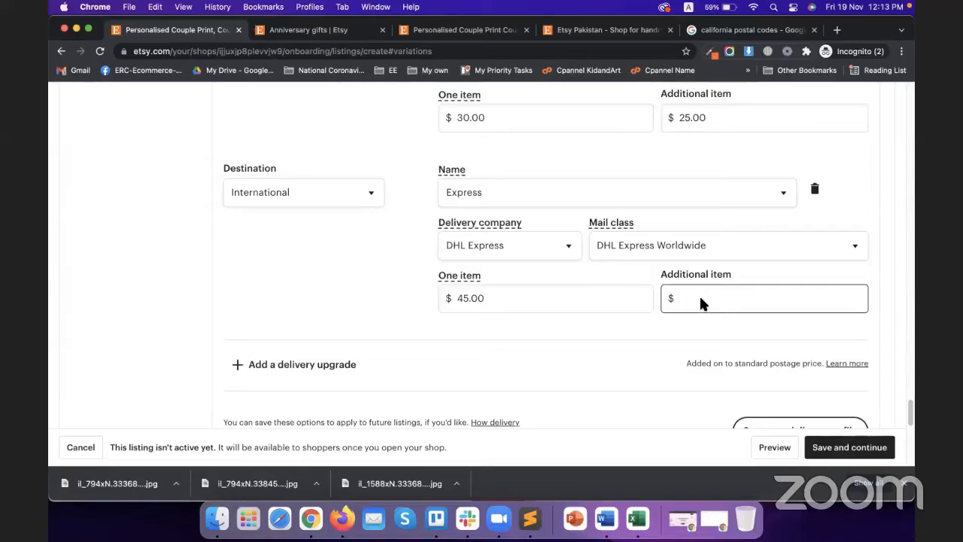
type("30")
left_click(320, 114)
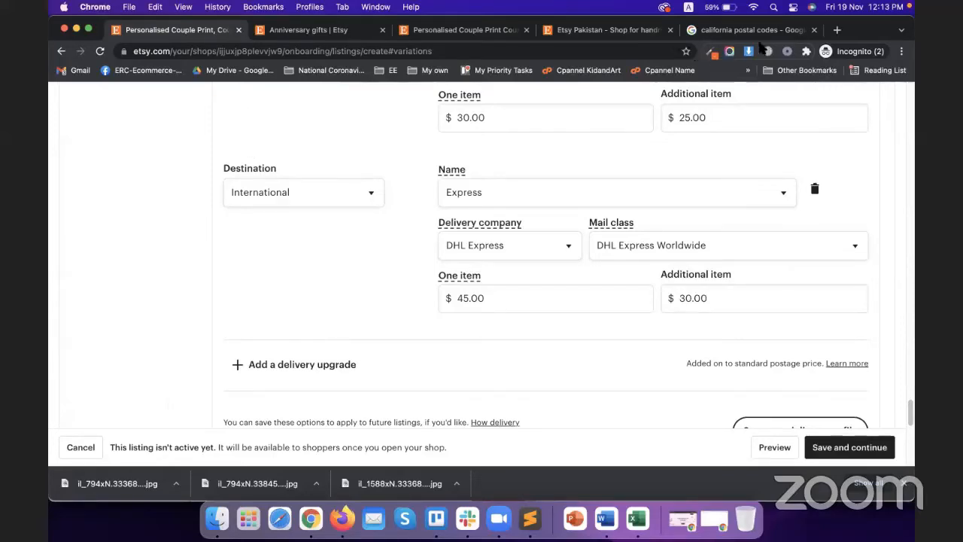
scroll(421, 245, "down", 5)
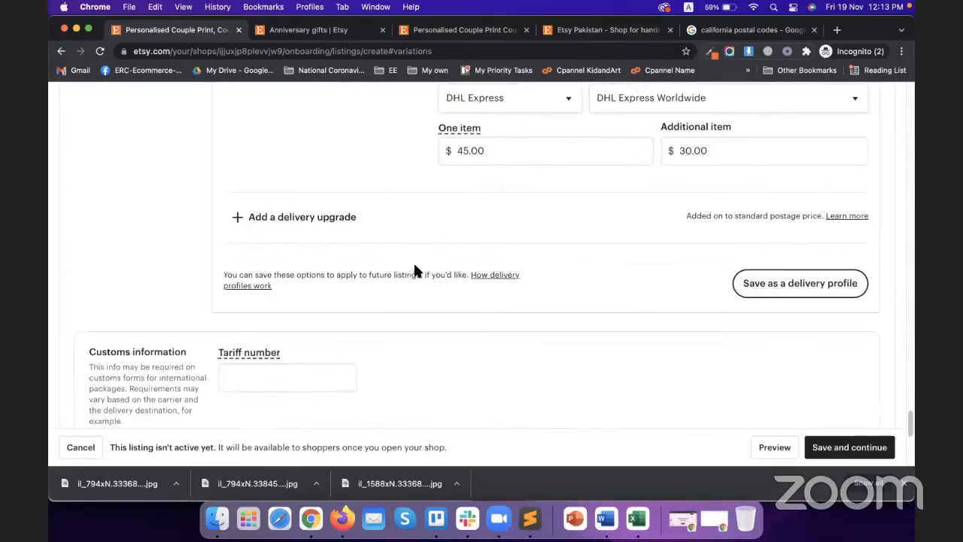
scroll(378, 326, "down", 3)
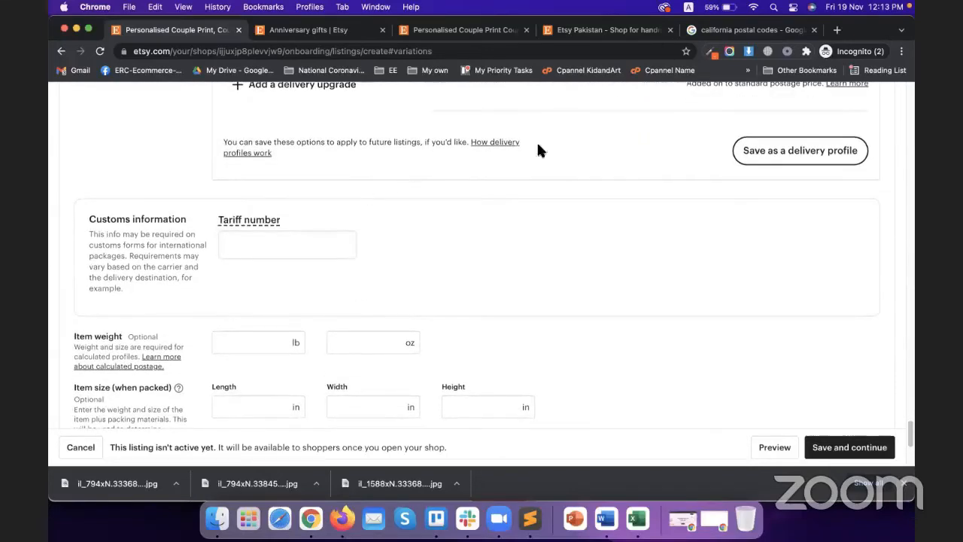
left_click(249, 220)
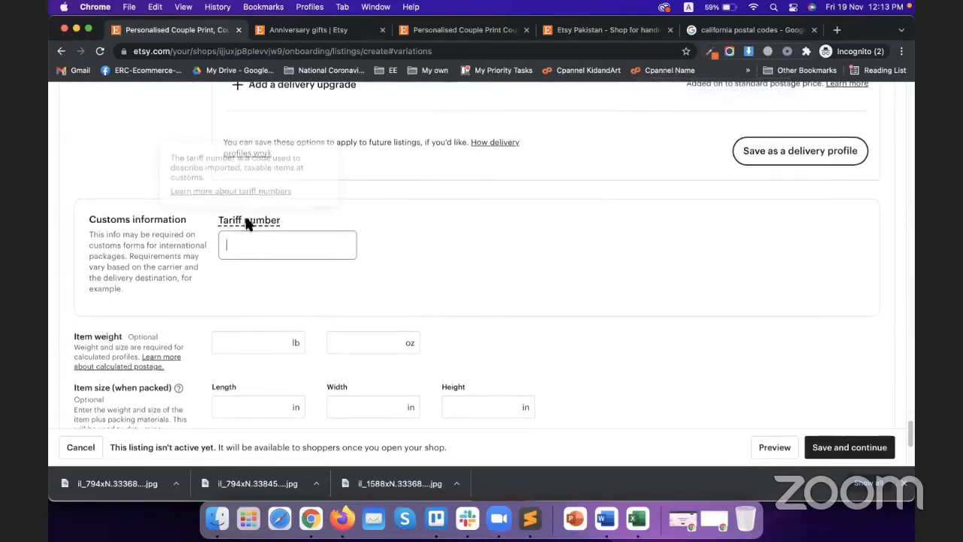
scroll(165, 286, "down", 4)
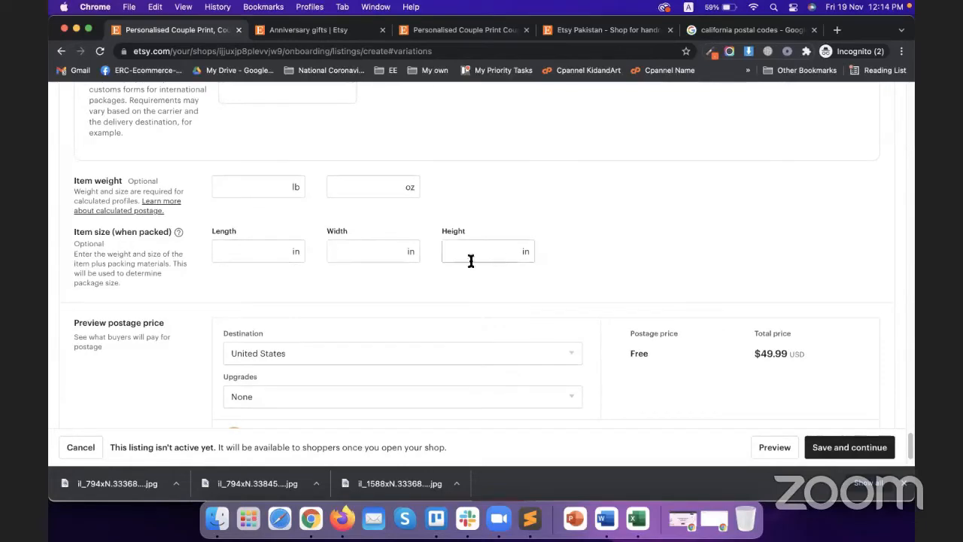
scroll(113, 301, "down", 2)
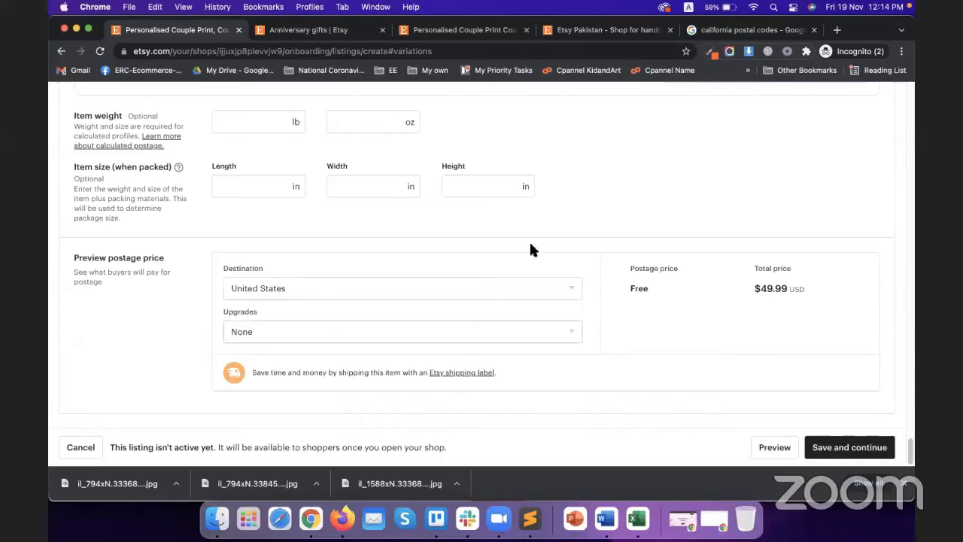
Step: Save the listing and review the Personalised Couple Print at $49.99 on Stock your shop
left_click(850, 448)
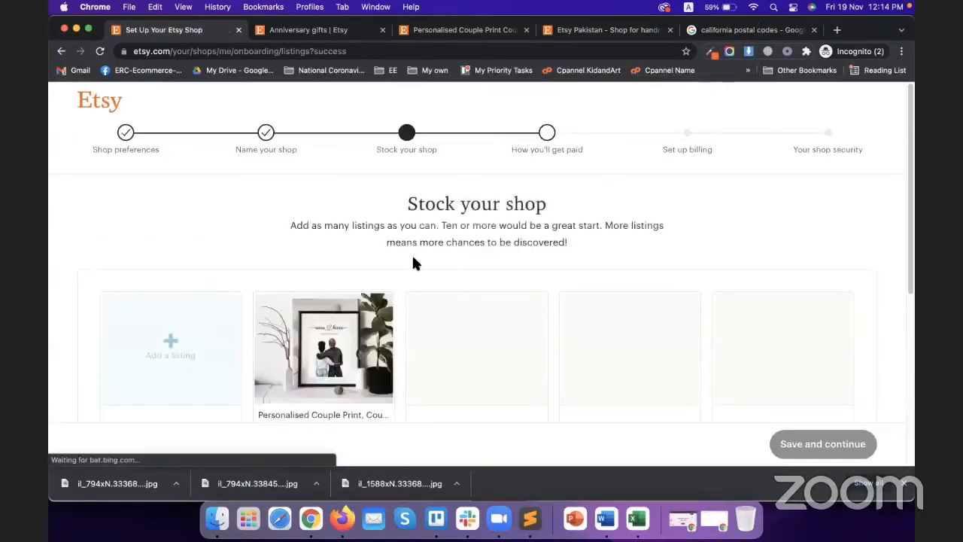
scroll(335, 271, "down", 3)
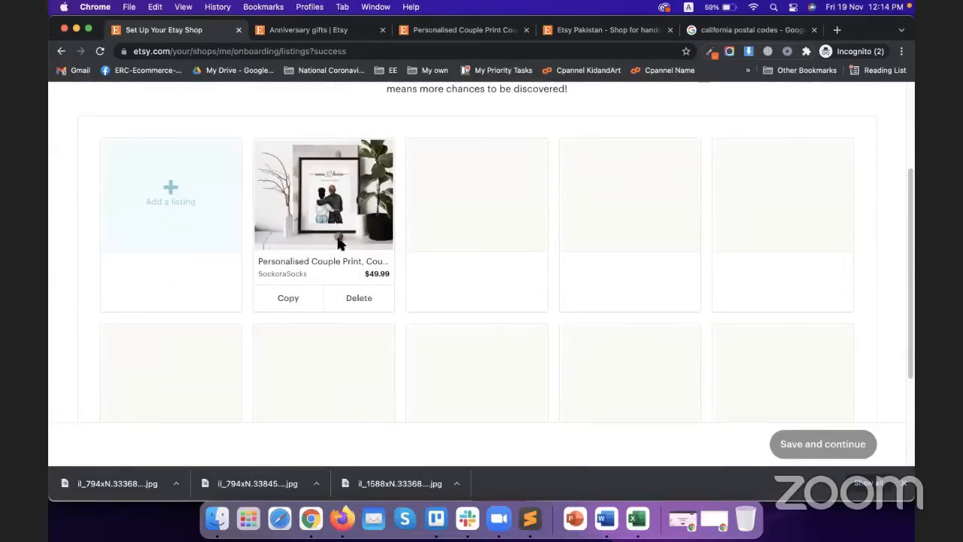
scroll(400, 291, "up", 3)
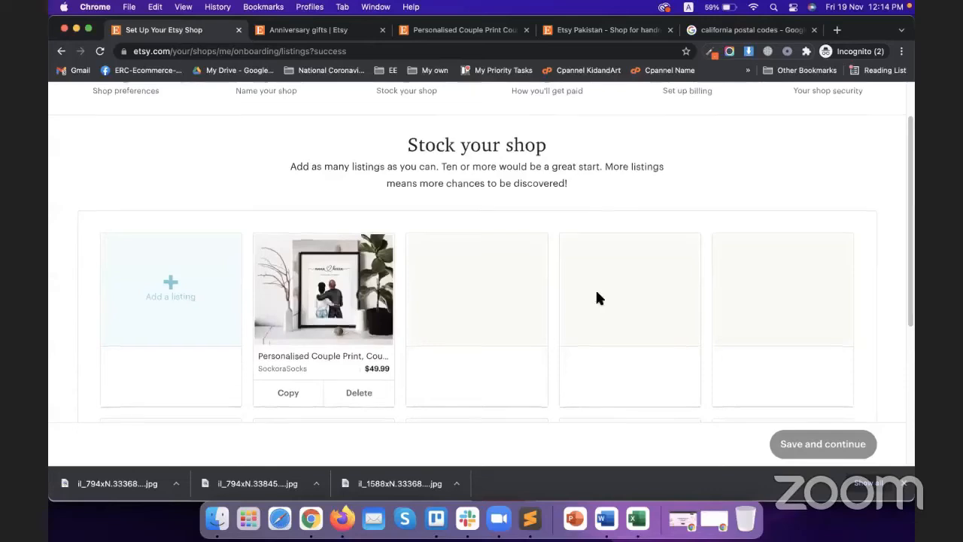
scroll(452, 295, "up", 2)
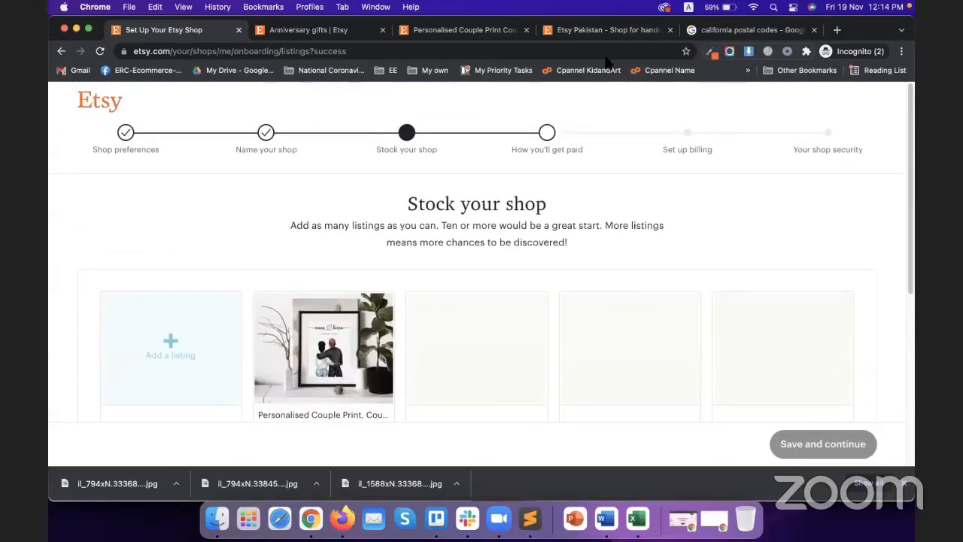
scroll(293, 259, "down", 1)
scroll(304, 285, "down", 8)
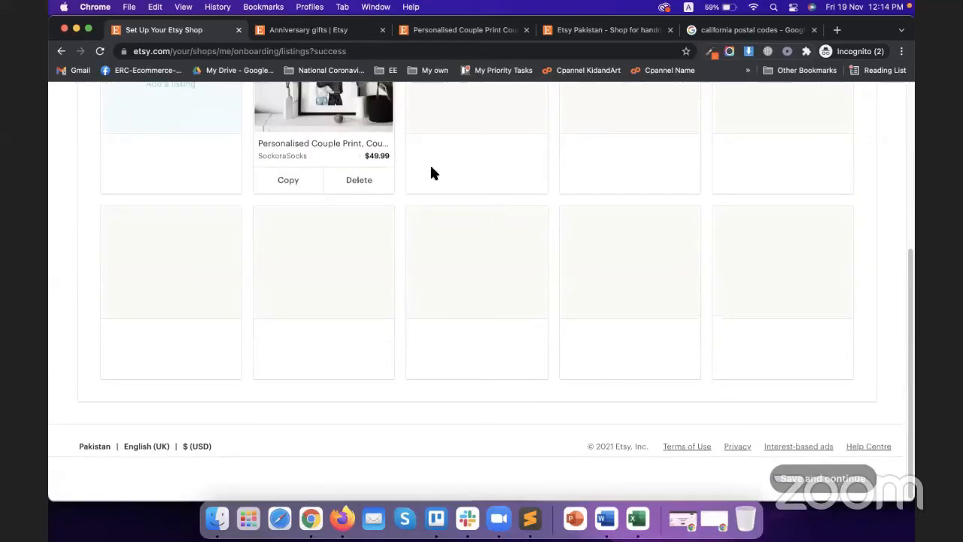
scroll(411, 249, "up", 5)
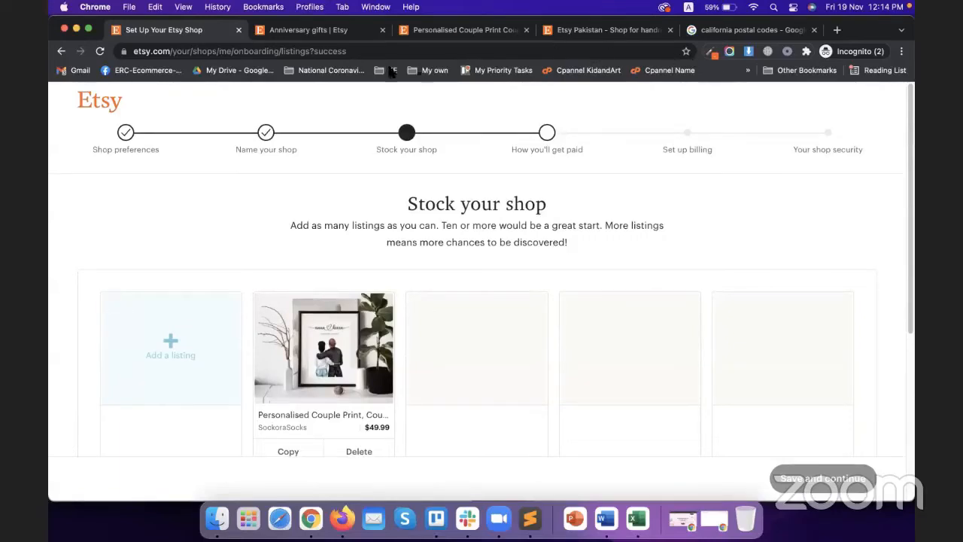
Step: Go to the How you'll get paid step and keep Individual or sole proprietorship as seller type
left_click(546, 134)
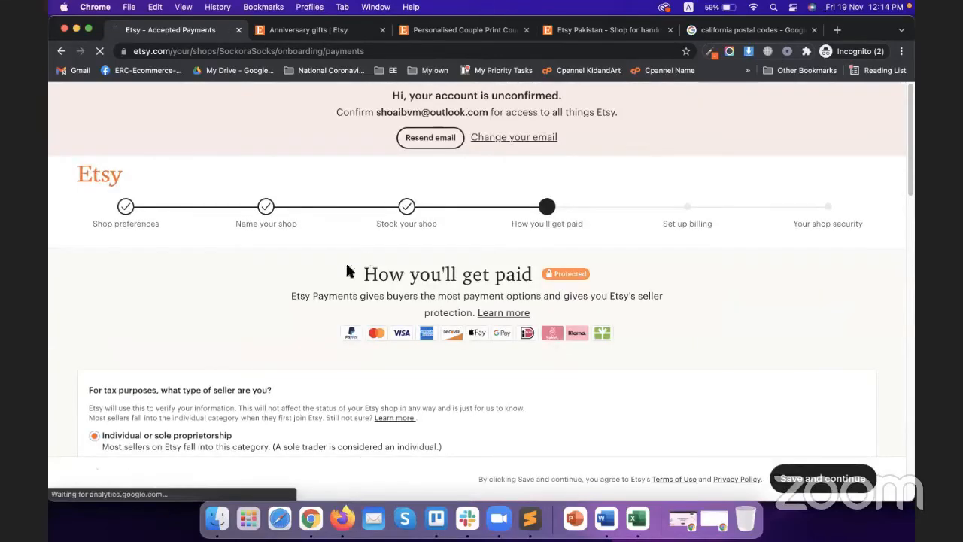
scroll(290, 286, "down", 3)
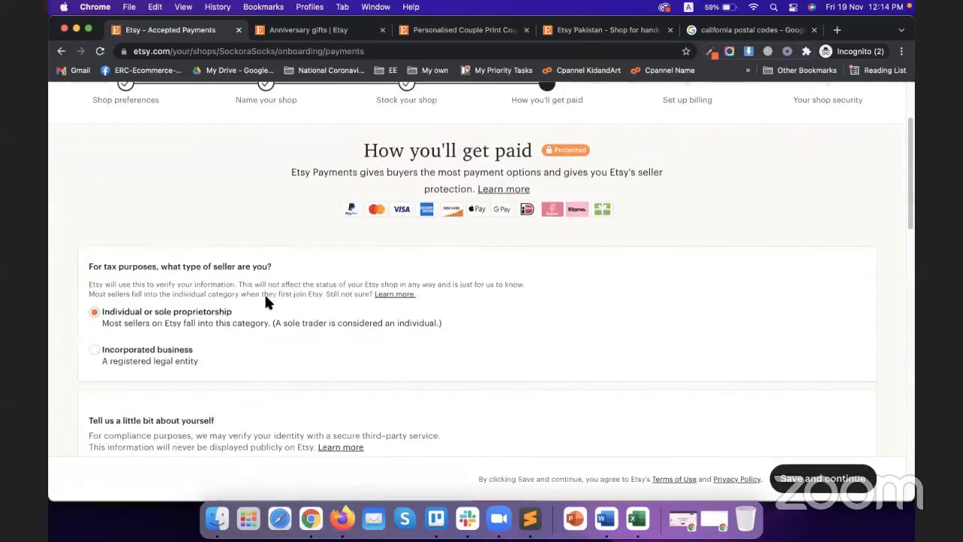
left_click(153, 351)
left_click(179, 308)
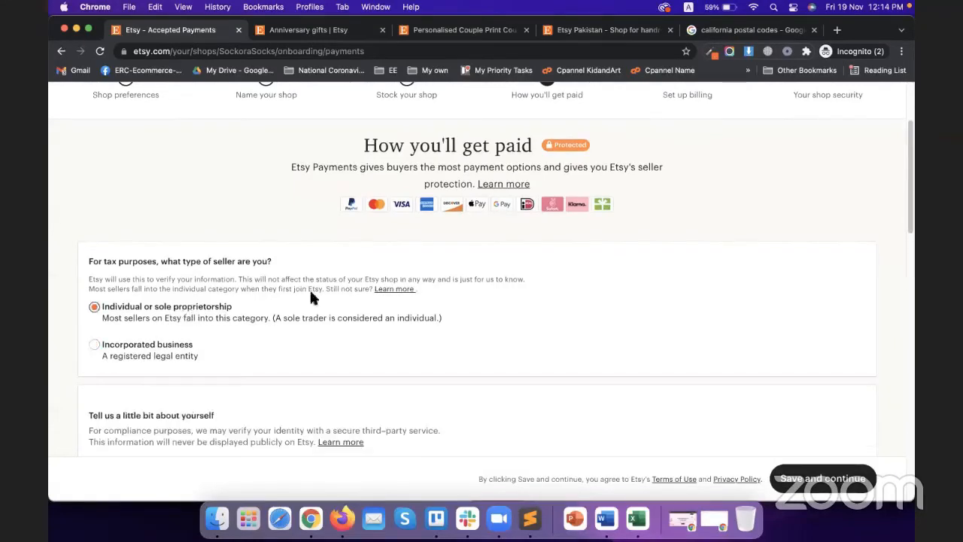
scroll(397, 311, "down", 1)
scroll(398, 307, "down", 5)
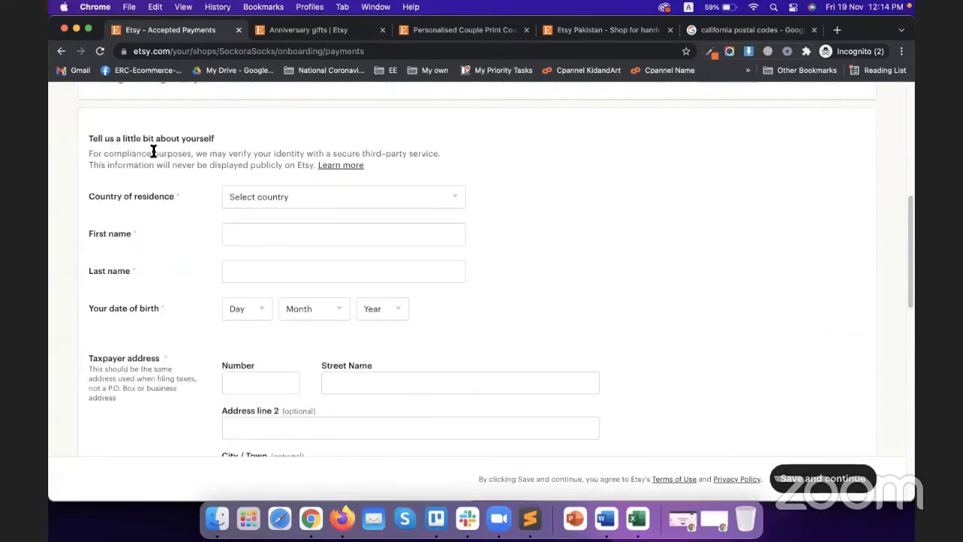
Step: Browse the country of residence list and close it without choosing a country
left_click(295, 198)
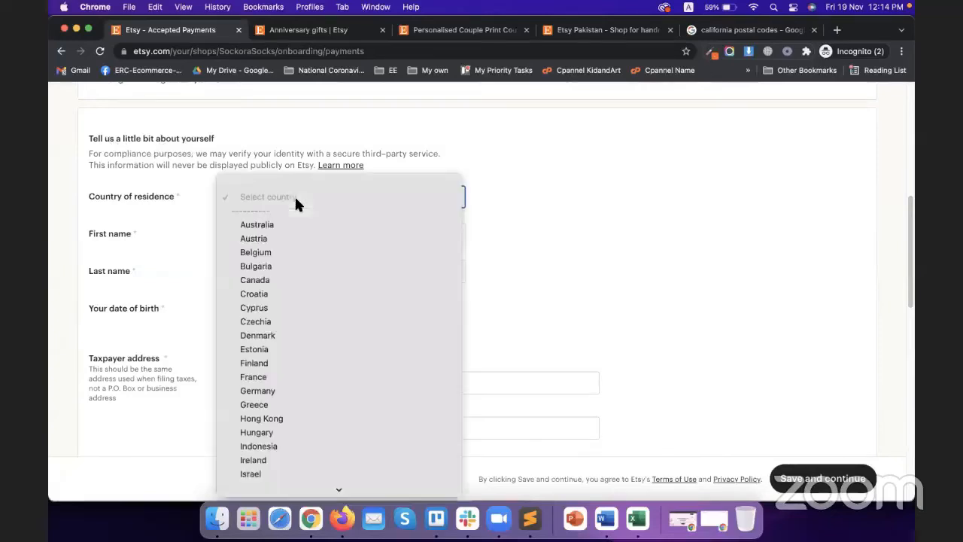
key("p")
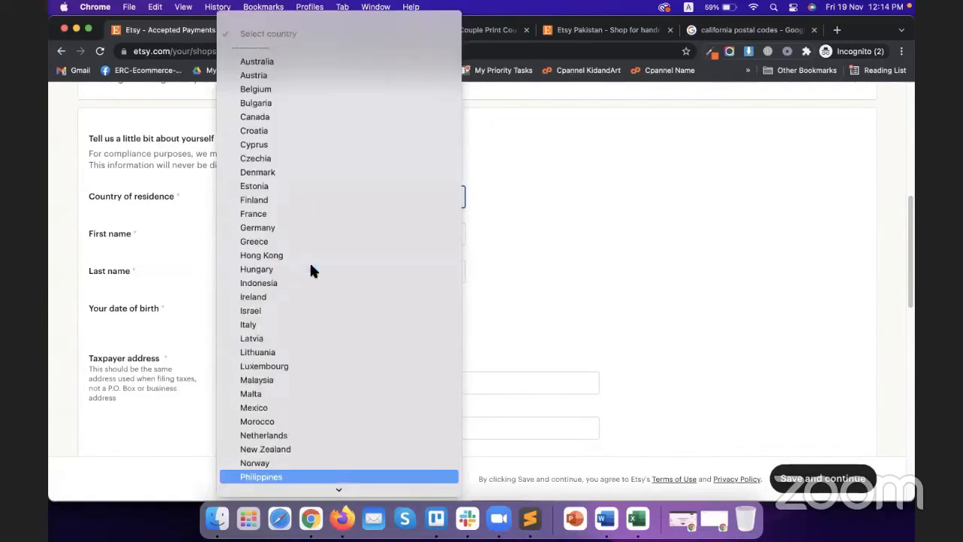
scroll(318, 406, "down", 5)
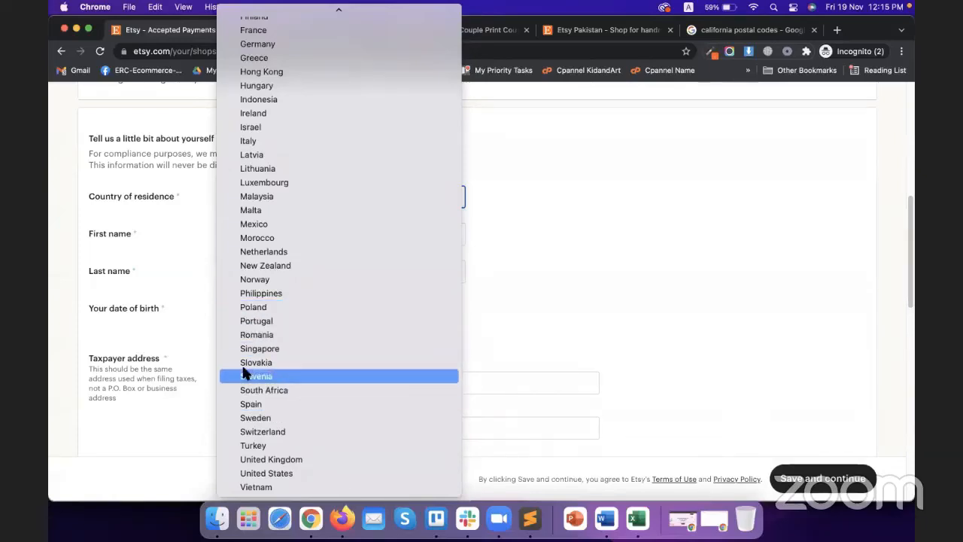
left_click(180, 231)
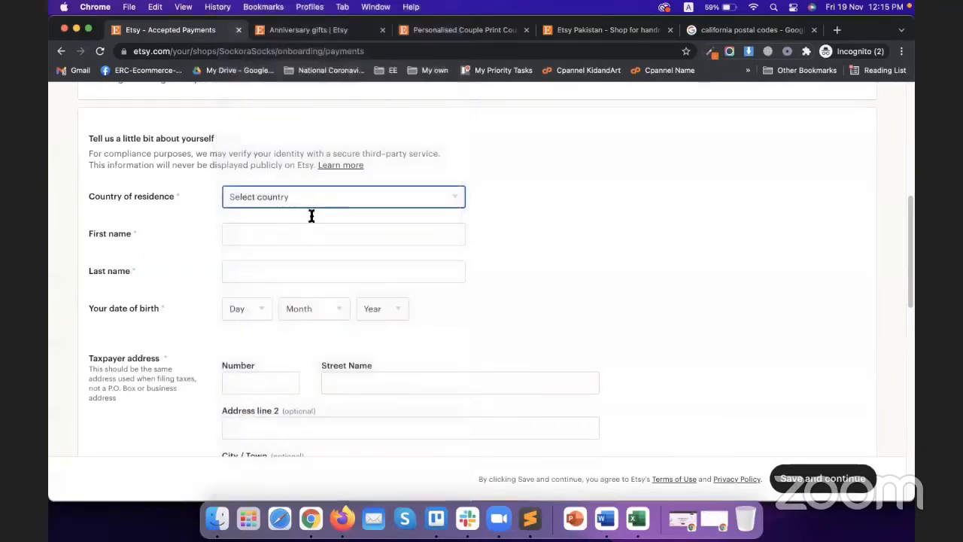
scroll(168, 329, "down", 3)
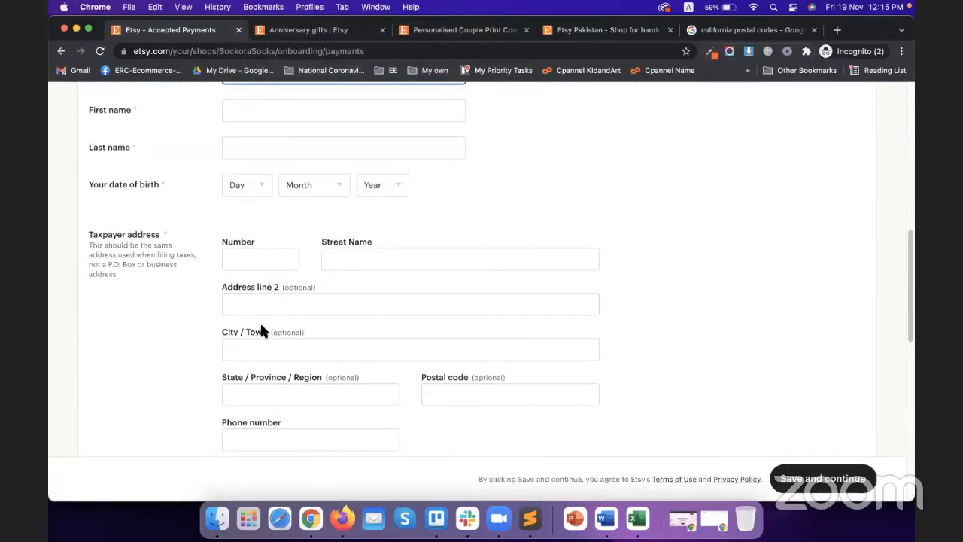
scroll(190, 343, "up", 2)
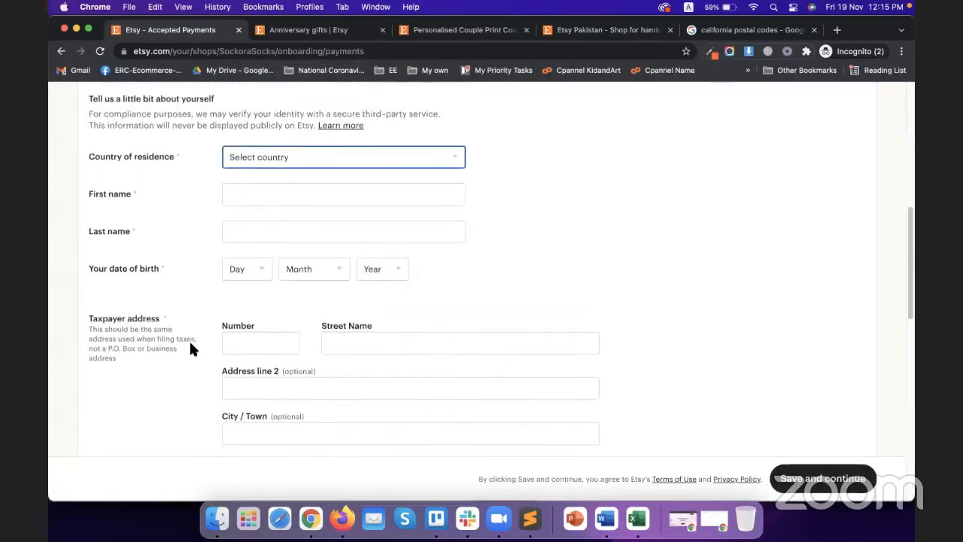
scroll(190, 344, "down", 4)
scroll(190, 336, "down", 3)
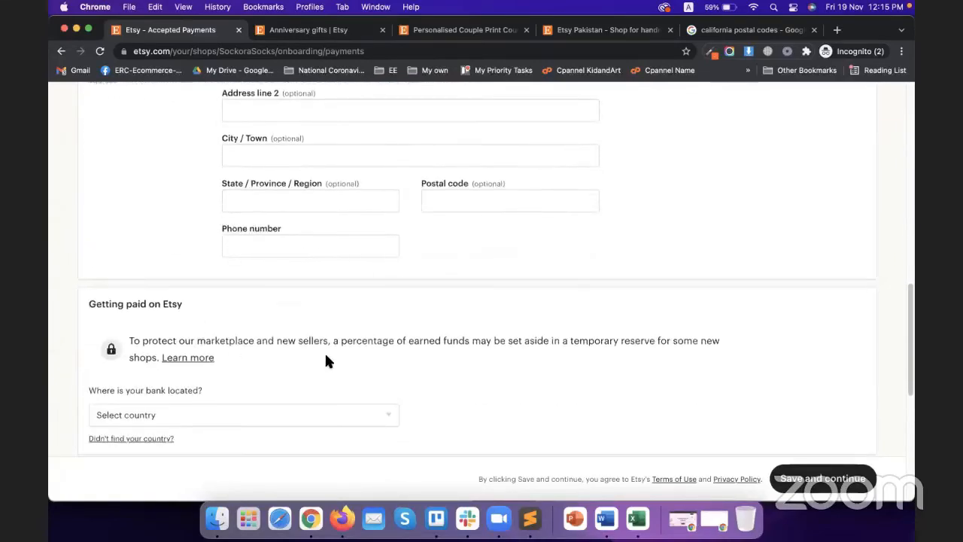
scroll(326, 358, "up", 6)
scroll(249, 321, "down", 10)
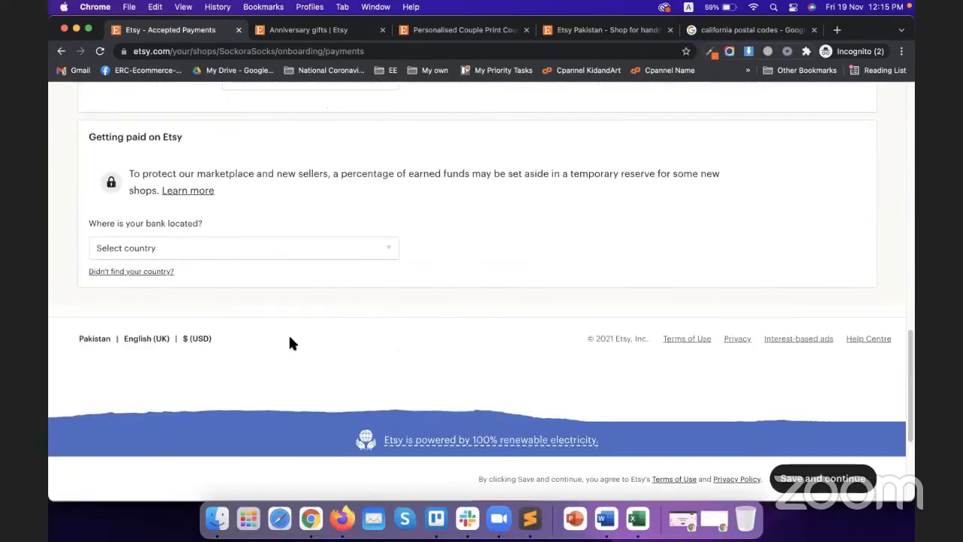
scroll(339, 316, "up", 1)
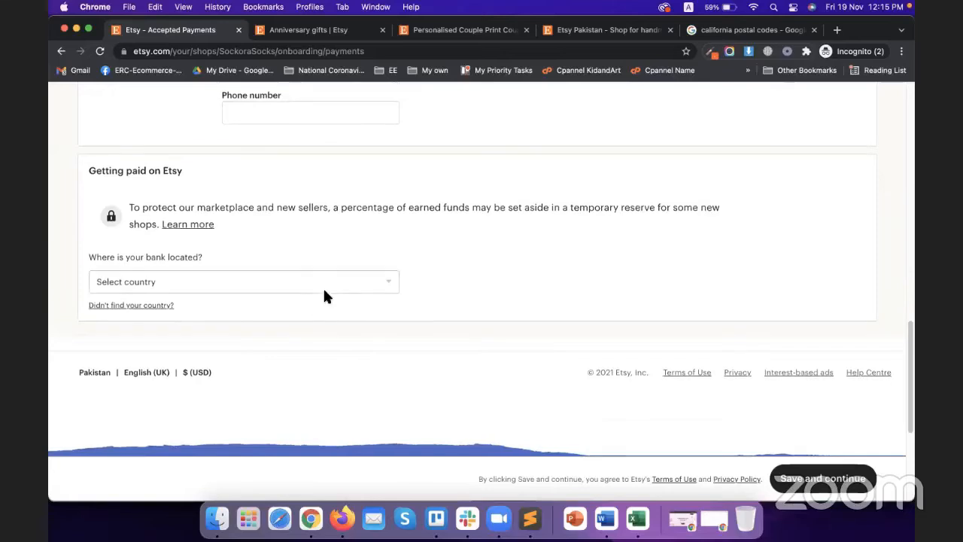
Step: Browse the bank location country list and close it without choosing
left_click(323, 287)
scroll(300, 381, "down", 2)
key("p")
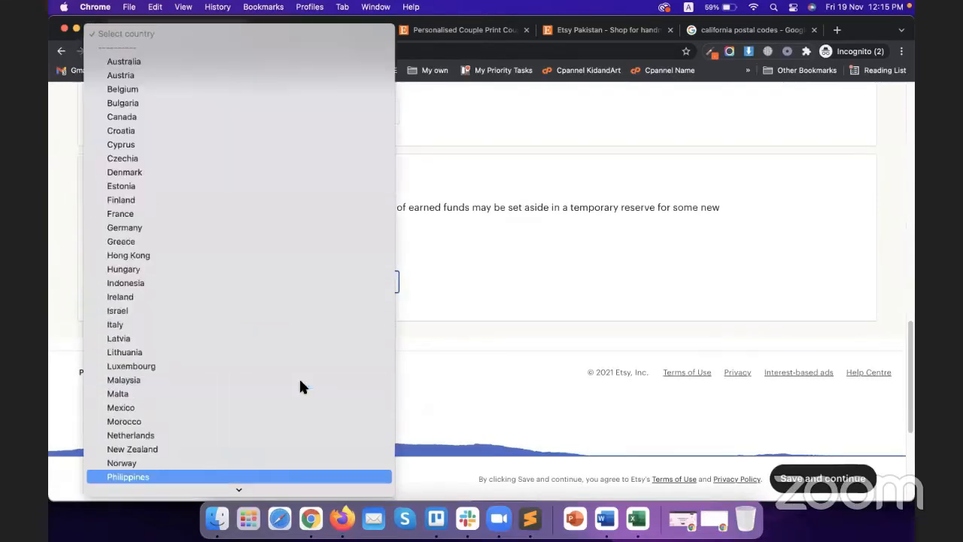
left_click(58, 280)
scroll(286, 343, "up", 10)
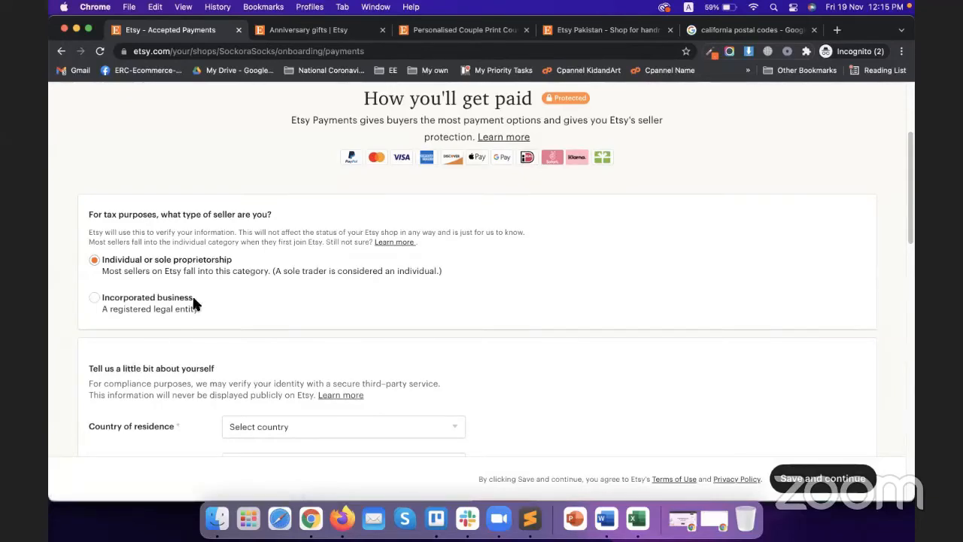
scroll(224, 342, "down", 5)
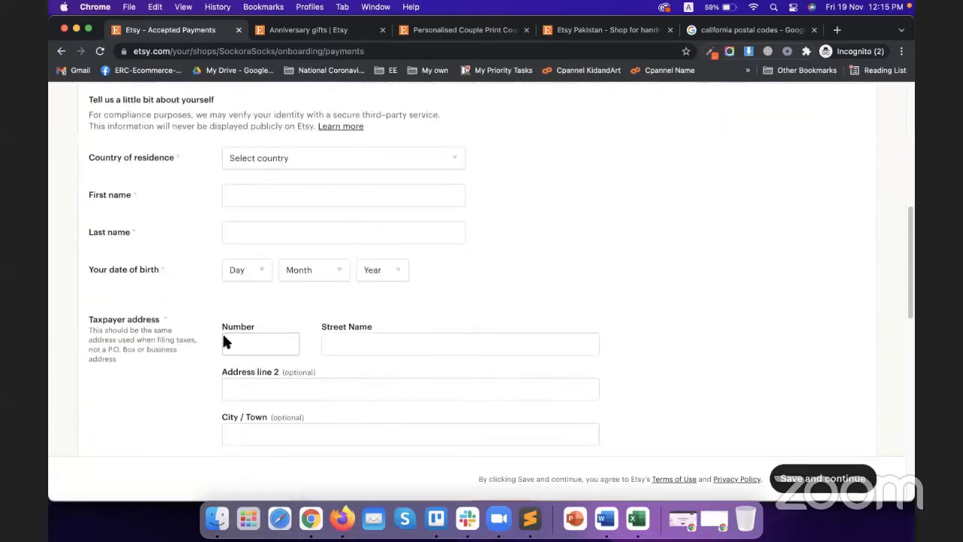
left_click(292, 158)
scroll(324, 301, "down", 3)
scroll(354, 339, "down", 5)
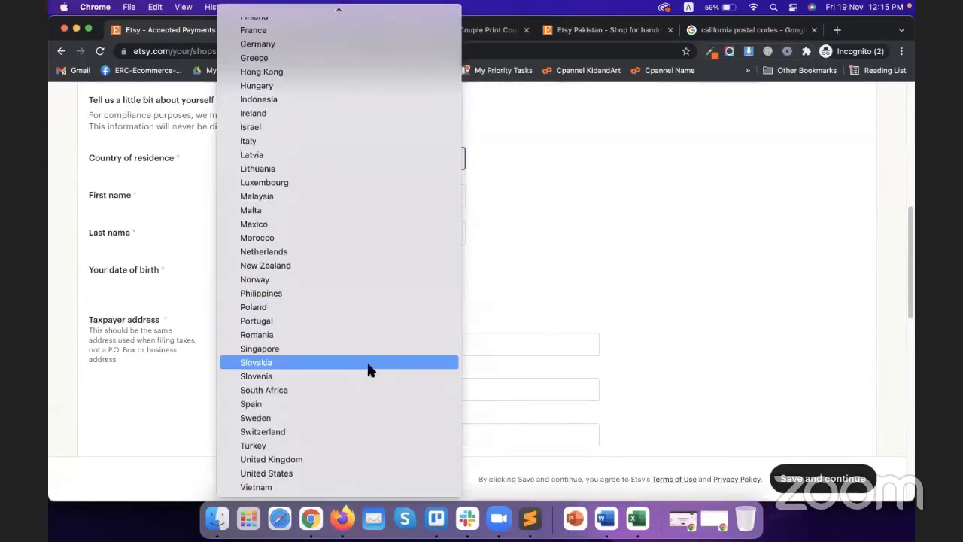
scroll(347, 385, "up", 5)
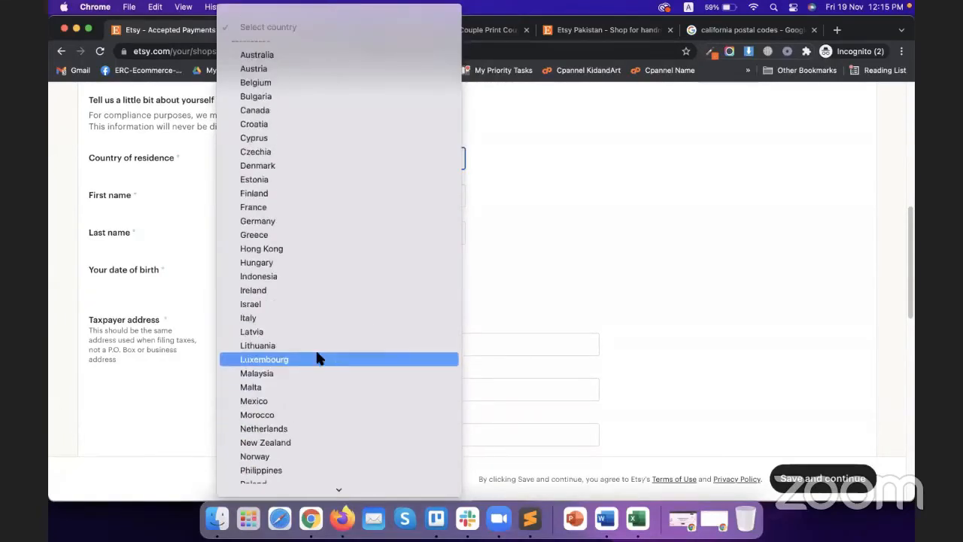
left_click(591, 250)
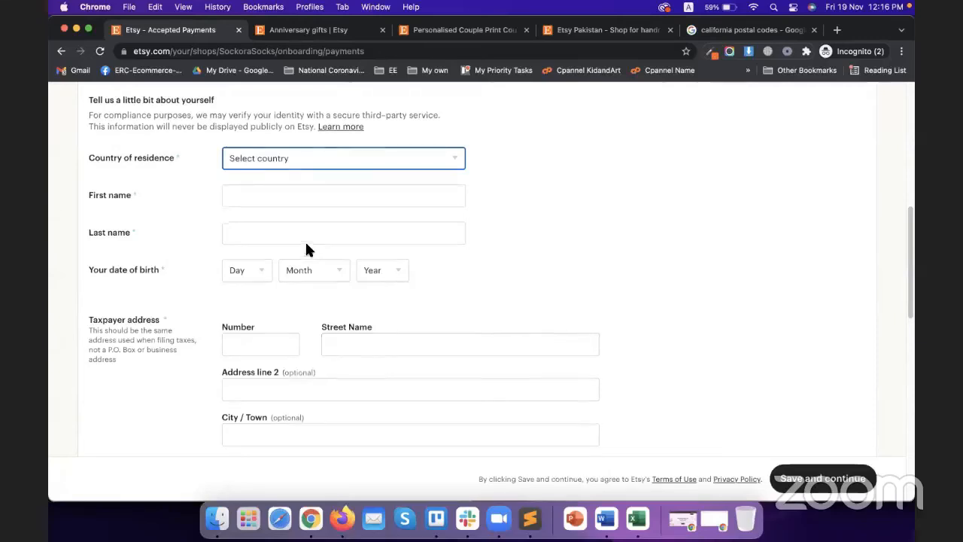
scroll(304, 240, "up", 10)
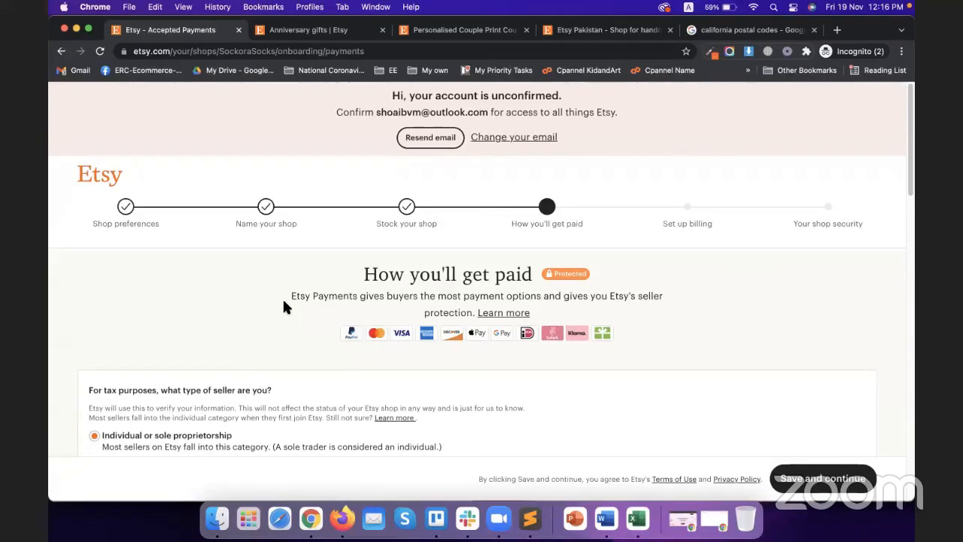
scroll(309, 301, "down", 10)
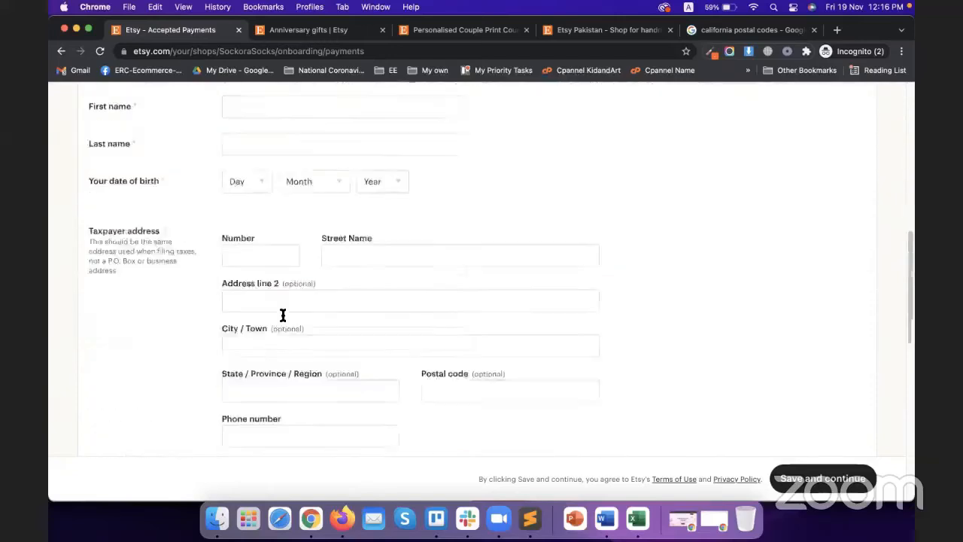
scroll(286, 288, "up", 3)
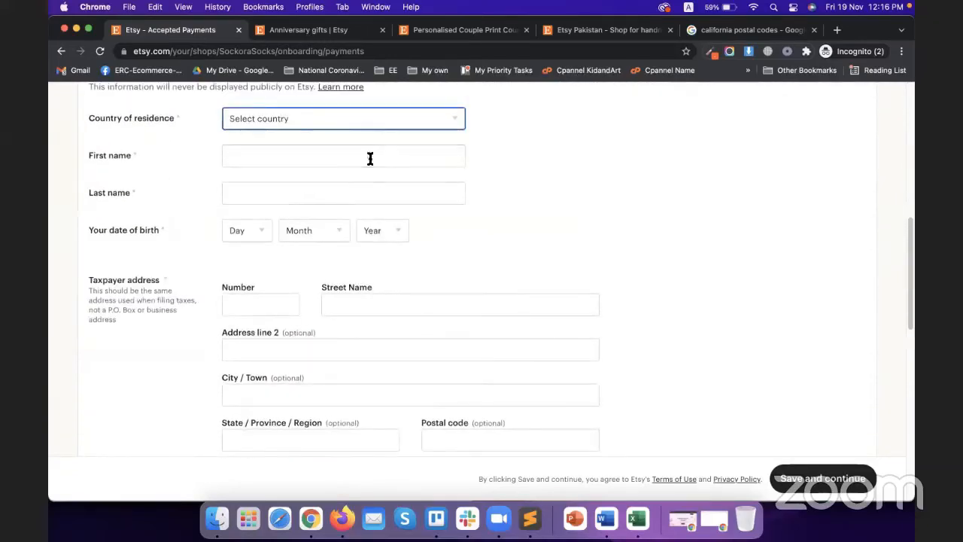
left_click(421, 124)
scroll(433, 271, "down", 2)
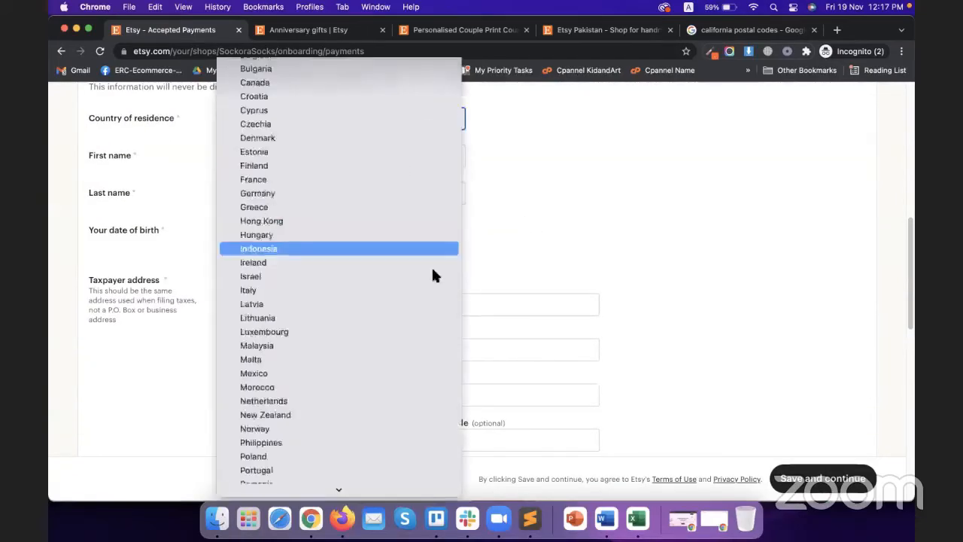
scroll(422, 293, "down", 4)
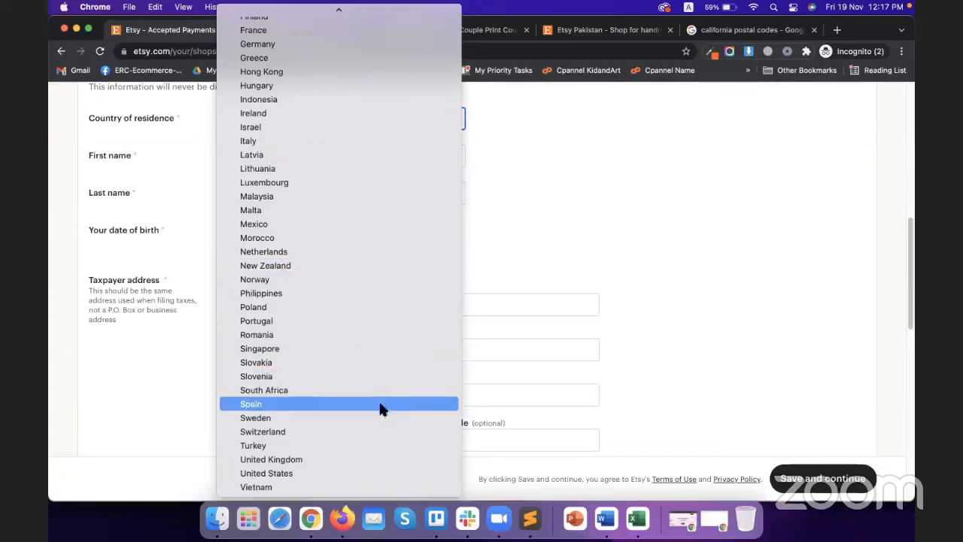
scroll(372, 433, "up", 3)
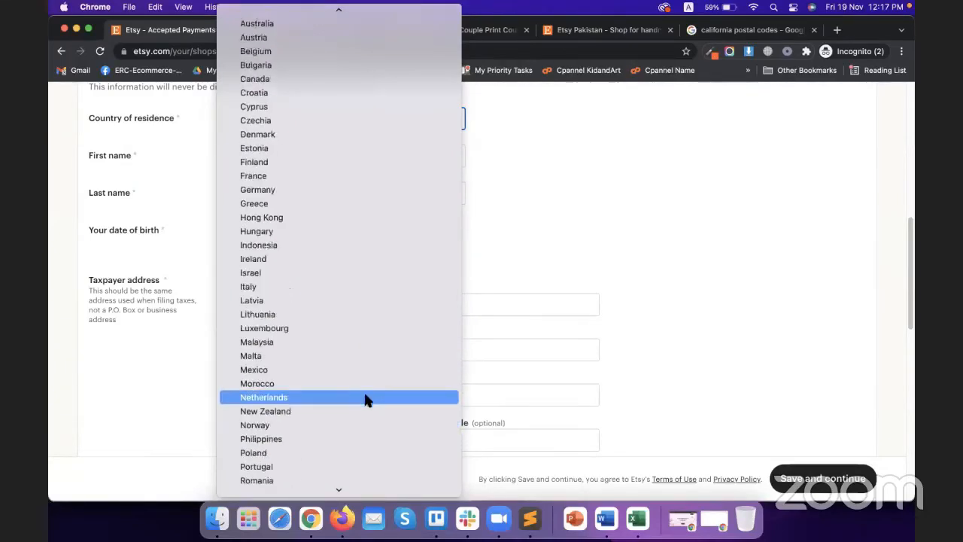
scroll(367, 400, "up", 2)
scroll(355, 198, "down", 5)
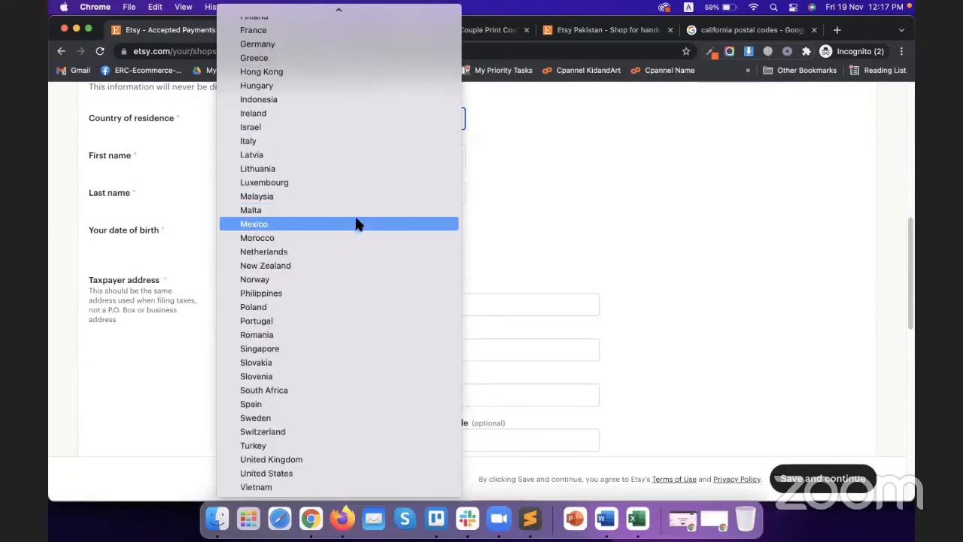
left_click(544, 202)
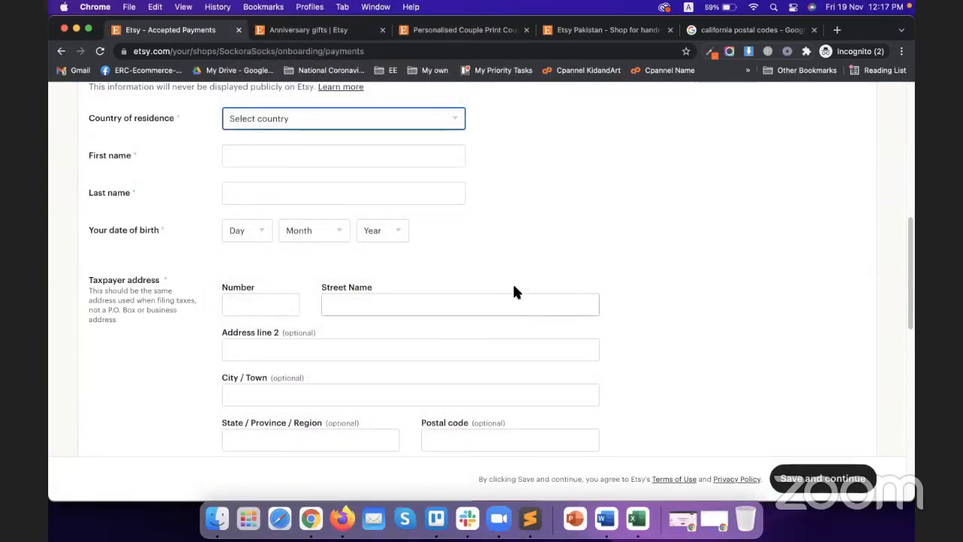
scroll(529, 294, "up", 5)
scroll(544, 286, "down", 5)
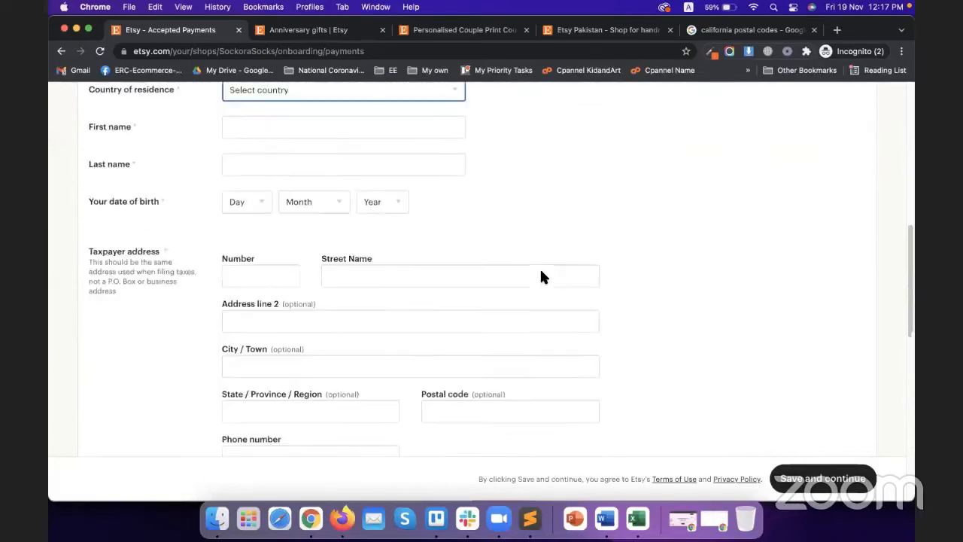
scroll(541, 272, "down", 2)
scroll(552, 282, "up", 2)
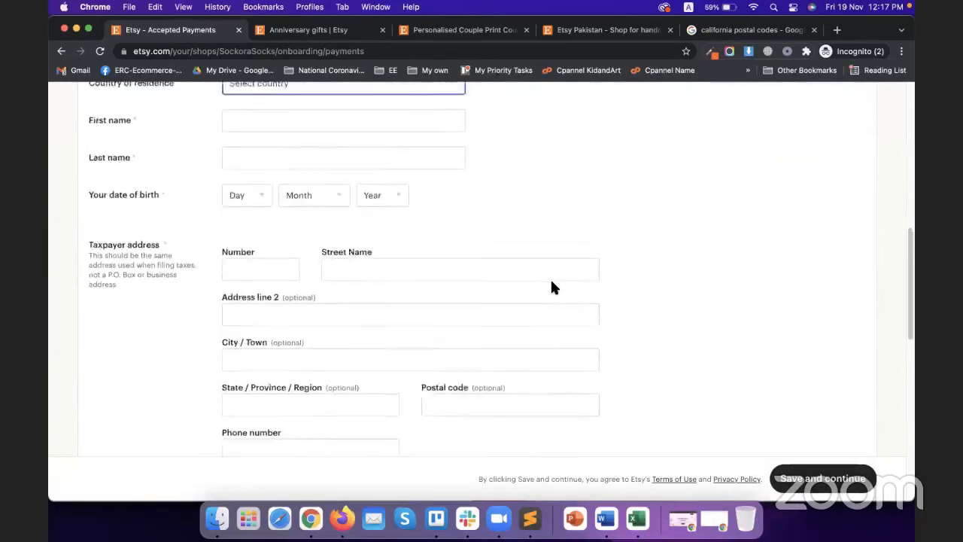
scroll(552, 288, "up", 8)
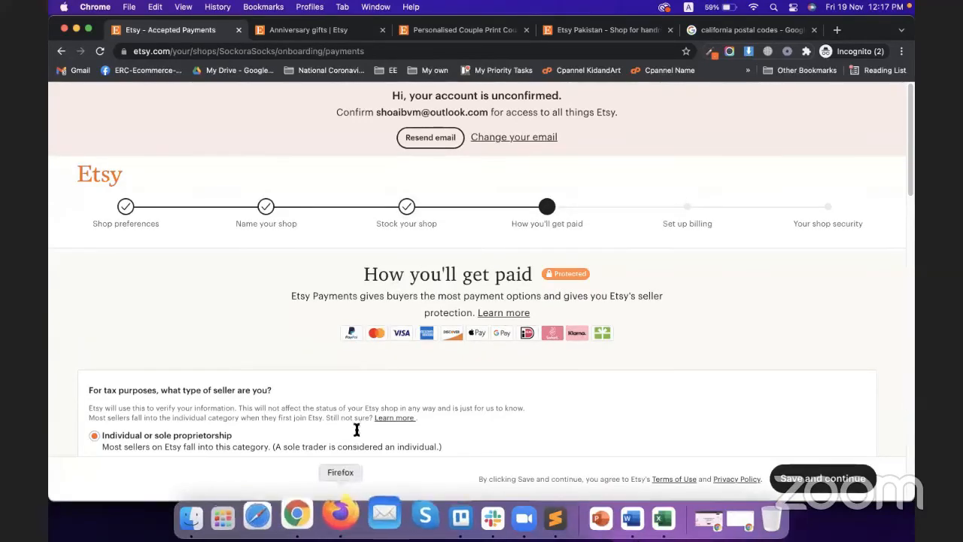
Step: In the eRank browser window, open etsy.com/messages in a new tab to show the Shop Manager inbox
right_click(310, 518)
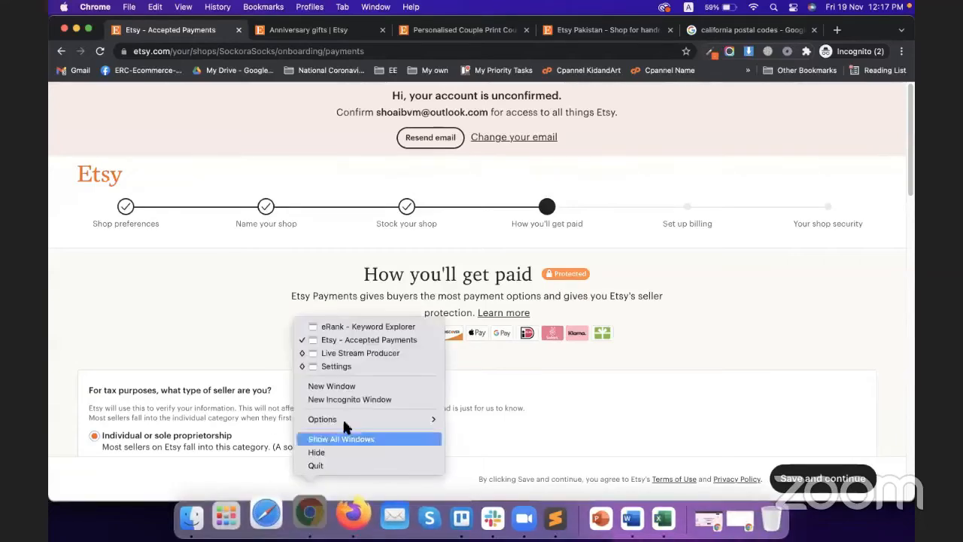
left_click(343, 326)
left_click(549, 31)
type("etsy.com/messages")
key("Return")
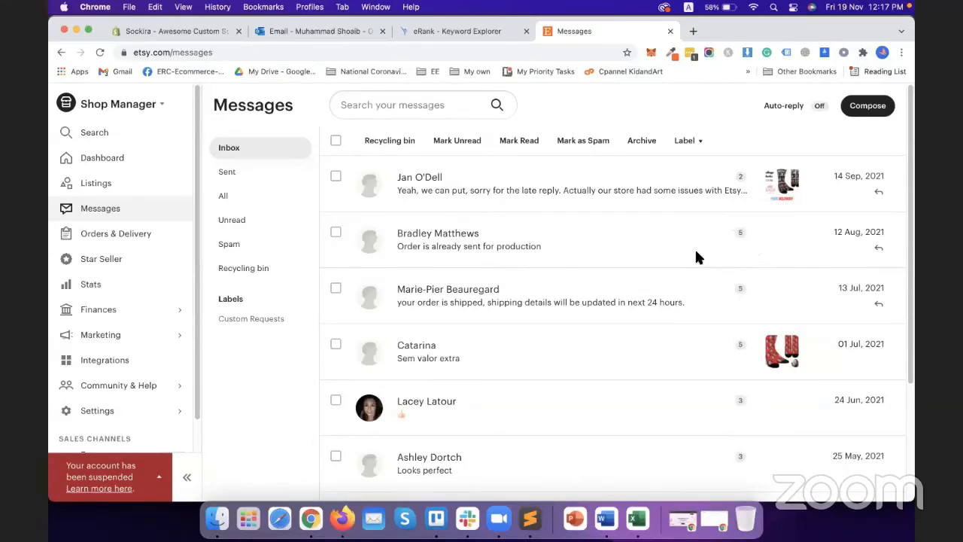
scroll(112, 376, "down", 1)
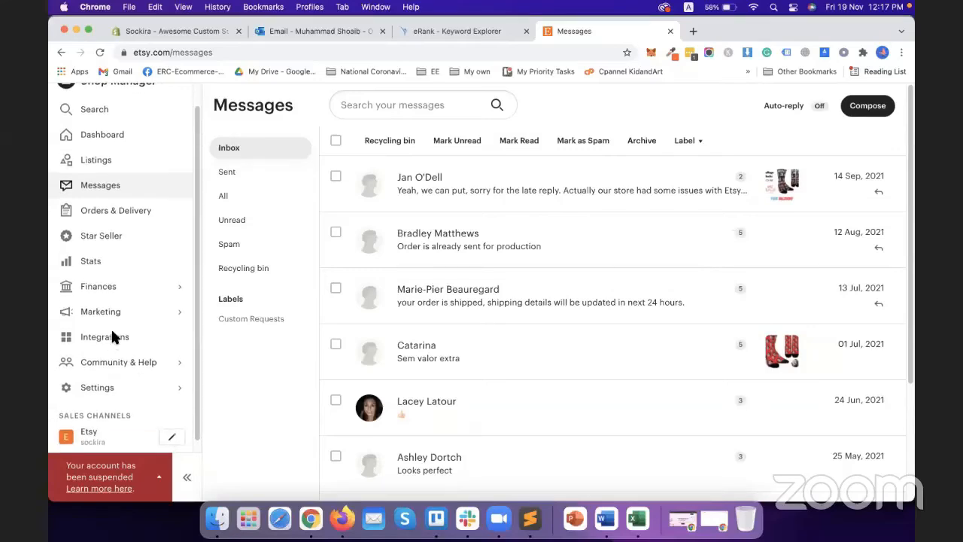
left_click(111, 312)
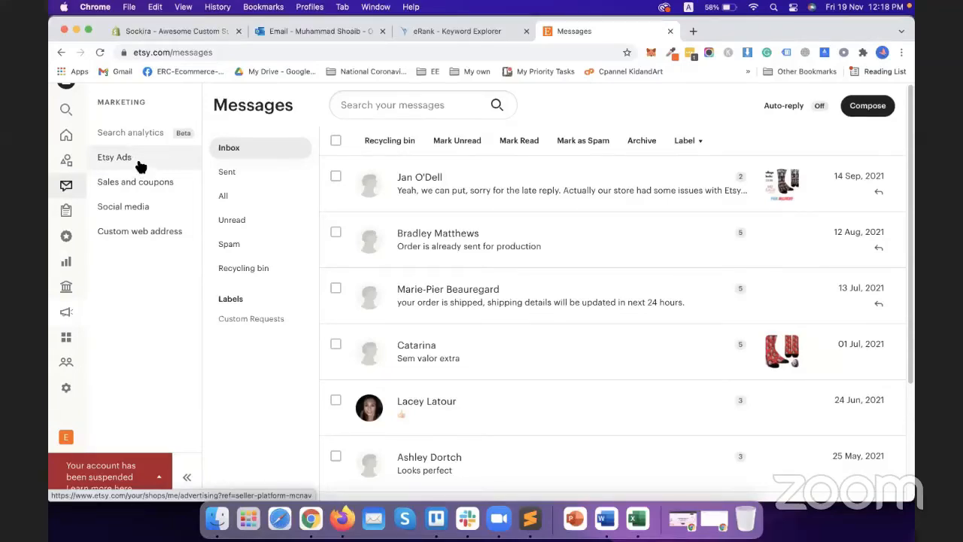
mouse_move(70, 258)
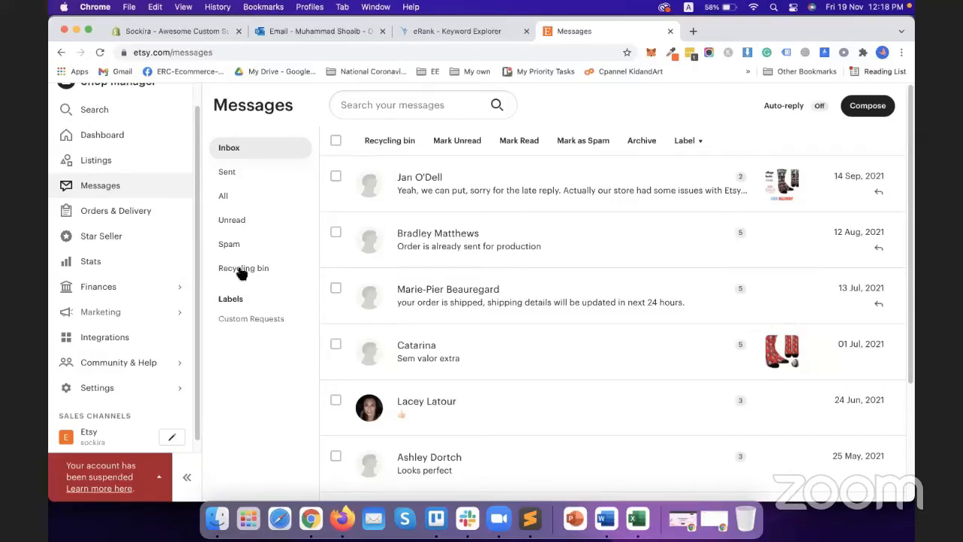
Step: Open Finances > Payment account and review the USD 32.19 overdue balance and Etsy Ads charges
left_click(91, 286)
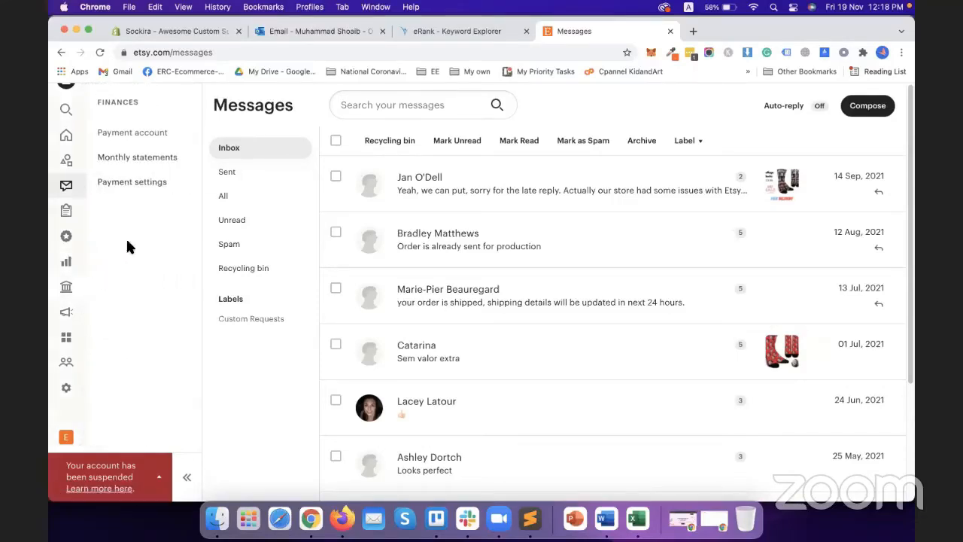
left_click(124, 132)
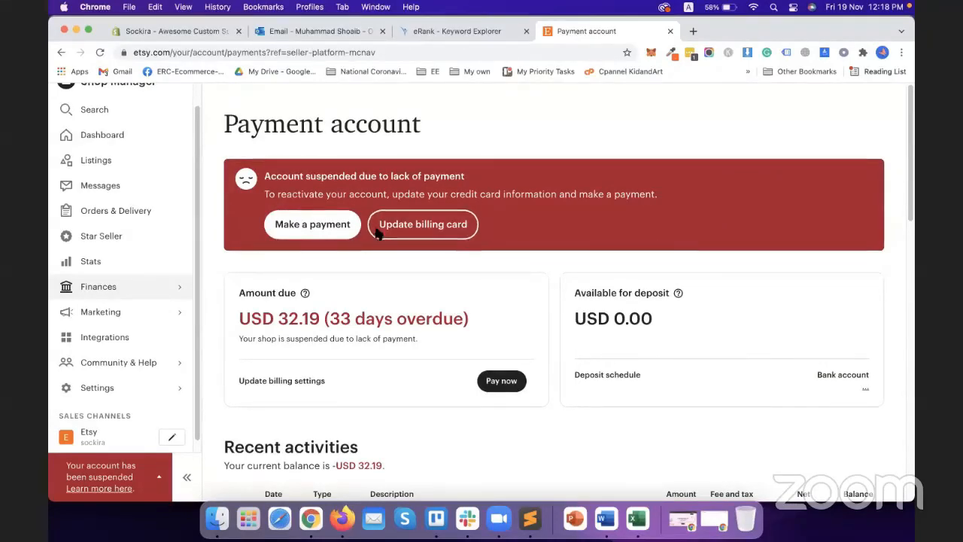
scroll(380, 306, "down", 1)
scroll(380, 307, "down", 8)
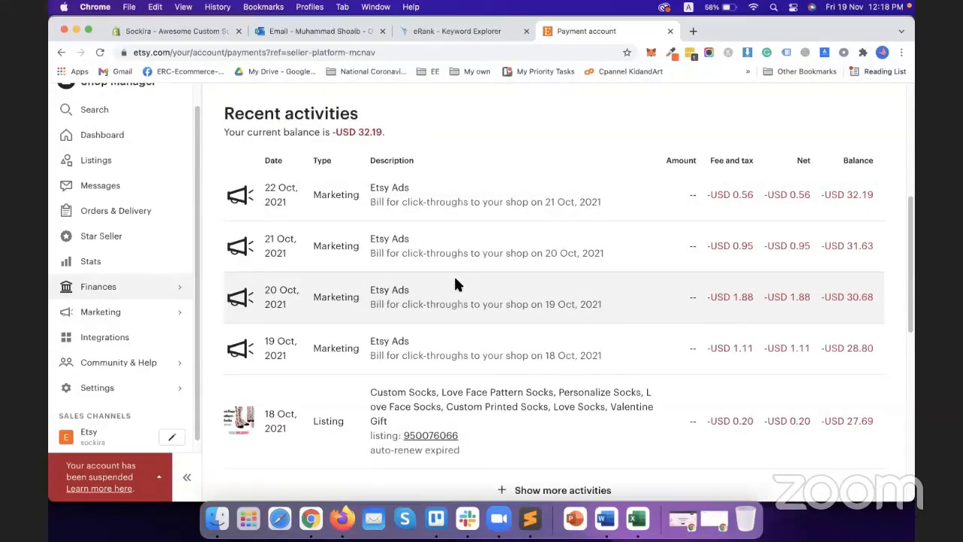
scroll(530, 397, "down", 3)
scroll(527, 393, "down", 3)
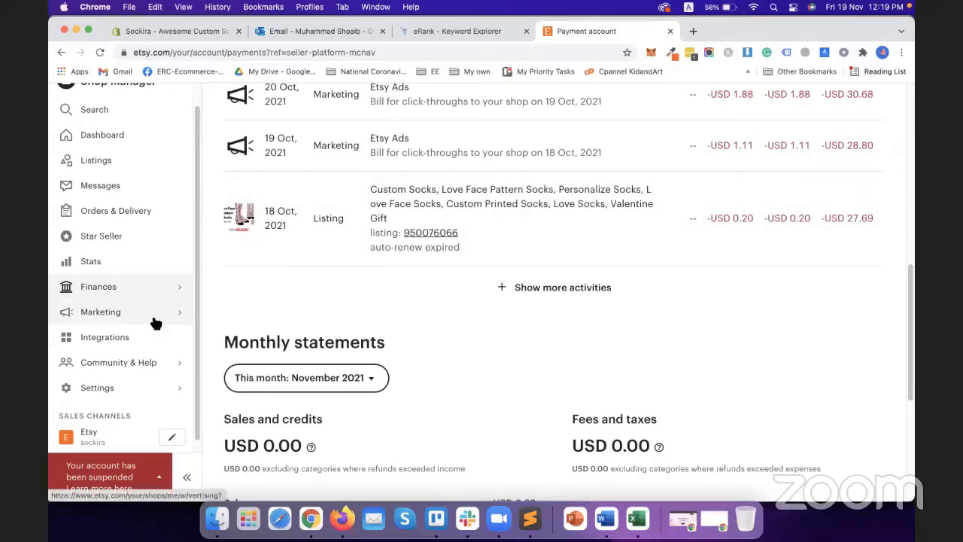
scroll(303, 351, "up", 4)
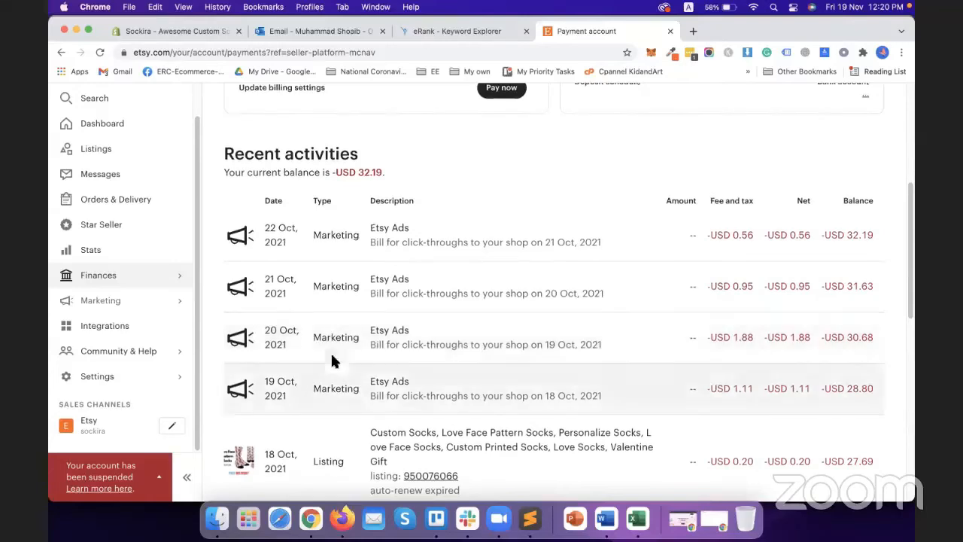
scroll(381, 345, "up", 3)
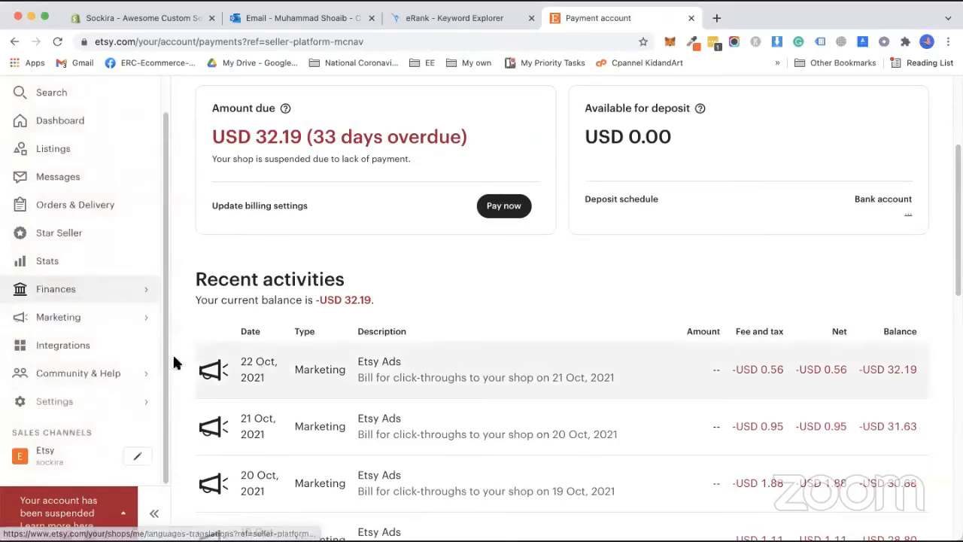
left_click(125, 404)
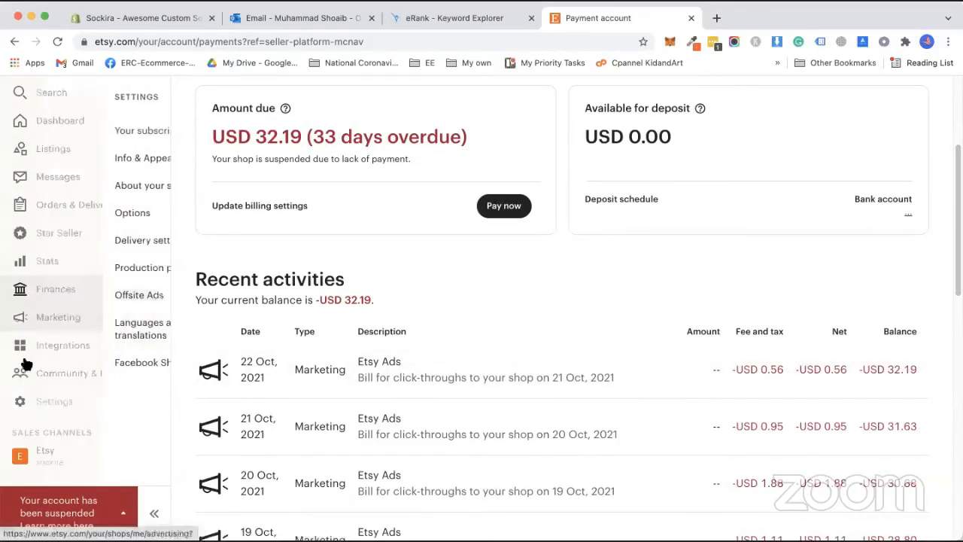
Step: Open Marketing > Sales and coupons, review the empty offers list, and start a new special offer
left_click(58, 318)
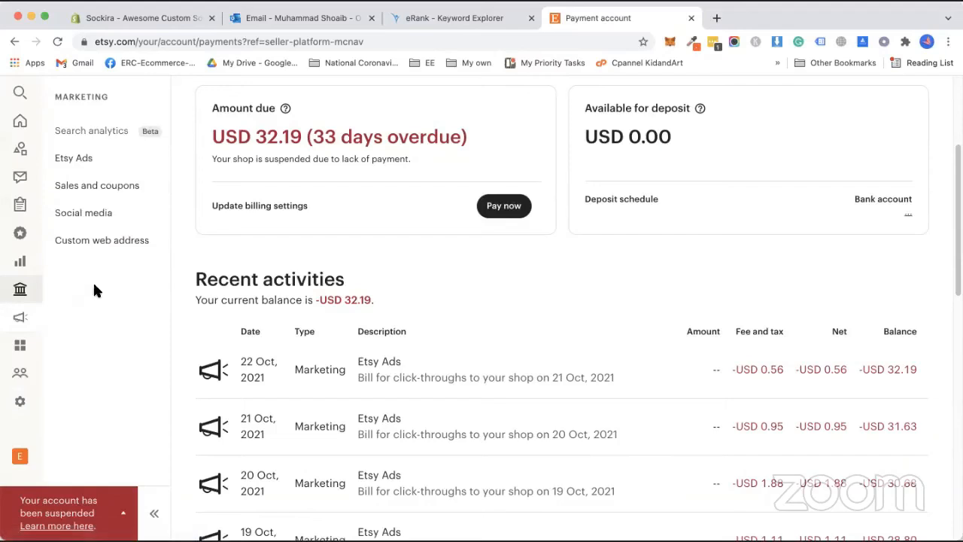
left_click(133, 187)
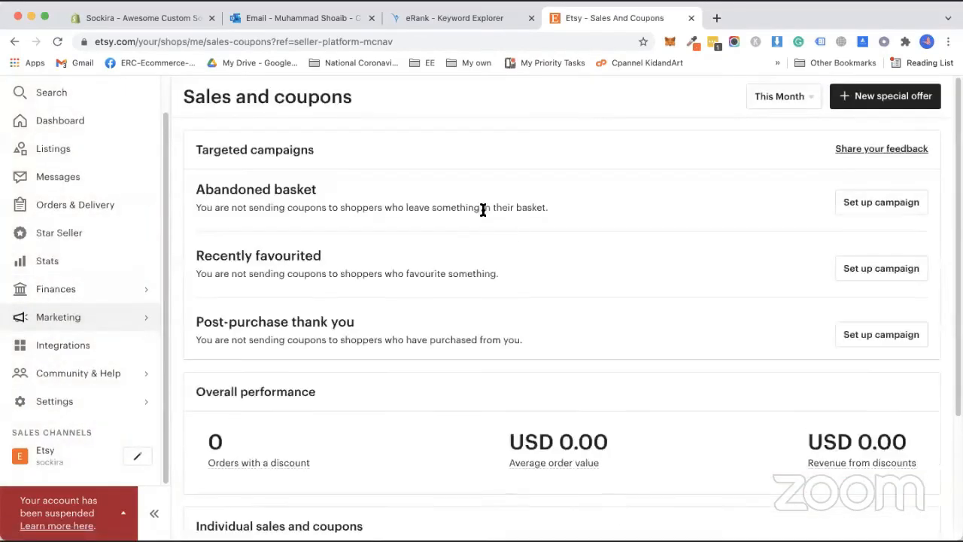
scroll(477, 225, "down", 1)
scroll(481, 229, "down", 3)
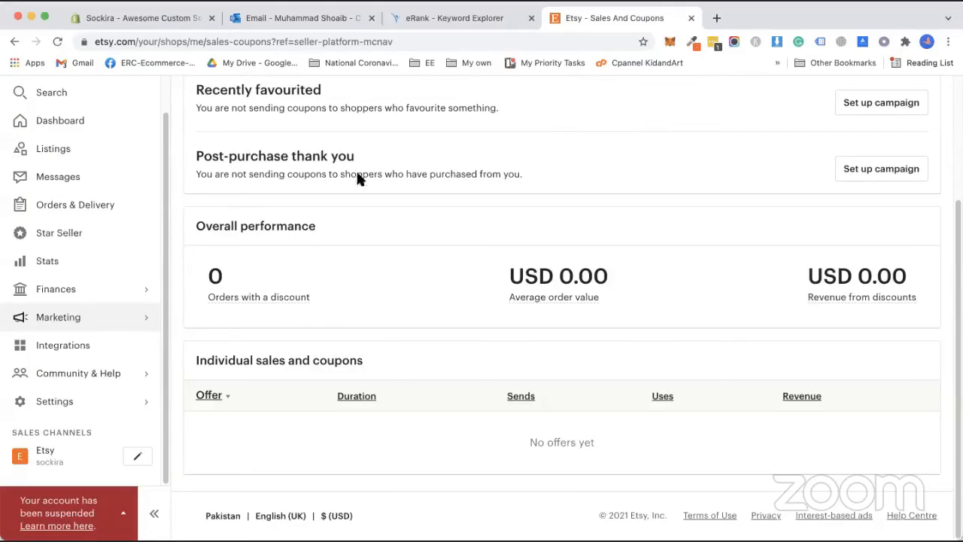
scroll(354, 170, "up", 3)
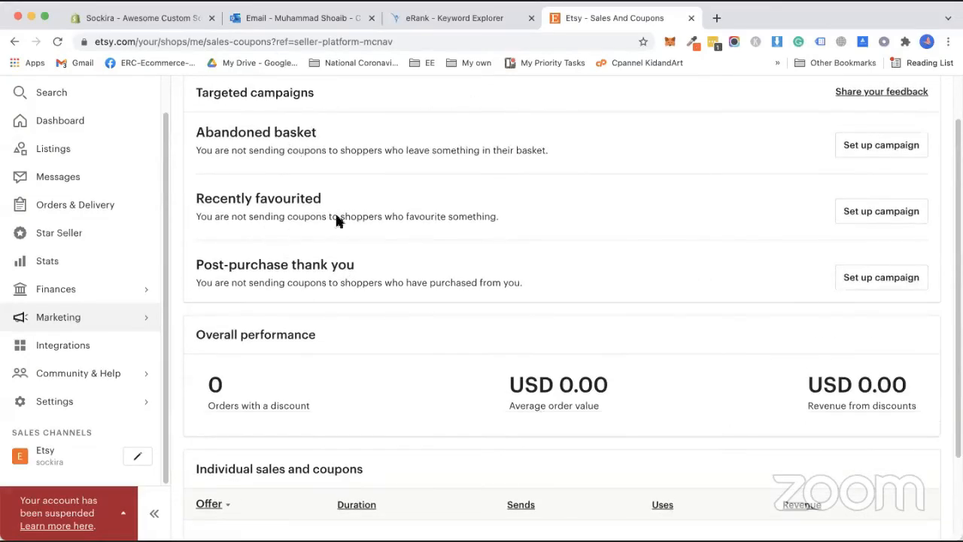
scroll(307, 181, "up", 1)
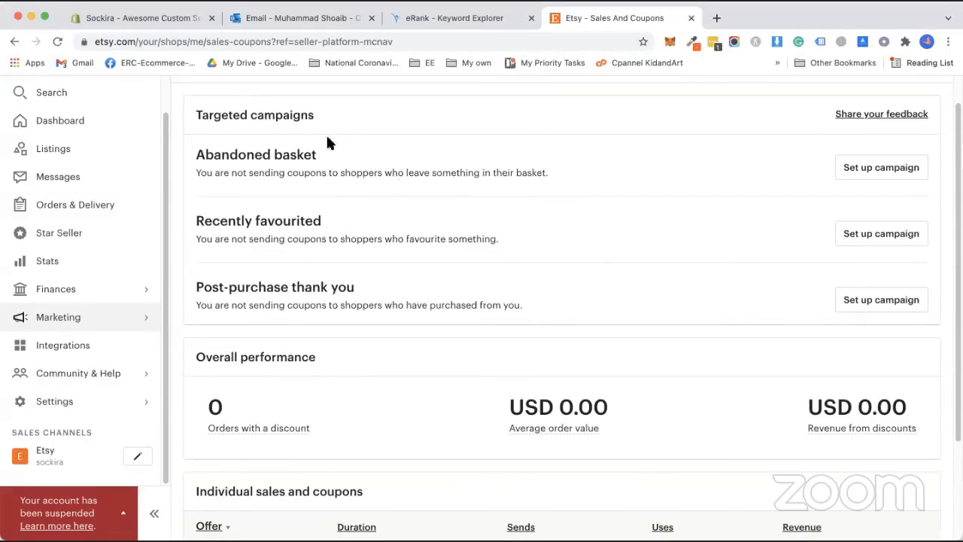
scroll(327, 141, "up", 1)
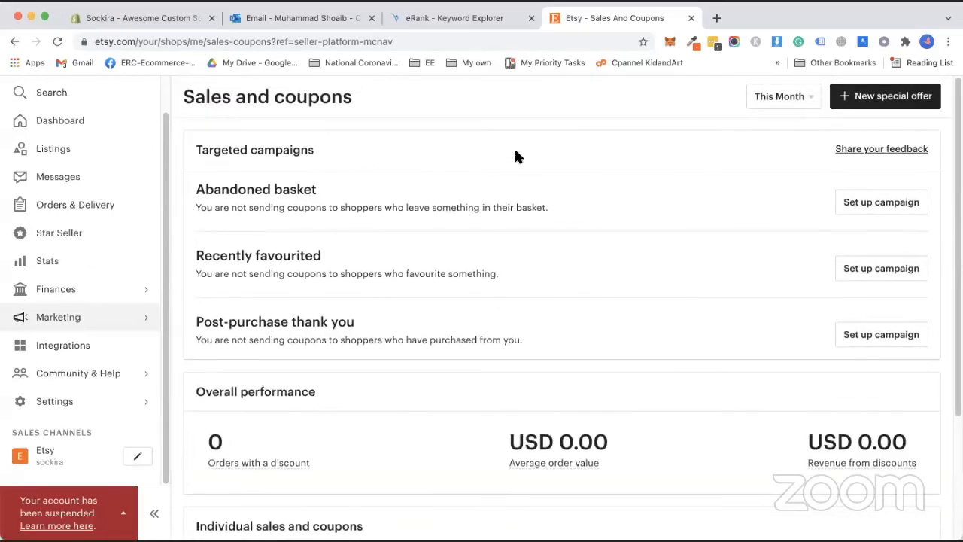
left_click(890, 100)
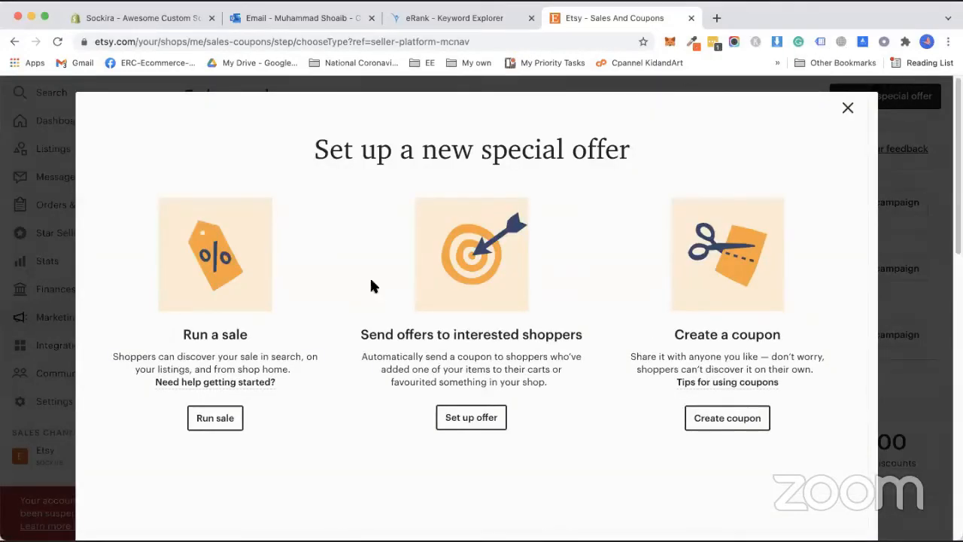
Step: Choose to run a sale with Percentage off at 20%, leaving the country unset
left_click(208, 420)
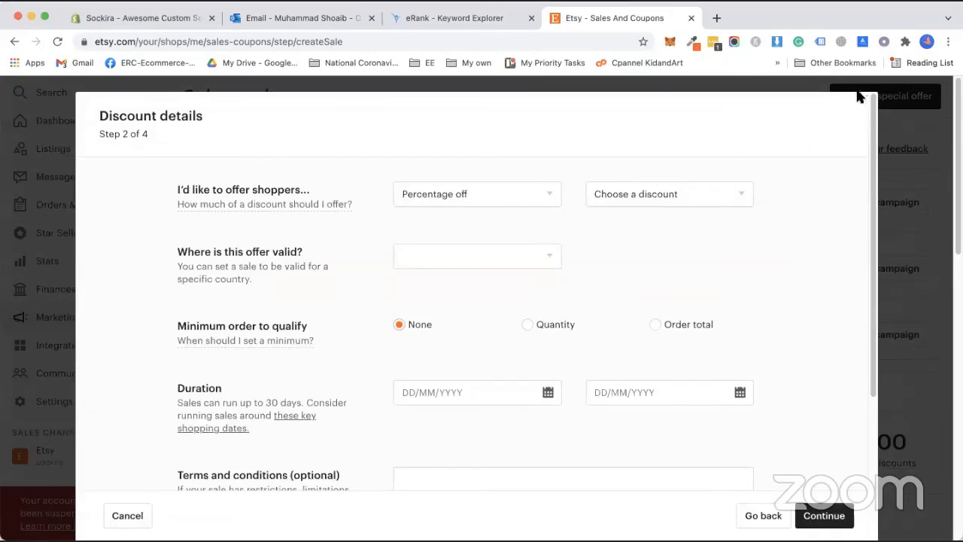
left_click(507, 194)
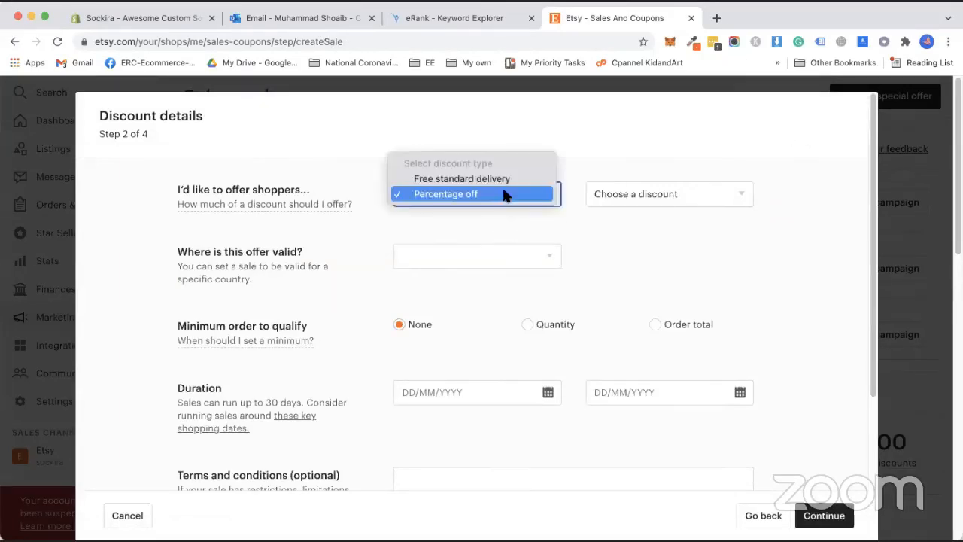
left_click(507, 194)
left_click(698, 195)
left_click(679, 247)
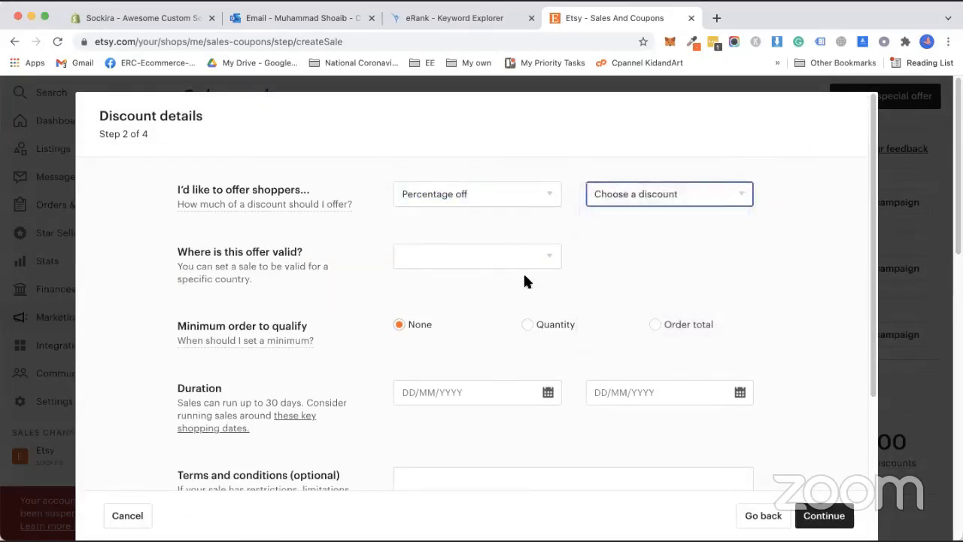
left_click(501, 250)
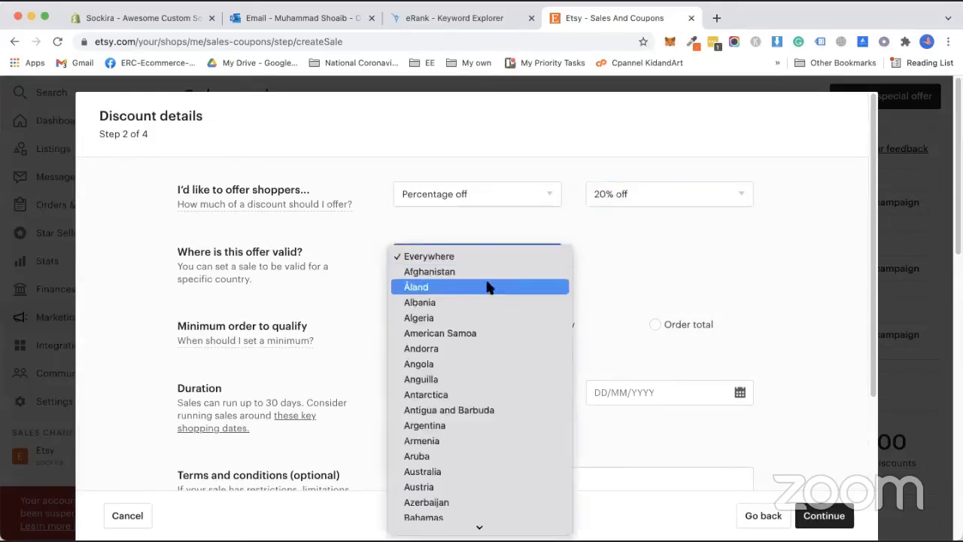
scroll(430, 410, "down", 6)
scroll(427, 419, "up", 5)
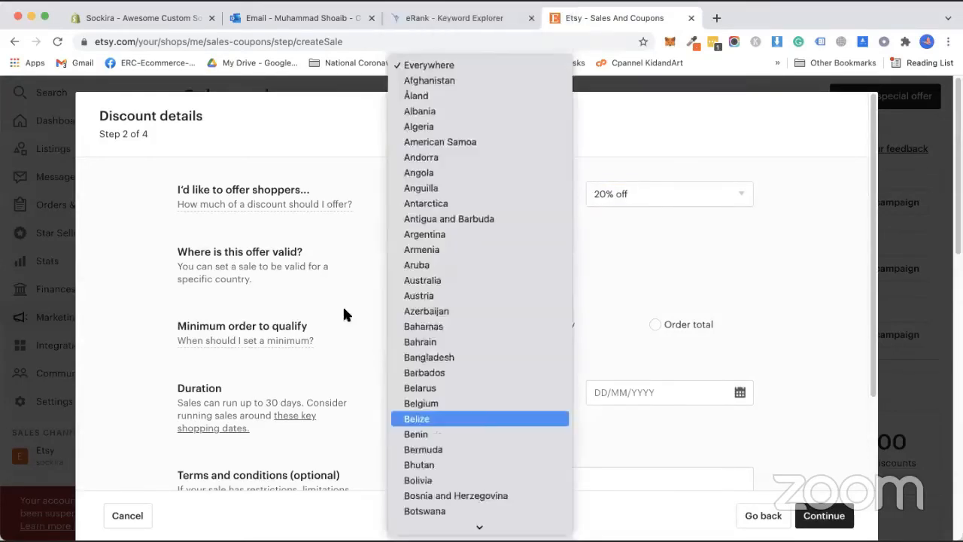
left_click(342, 304)
left_click(340, 301)
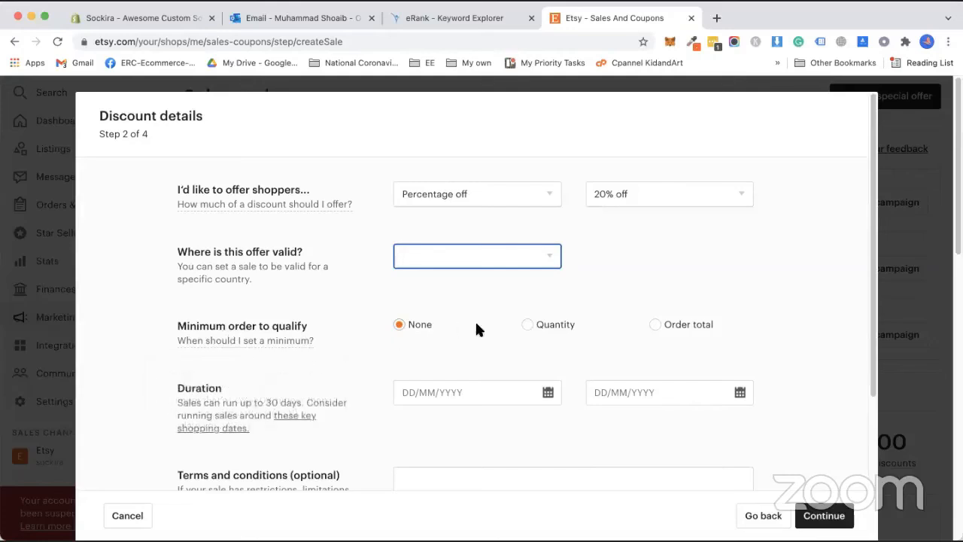
scroll(443, 333, "down", 2)
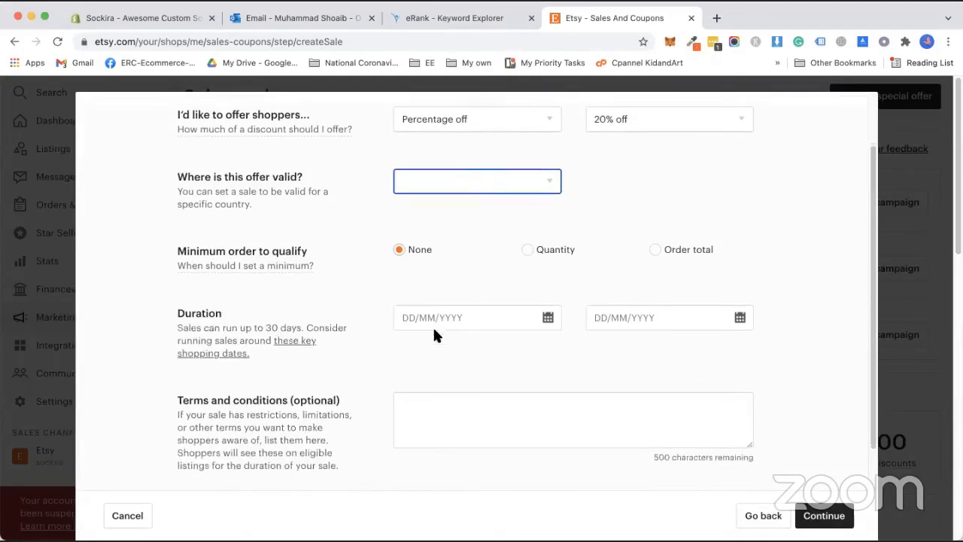
Step: Set the sale duration from 19 November 2021 to 5 December 2021
left_click(547, 318)
left_click(499, 463)
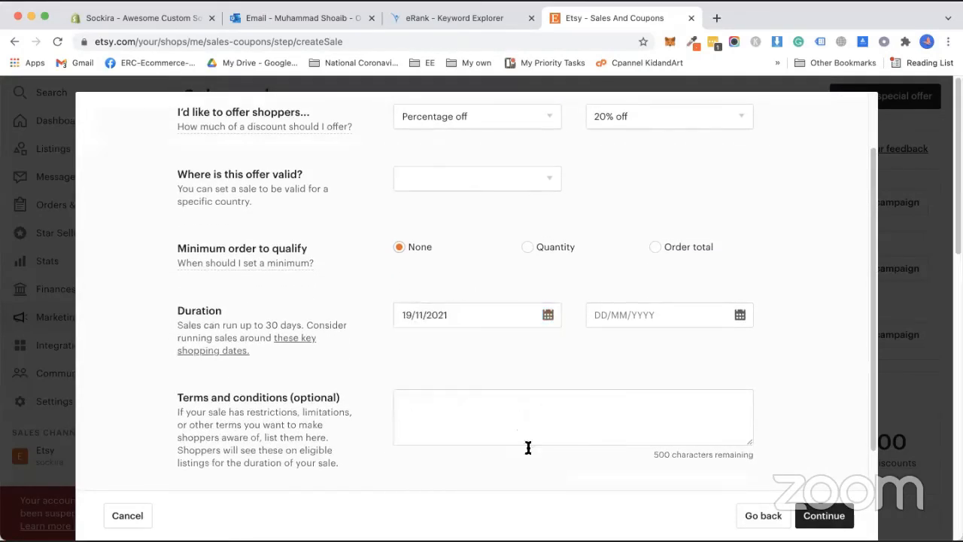
left_click(730, 320)
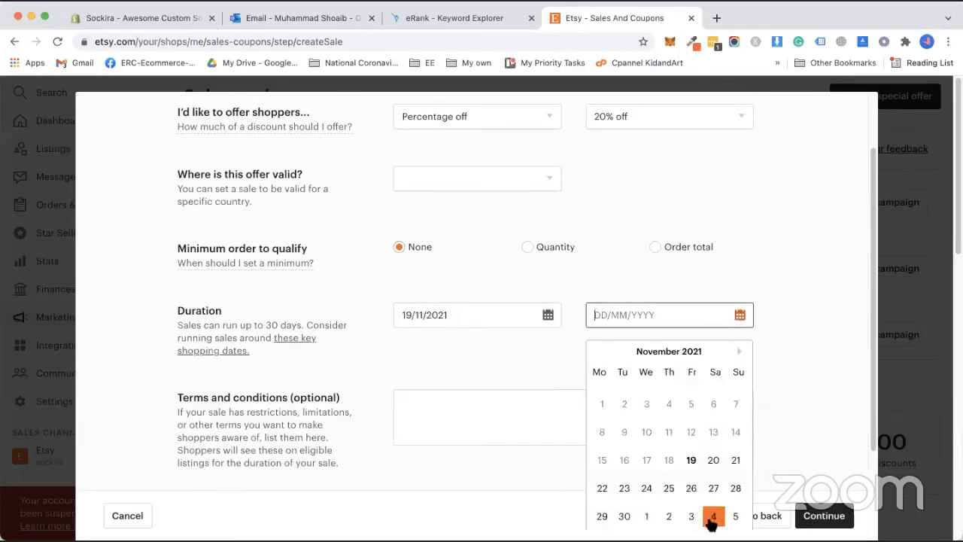
left_click(739, 353)
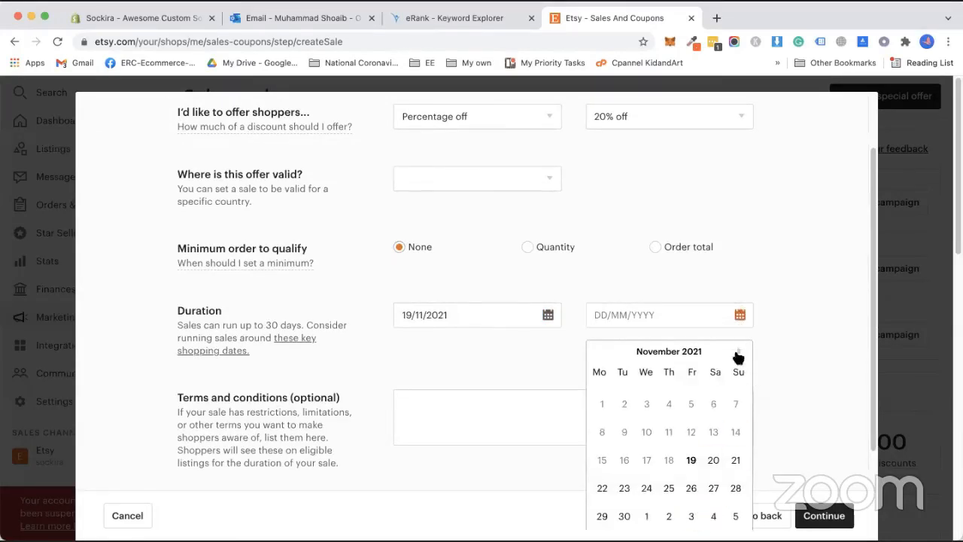
left_click(734, 316)
left_click(733, 486)
Step: Name the sale 20OFF and continue to choosing listings
scroll(505, 331, "down", 3)
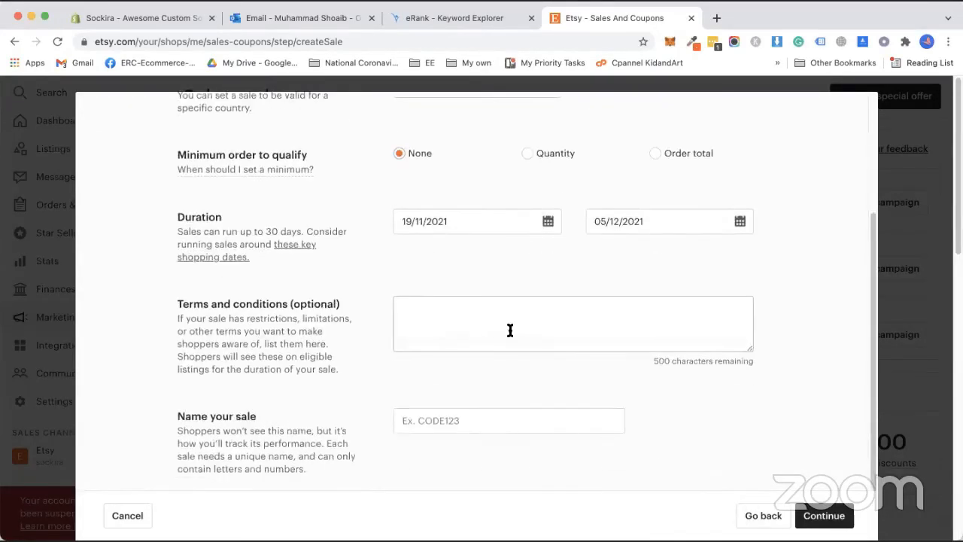
left_click(477, 403)
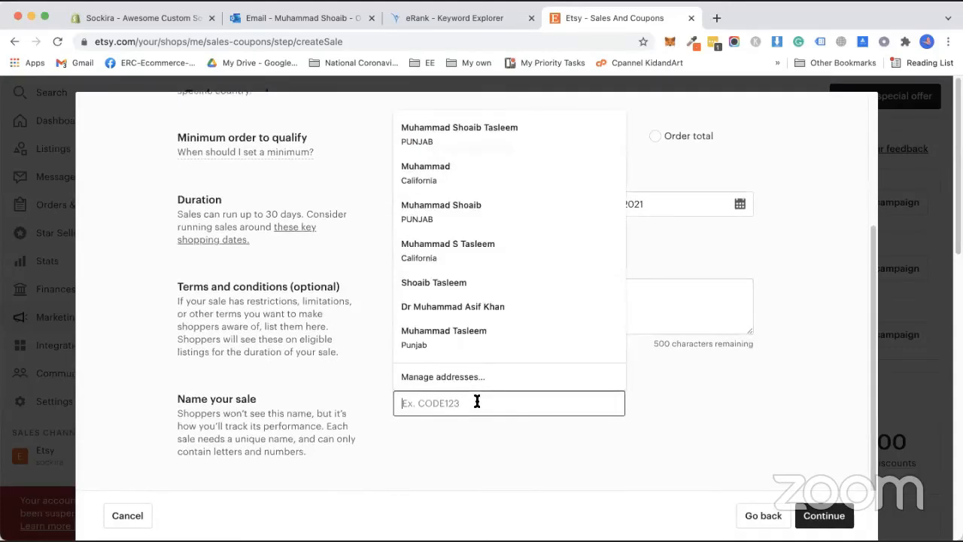
left_click(450, 433)
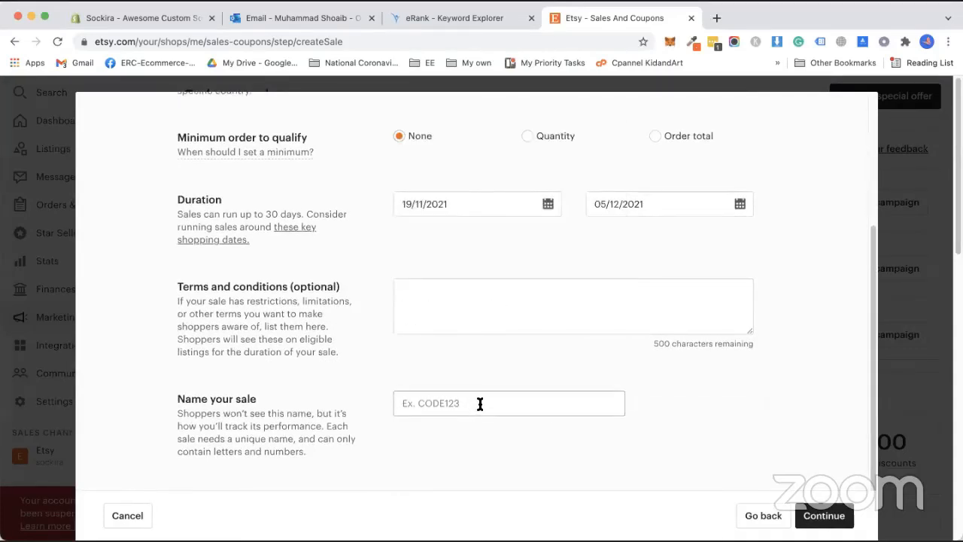
left_click(480, 405)
type("20")
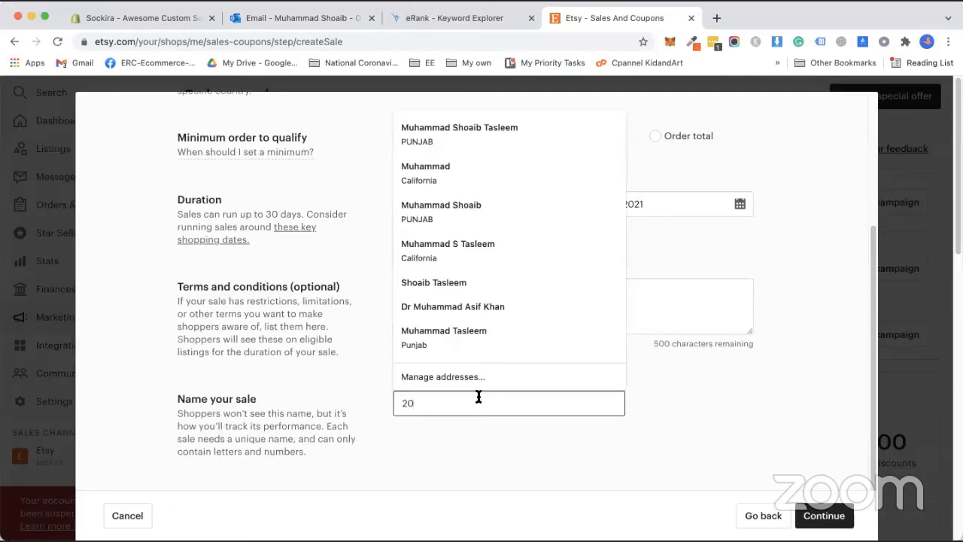
type("OFF")
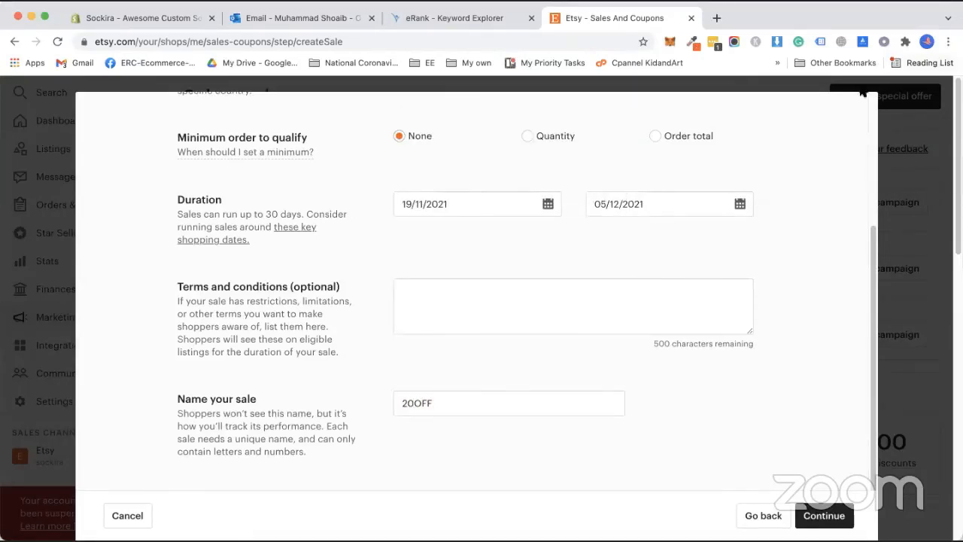
left_click(820, 521)
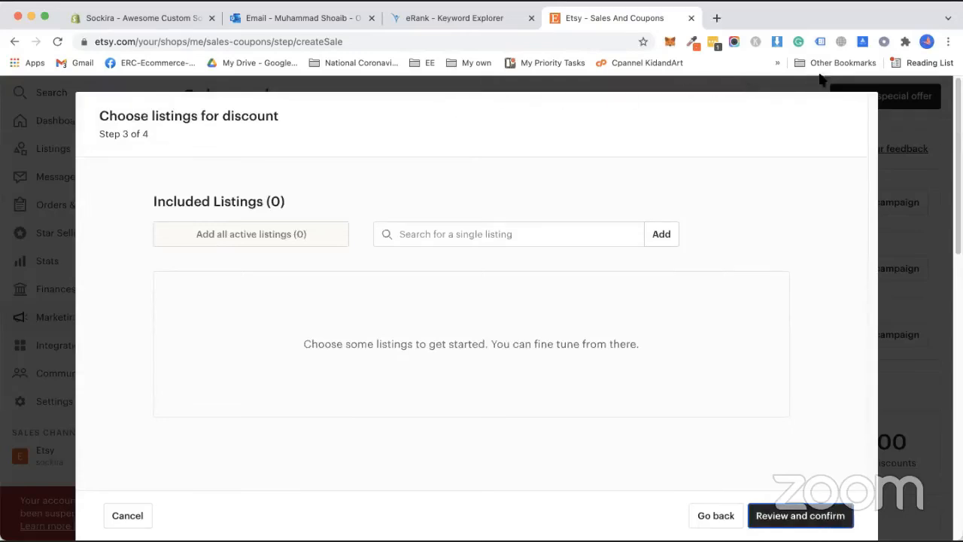
Step: Search listings with 'a' and add Custom Socks Love Face and Pet Socks to the sale
left_click(655, 234)
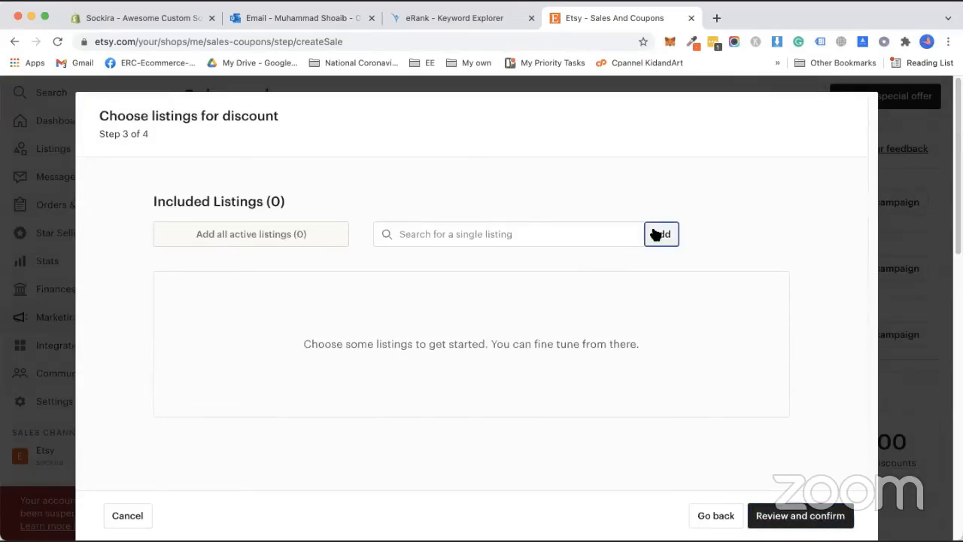
left_click(611, 237)
type("sc")
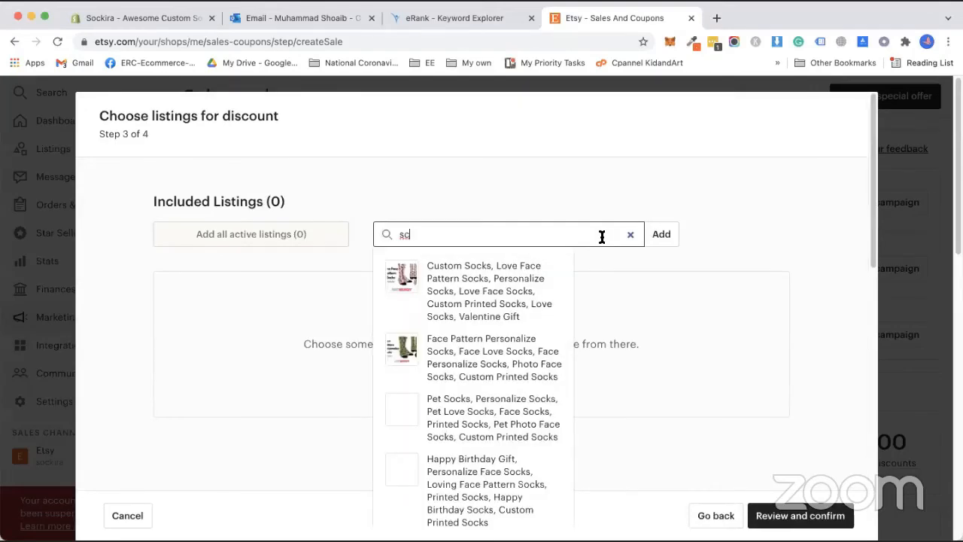
key("BackSpace")
key("BackSpace")
type("a")
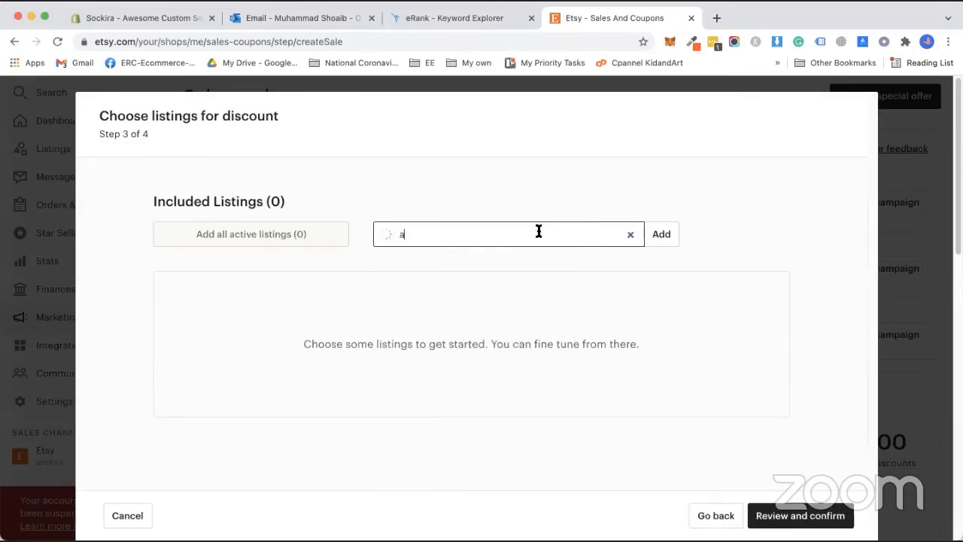
left_click(445, 280)
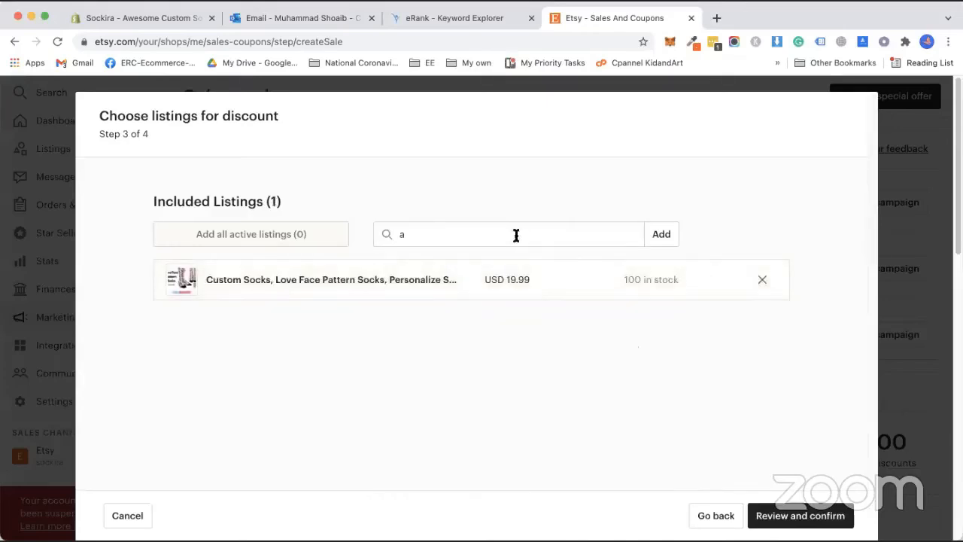
left_click(548, 234)
Step: Add Face Pattern socks, Pet Face Pattern mug and Love Partner Face Mug, then confirm the 20OFF sale
left_click(482, 334)
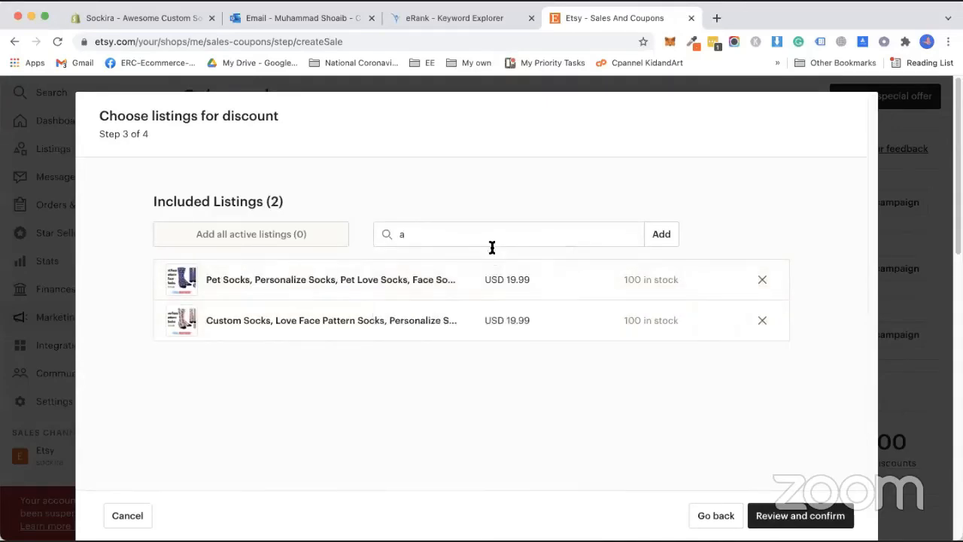
left_click(492, 246)
left_click(491, 285)
left_click(490, 238)
left_click(471, 348)
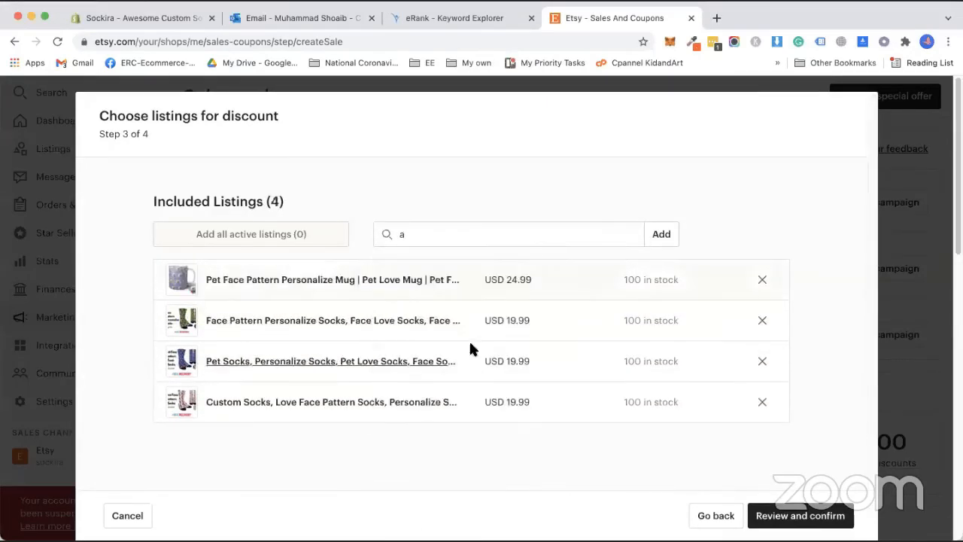
left_click(471, 248)
left_click(489, 450)
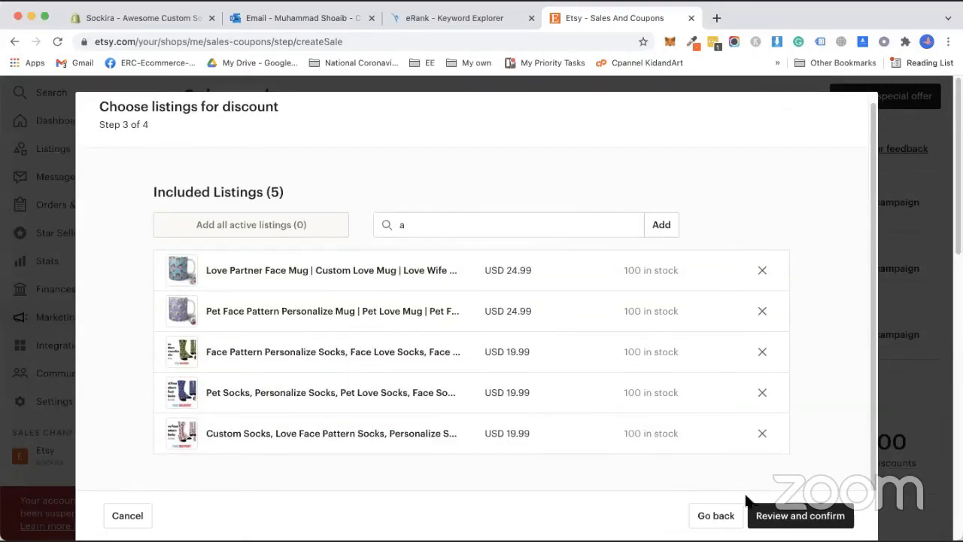
left_click(762, 517)
left_click(741, 519)
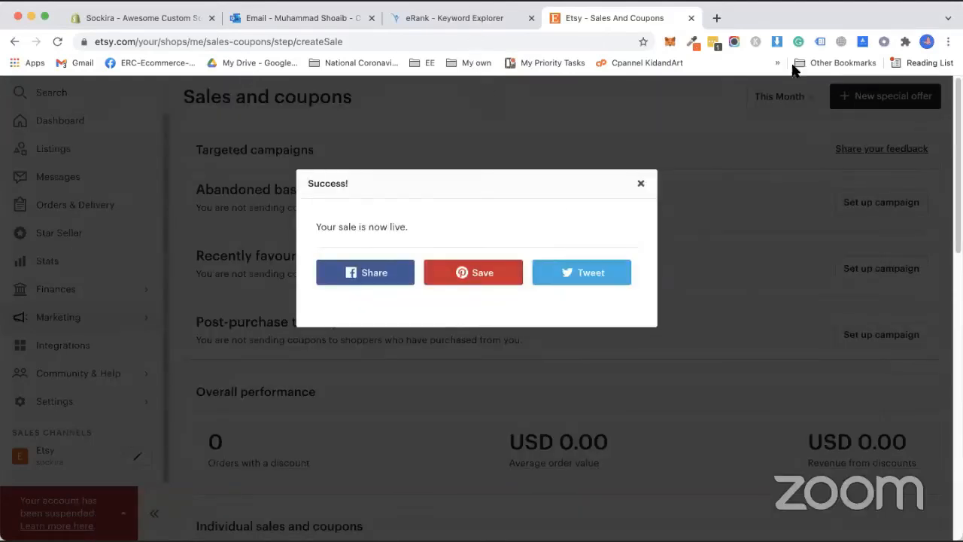
Step: Close the sale-is-live notice, check 20OFF is active, and return to the onboarding payments window
left_click(640, 184)
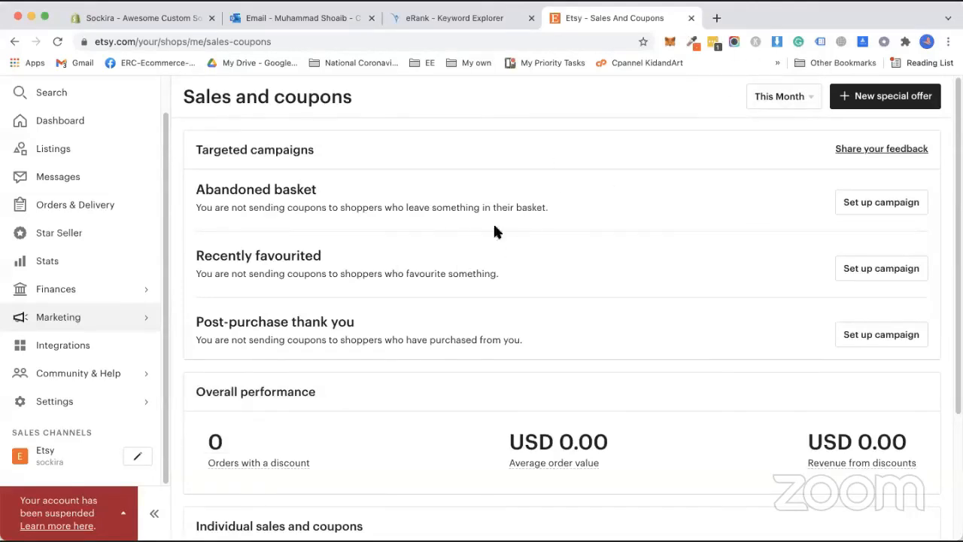
scroll(434, 259, "down", 5)
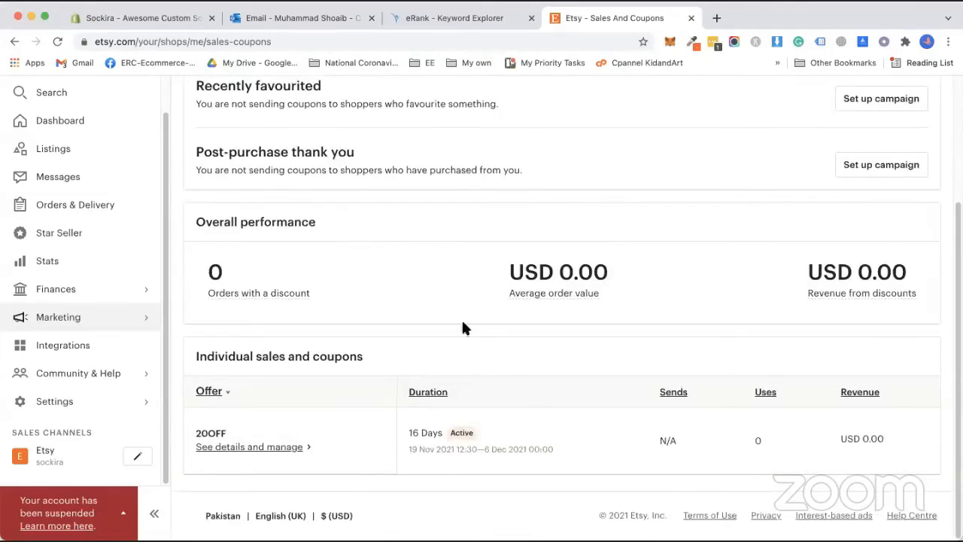
scroll(470, 398, "up", 5)
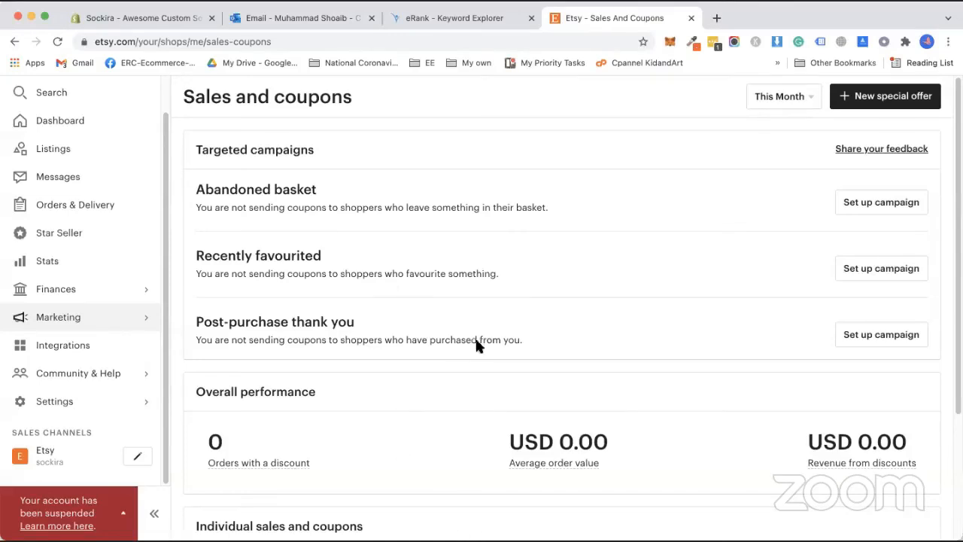
key("super+grave")
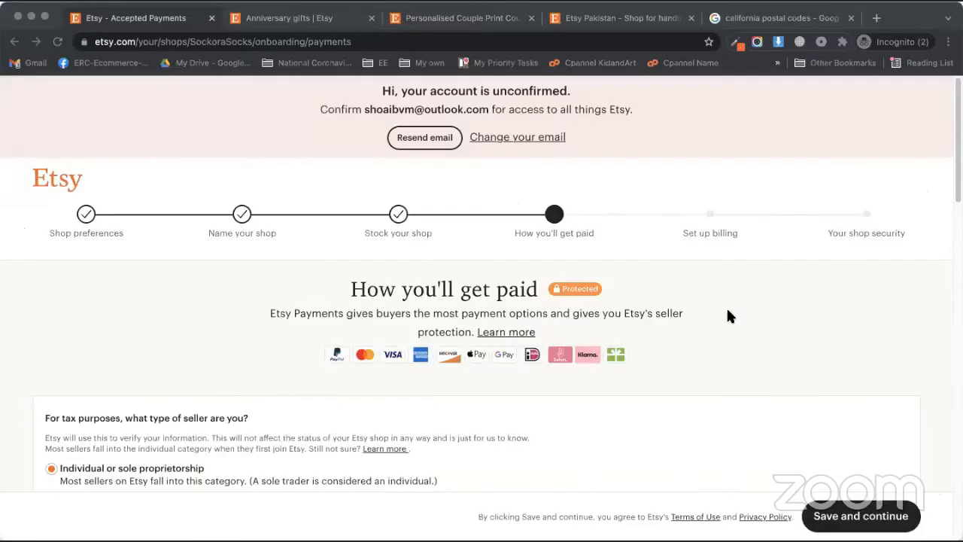